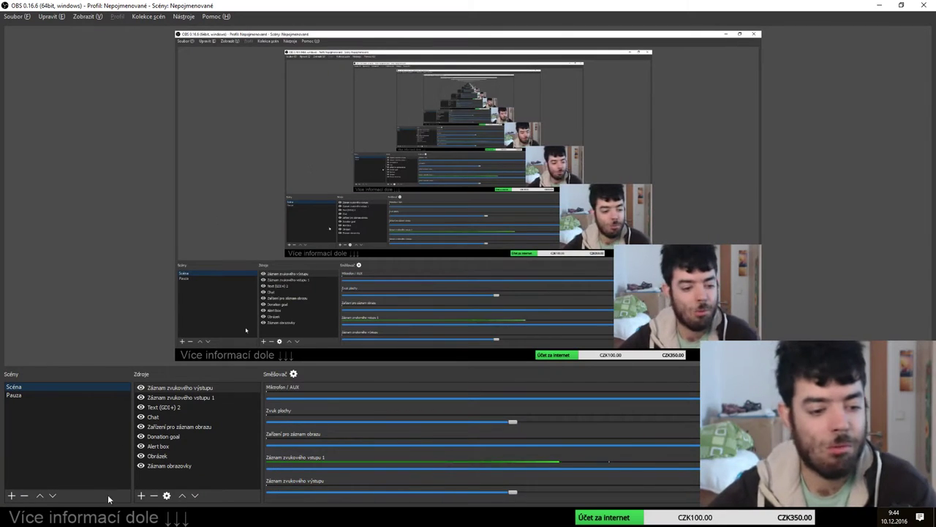
Switch from OBS to Chrome and bring up the Ludum Dare 37 Google Doc
key(alt+Tab)
click(133, 7)
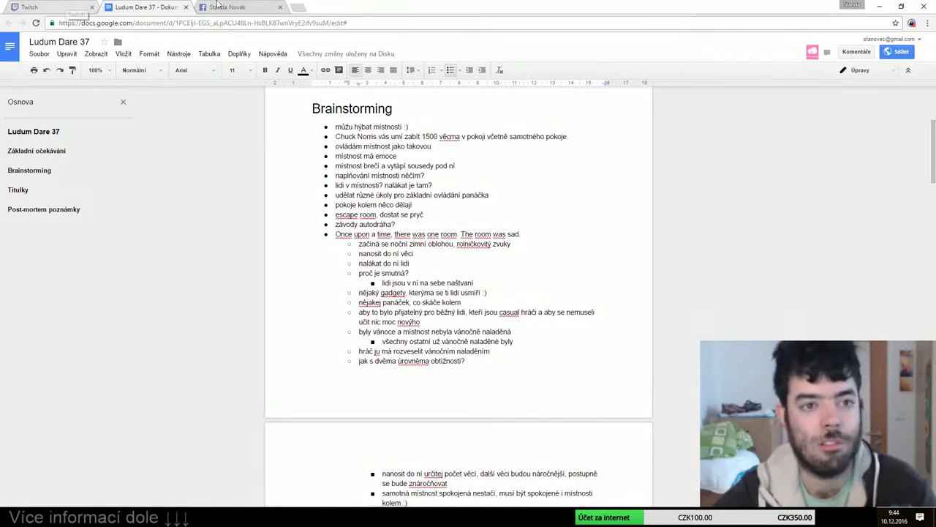
Check the Facebook tab, then return to the top of the Ludum Dare 37 document
click(220, 7)
click(137, 6)
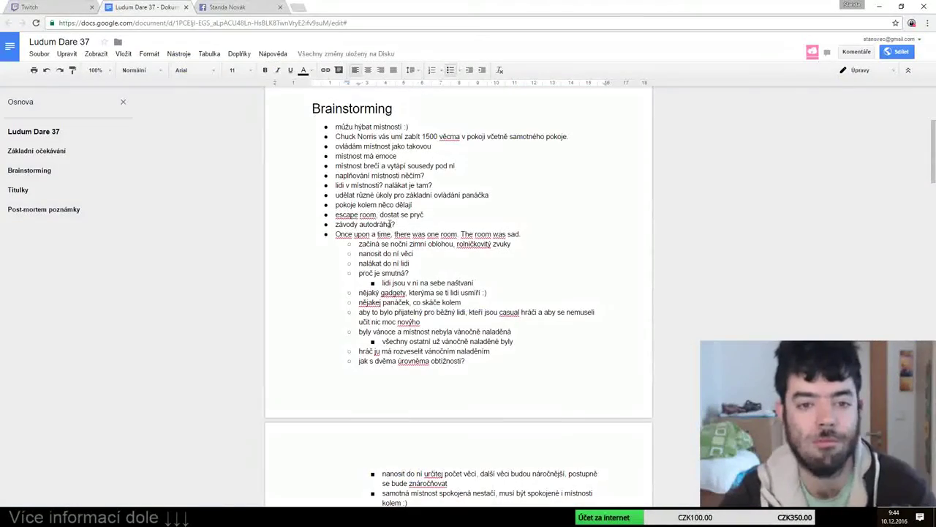
scroll(468, 256, up, 4)
scroll(451, 252, up, 2)
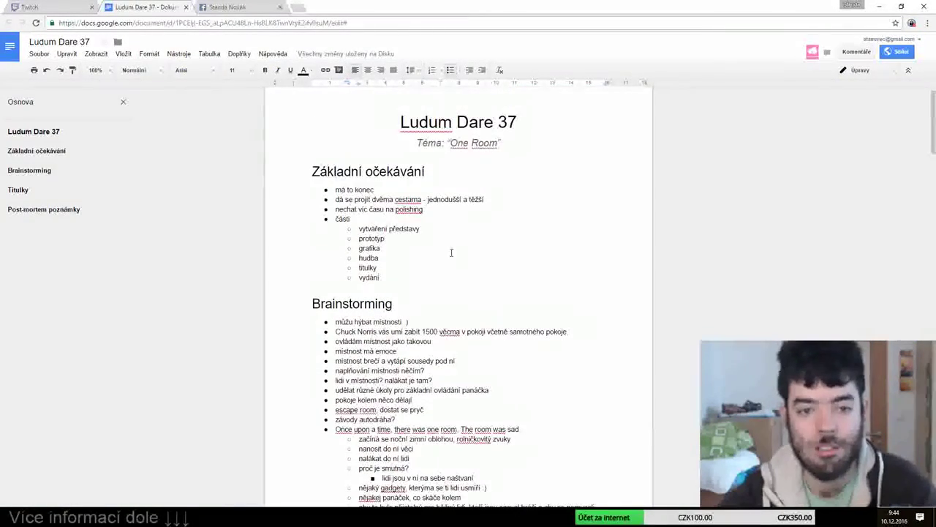
Insert a blank line between the Základní očekávání list and the Brainstorming heading
click(429, 172)
click(505, 150)
click(450, 167)
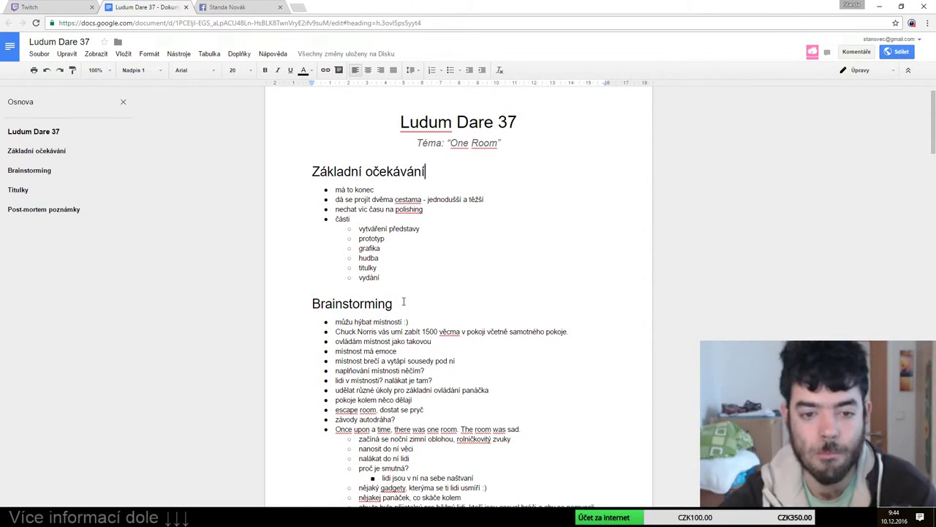
scroll(403, 301, down, 3)
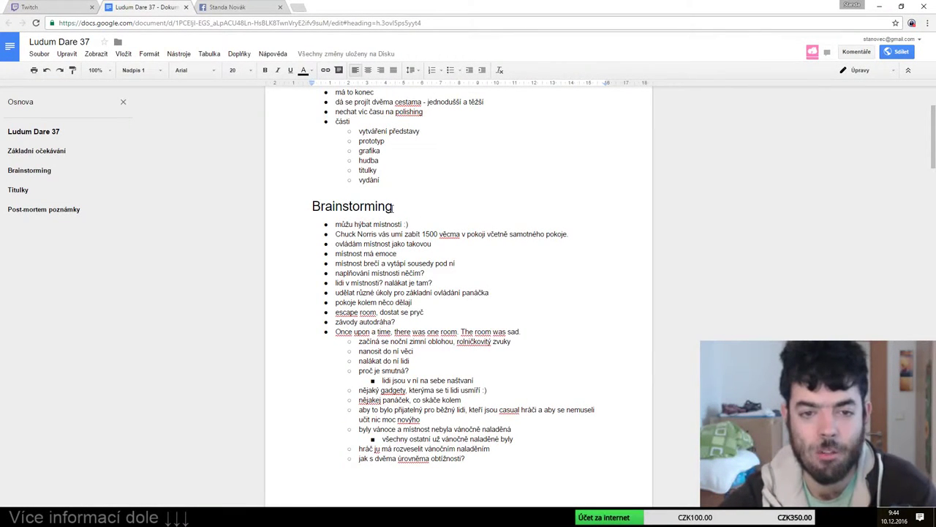
key(Return)
key(Up)
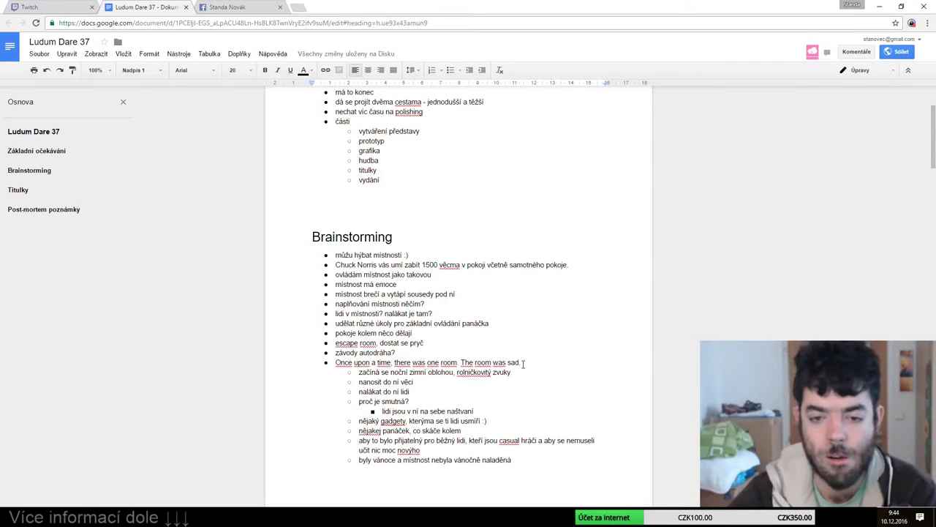
Copy the one-room story sentence and add the heading 'Christmas room (provizorní název)' above Brainstorming
drag(520, 363, 335, 363)
key(ctrl+c)
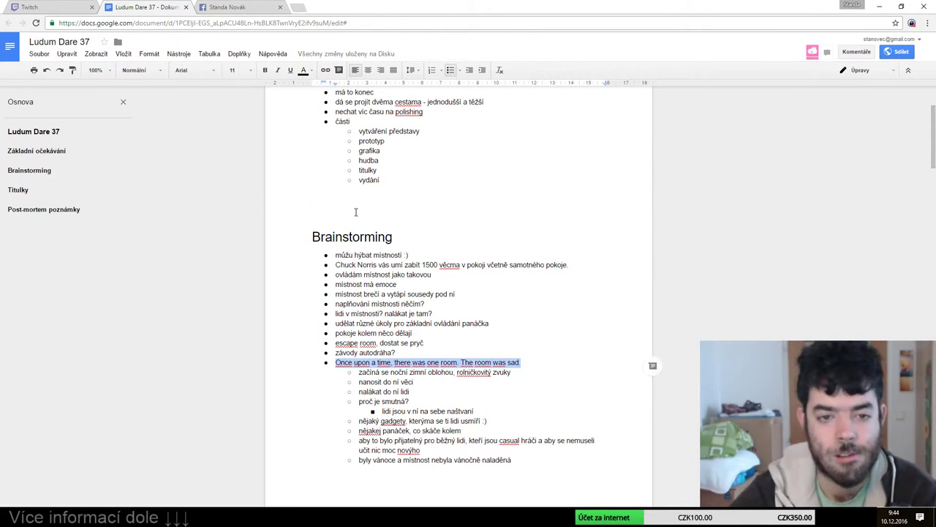
click(355, 212)
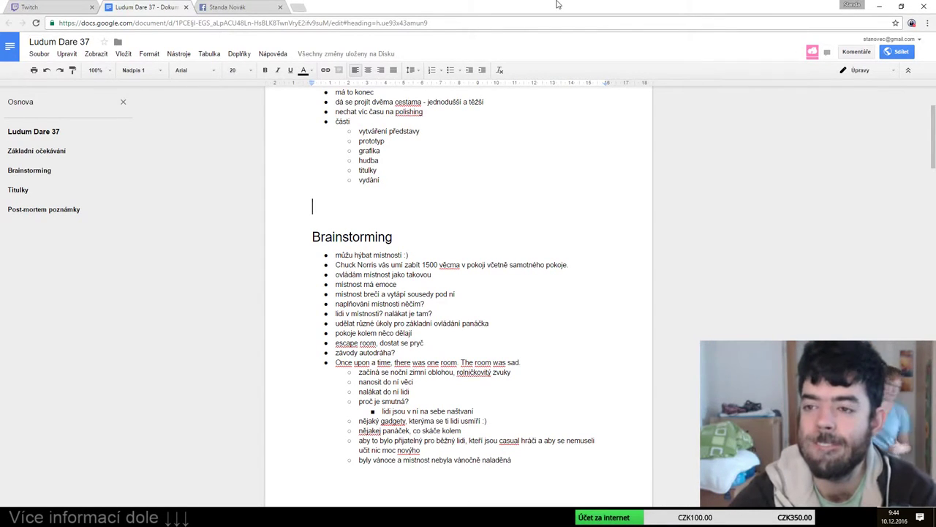
text(C)
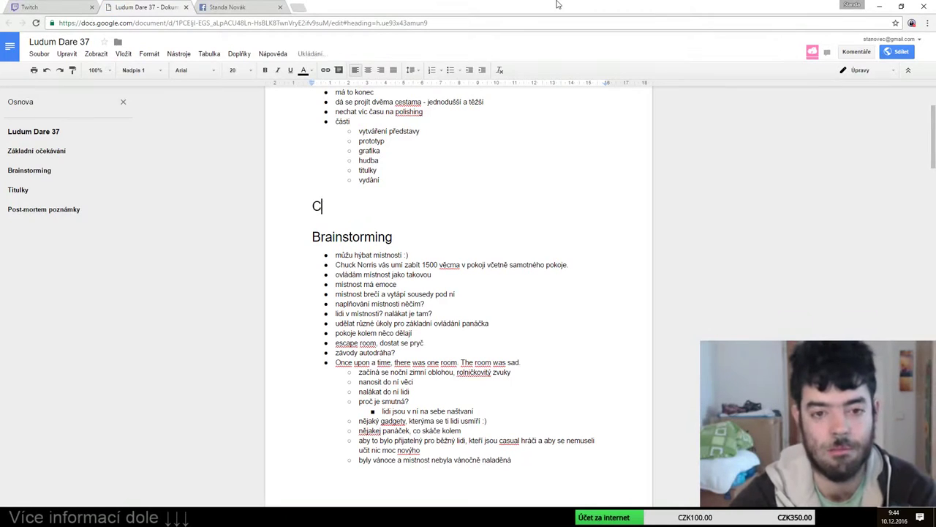
text(hristmas)
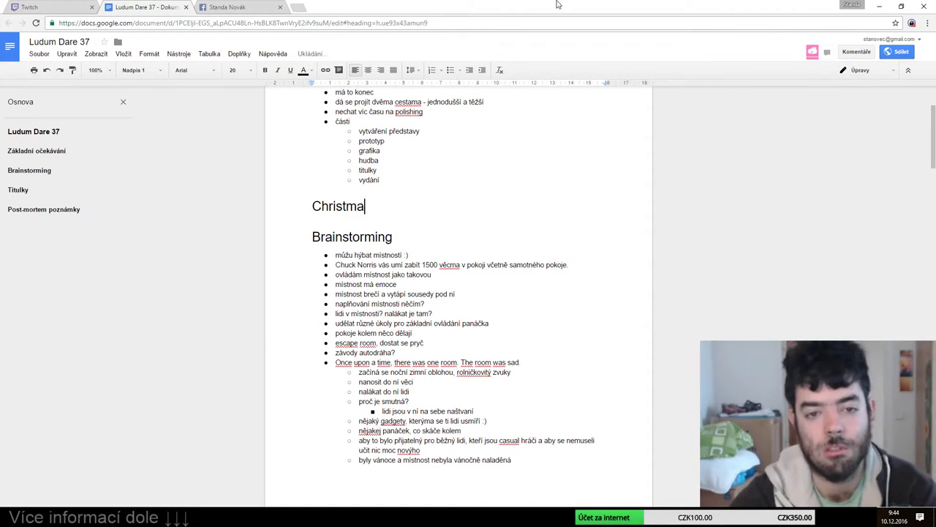
text( room ()
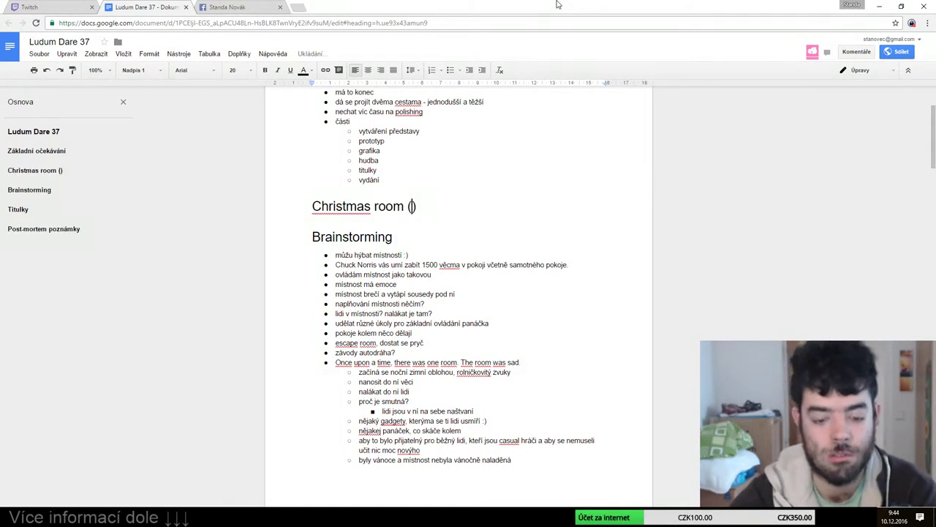
text(pro)
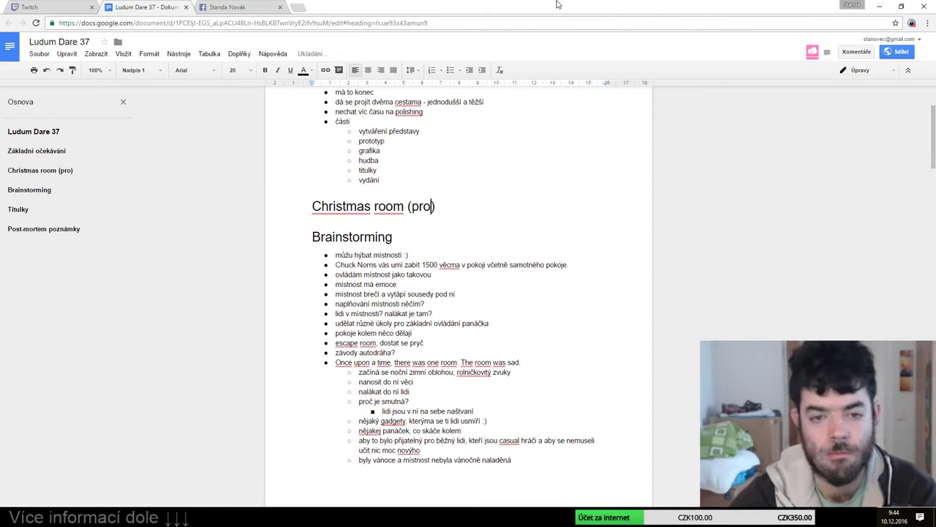
text(vizorní náz)
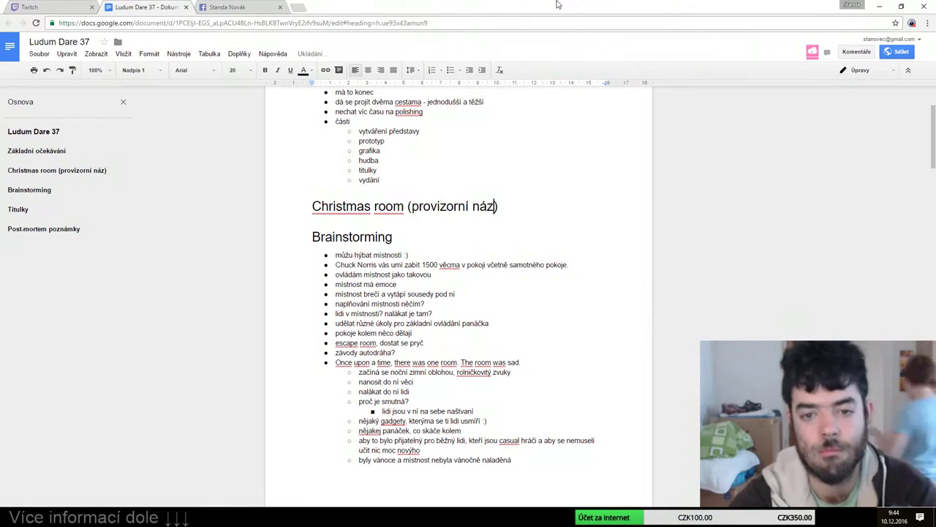
text(ev)
Paste the story sentence under the new heading, unbulleted and in italics
key(Return)
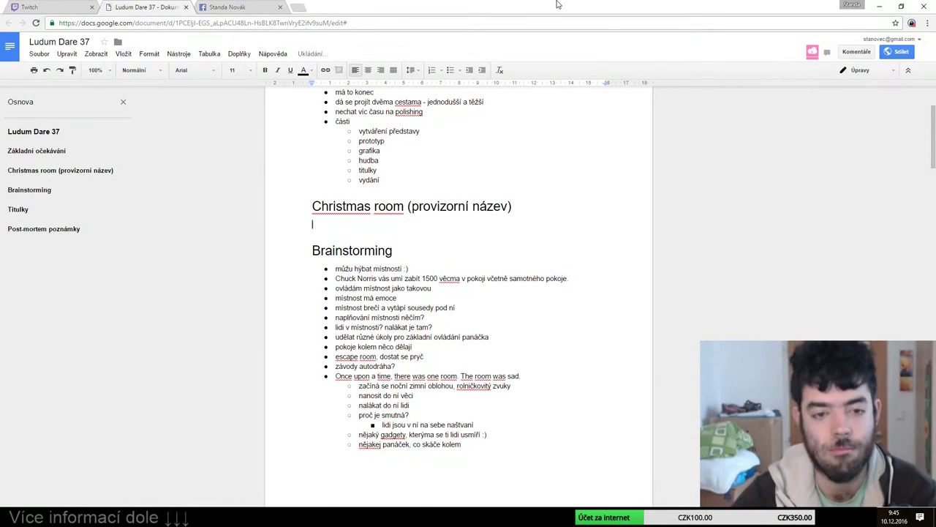
key(ctrl+v)
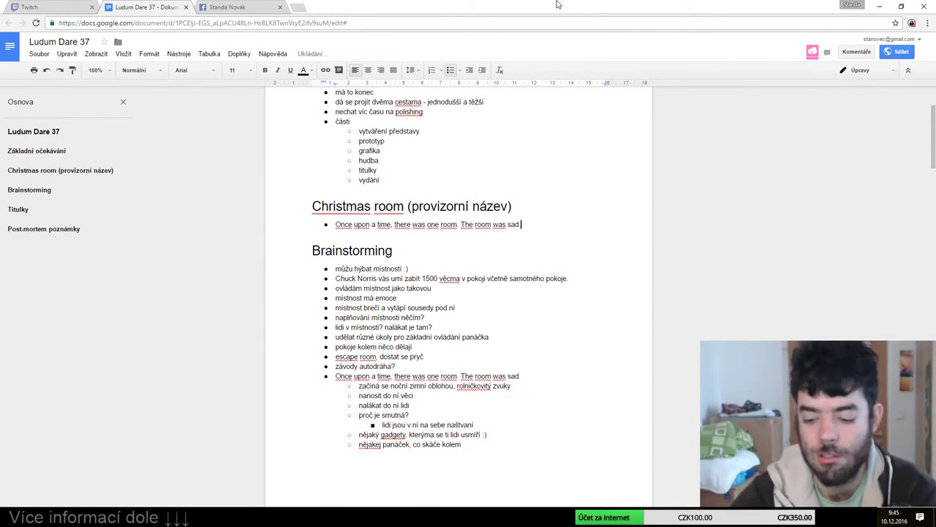
key(BackSpace)
key(BackSpace)
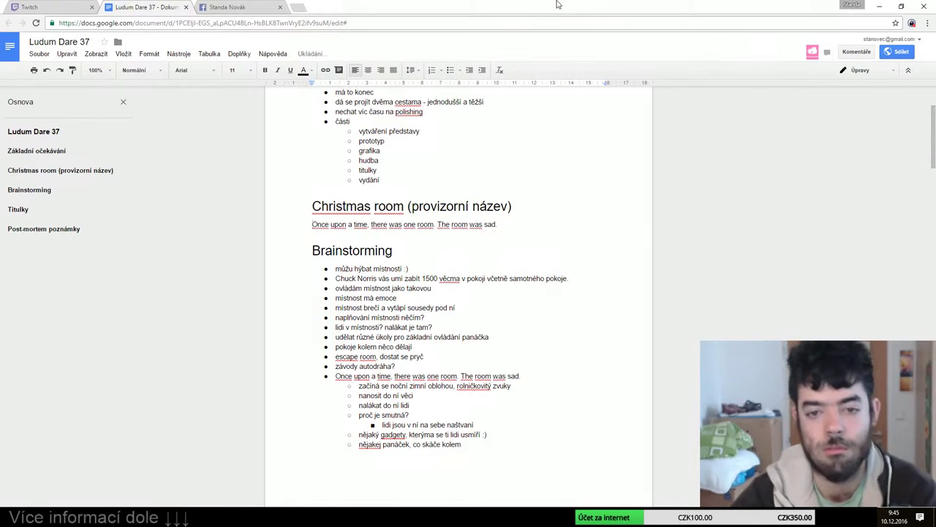
key(shift+End)
key(ctrl+i)
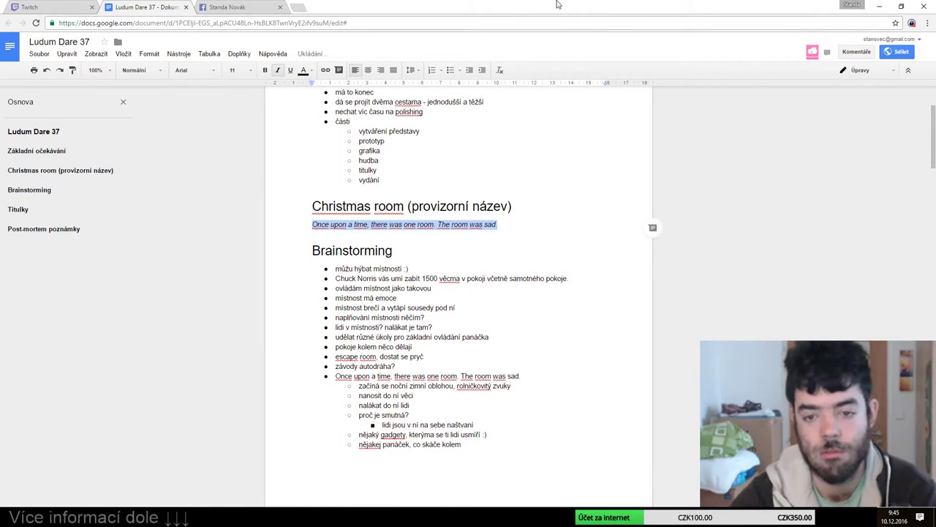
key(End)
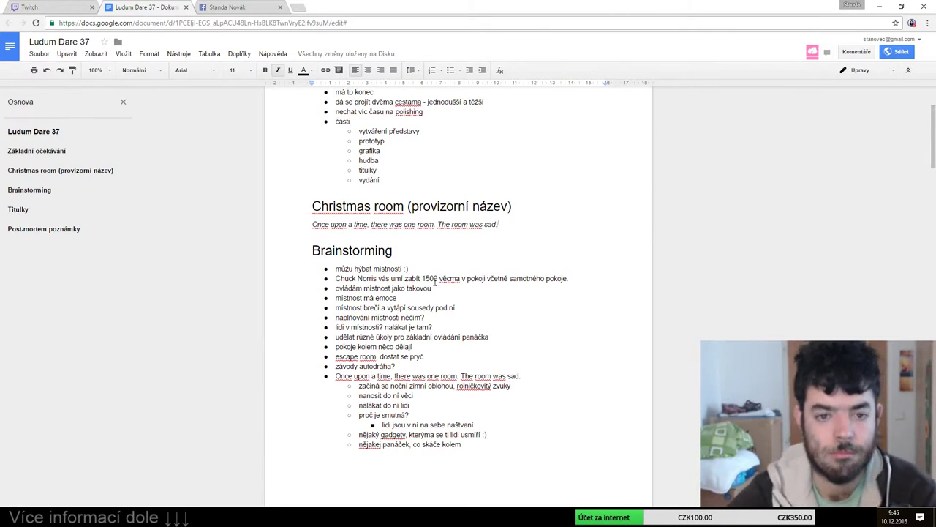
Add a non-italic 'Herní mechaniky' line styled as Nadpis 2 below the story sentence
key(Return)
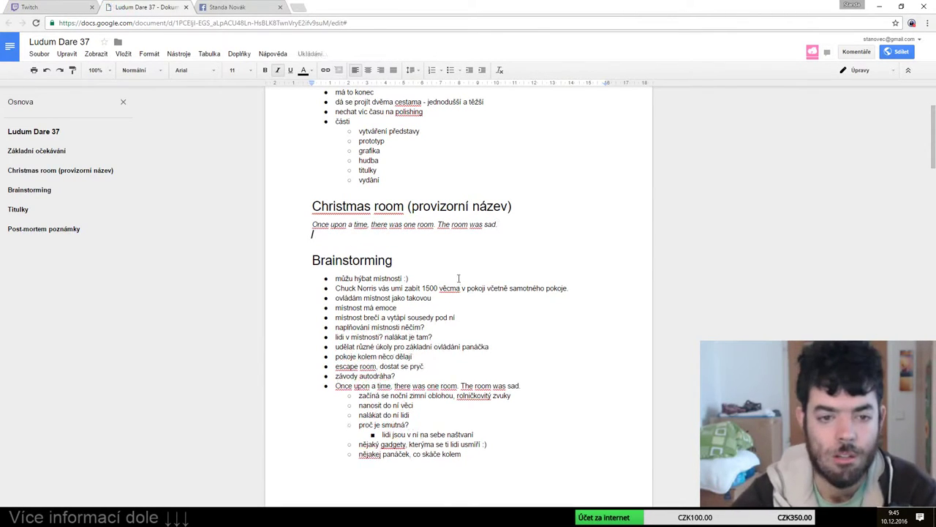
key(ctrl+i)
text(Her)
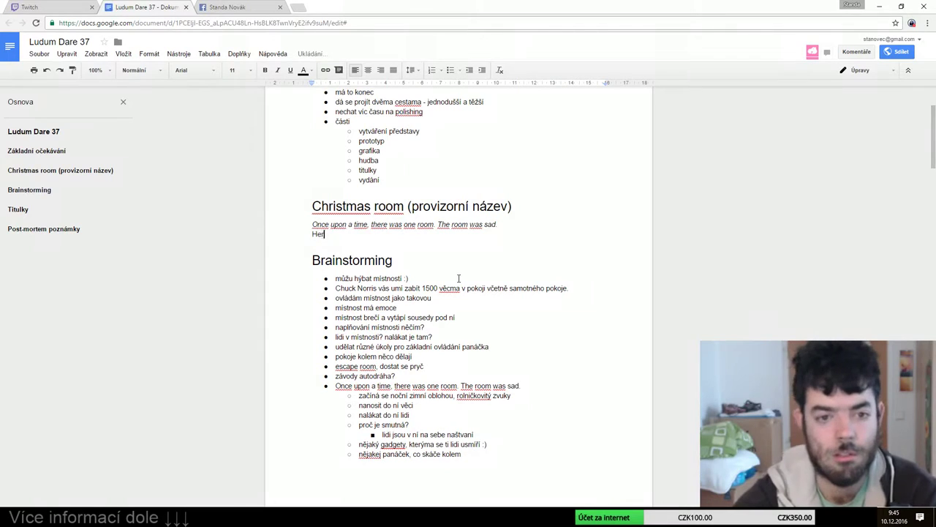
text(y)
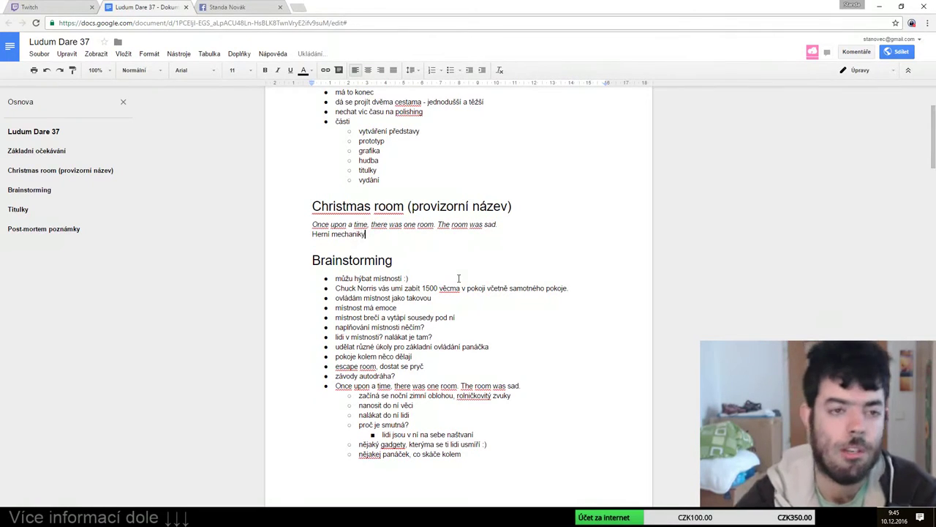
click(136, 70)
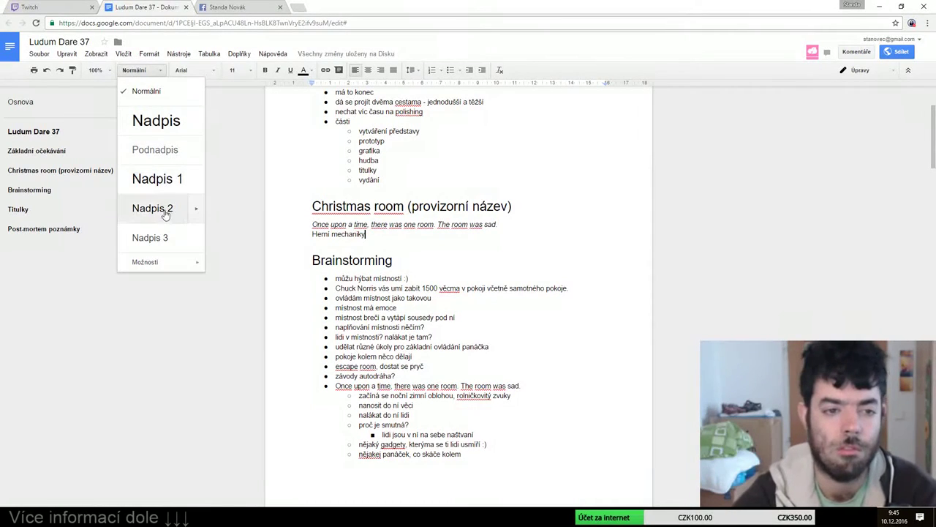
click(164, 212)
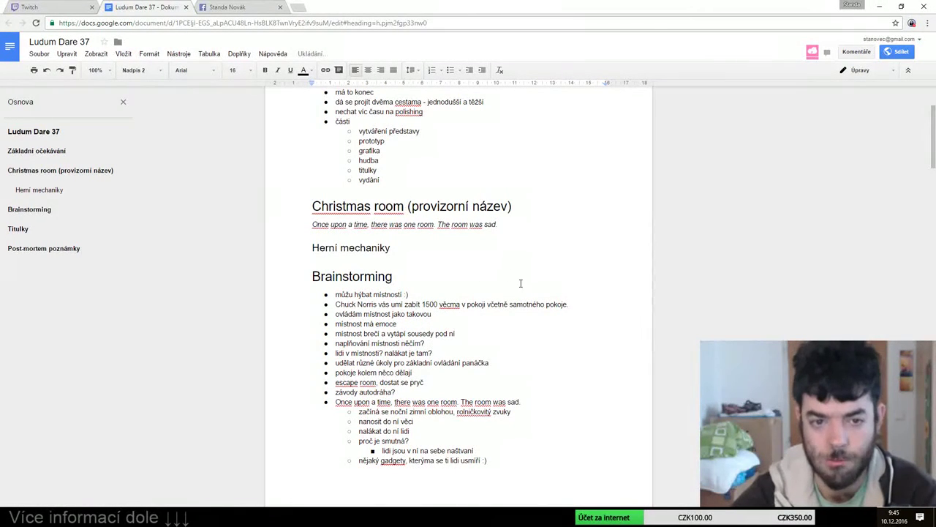
Copy the first three Brainstorming bullets, starting 'můžu hýbat místností :)', under Herní mechaniky
scroll(448, 241, down, 1)
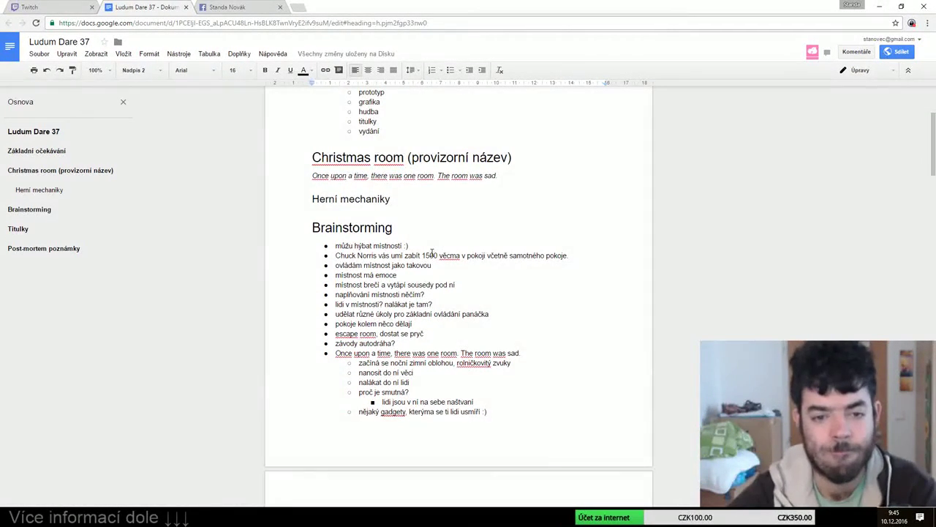
drag(336, 246, 431, 265)
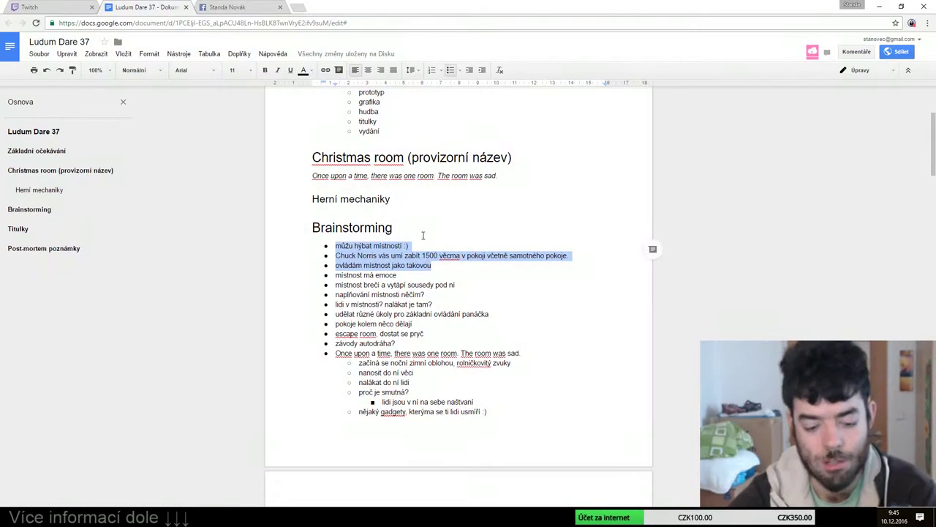
click(402, 201)
key(Return)
text(můžu hýbat místností :) Chuck Norris vás umí zabít 1500 věcma v pokoji včetně samotného pokoje. ovládám místnost jako takovou)
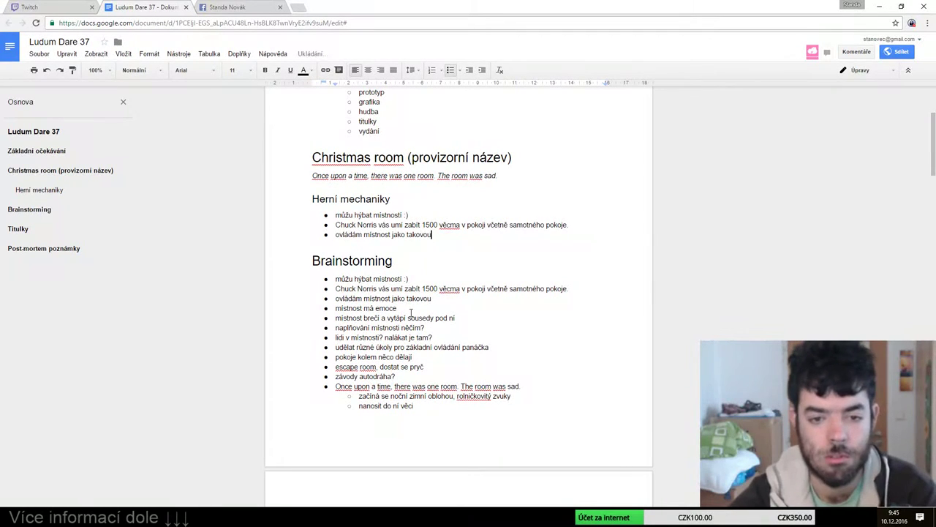
Copy 'místnost má emoce' and add a Příběh Heading 2 under the Christmas room title
drag(399, 308, 330, 310)
key(ctrl+c)
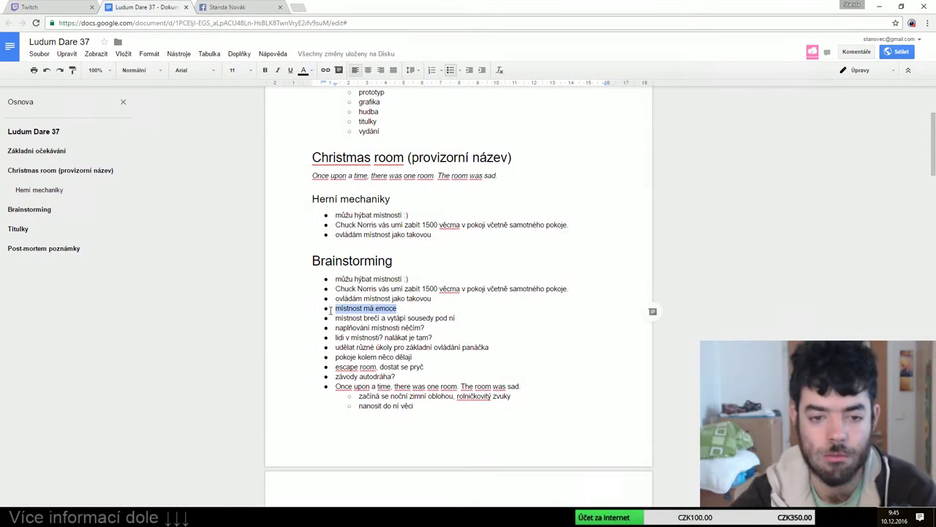
click(313, 204)
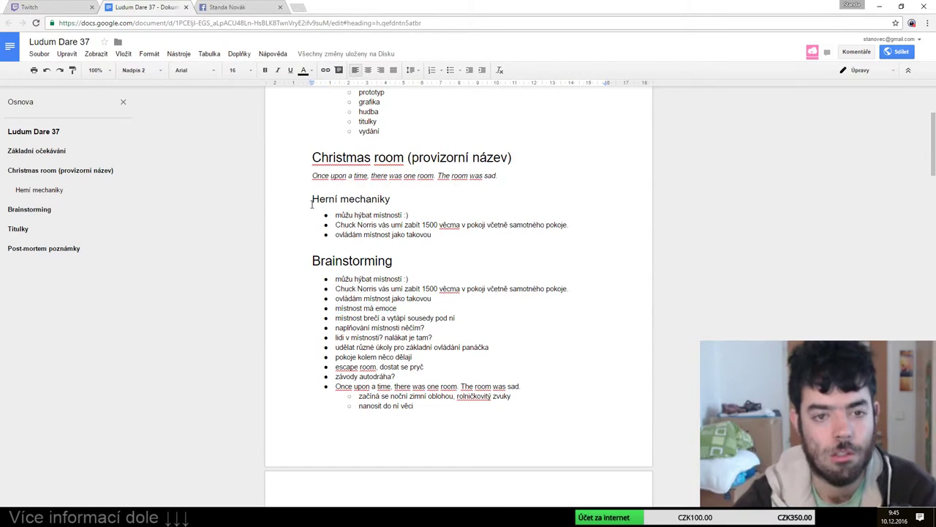
key(Return)
text(Při)
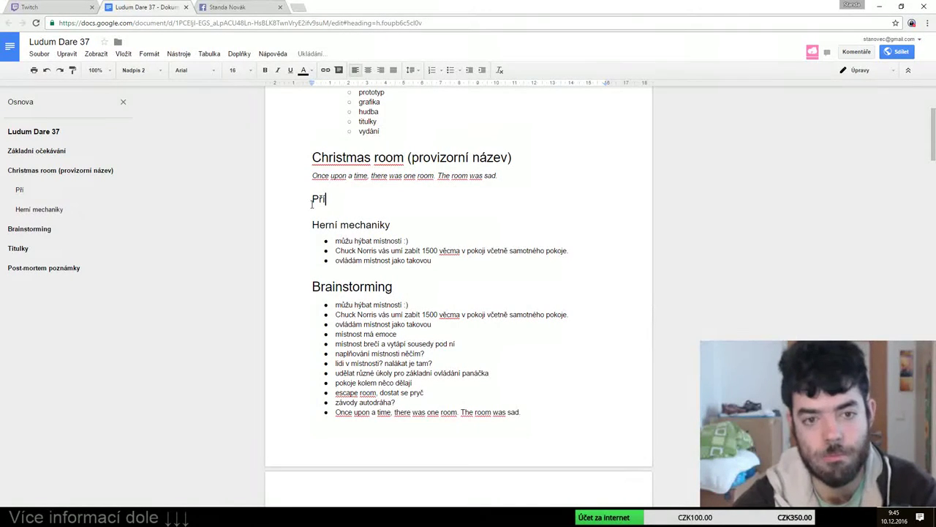
text(b)
key(ctrl+z)
key(ctrl+z)
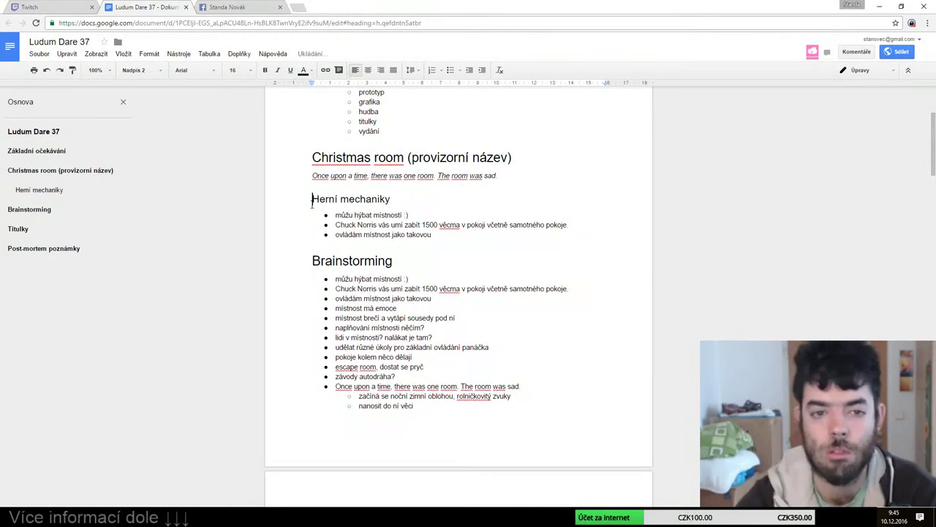
key(ctrl+z)
key(Return)
text(Př)
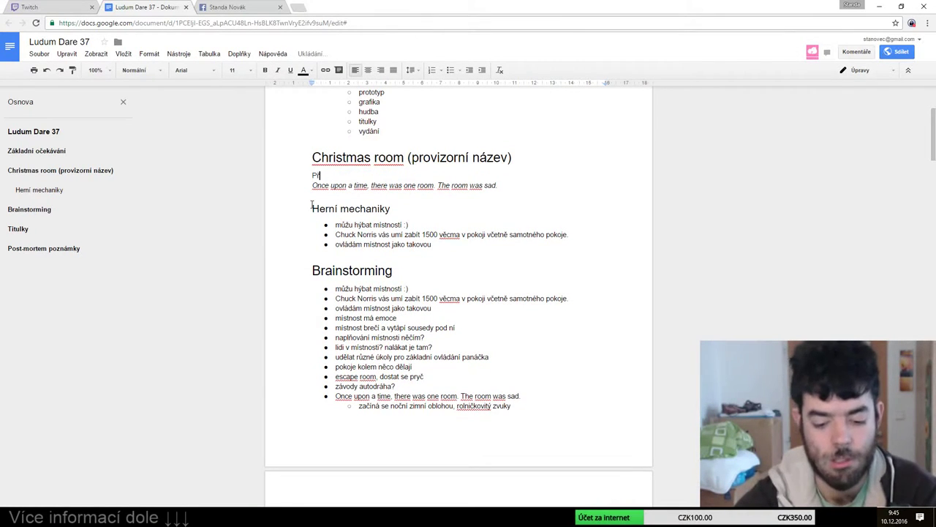
text(íběh)
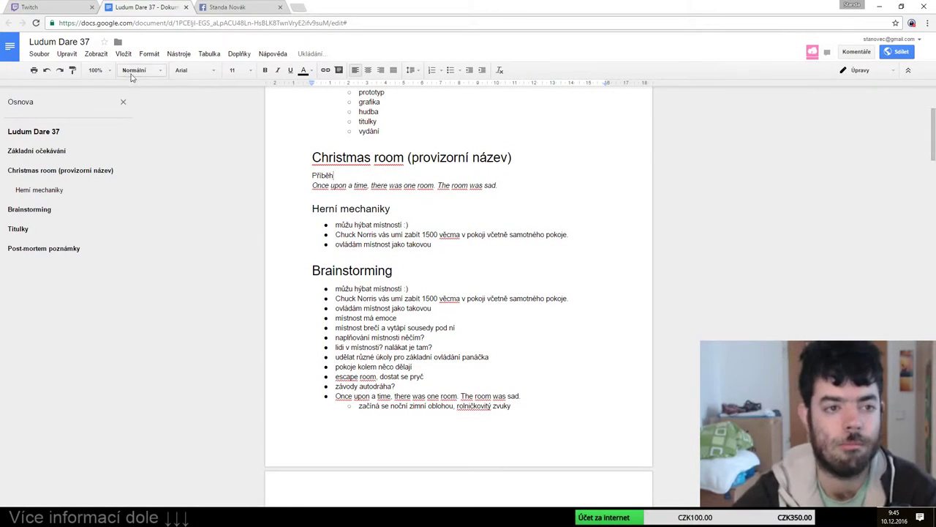
click(140, 71)
click(152, 208)
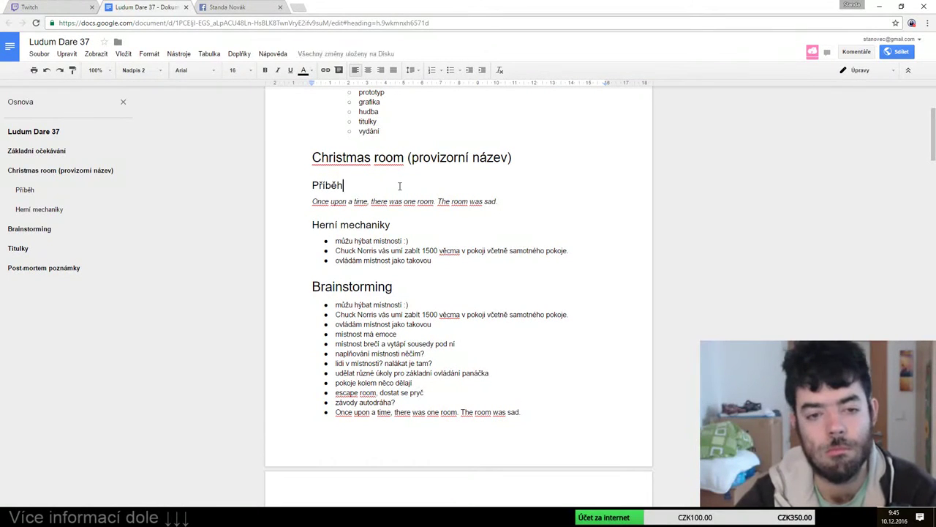
Place 'místnost má emoce' as a bullet under the Once upon a time story line
key(Return)
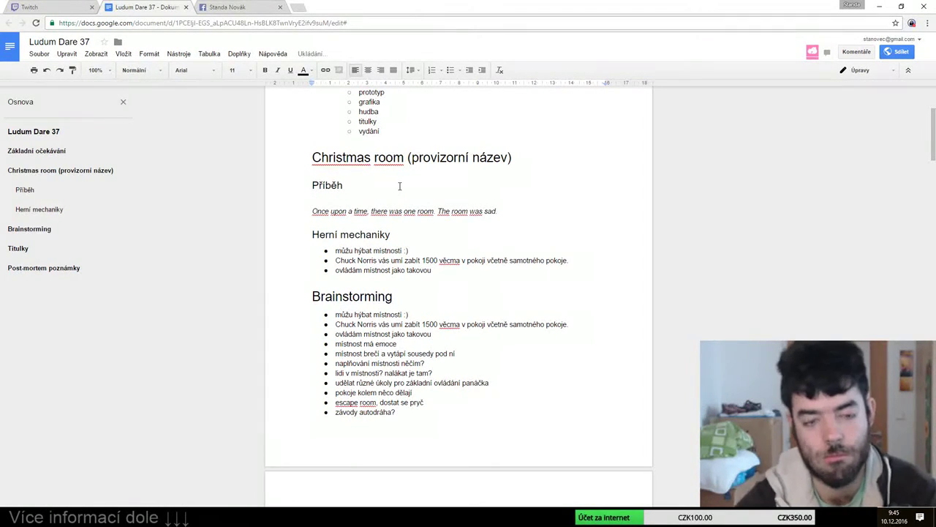
key(ctrl+z)
key(ctrl+y)
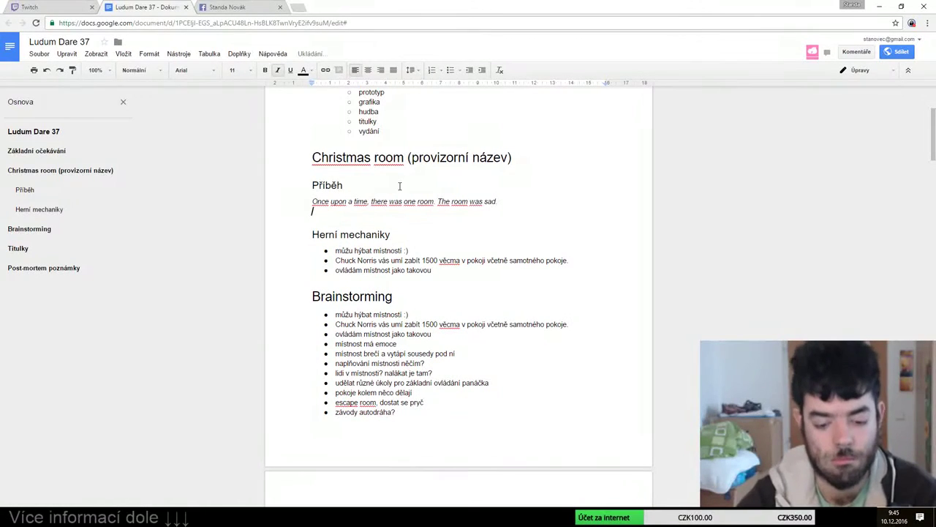
key(ctrl+v)
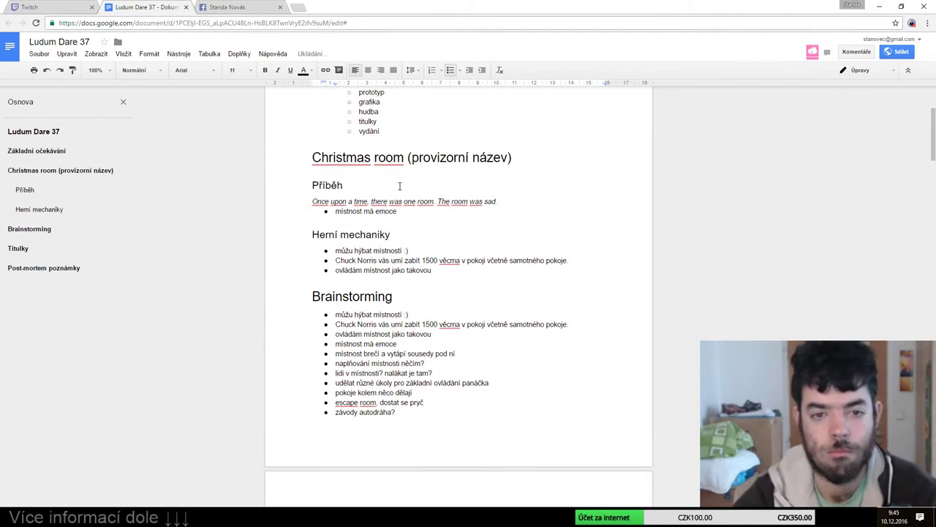
key(ctrl+z)
key(ctrl+z)
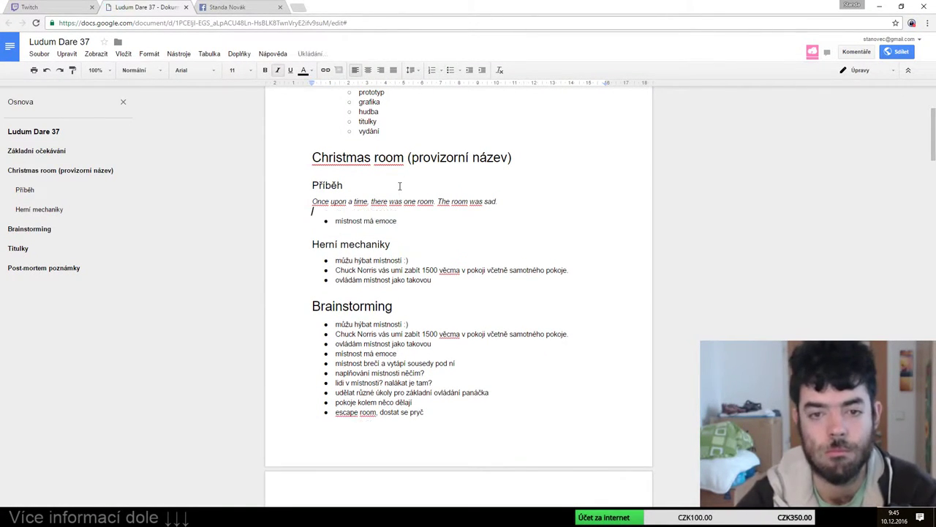
key(ctrl+z)
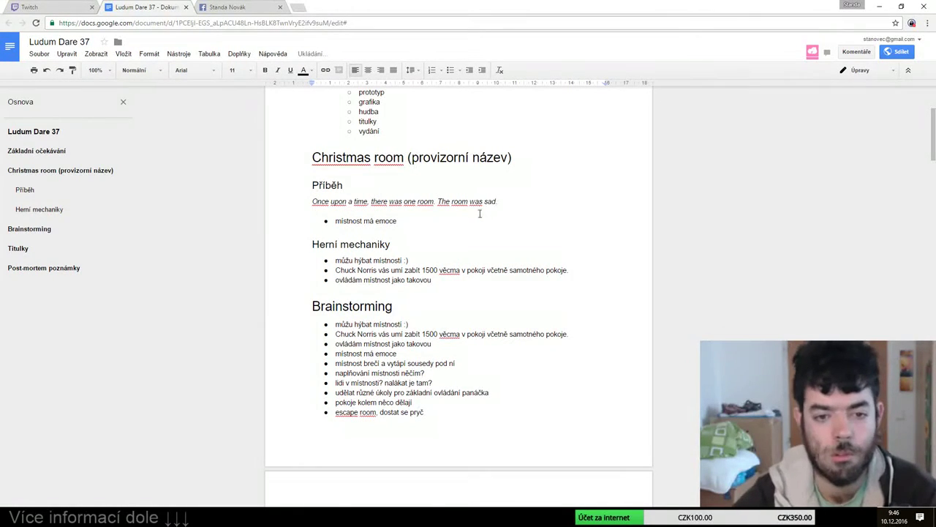
scroll(463, 247, down, 1)
key(ctrl+y)
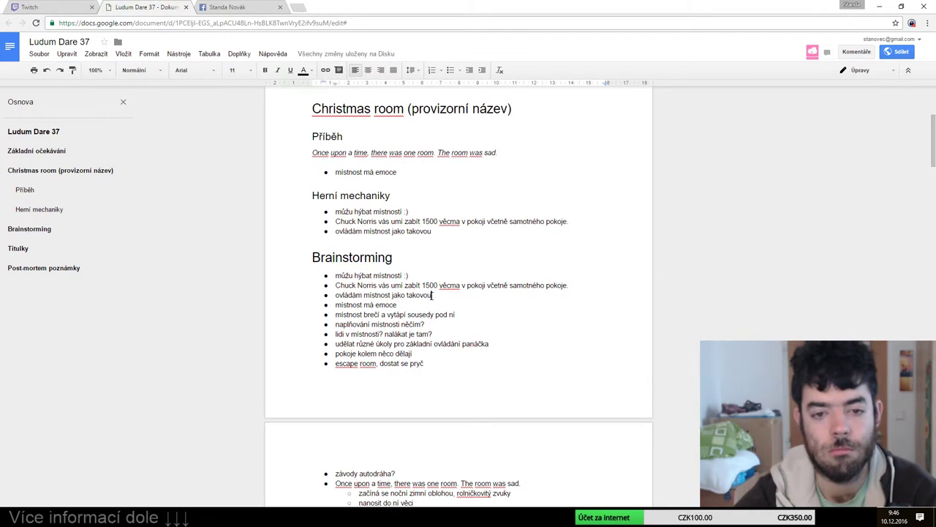
Delete the four Brainstorming bullets now duplicated in Herní mechaniky and Příběh
drag(435, 295, 329, 276)
key(Delete)
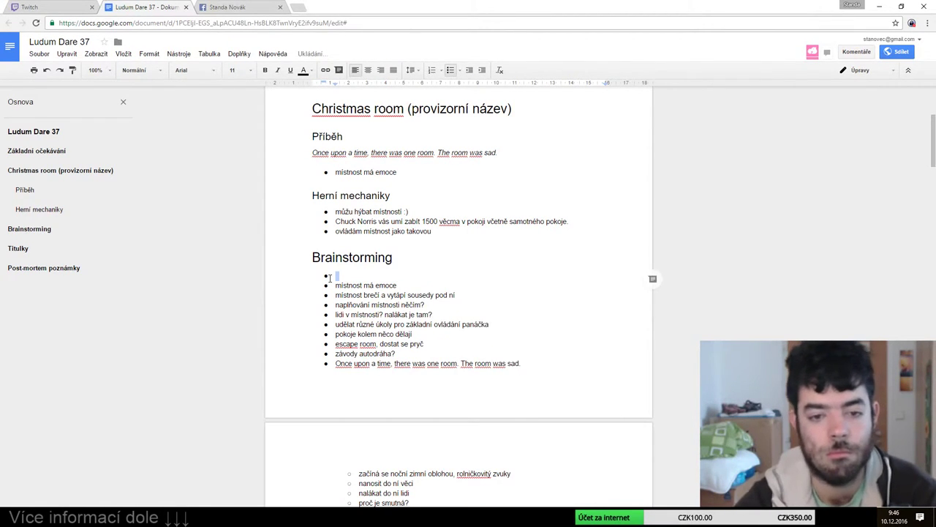
key(Delete)
key(shift+End)
key(Delete)
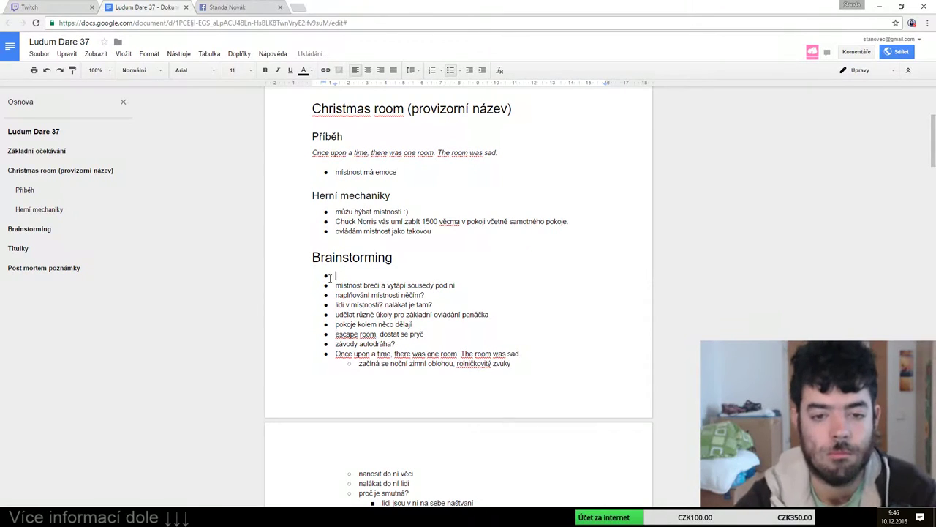
key(Delete)
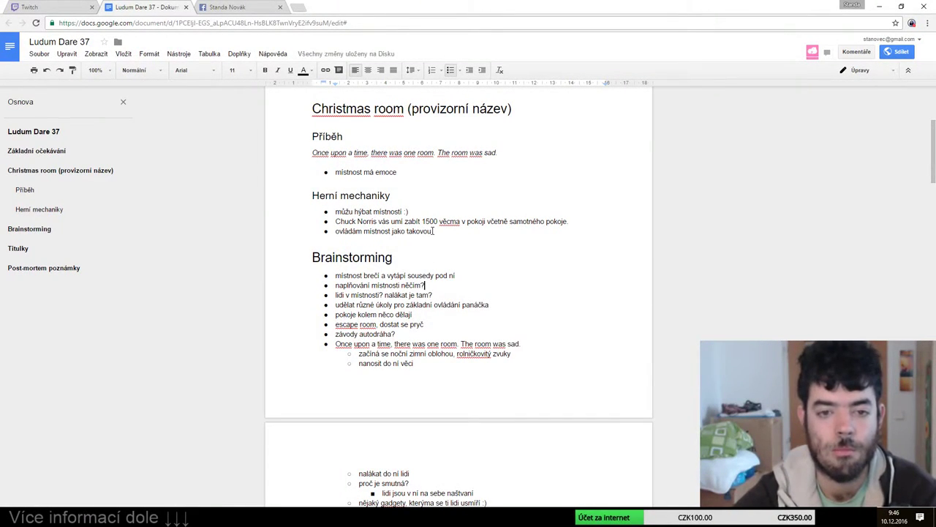
Insert a 'Cíl hry' heading line above Herní mechaniky
click(313, 195)
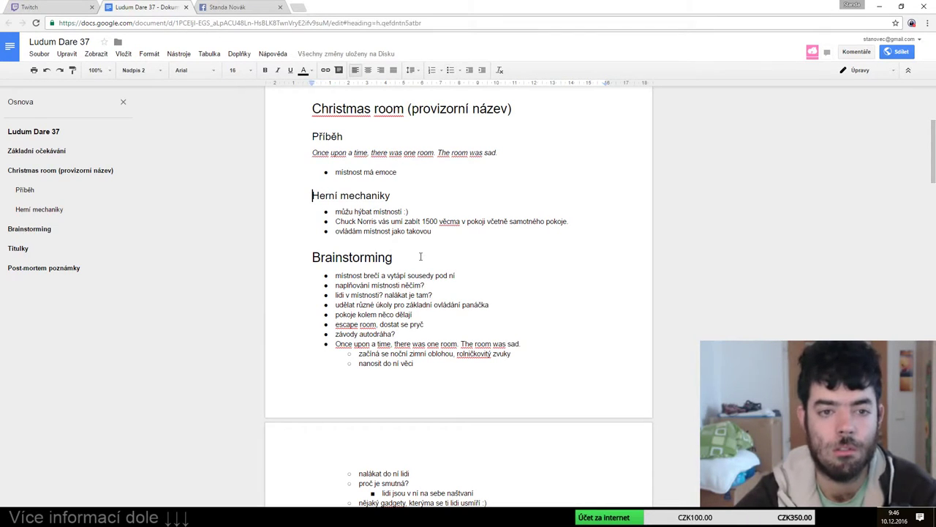
key(Return)
key(Up)
text(Cíl)
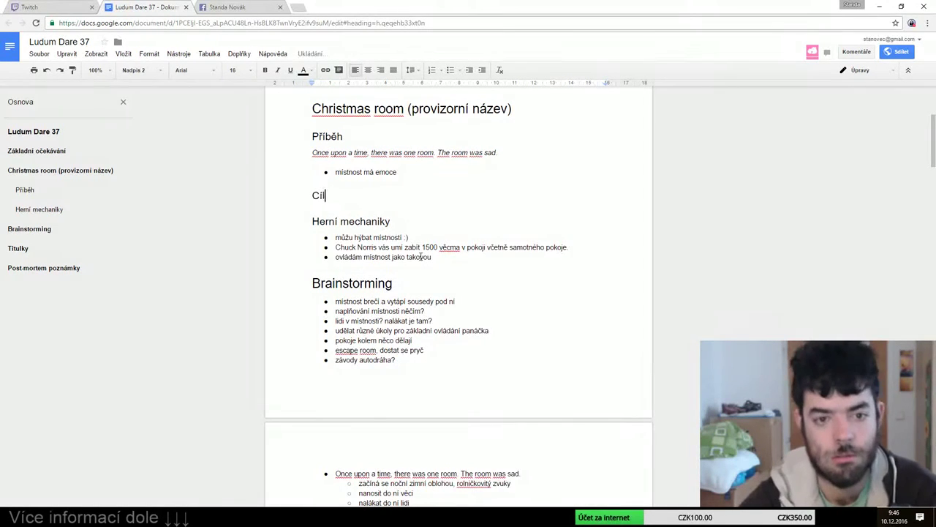
key(Return)
List the bullet 'udělat místnost spokojenou' with an indented 'jak?' sub-bullet under Cíl hry
key(ctrl+shift+8)
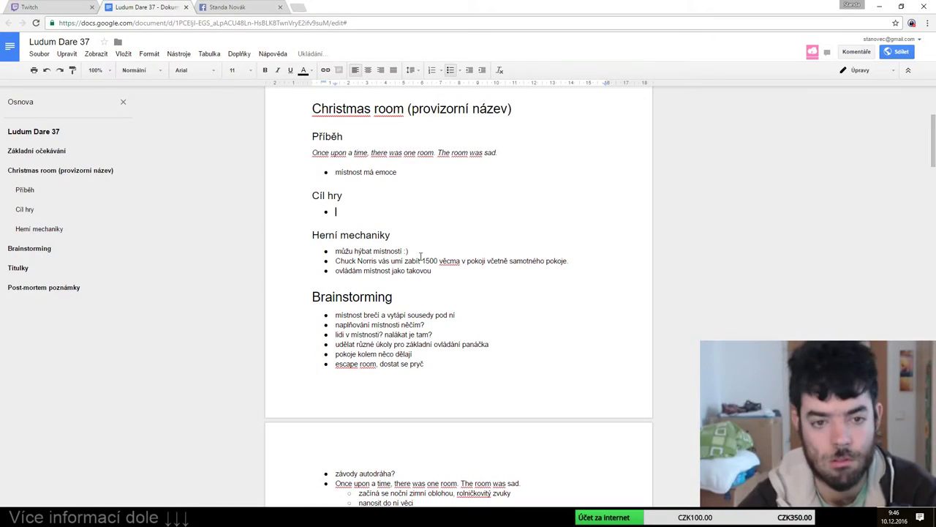
text(u)
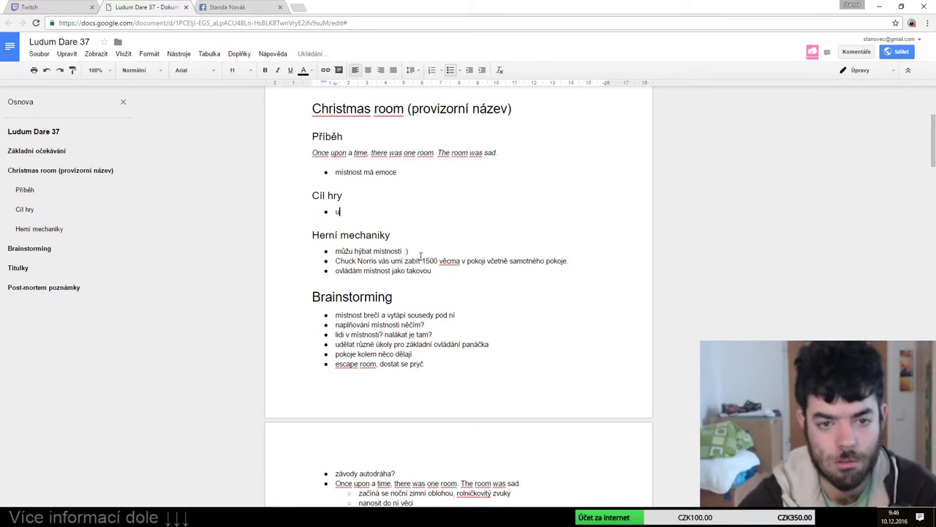
text(dělat místnost spokojenou)
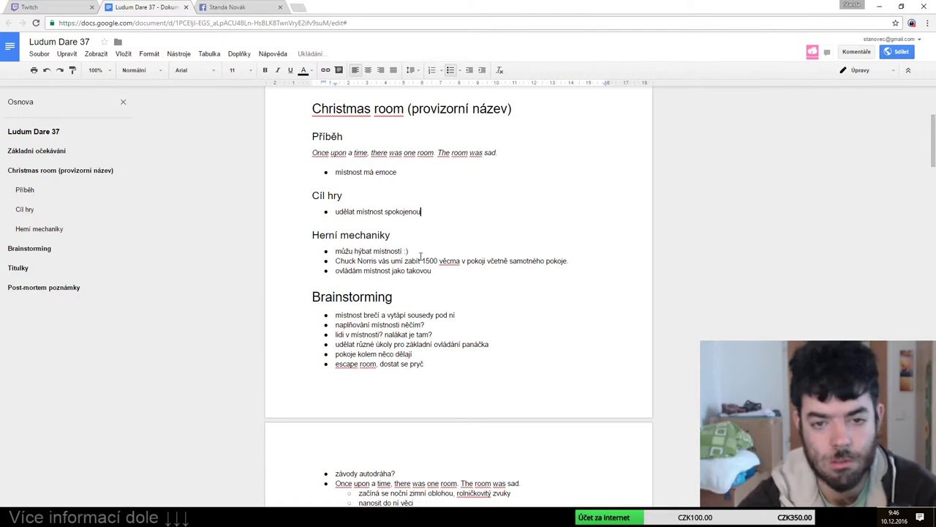
key(Return)
key(Tab)
text(jak)
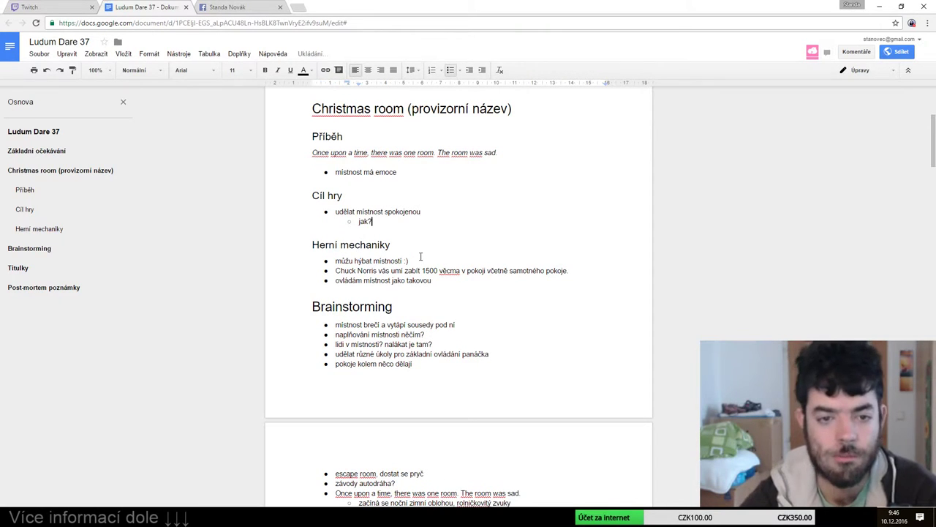
scroll(442, 275, down, 1)
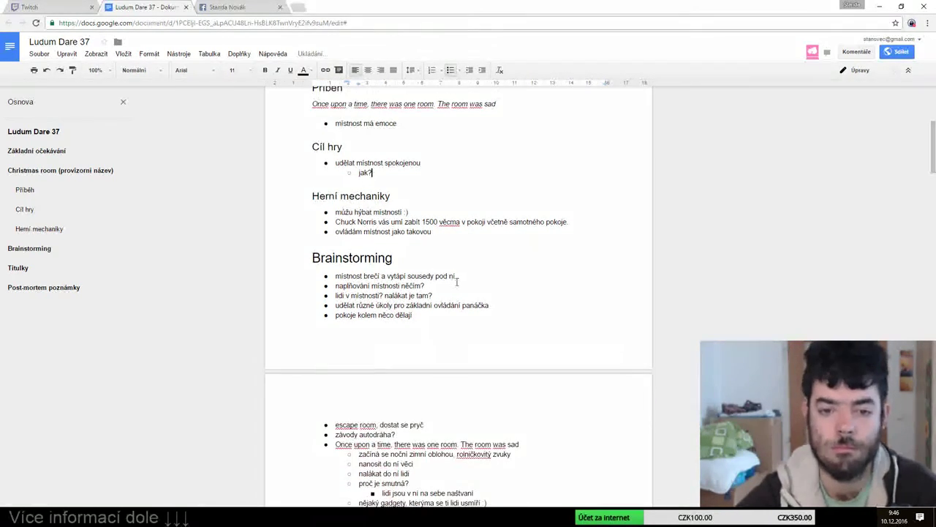
Move 'místnost brečí a vytápí sousedy pod ní?' from Brainstorming to Příběh below 'místnost má emoce'
drag(458, 276, 338, 276)
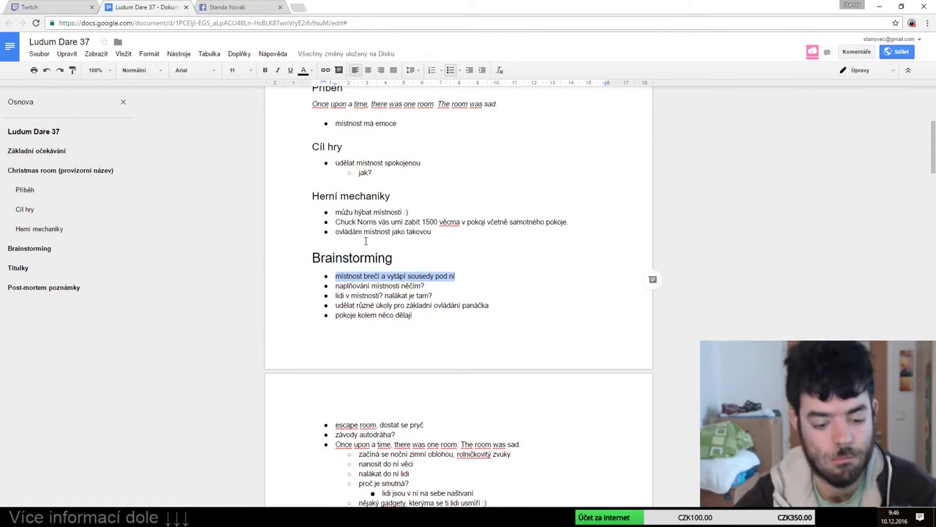
key(ctrl+x)
click(410, 123)
key(Return)
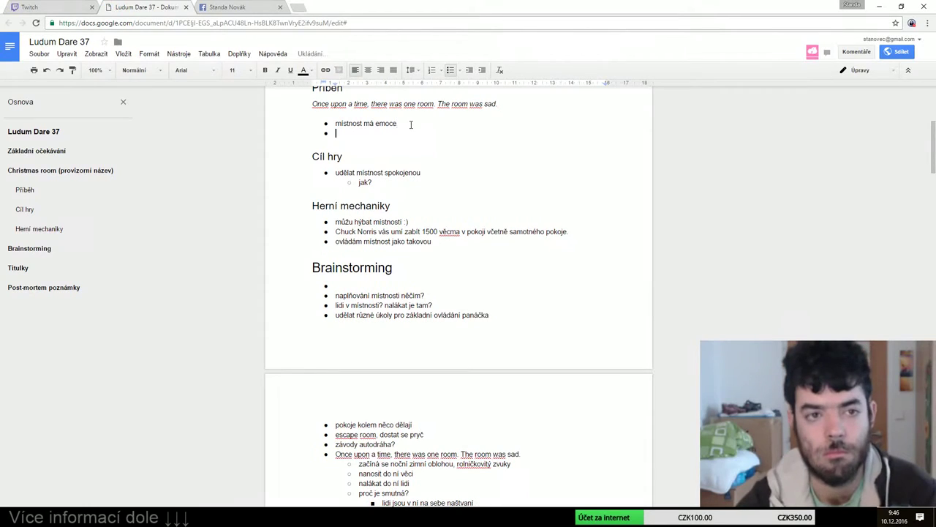
key(ctrl+v)
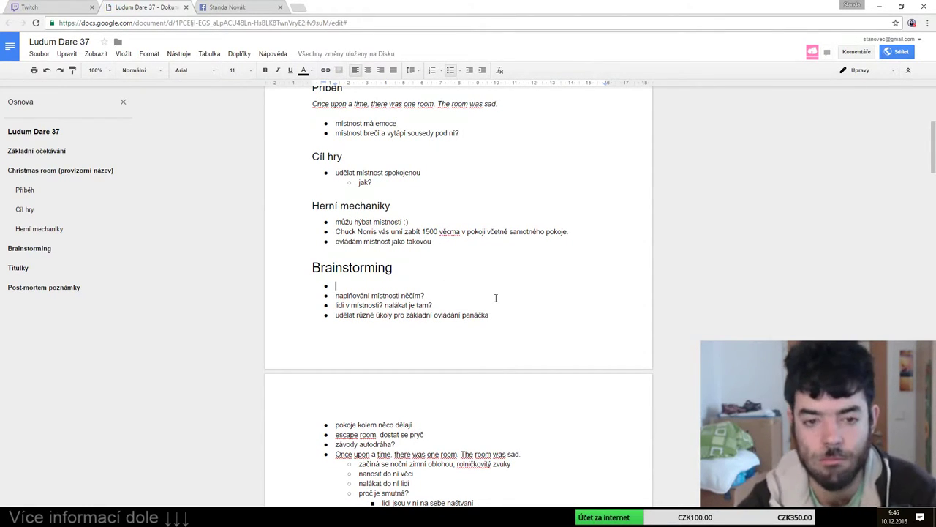
key(Delete)
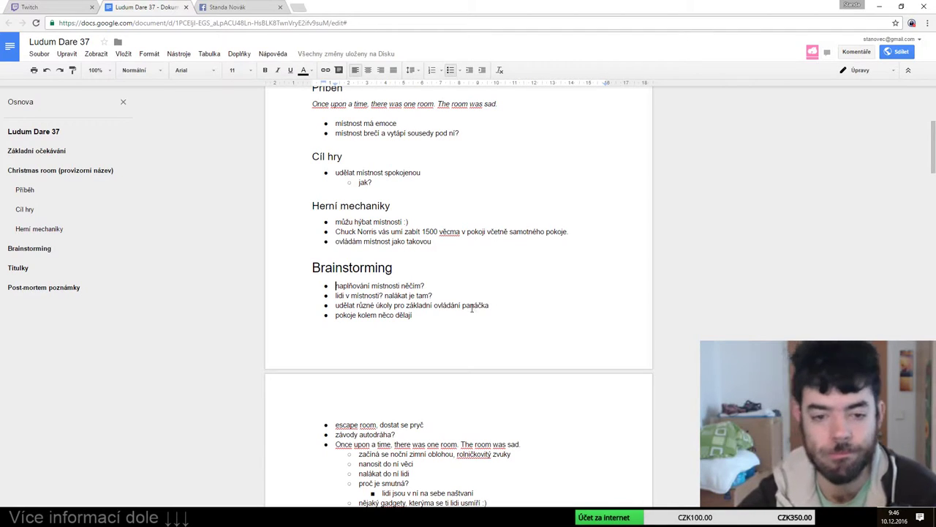
Delete the escape room and 'závody autodráha?' ideas from Brainstorming
scroll(468, 329, down, 3)
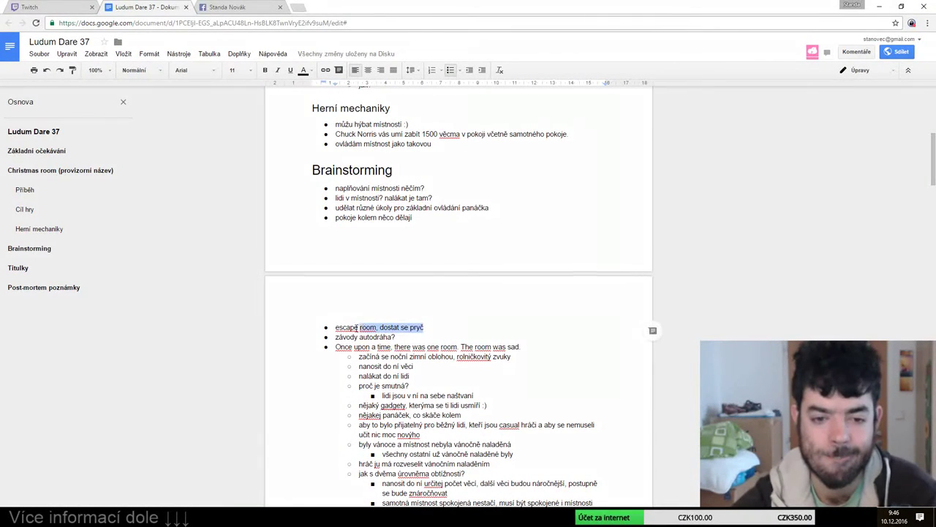
drag(424, 327, 332, 327)
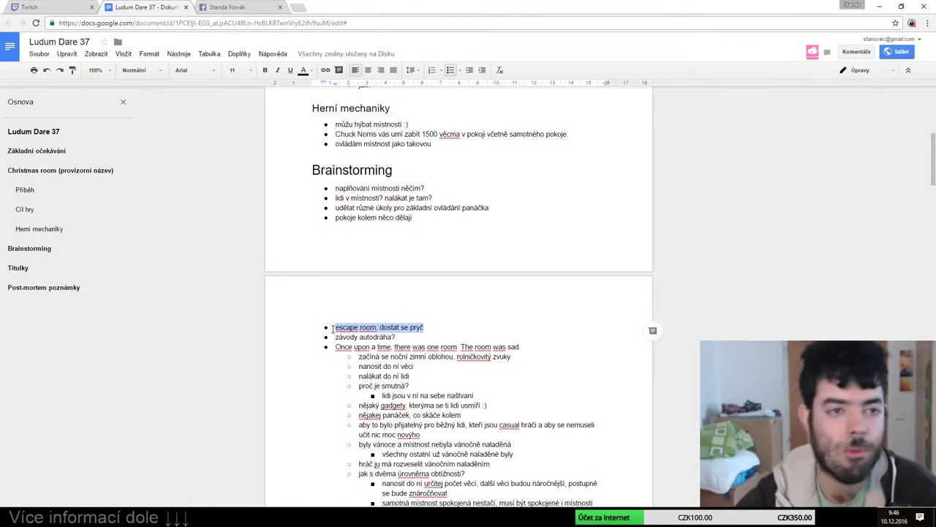
key(BackSpace)
key(Delete)
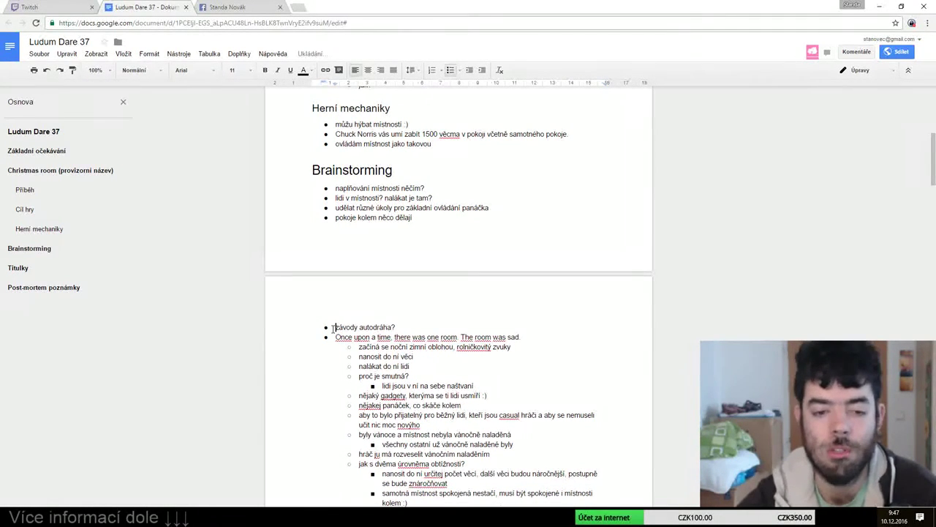
key(shift+End)
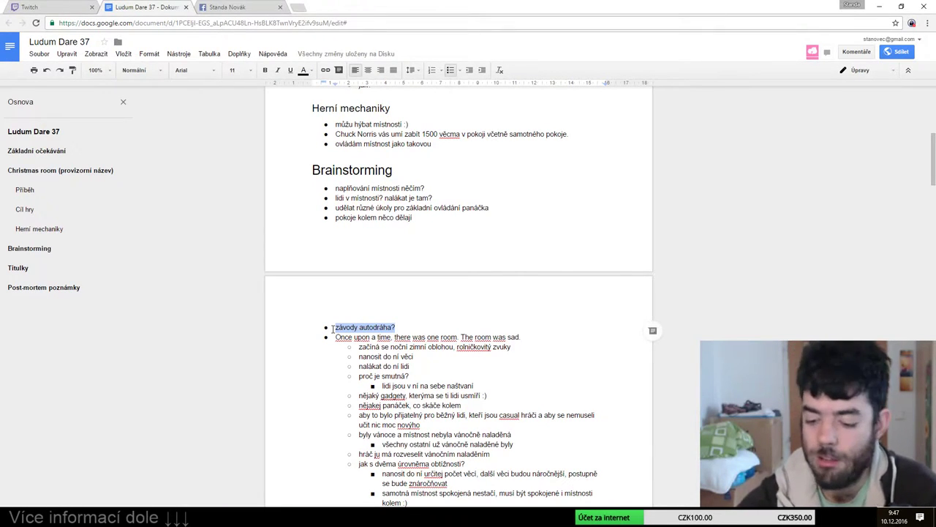
key(BackSpace)
key(Delete)
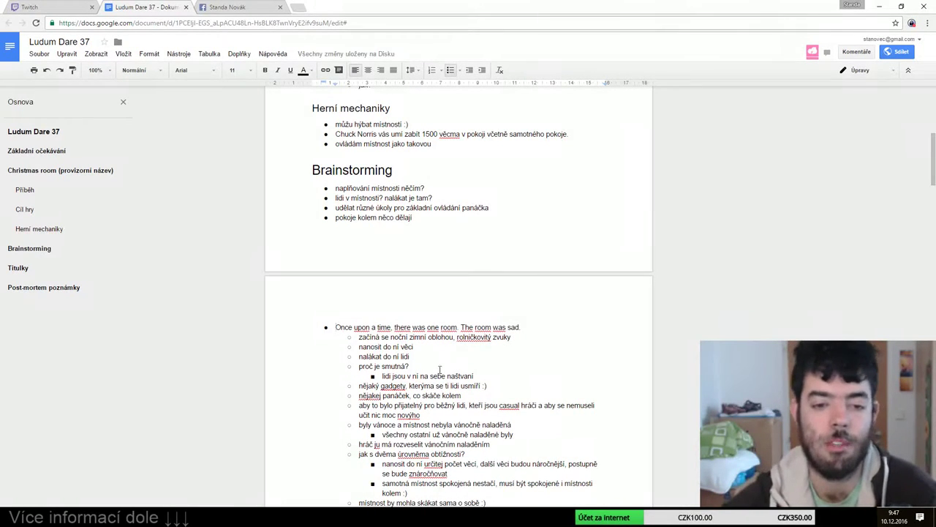
Remove the duplicate story line and empty bullet above the nested ideas on page two
scroll(439, 364, down, 2)
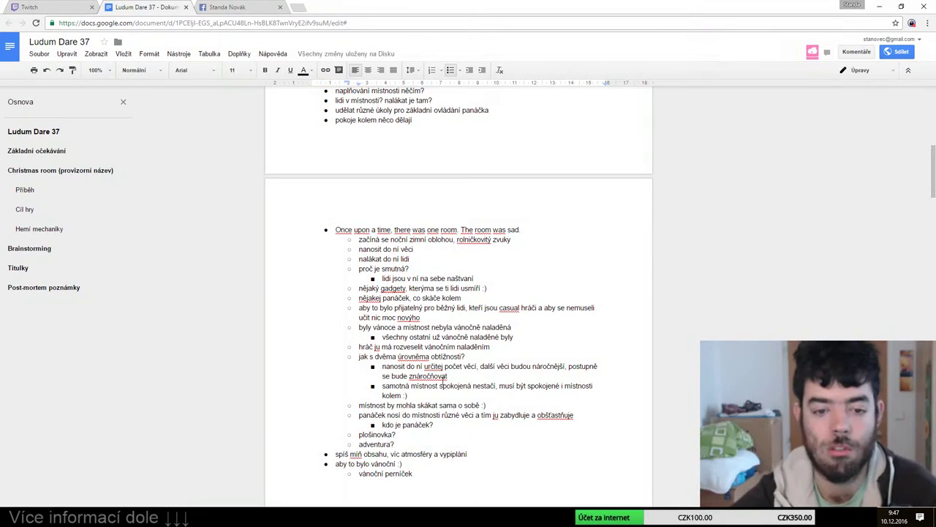
shift+click(400, 444)
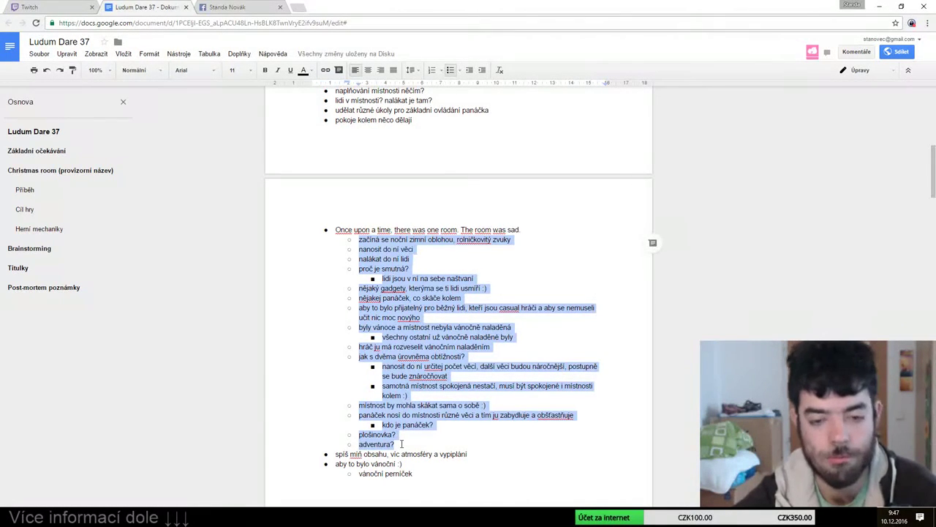
scroll(389, 388, up, 1)
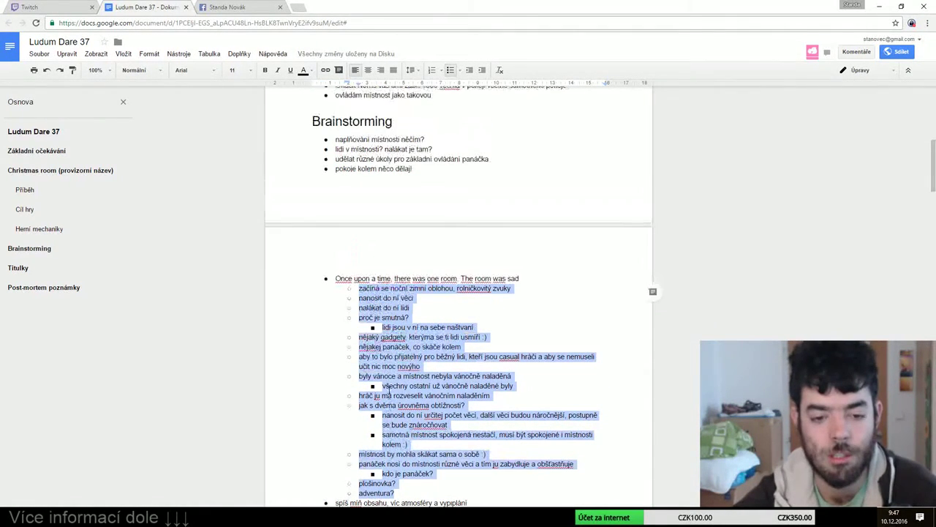
click(525, 278)
key(shift+Home)
key(BackSpace)
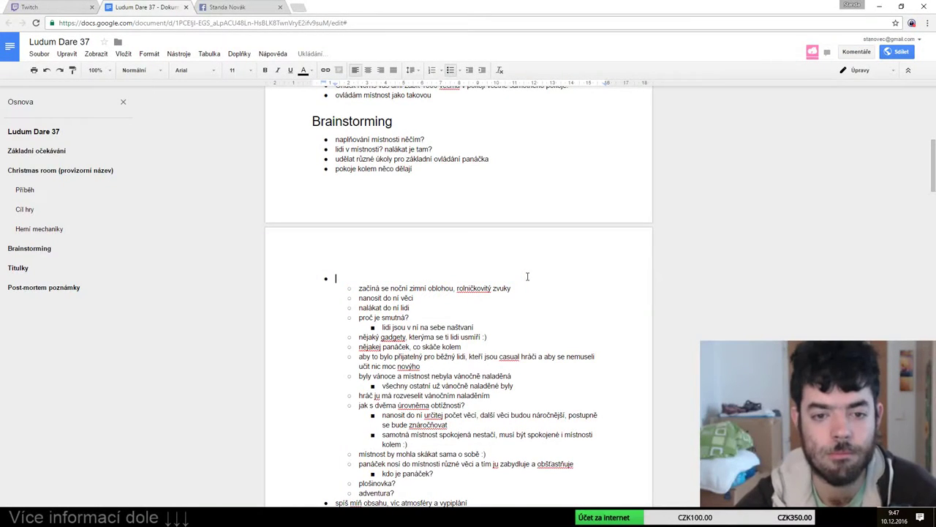
key(BackSpace)
key(BackSpace)
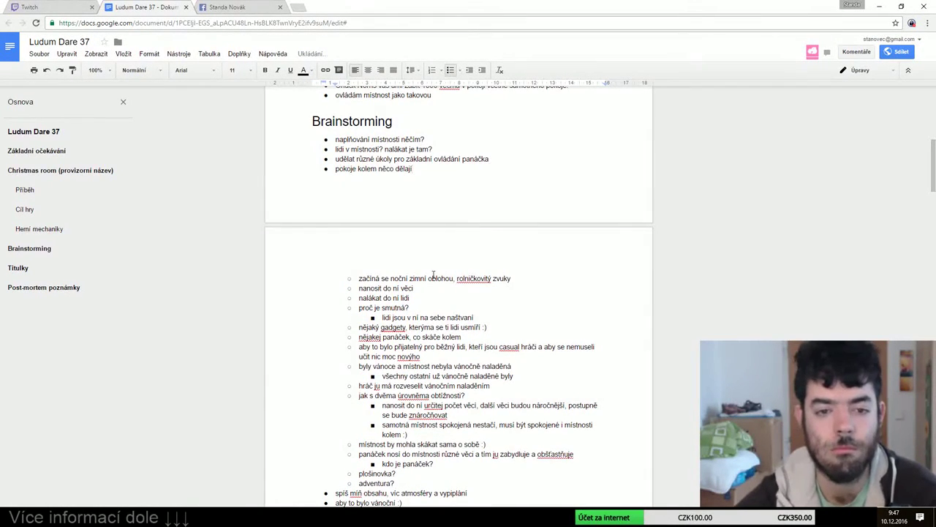
scroll(401, 197, up, 2)
scroll(428, 211, up, 1)
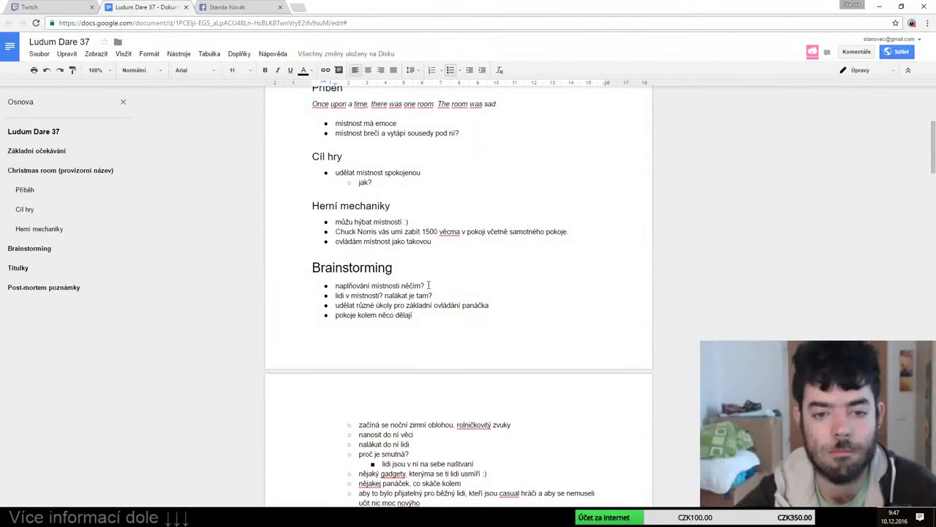
Move the room-filling idea and 'lidi v místnosti? nalákat je tam?' under jak? in Cíl hry
drag(425, 286, 336, 285)
key(BackSpace)
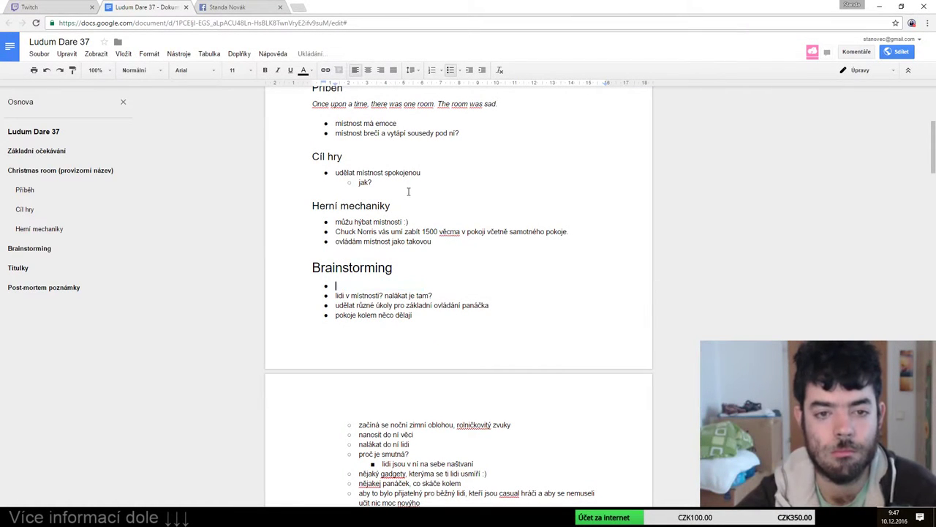
click(420, 181)
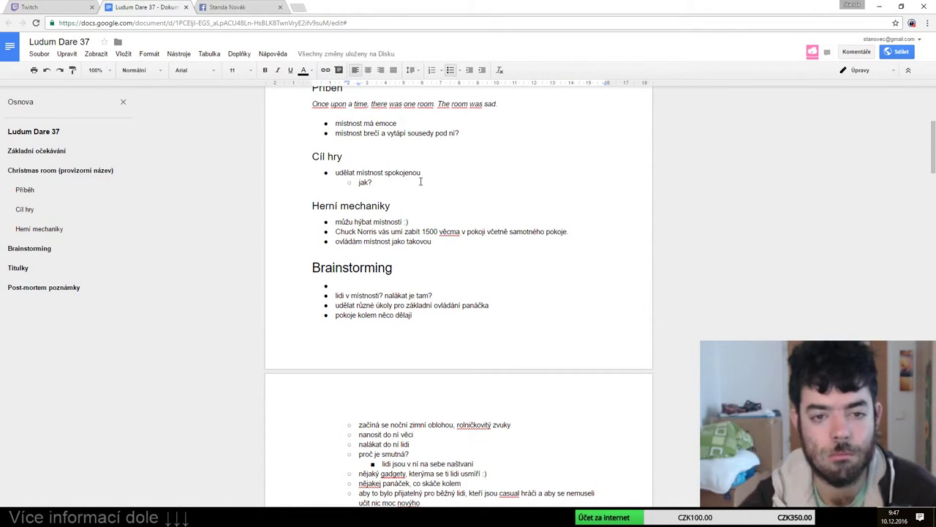
key(Return)
key(ctrl+v)
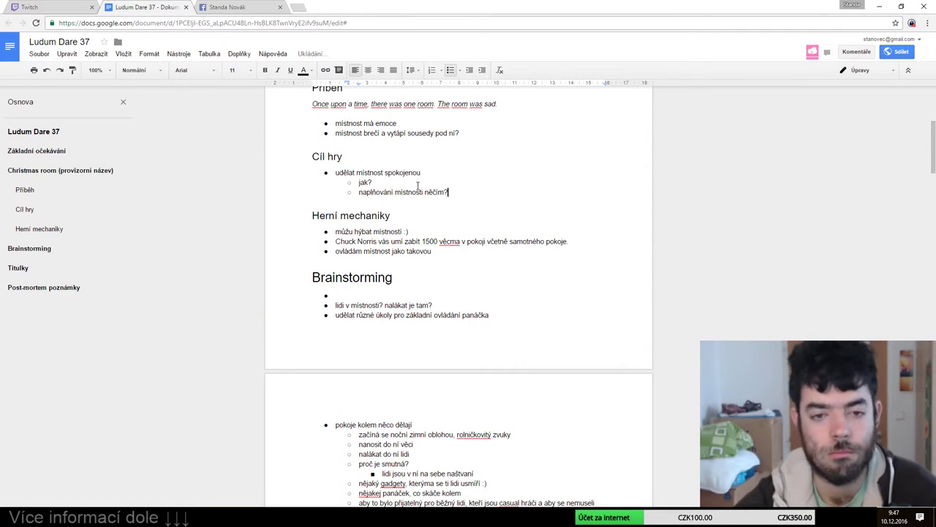
drag(434, 305, 328, 308)
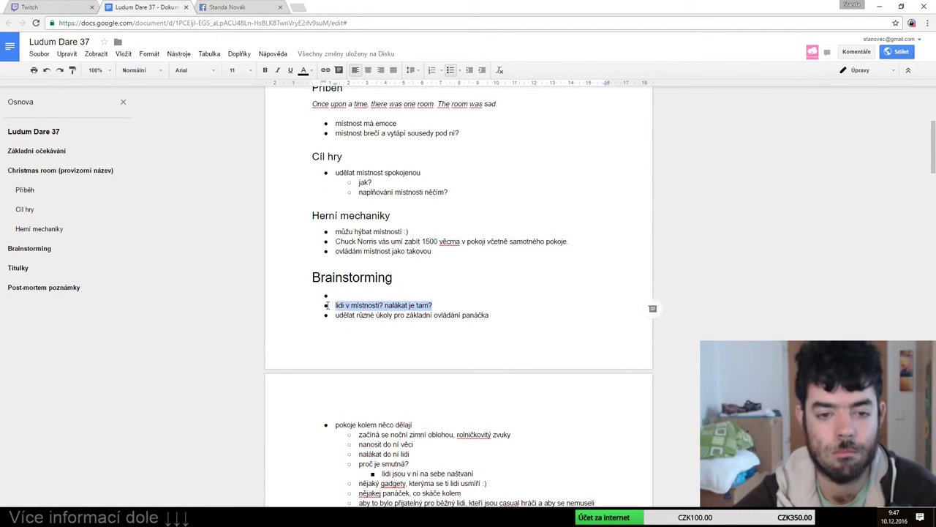
key(BackSpace)
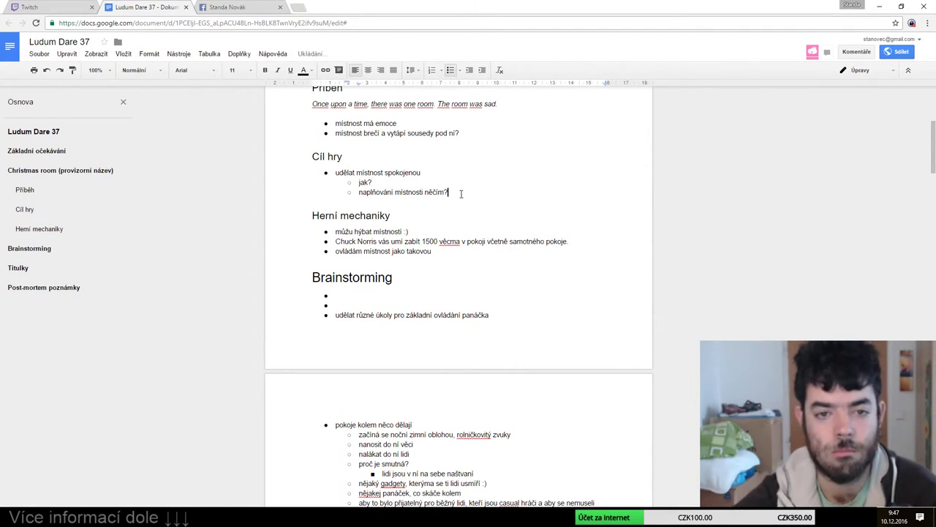
click(460, 193)
key(Return)
key(ctrl+v)
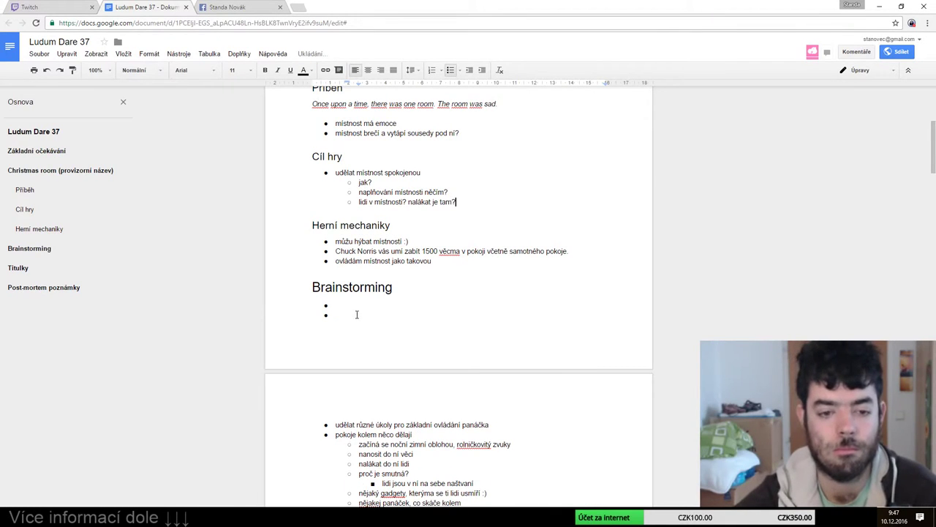
click(356, 306)
key(Delete)
key(Delete)
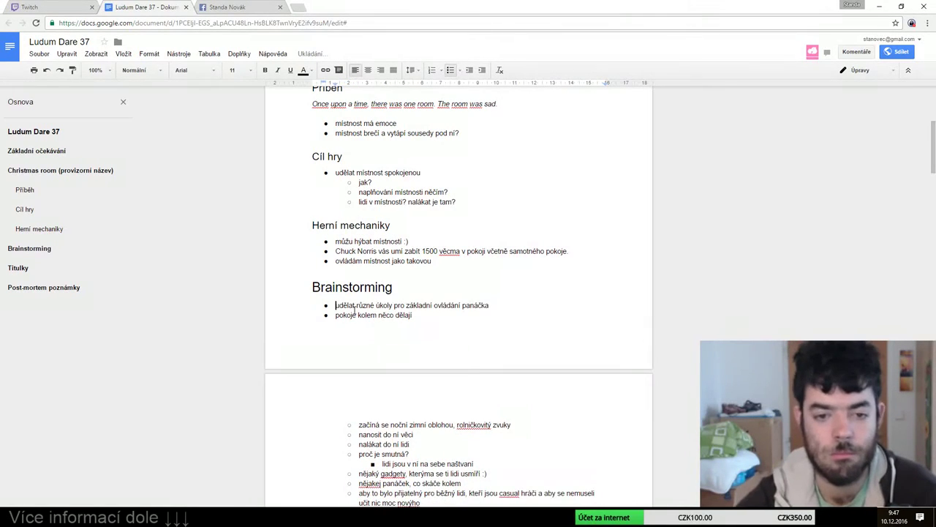
Move the tasks-for-basic-controls idea to Herní mechaniky and delete 'pokoje kolem něco dělají'
triple_click(356, 306)
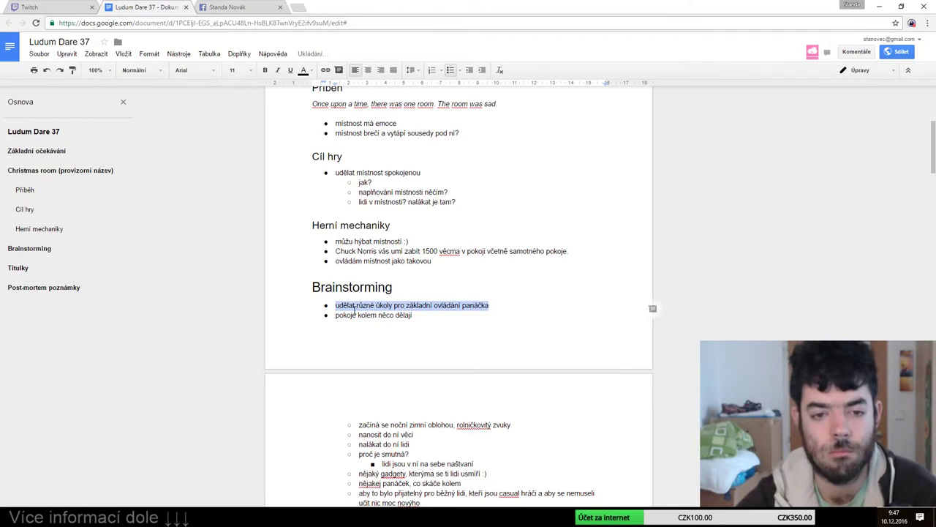
key(ctrl+x)
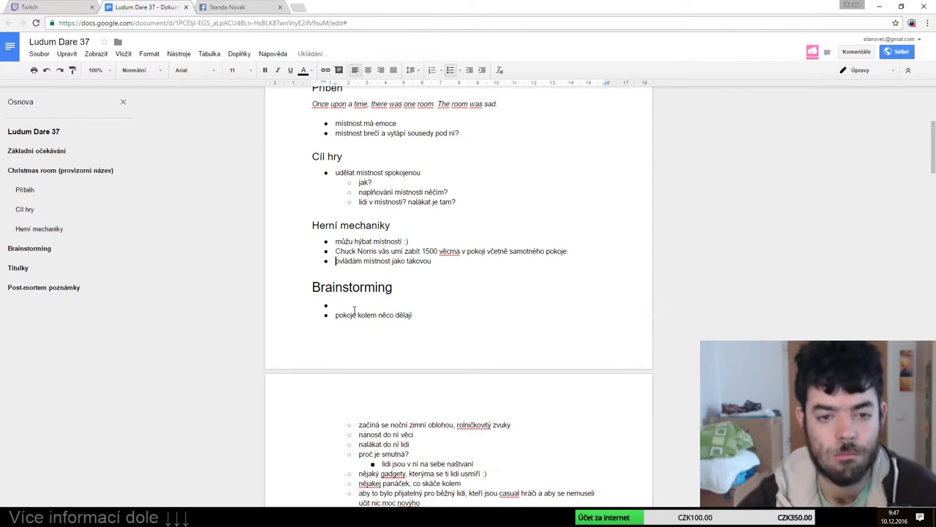
key(End)
key(Return)
key(ctrl+v)
click(352, 308)
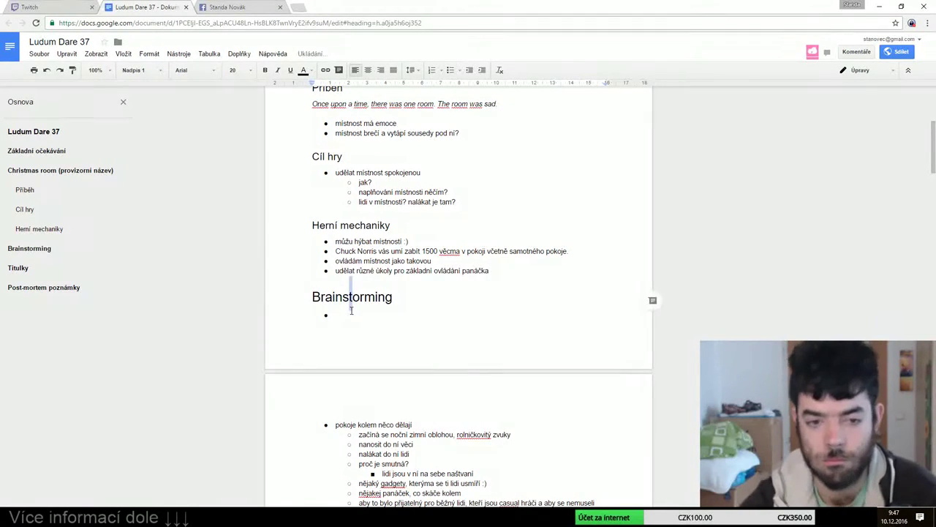
click(349, 314)
key(Delete)
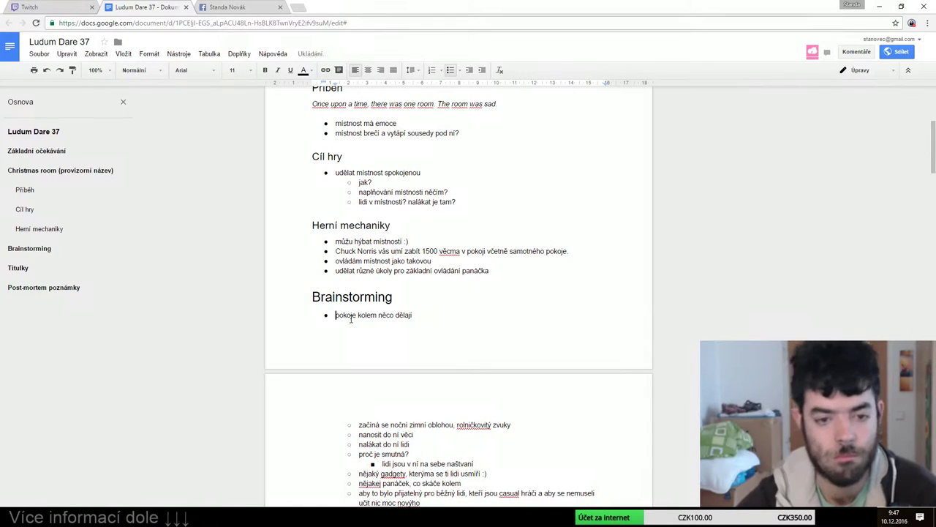
key(shift+End)
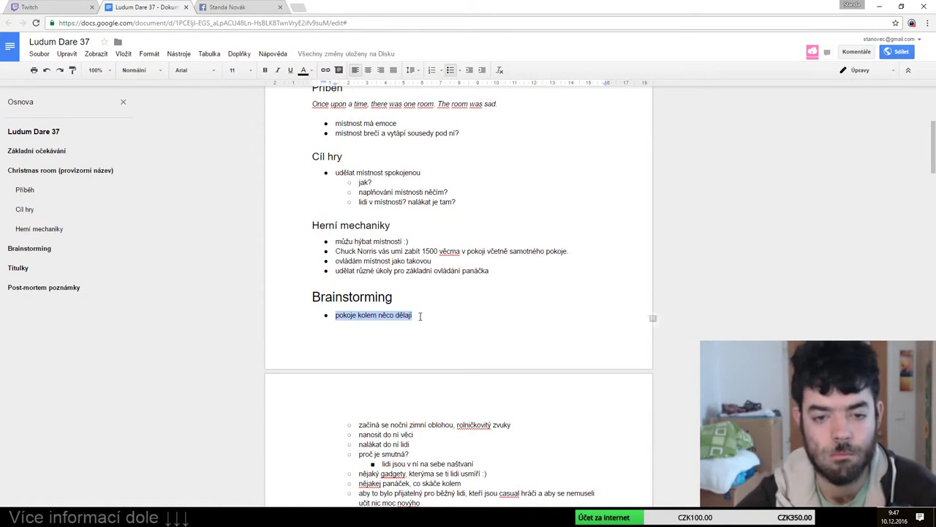
key(ctrl+x)
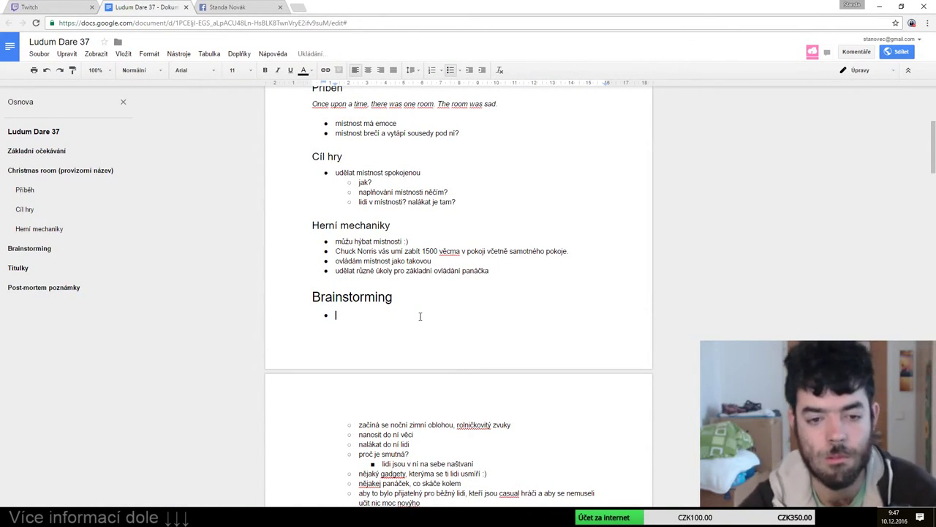
key(BackSpace)
key(BackSpace)
key(Delete)
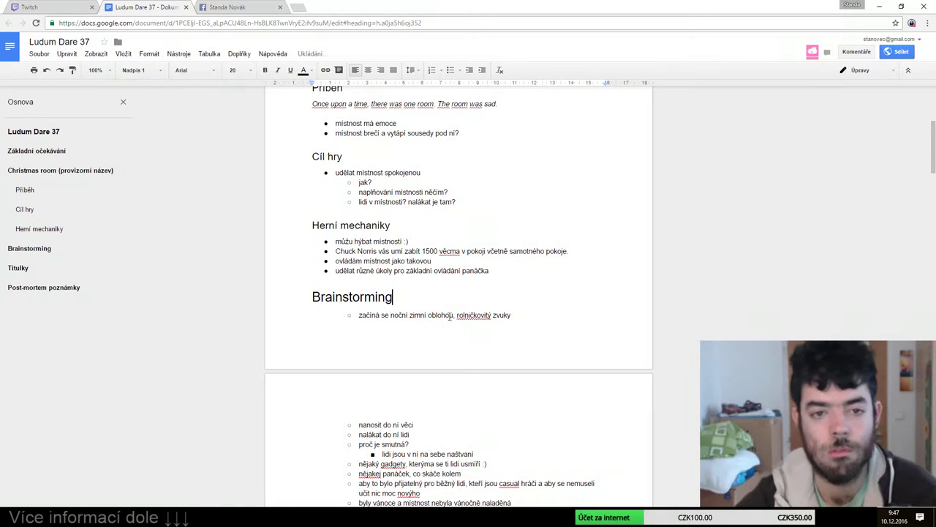
Make the night-sky opening idea the first top-level point under Příběh
drag(502, 314, 370, 315)
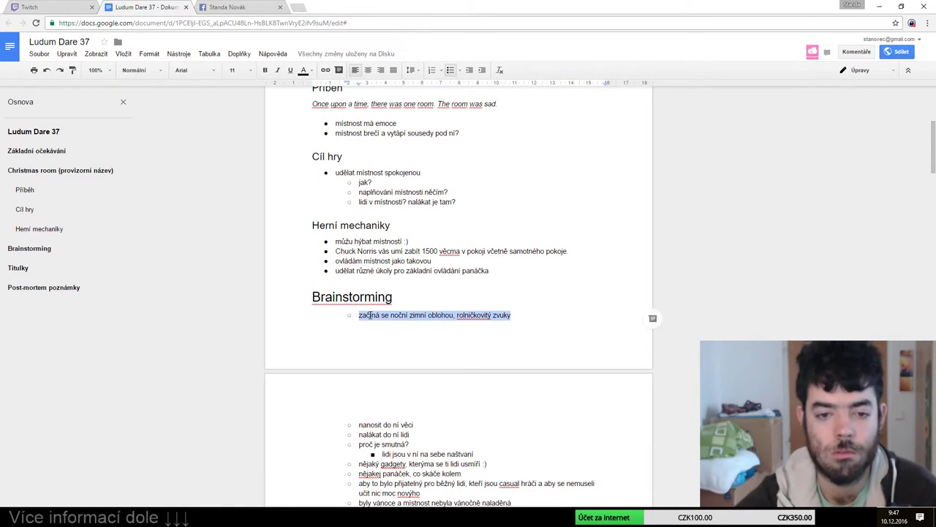
click(337, 124)
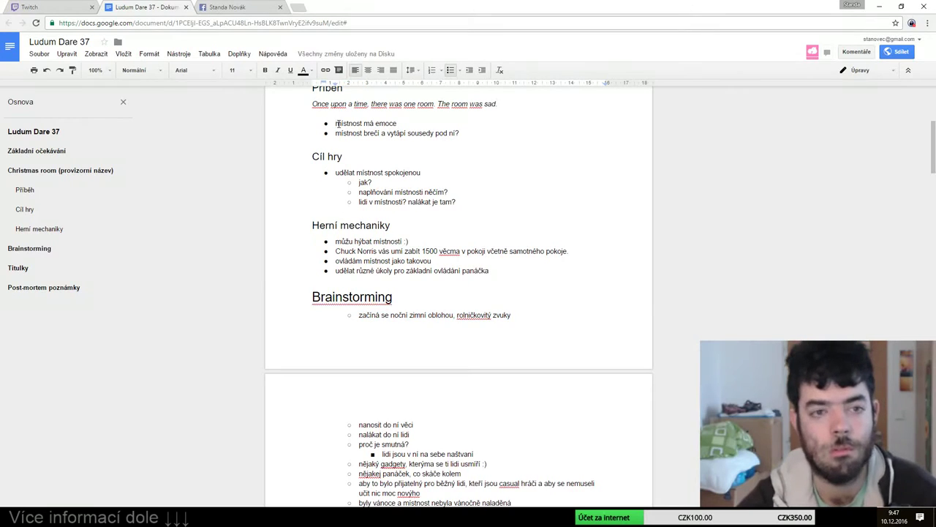
key(Return)
key(Up)
key(ctrl+v)
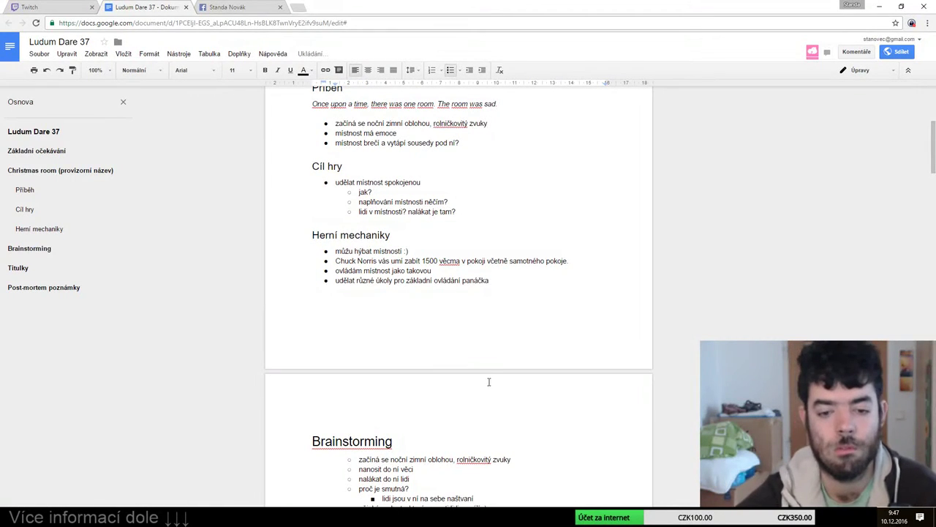
Drop three Brainstorming sub-points and move 'proč je smutná?' with its sub-point into Příběh
scroll(488, 382, down, 2)
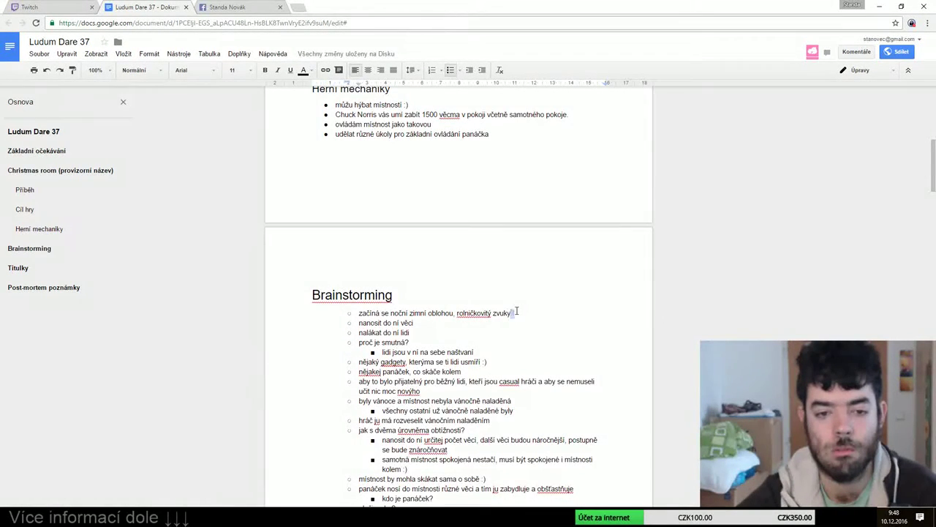
drag(411, 333, 359, 313)
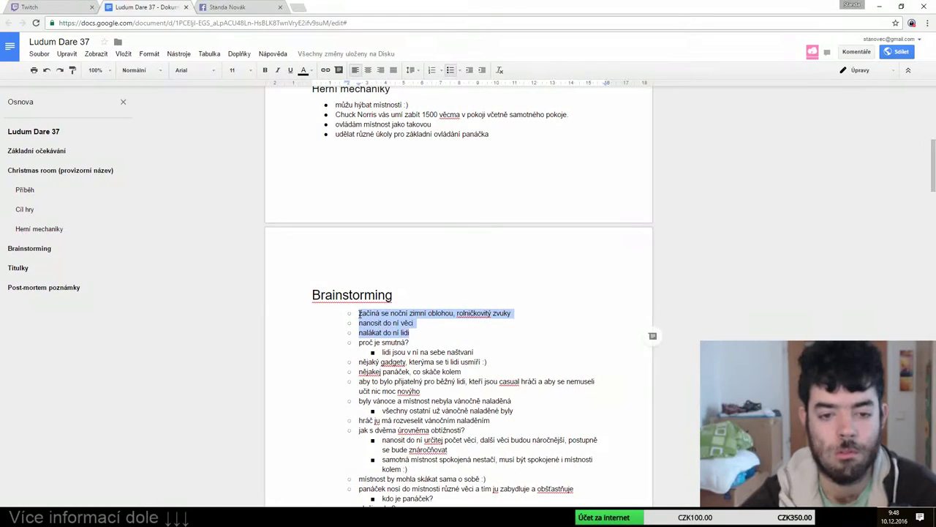
key(BackSpace)
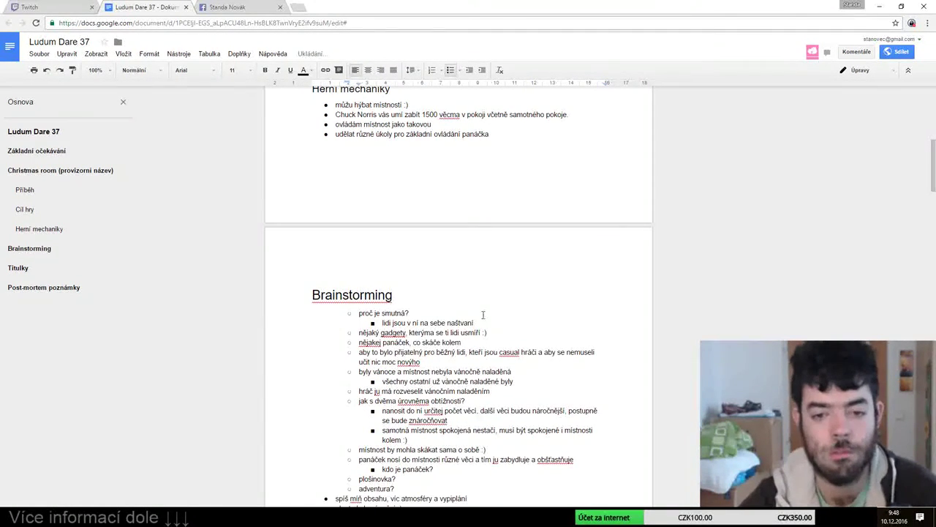
drag(479, 323, 358, 313)
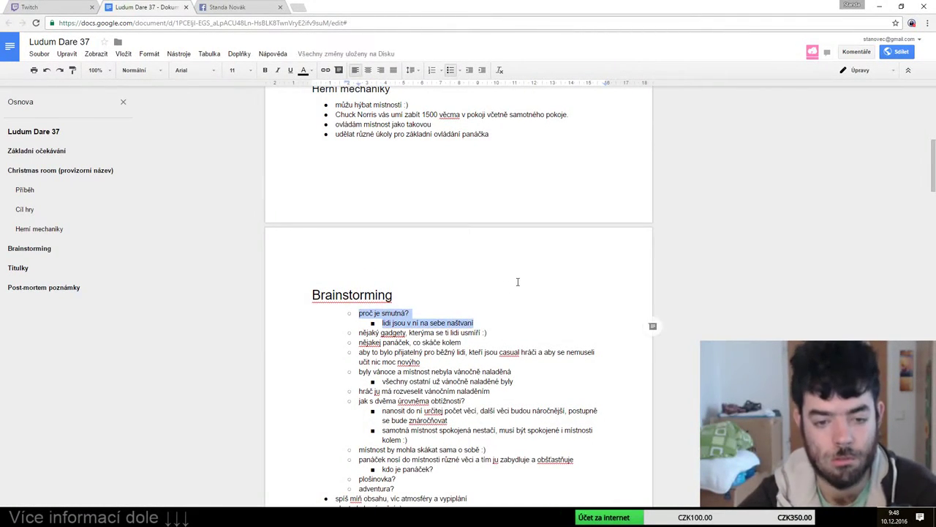
key(BackSpace)
scroll(517, 281, up, 2)
scroll(453, 285, up, 3)
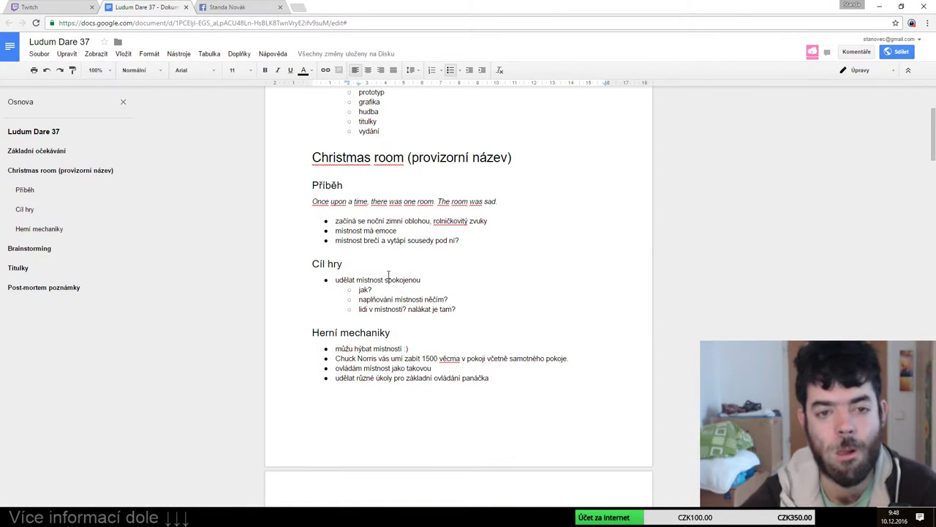
click(472, 240)
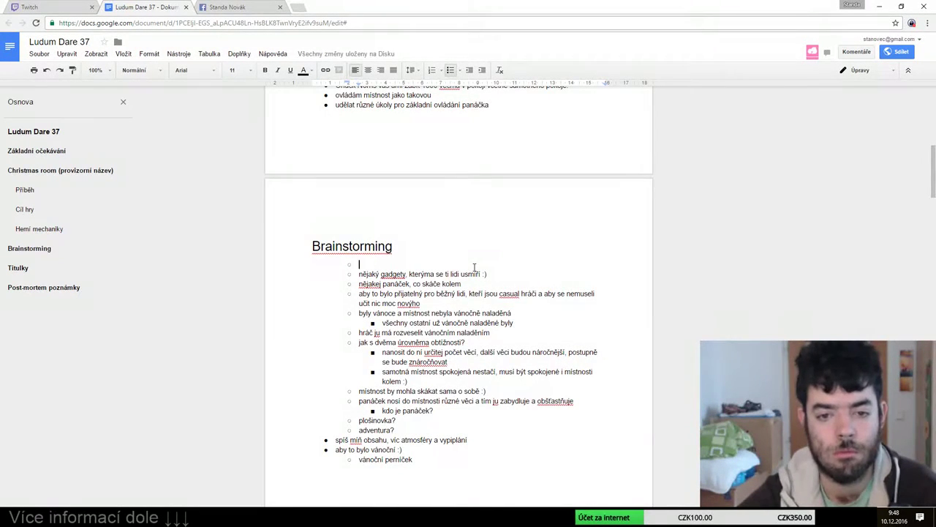
key(Delete)
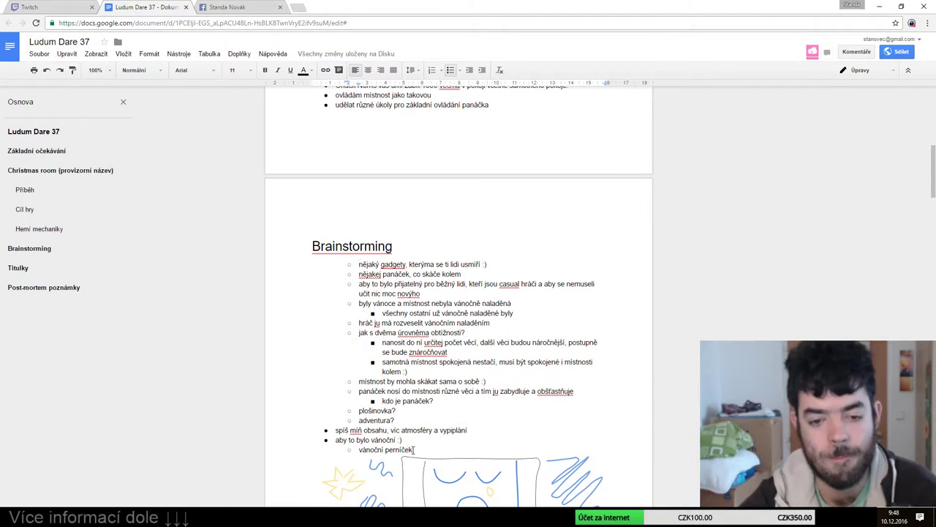
scroll(414, 449, up, 2)
scroll(419, 370, up, 3)
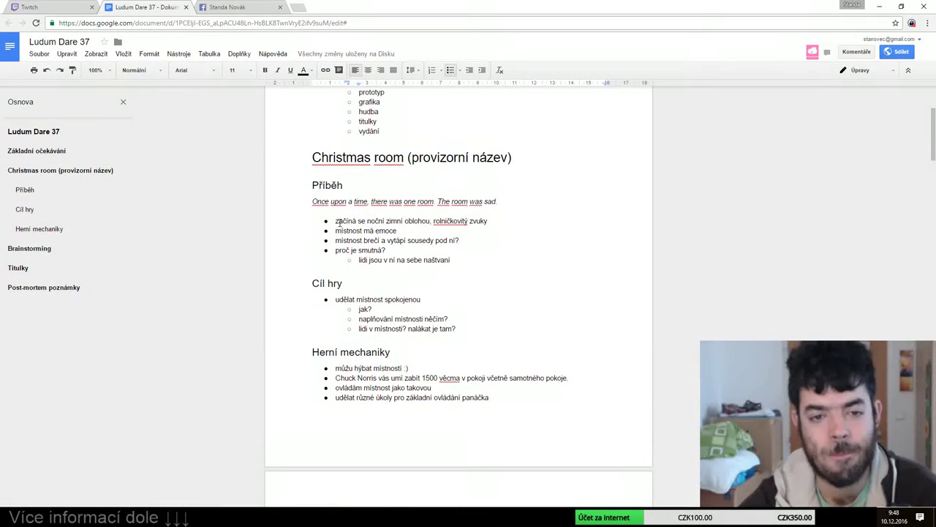
Add a top-level 'aby to bylo vánoční' story bullet and delete the two Christmas gingerbread lines in Brainstorming
key(Return)
key(shift+Tab)
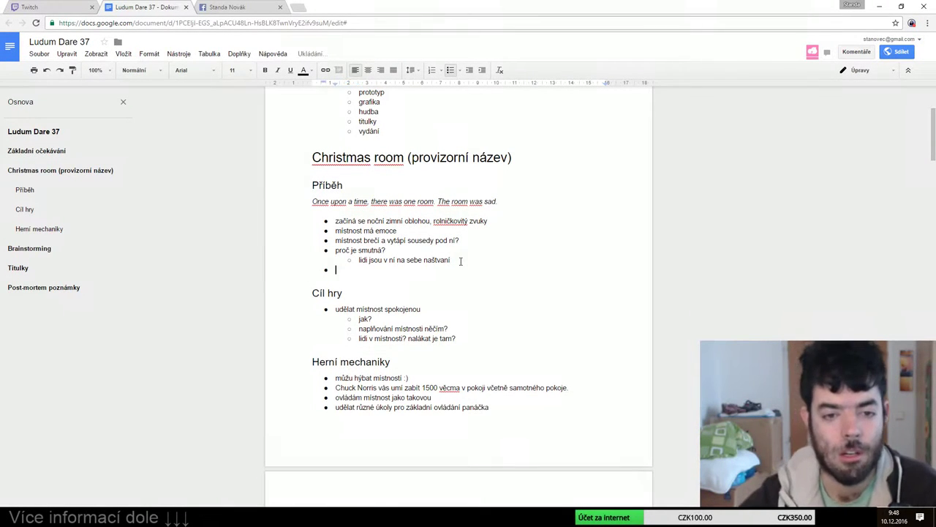
text(aby to bylo vánoční)
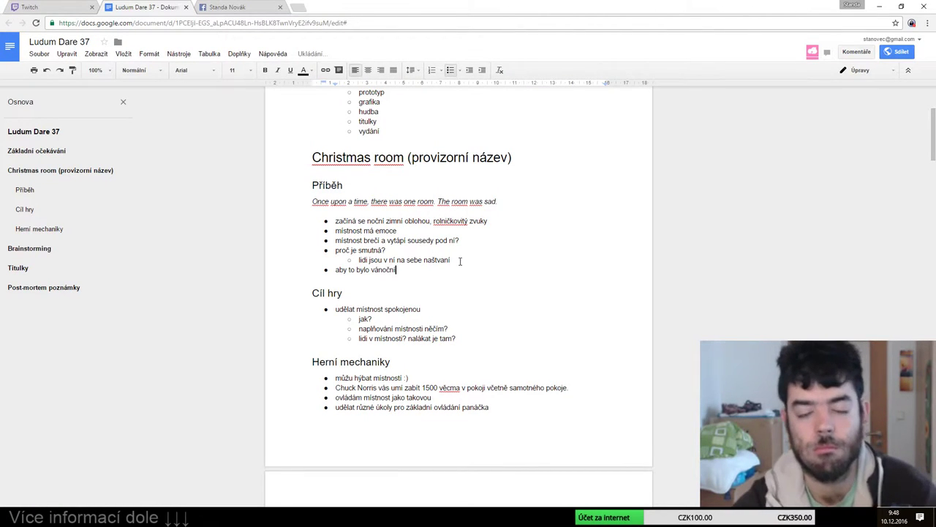
scroll(461, 262, down, 3)
scroll(460, 261, down, 3)
scroll(422, 212, up, 1)
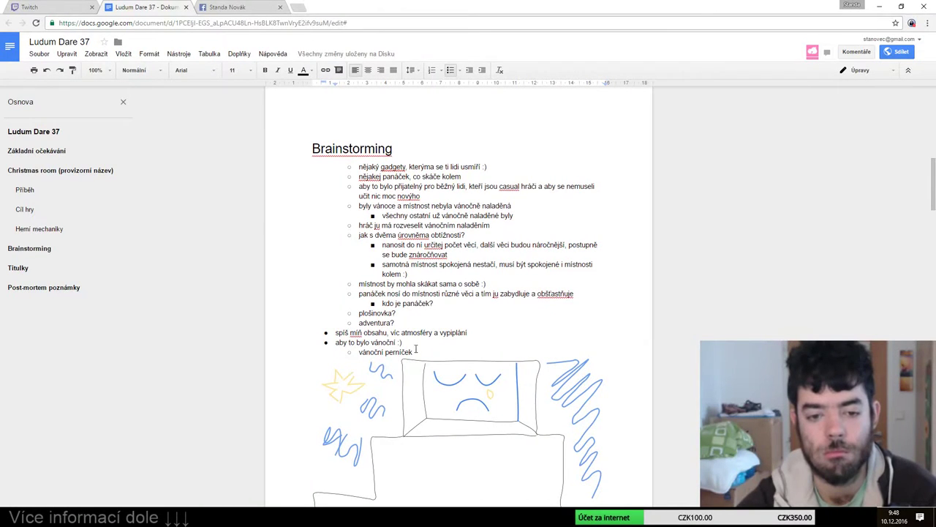
drag(414, 352, 331, 342)
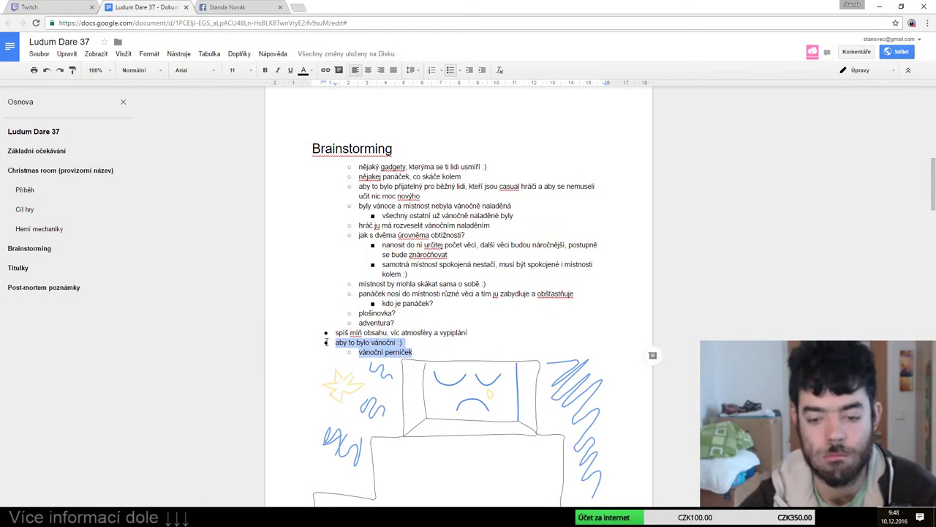
key(BackSpace)
key(BackSpace)
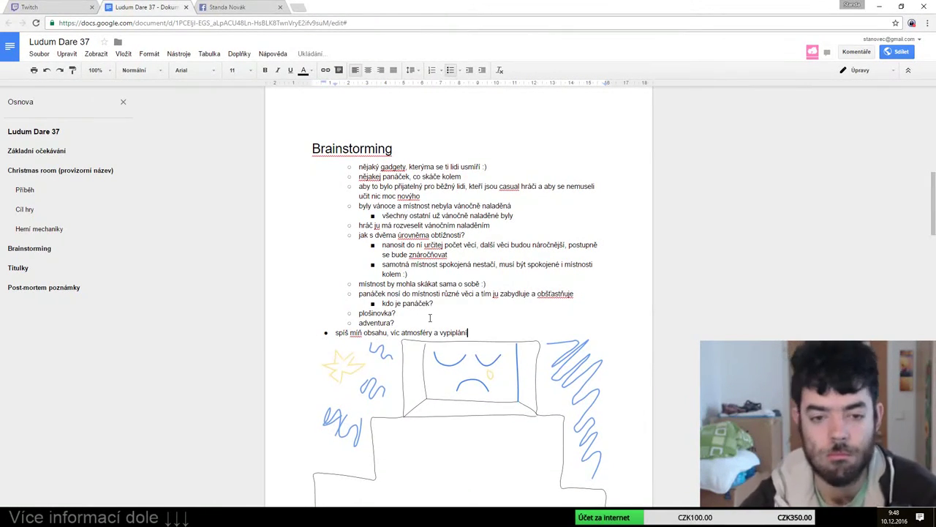
Add an indented 'perníček jako postavička?' sub-bullet under 'aby to bylo vánoční'
scroll(430, 318, up, 5)
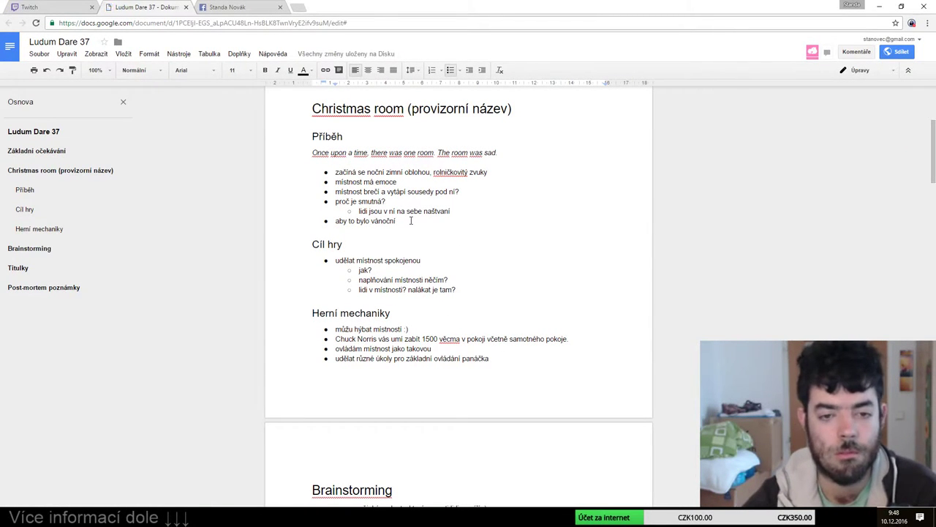
key(Return)
key(Tab)
text(perni)
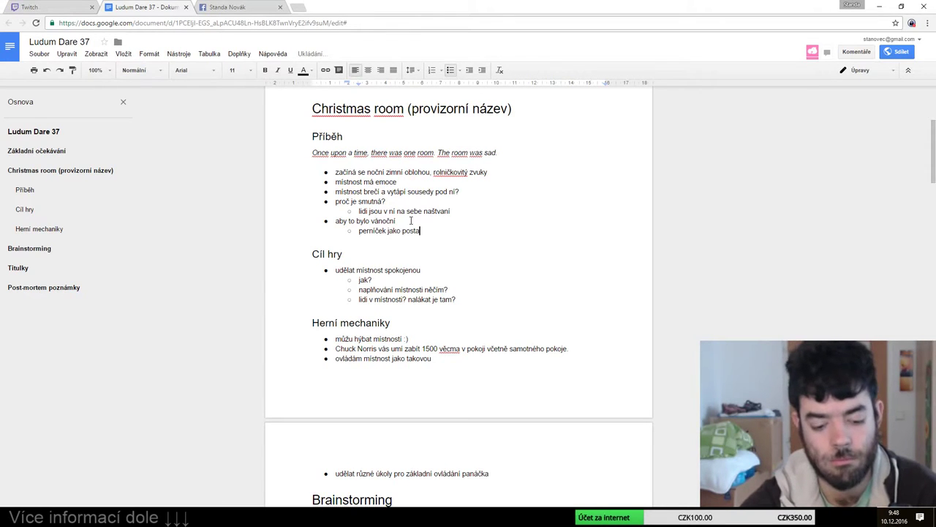
Replace the polishing bullet in Základní očekávání with the less-content, more-atmosphere line
scroll(411, 221, down, 3)
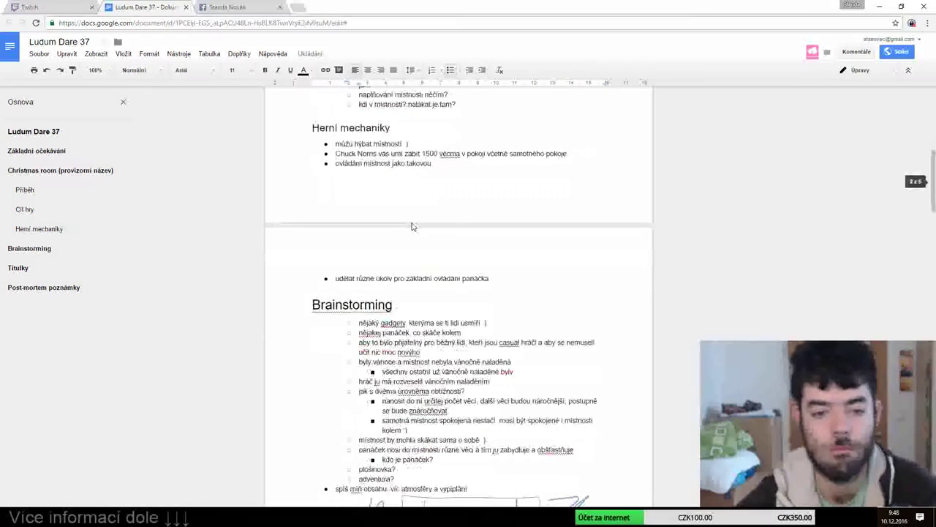
scroll(535, 198, up, 2)
scroll(532, 263, down, 3)
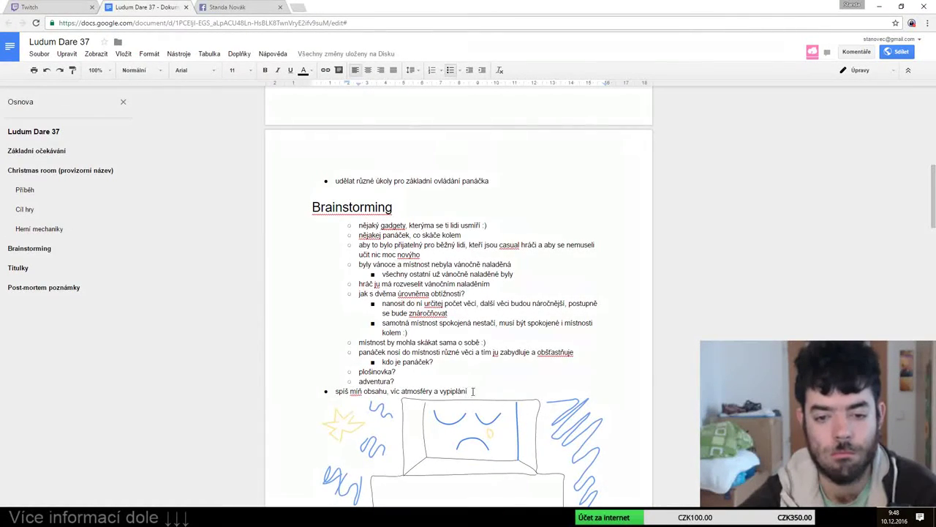
drag(468, 391, 338, 391)
key(ctrl+c)
key(BackSpace)
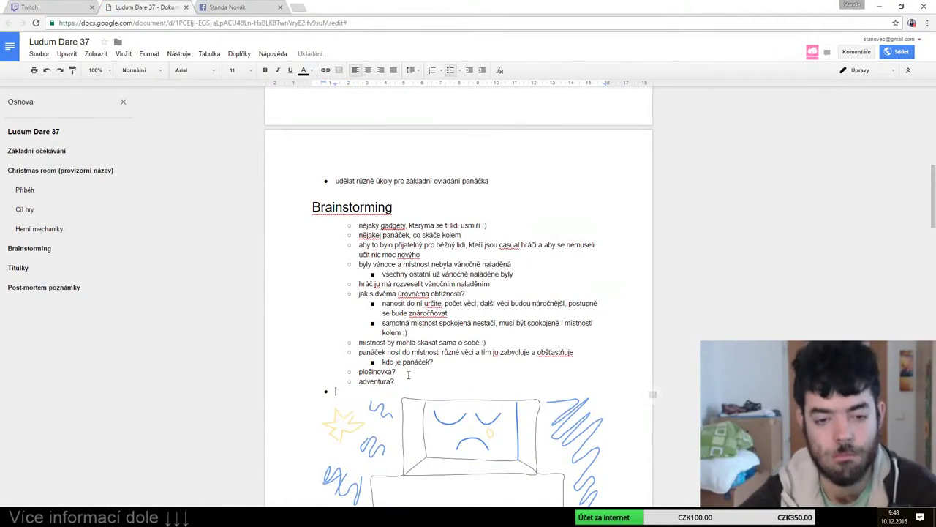
scroll(381, 221, up, 10)
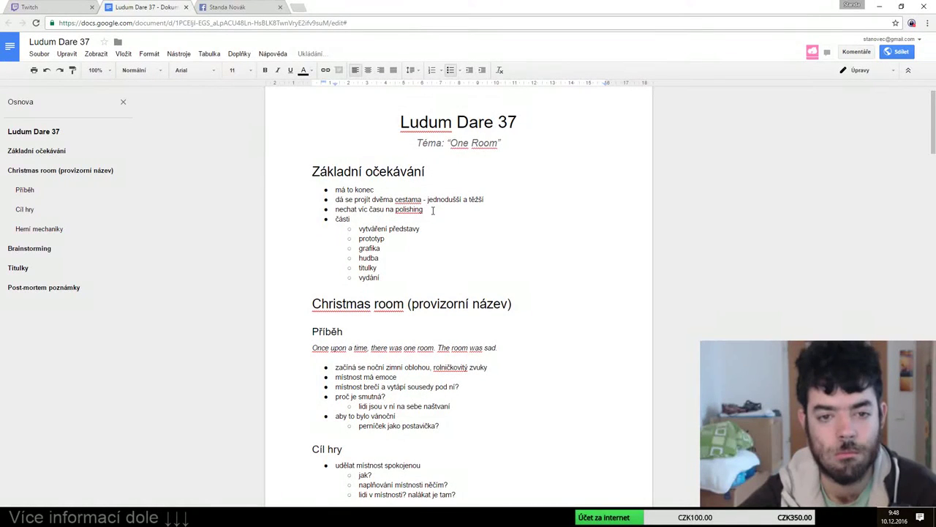
click(433, 210)
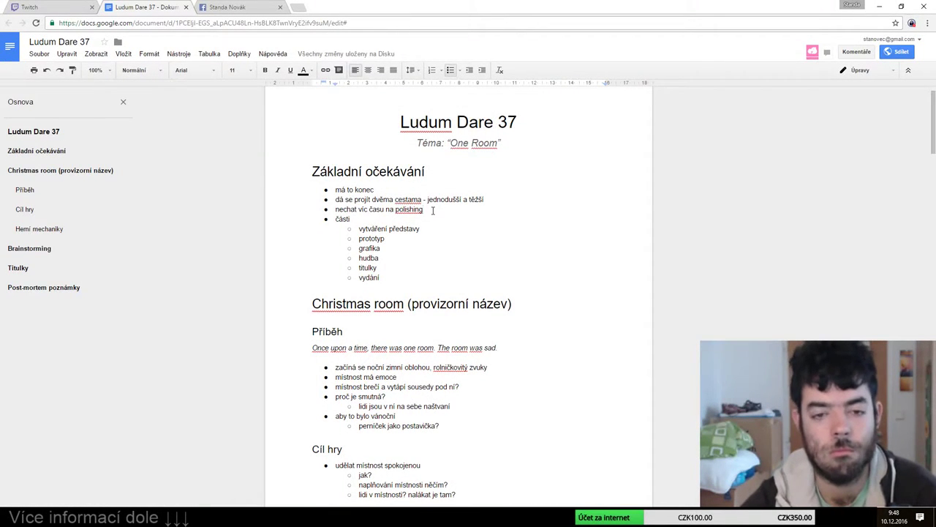
key(shift+Home)
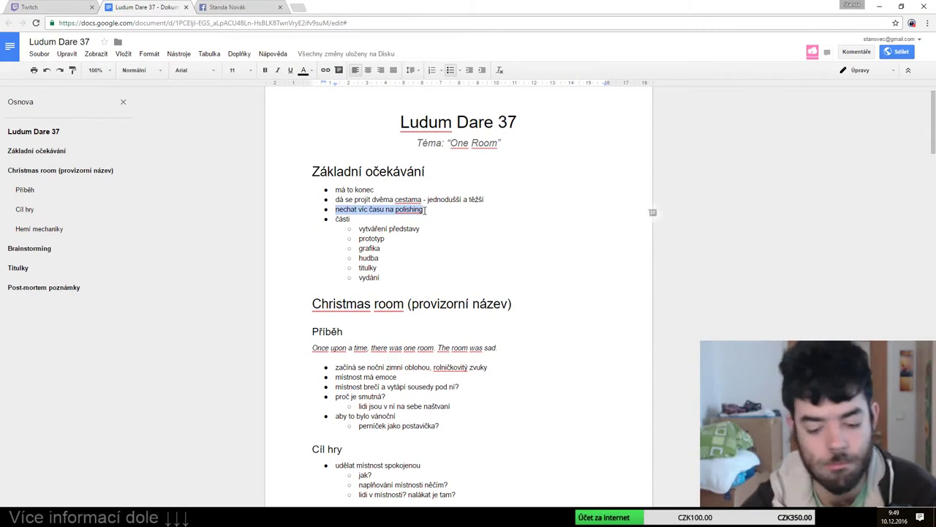
key(ctrl+v)
Remove the empty bullet under 'adventura?'
scroll(450, 231, down, 5)
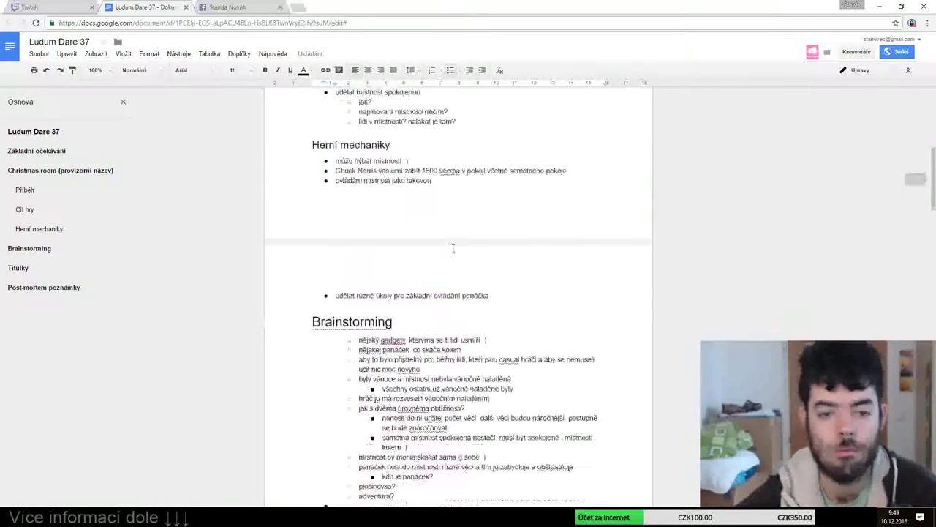
scroll(450, 232, down, 3)
click(392, 293)
key(BackSpace)
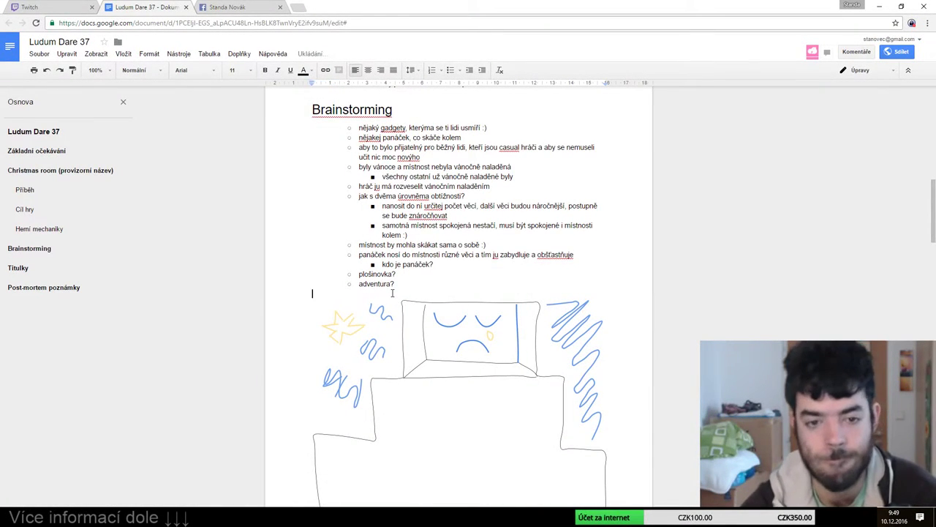
scroll(485, 283, up, 5)
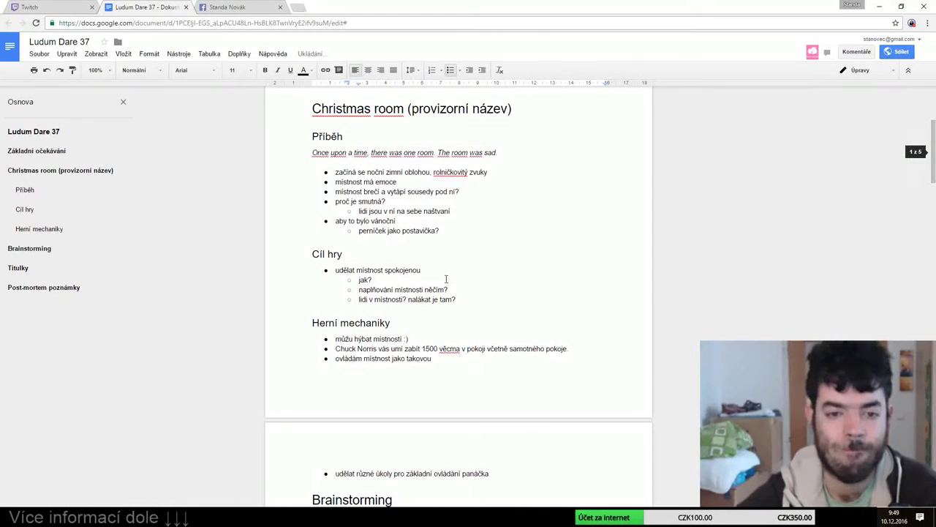
Insert a 'žánr?' bullet above 'můžu hýbat místností' with a 'plošinovka' sub-bullet
click(417, 339)
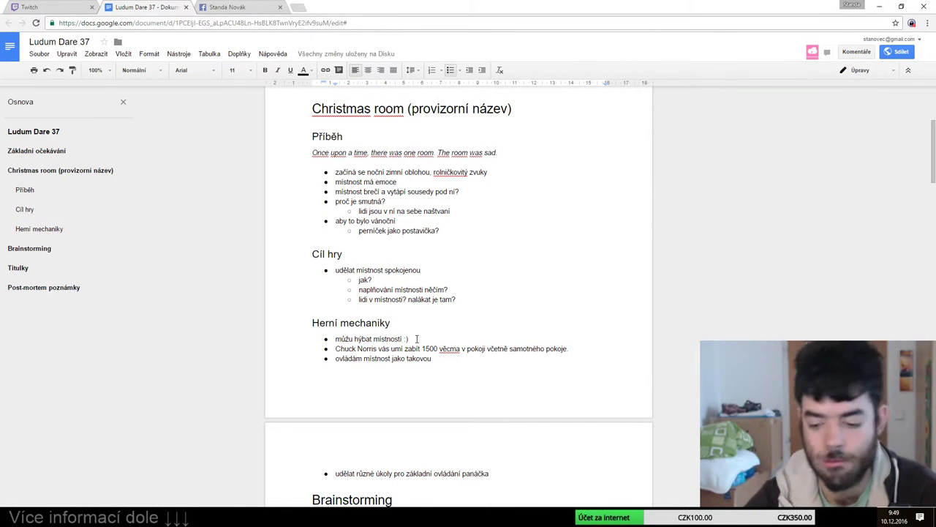
key(Home)
key(Return)
key(Up)
text(žánr?)
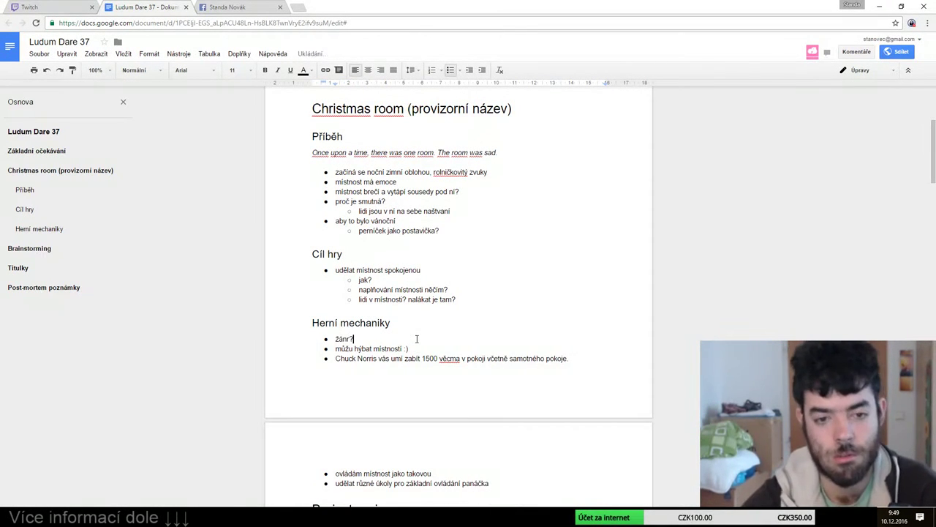
key(Return)
text(plošinovka, adventura?)
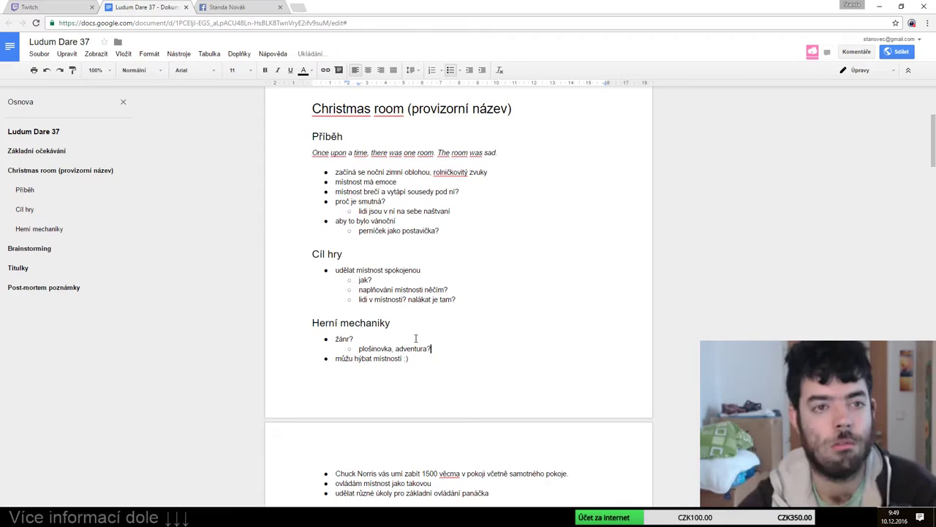
Delete the 'plošinovka?' and 'adventura?' bullets from Brainstorming
scroll(415, 338, down, 5)
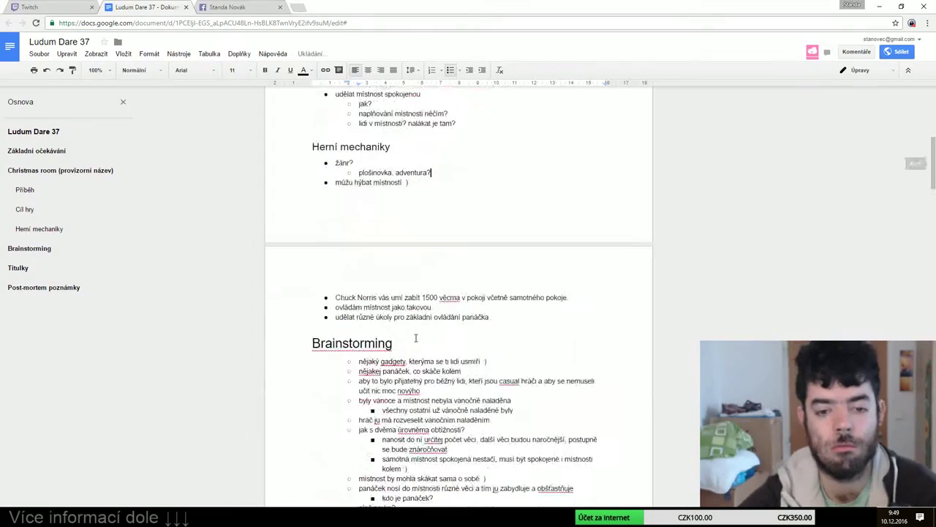
scroll(411, 335, down, 5)
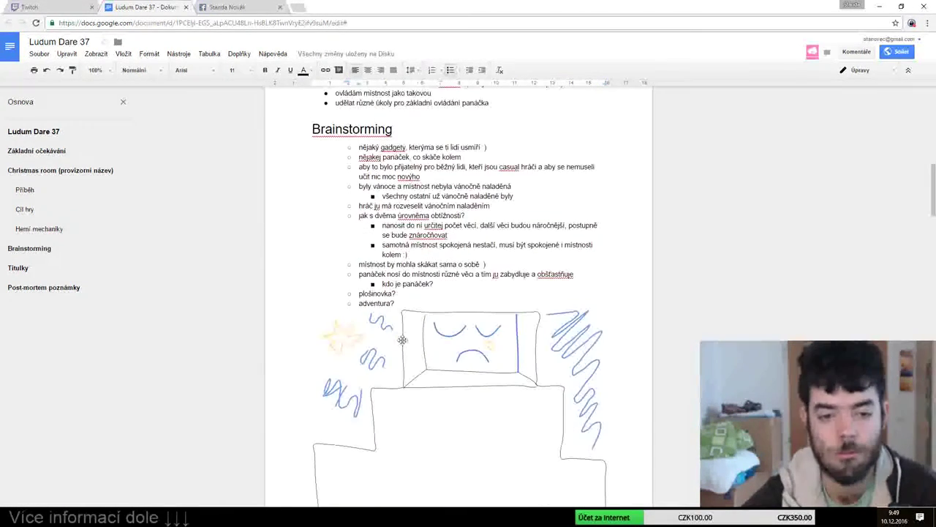
mouse_move(396, 303)
mouse_down()
mouse_move(360, 302)
mouse_move(342, 290)
mouse_up()
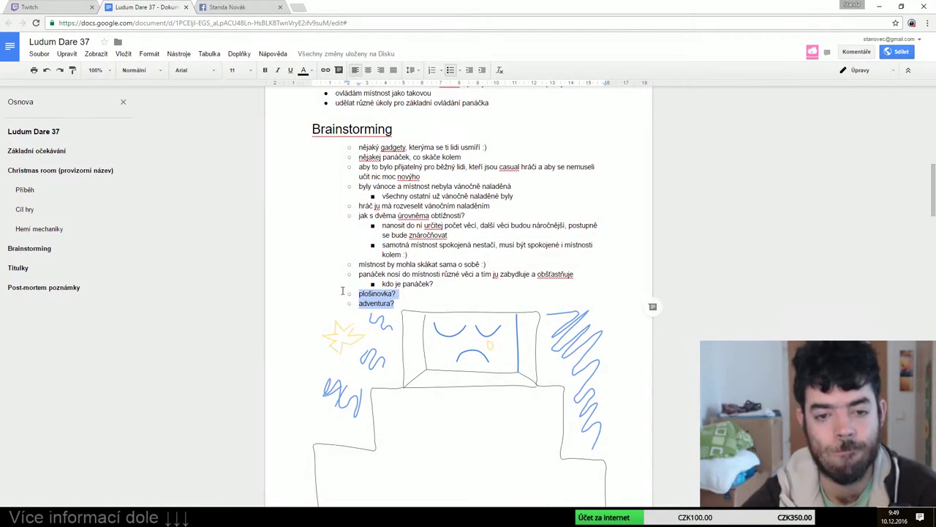
key(BackSpace)
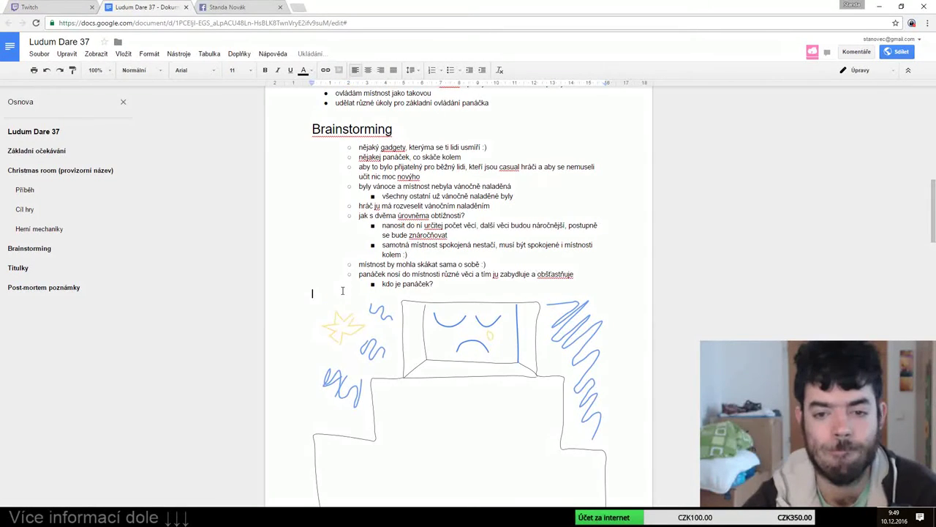
Place the panáček bullet and its sub-bullet after the panáčka line and add a 'perníček?' note
drag(368, 297, 359, 274)
key(ctrl+c)
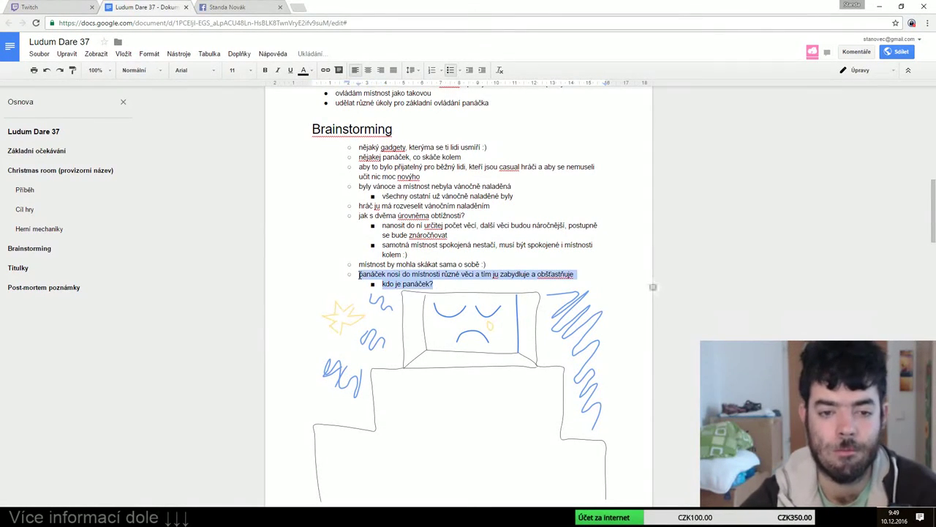
scroll(387, 271, up, 4)
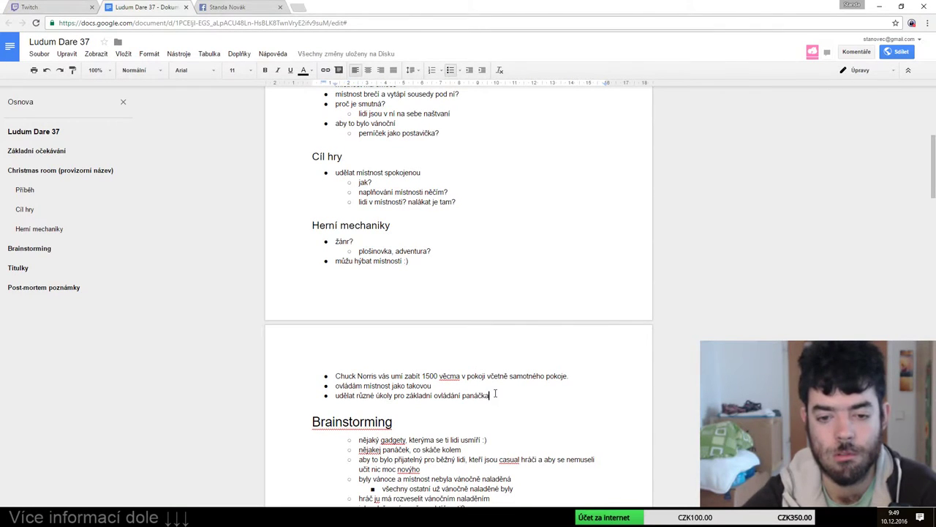
key(Return)
key(ctrl+v)
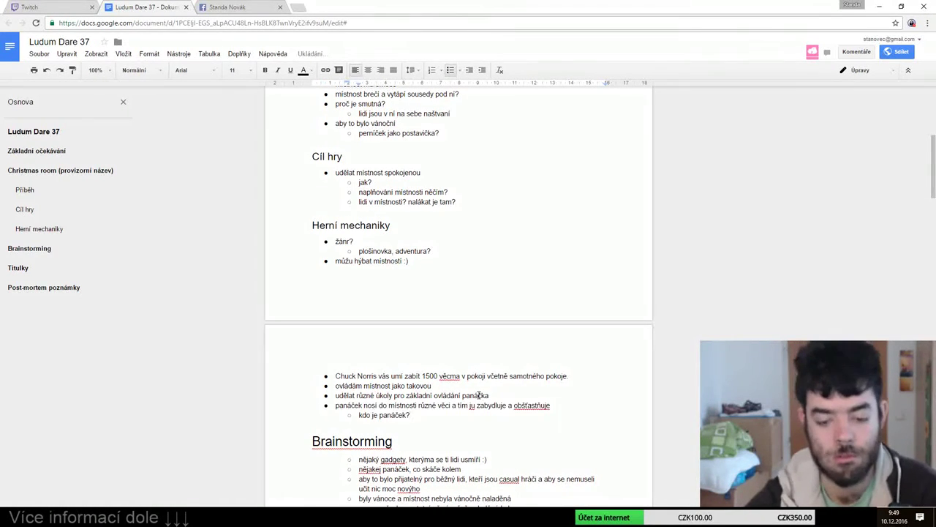
text(perníček?)
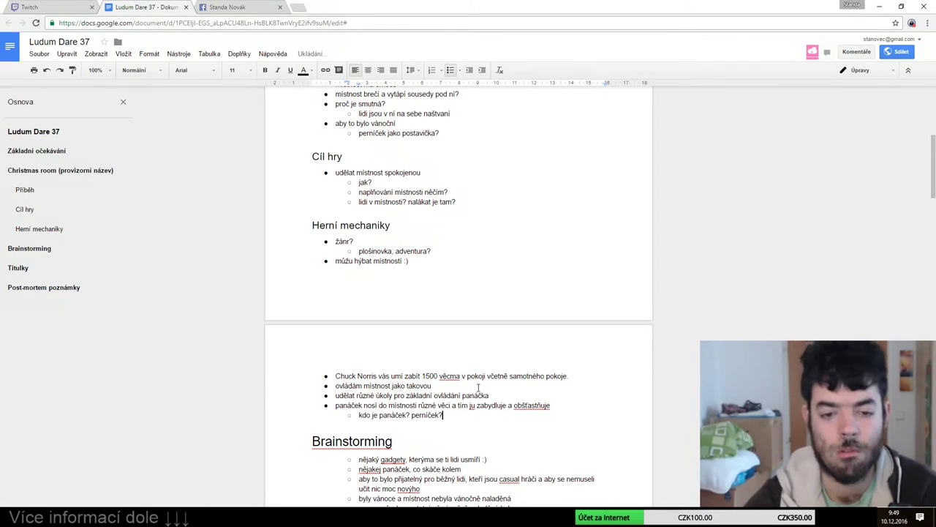
scroll(478, 388, down, 3)
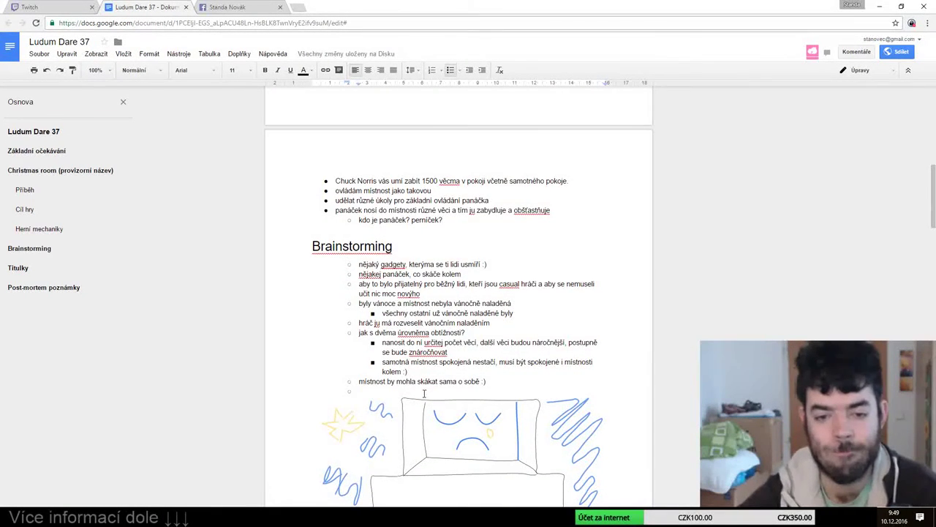
key(BackSpace)
key(BackSpace)
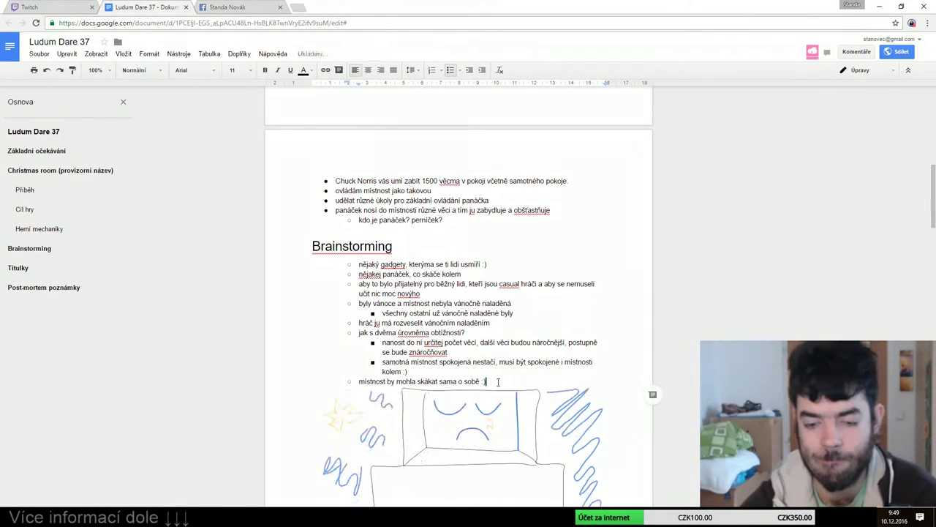
Move the 'místnost by mohla skákat' line below the perníček question
triple_click(498, 381)
key(ctrl+x)
scroll(378, 339, up, 4)
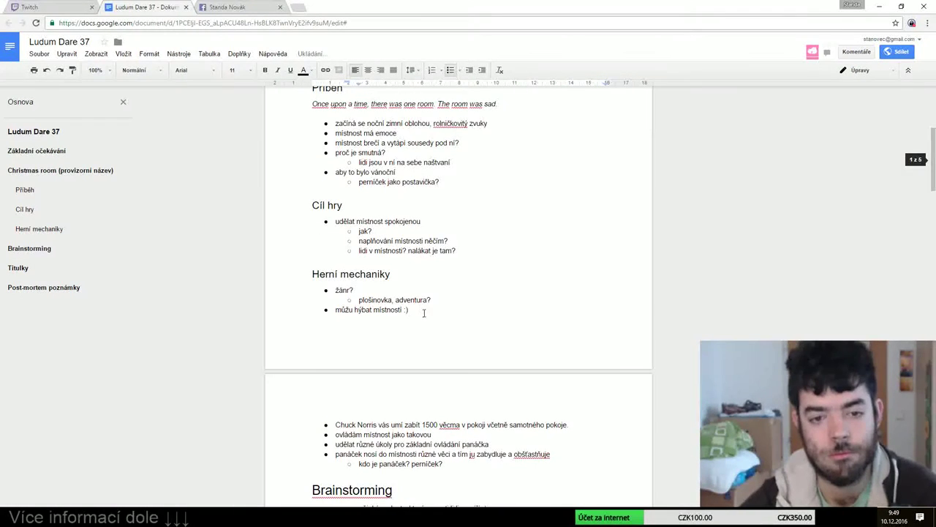
click(450, 466)
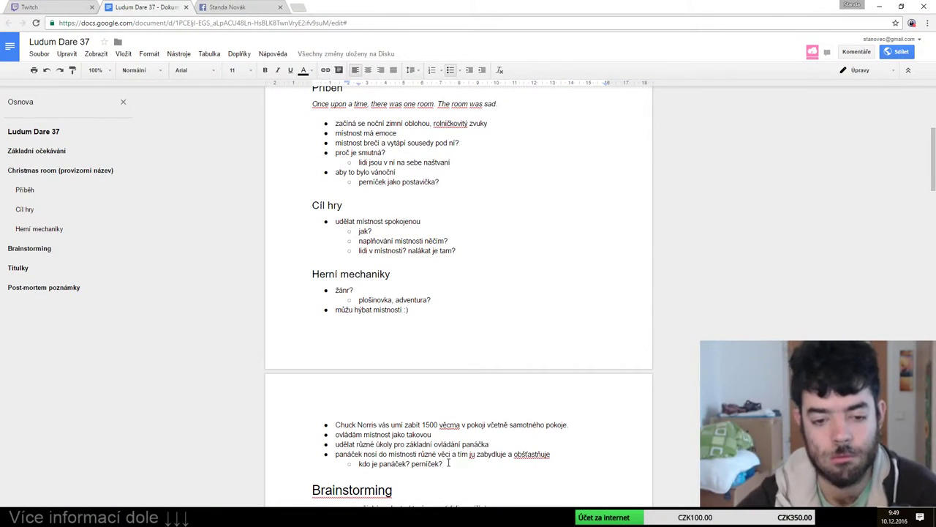
key(Return)
key(ctrl+v)
scroll(448, 460, down, 1)
scroll(450, 454, down, 3)
scroll(450, 448, down, 2)
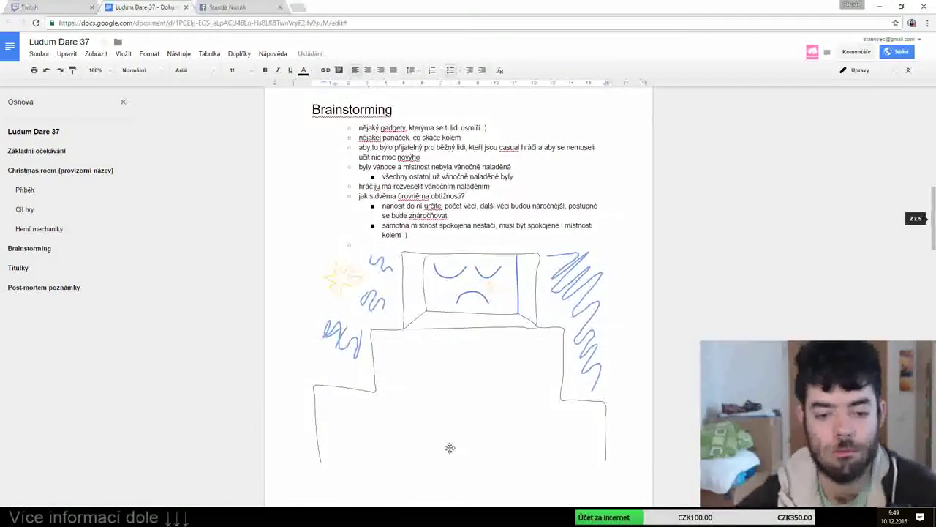
scroll(449, 446, down, 4)
scroll(451, 442, up, 5)
scroll(454, 441, up, 1)
scroll(454, 440, up, 1)
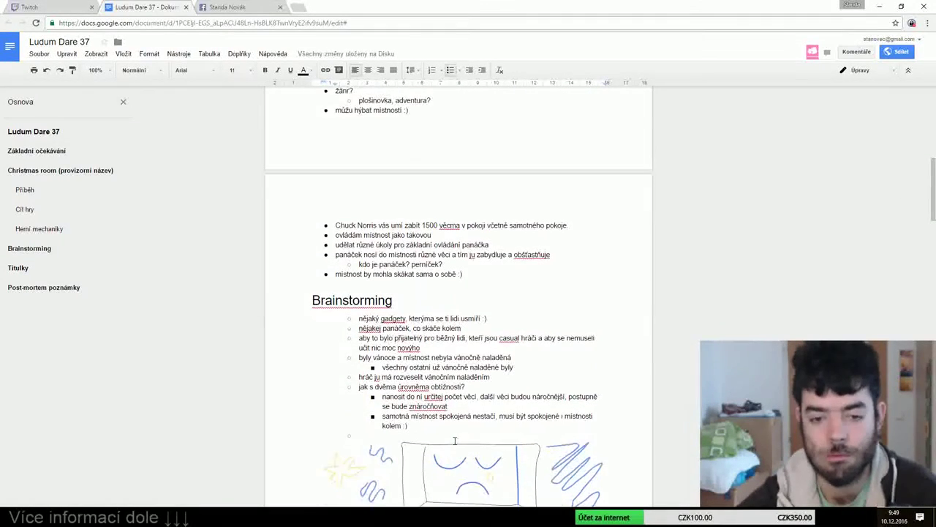
scroll(450, 425, down, 1)
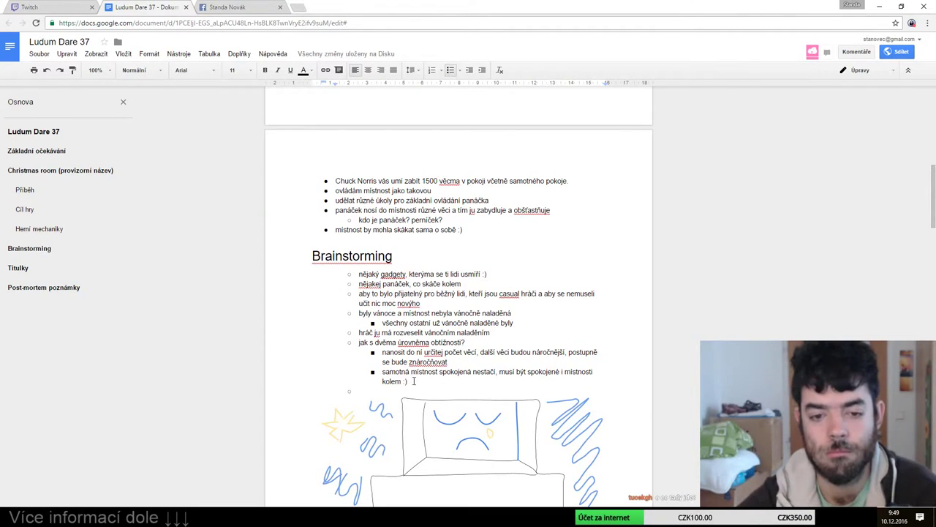
Move the difficulty-level notes from Brainstorming to the top of the Herní mechaniky list
drag(408, 382, 360, 344)
key(ctrl+x)
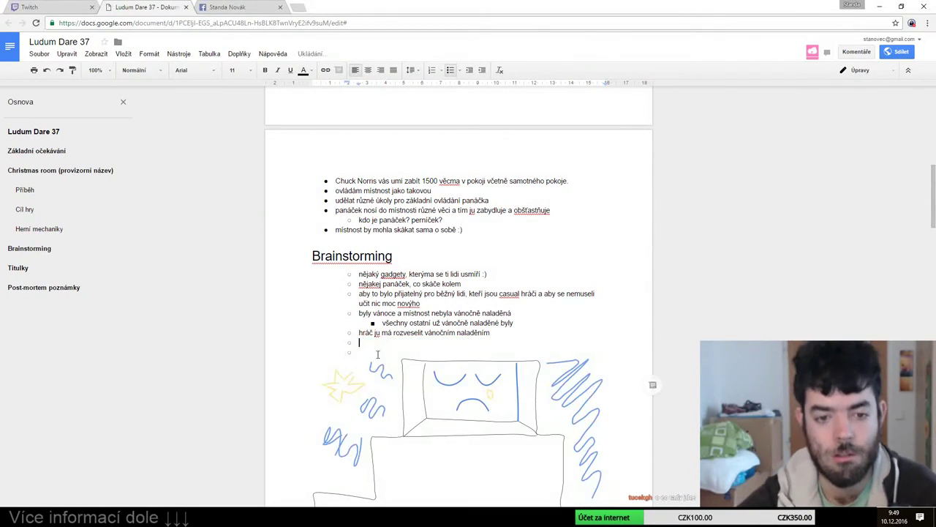
scroll(426, 397, up, 5)
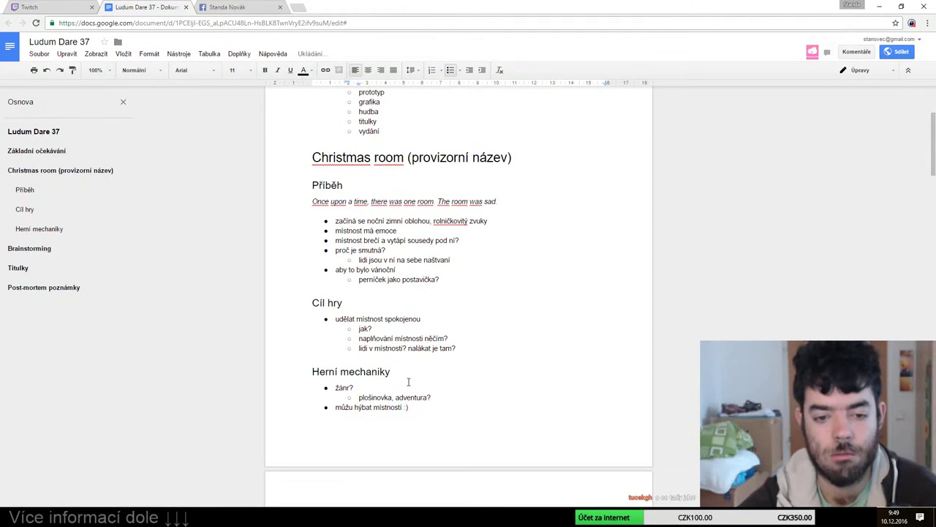
click(359, 388)
key(Home)
key(Return)
key(Up)
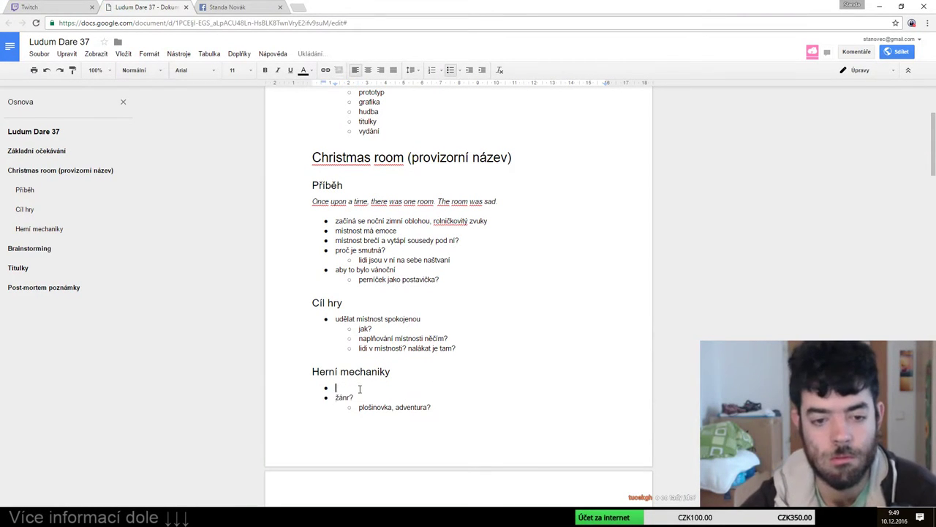
key(ctrl+v)
Remove the empty bullets left in Brainstorming under 'hráč ju má'
scroll(360, 389, down, 5)
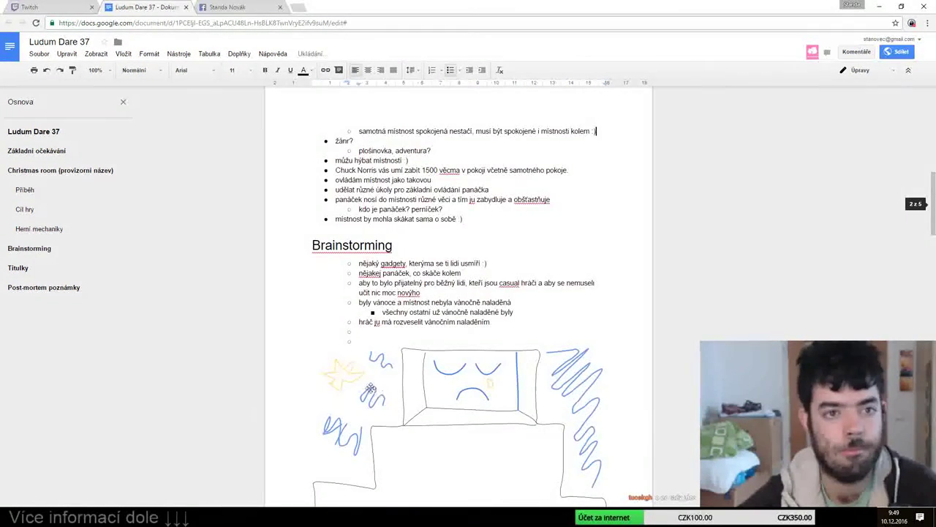
click(371, 335)
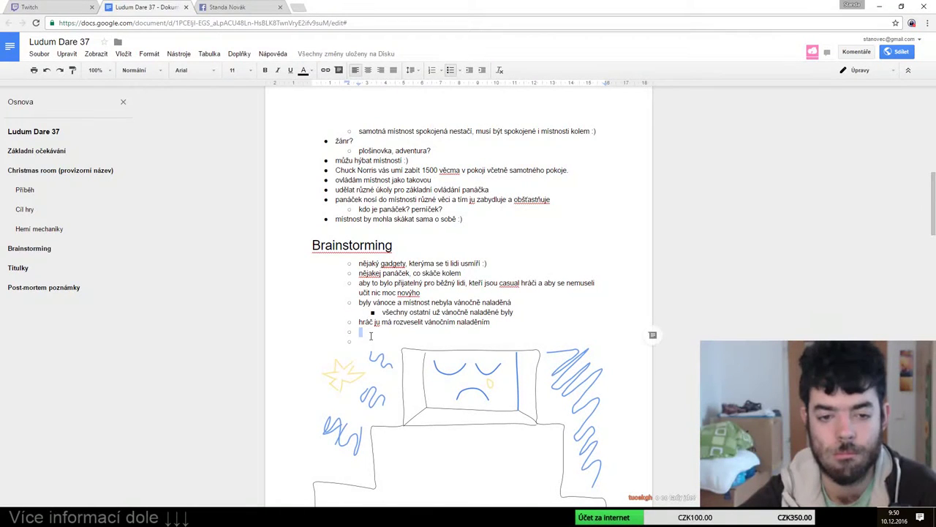
scroll(395, 329, down, 1)
key(Down)
key(Down)
key(BackSpace)
key(BackSpace)
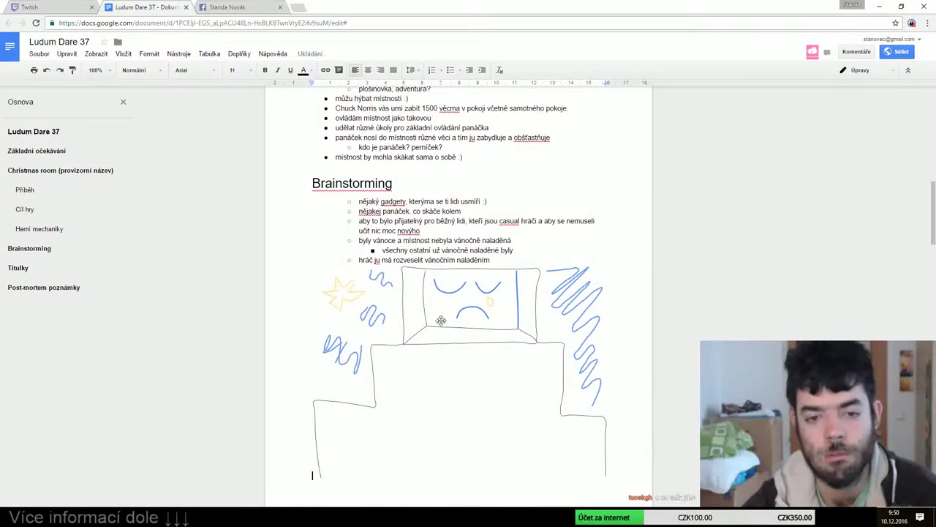
scroll(441, 320, up, 1)
Take out the 'hráč ju má rozveselit vánočním naladěním' line and open a new bullet ending Cíl hry
click(496, 308)
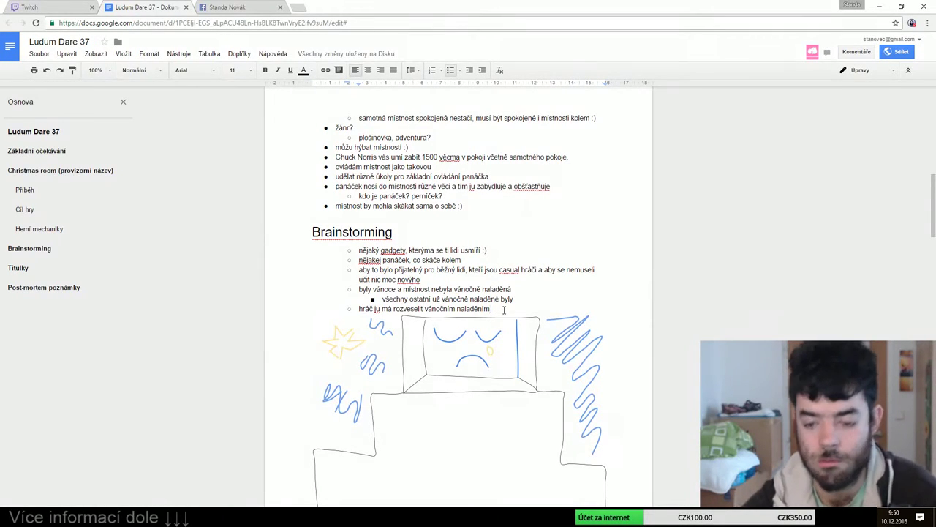
triple_click(504, 309)
key(Delete)
scroll(478, 169, up, 5)
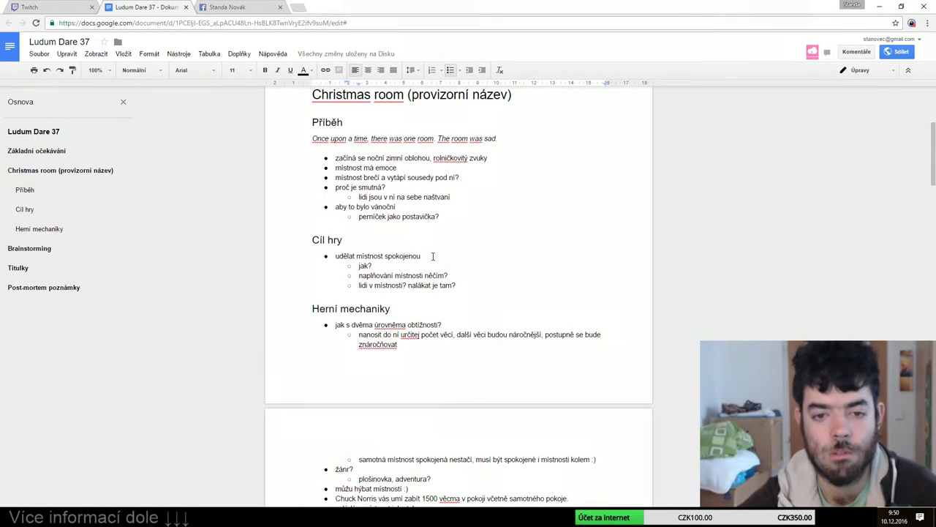
double_click(432, 256)
click(433, 256)
key(Down)
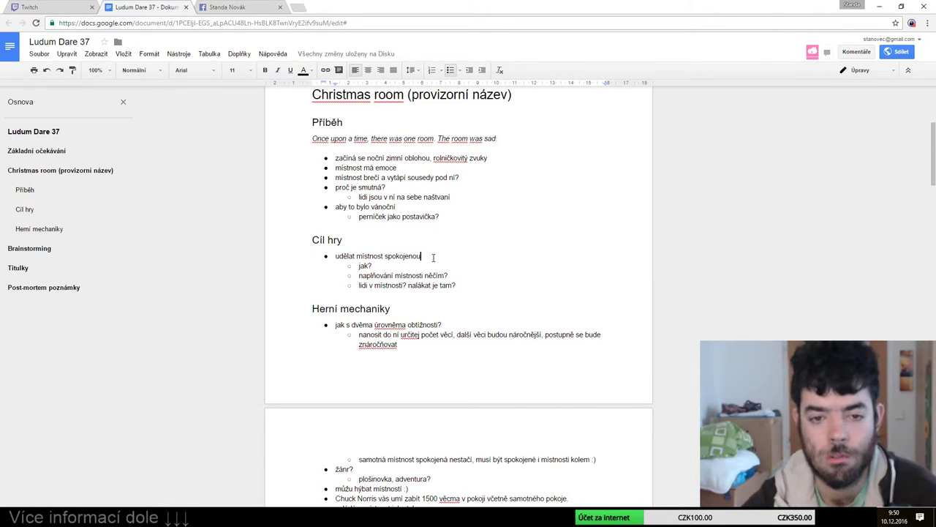
key(End)
key(Return)
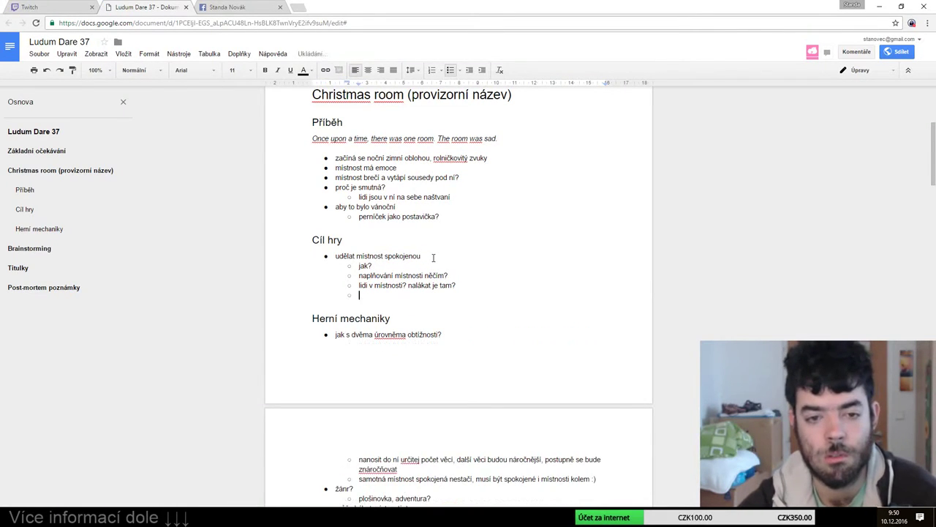
key(BackSpace)
key(BackSpace)
key(Return)
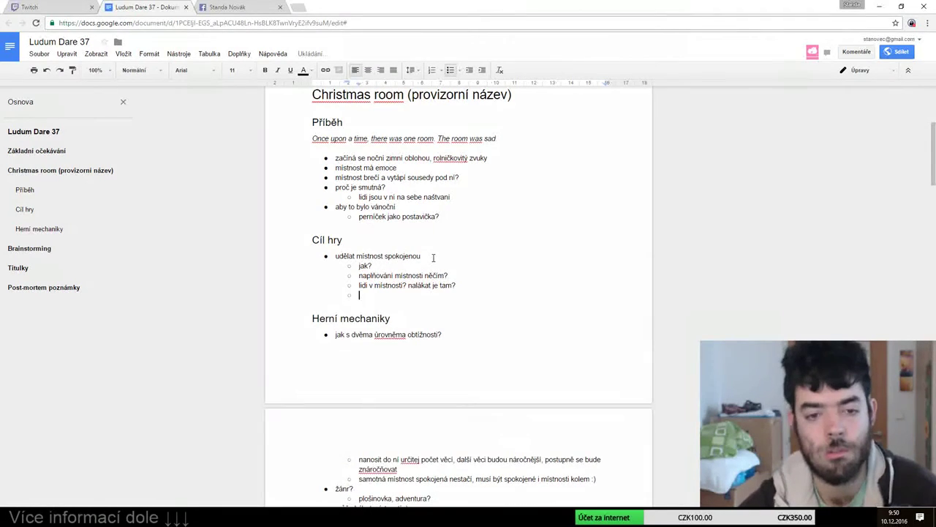
Remove the leftover empty Brainstorming bullet and cut the two 'byly vánoce' lines
scroll(439, 256, down, 6)
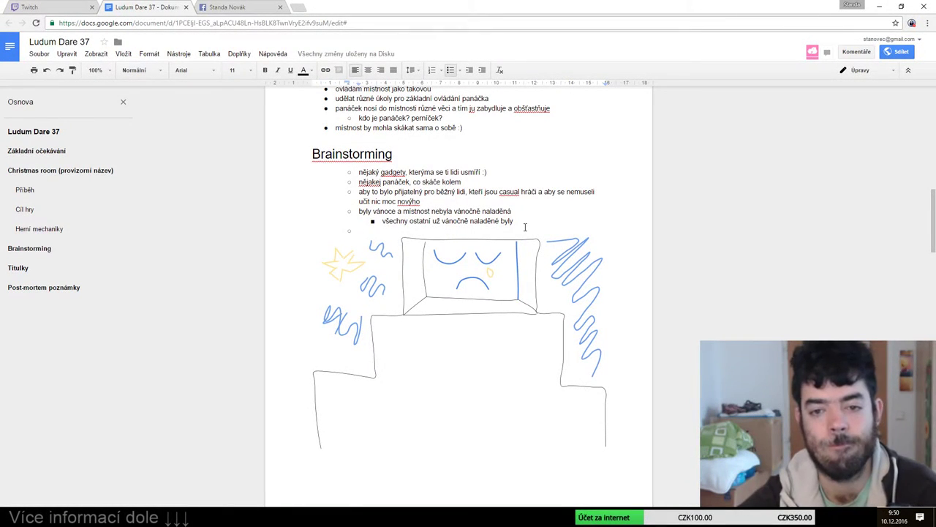
key(BackSpace)
key(BackSpace)
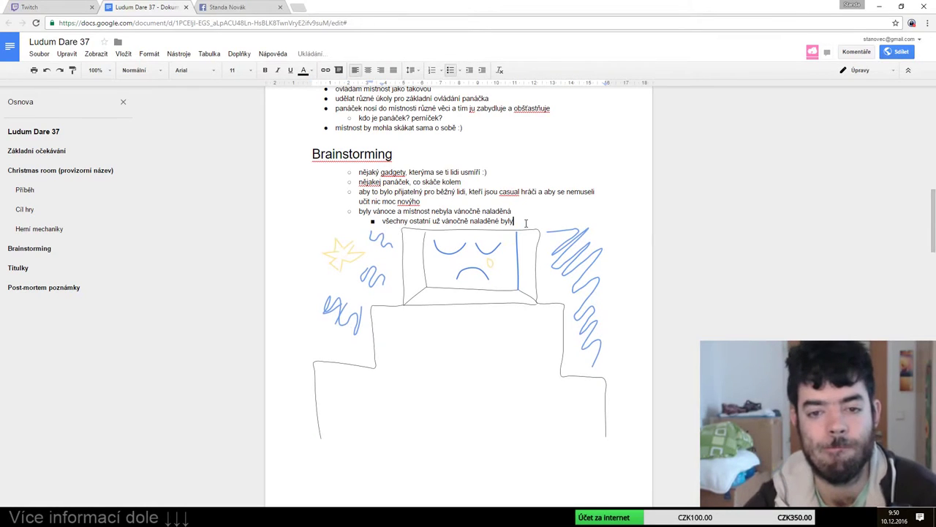
drag(358, 211, 454, 240)
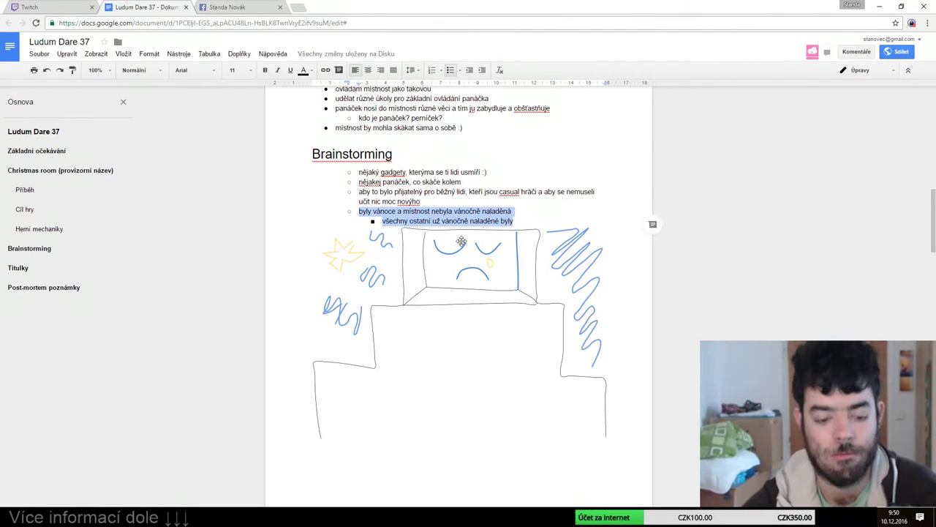
key(BackSpace)
scroll(425, 261, up, 5)
scroll(425, 261, up, 3)
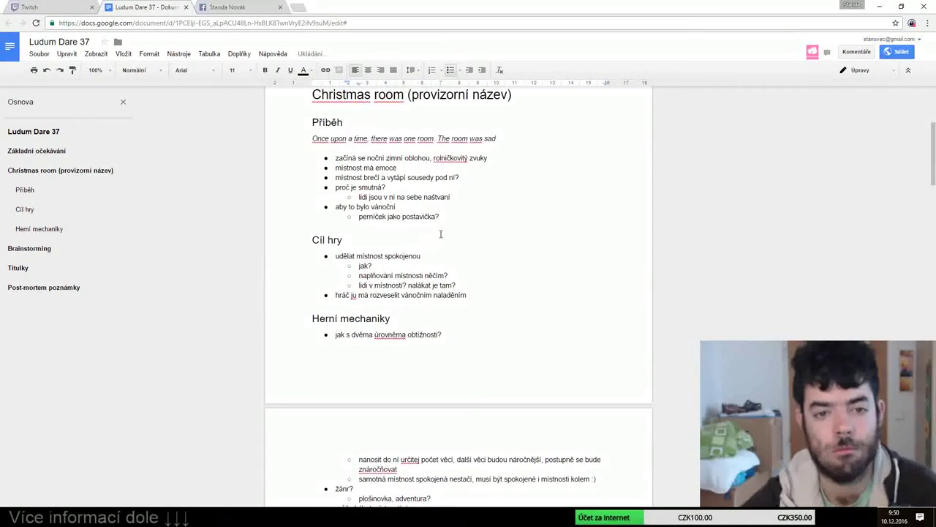
Paste the 'byly vánoce' lines into Příběh below 'perníček jako postavička?' and restore the sketch
click(449, 217)
key(Return)
key(ctrl+v)
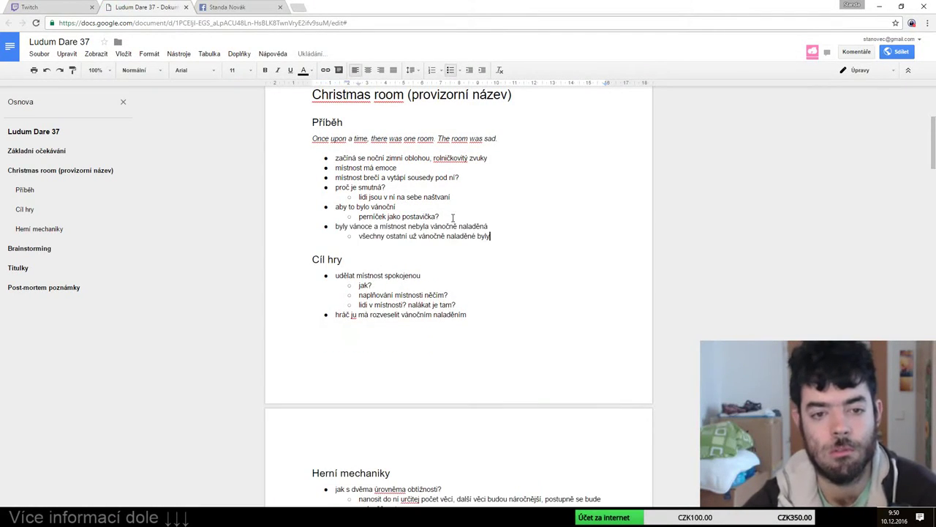
scroll(454, 256, down, 5)
scroll(458, 308, down, 2)
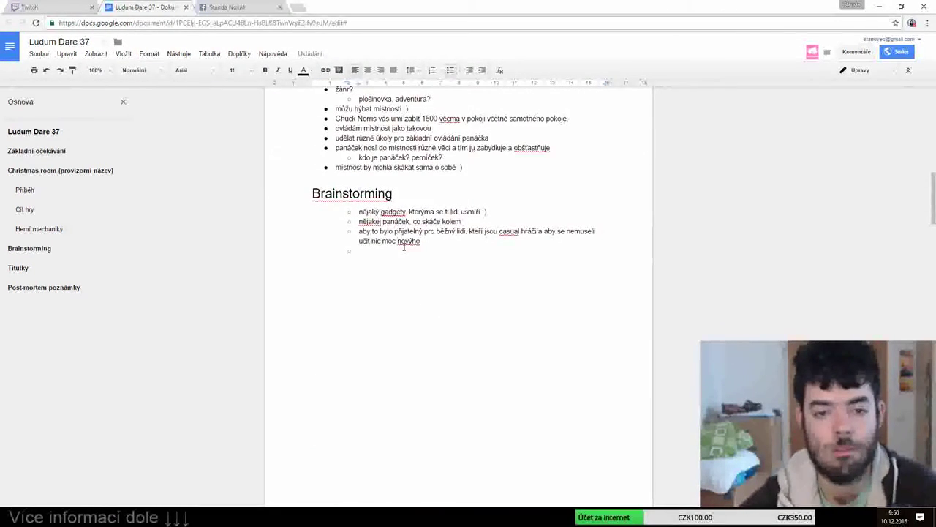
key(ctrl+v)
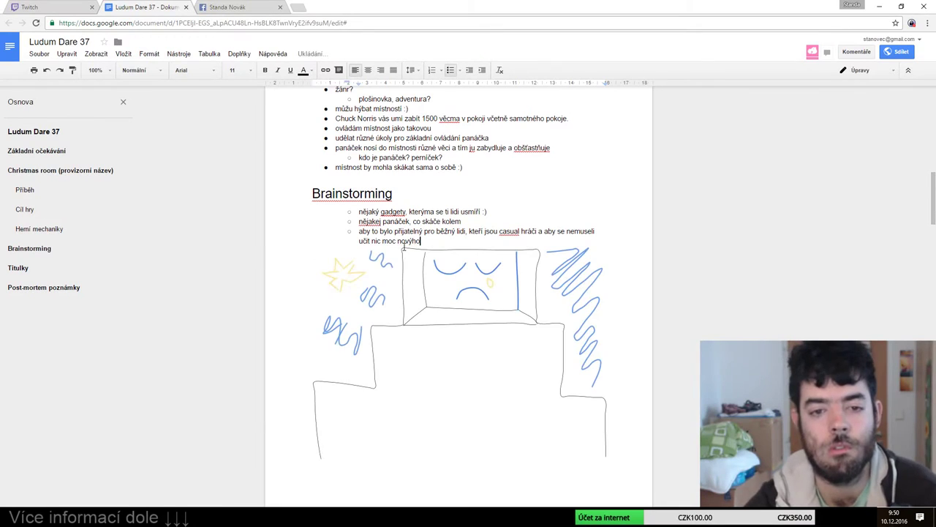
Move the 'aby to bylo' bullet under Základní očekávání after the vypiplání line
triple_click(359, 231)
key(BackSpace)
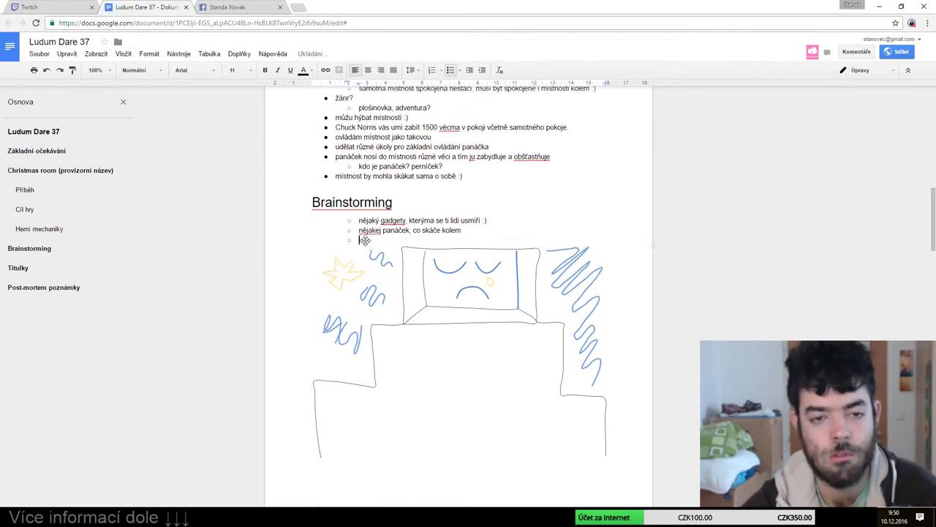
scroll(365, 248, up, 10)
scroll(367, 251, up, 4)
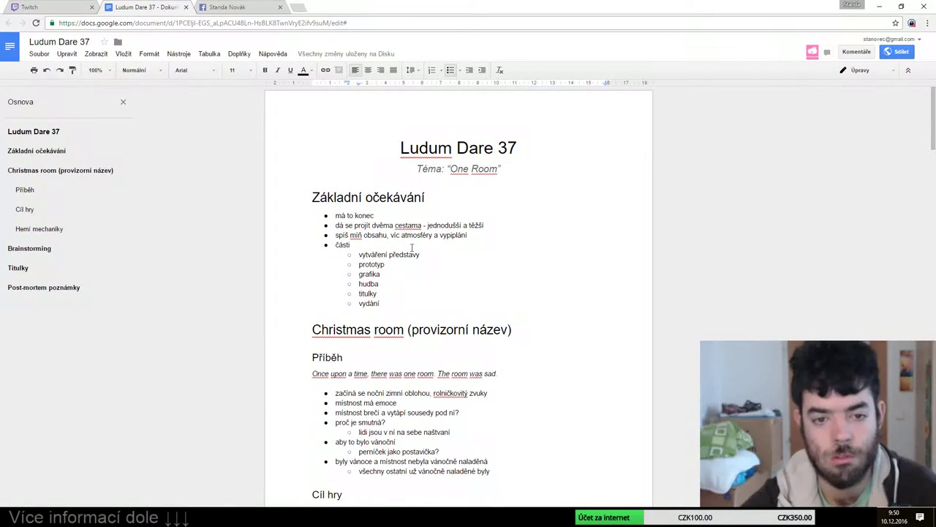
key(Return)
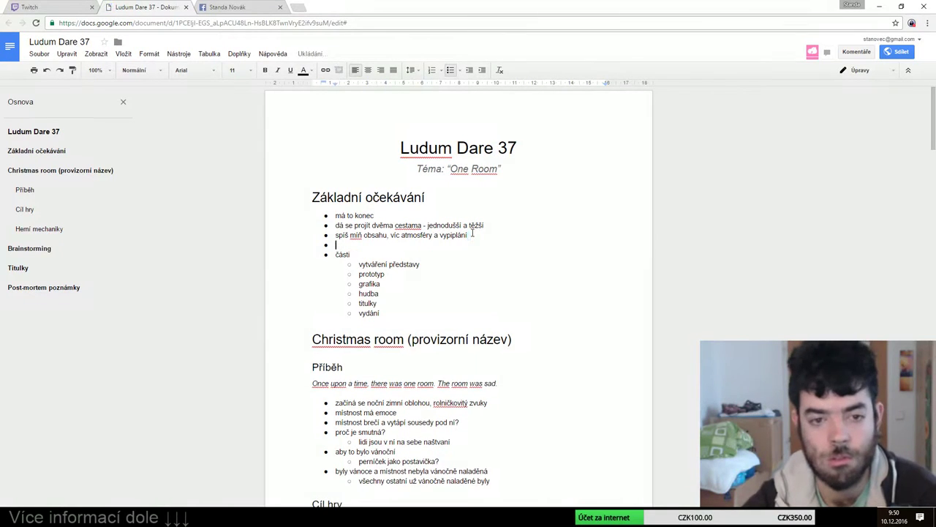
key(ctrl+v)
Remove the empty bullet under 'nějakej panáček'
scroll(487, 351, down, 4)
scroll(488, 353, down, 3)
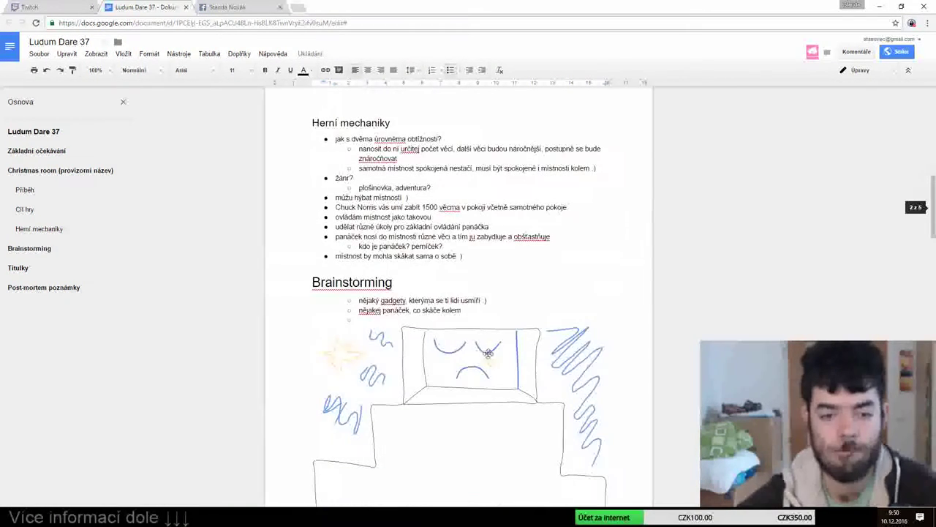
click(443, 322)
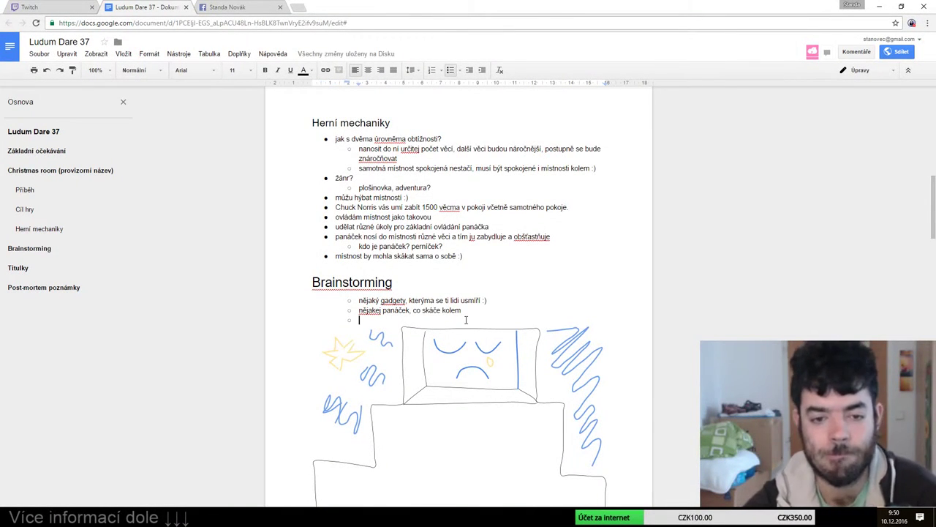
key(BackSpace)
key(BackSpace)
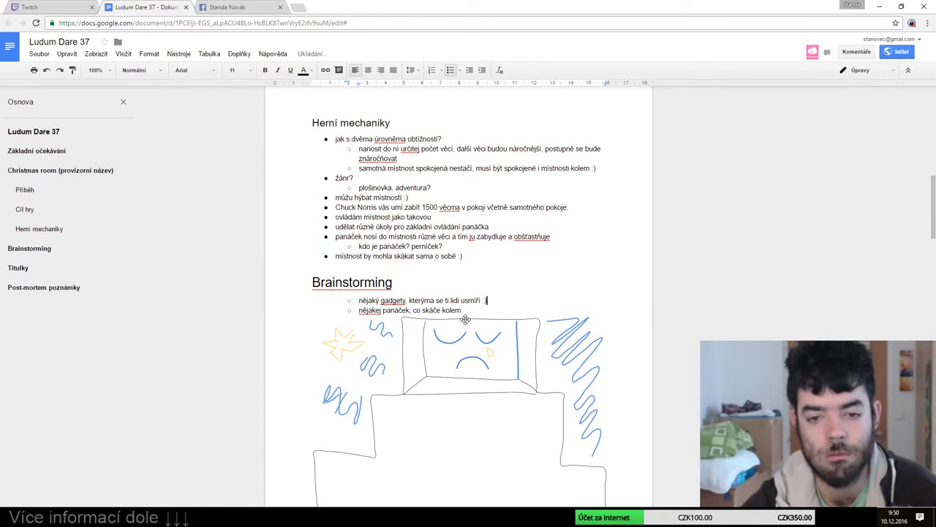
Move the gadgets idea to the end of Herní mechaniky as 'nějaký gadgety, kterýma se ti lidi usmíří :)'
key(shift+Home)
key(ctrl+x)
scroll(444, 301, up, 5)
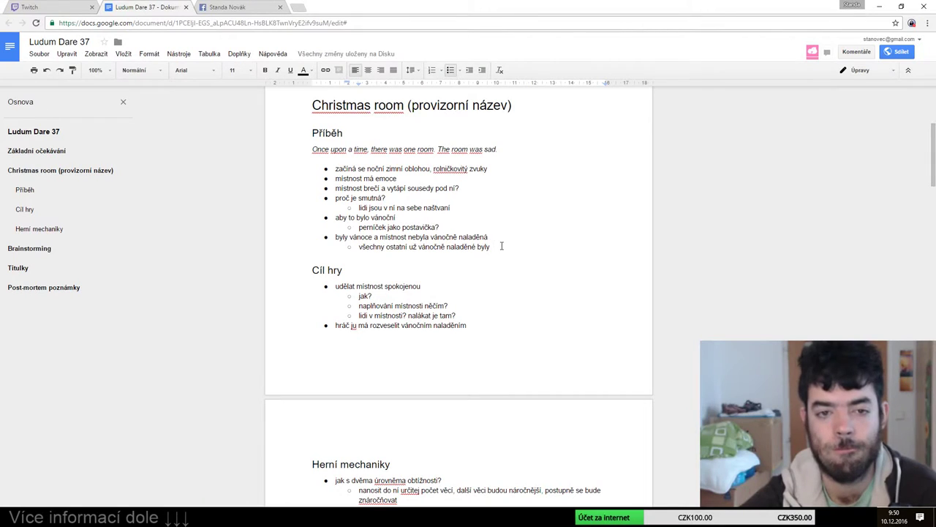
scroll(447, 327, down, 3)
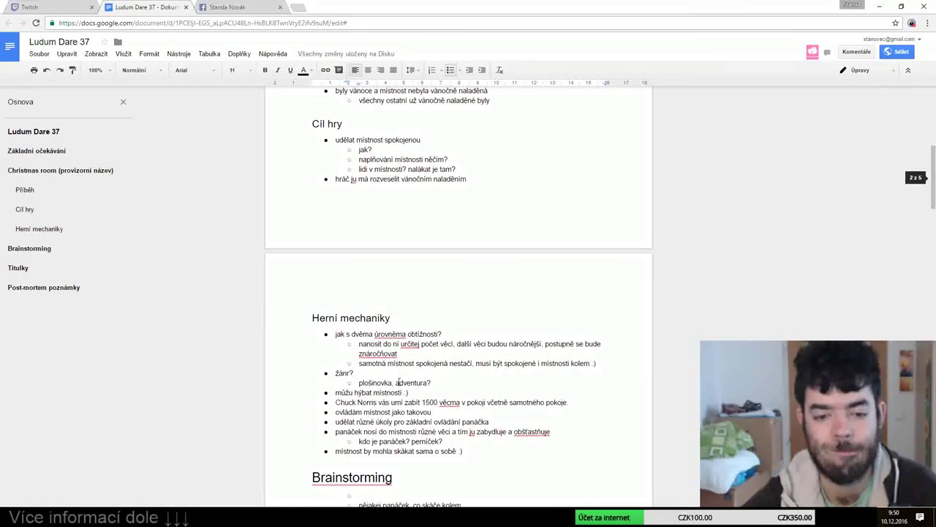
click(484, 451)
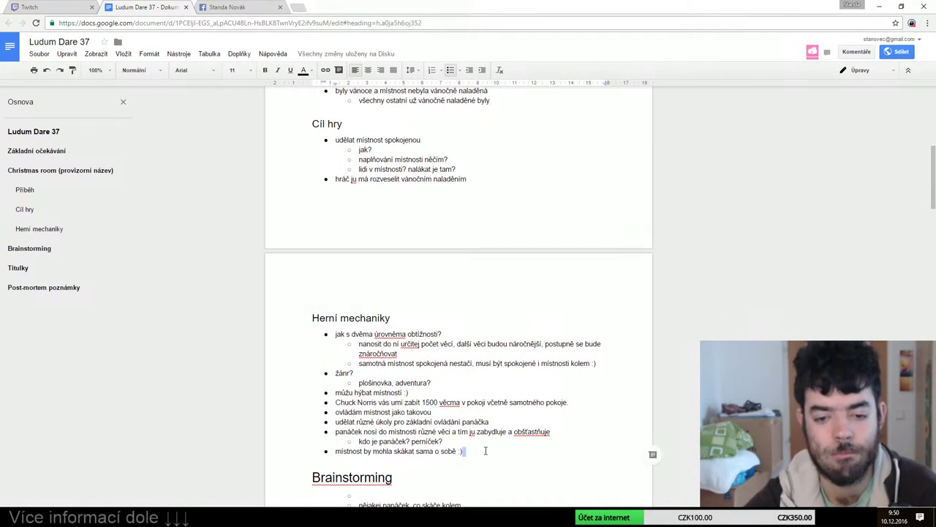
key(Return)
text(nějaký gadgety, kterýma se ti lidi usmíří :))
Delete the Brainstorming heading and its remaining bullets
scroll(475, 451, down, 5)
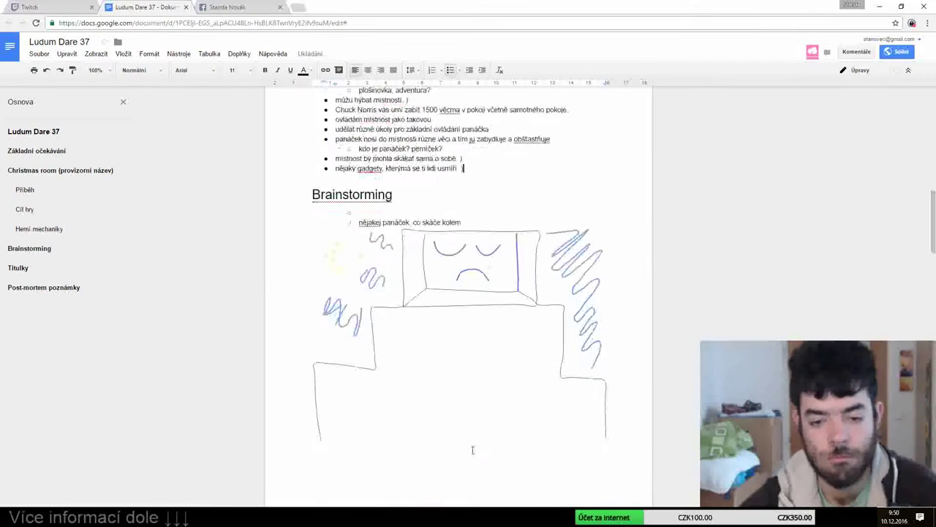
scroll(472, 451, up, 3)
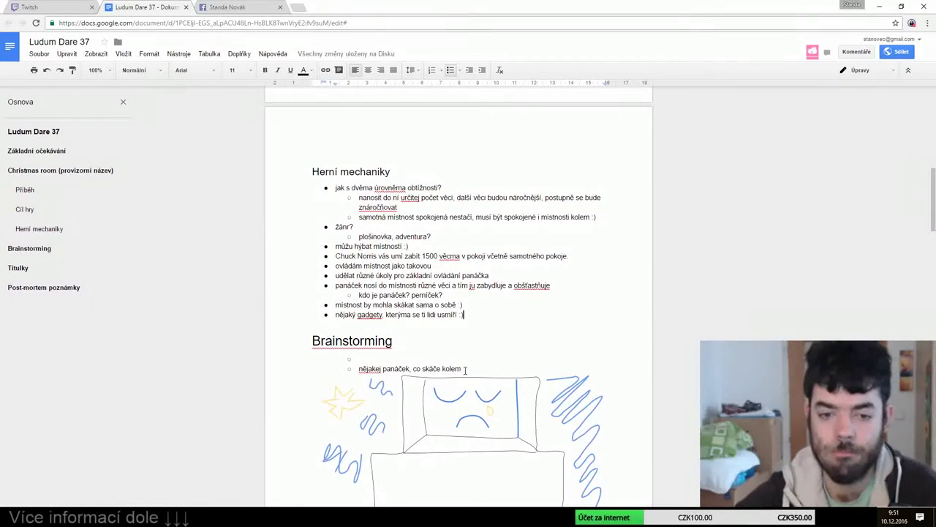
drag(462, 369, 294, 333)
key(BackSpace)
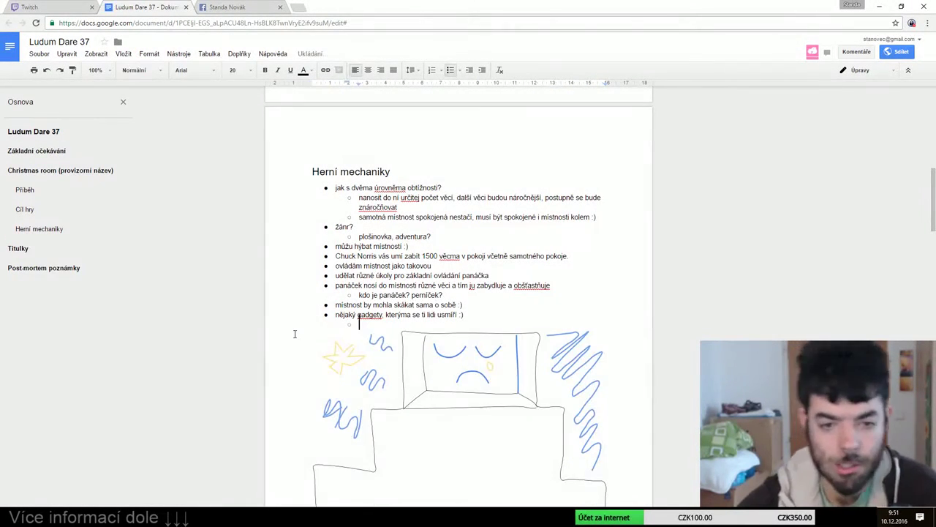
key(BackSpace)
key(BackSpace)
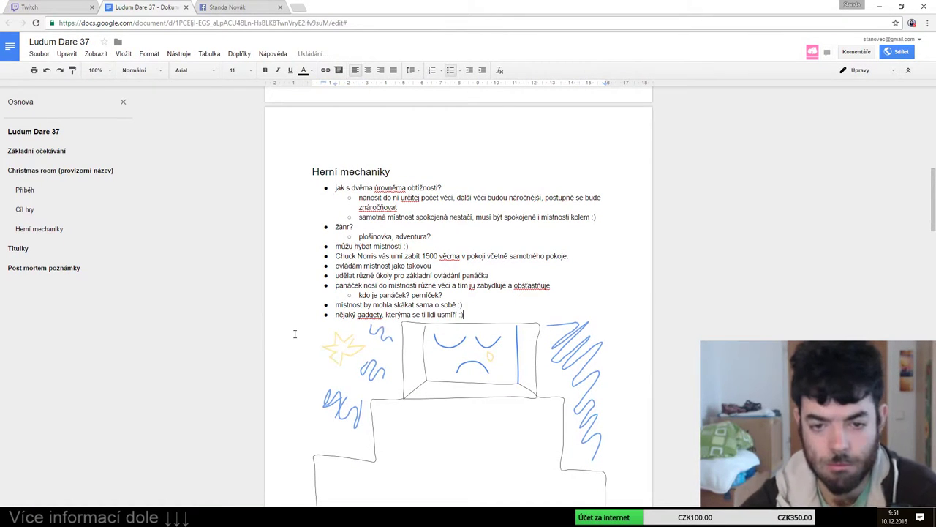
scroll(295, 334, down, 1)
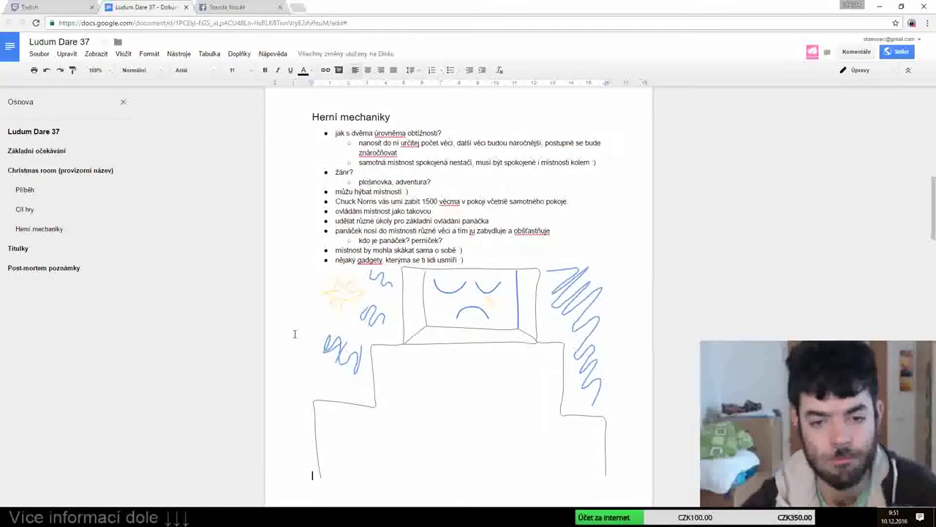
Insert a page break so the sketch starts on its own page
key(Return)
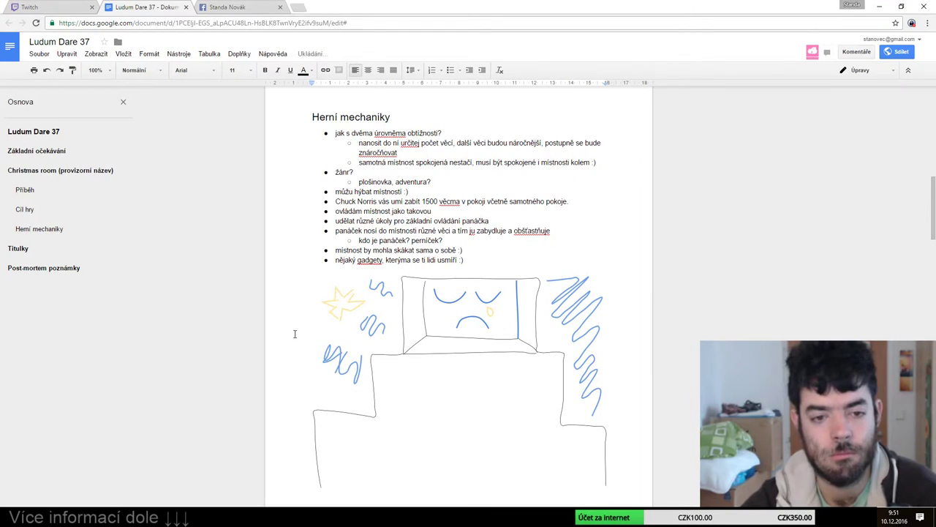
key(ctrl+Return)
scroll(294, 334, down, 3)
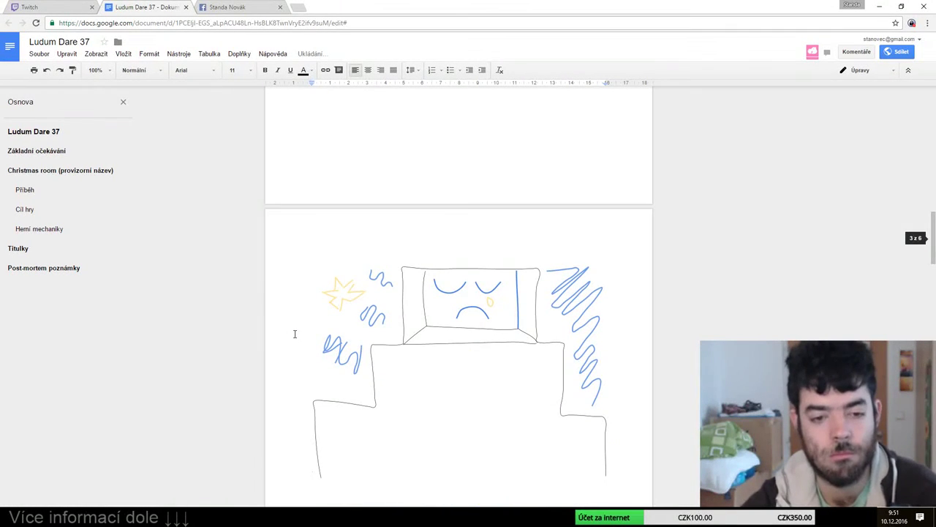
key(Delete)
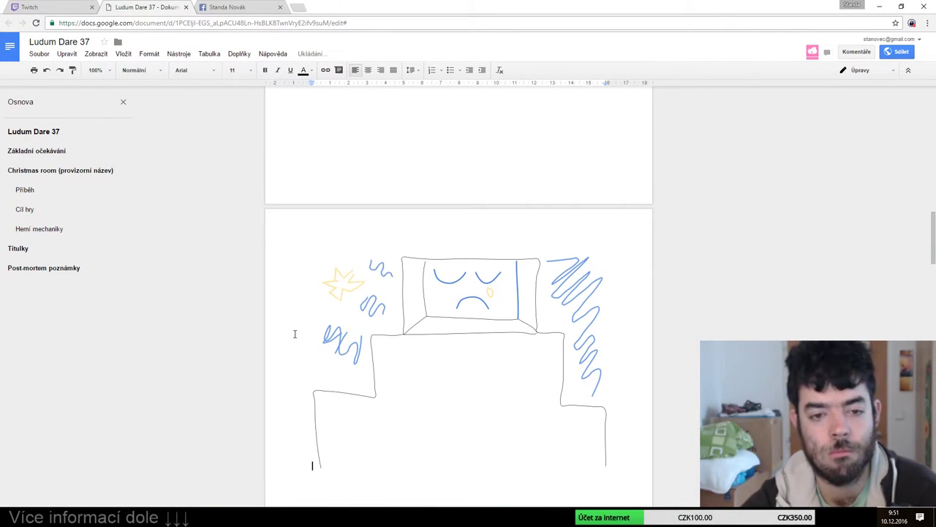
Insert a page break after the vydání item so the Christmas room section starts a new page
scroll(333, 340, up, 3)
scroll(374, 354, up, 3)
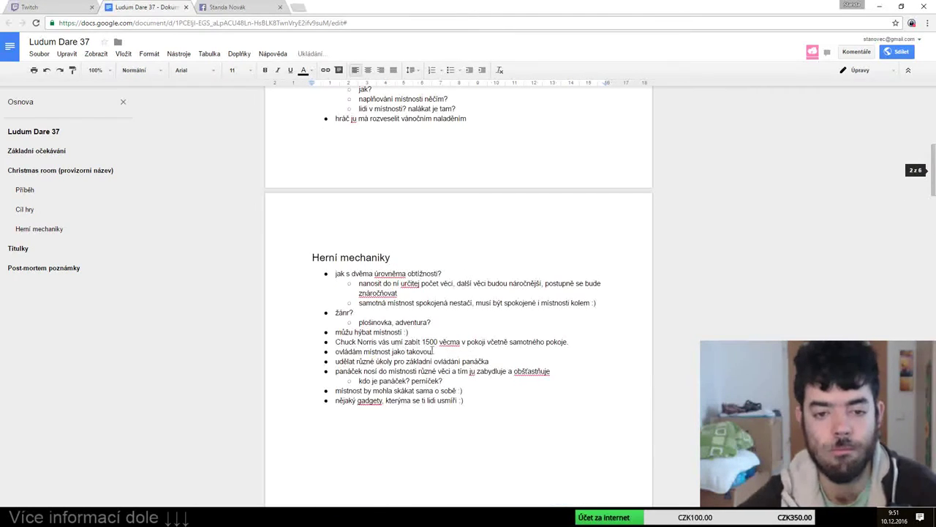
scroll(492, 389, up, 1)
scroll(480, 402, up, 4)
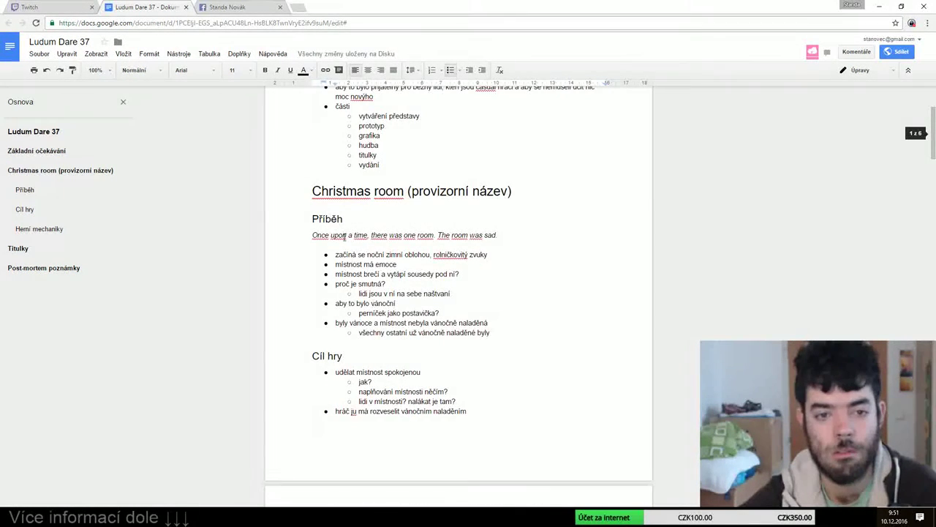
scroll(410, 290, up, 1)
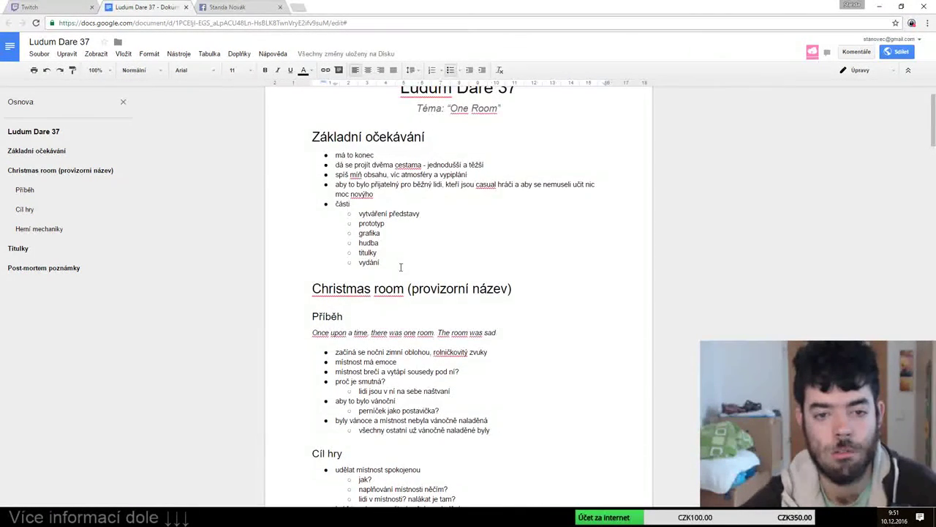
key(Return)
key(Return)
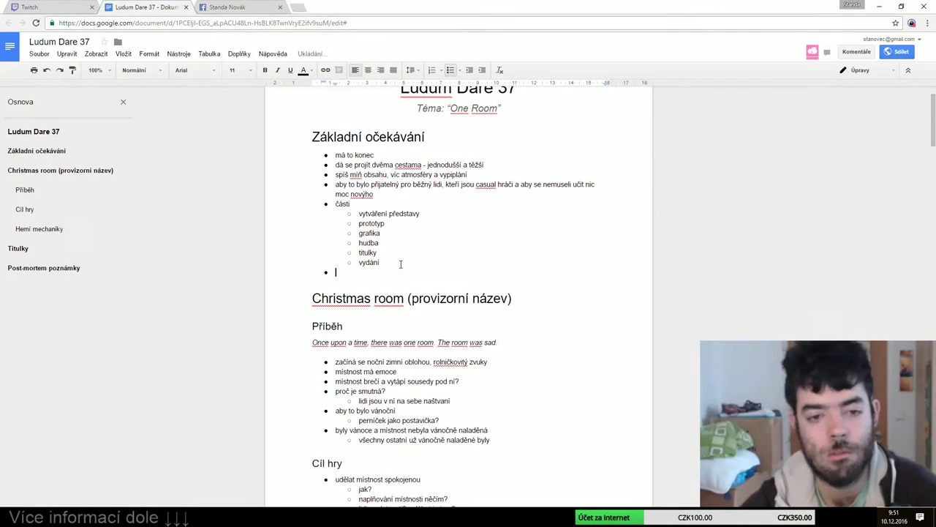
key(Return)
key(ctrl+Return)
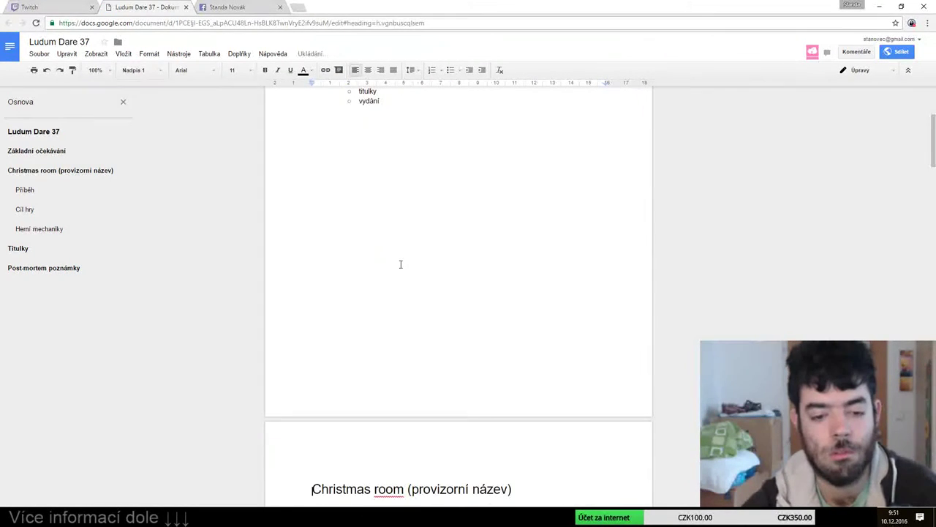
key(Up)
key(BackSpace)
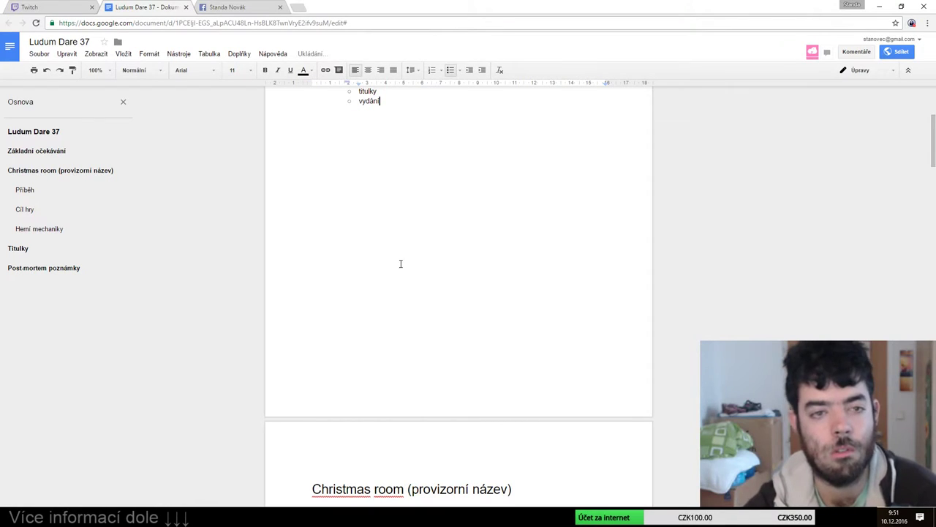
Switch to the Twitch broadcast dashboard
scroll(431, 331, down, 3)
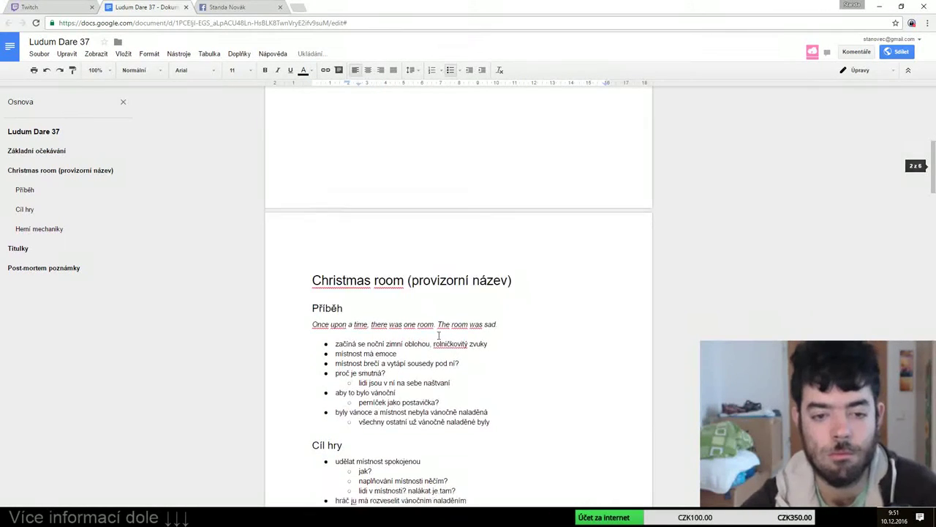
scroll(419, 313, down, 3)
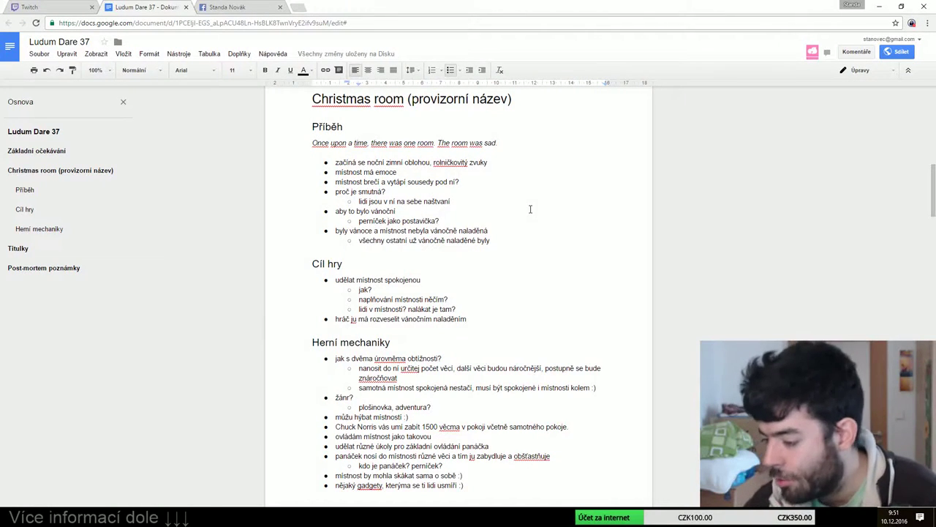
click(67, 6)
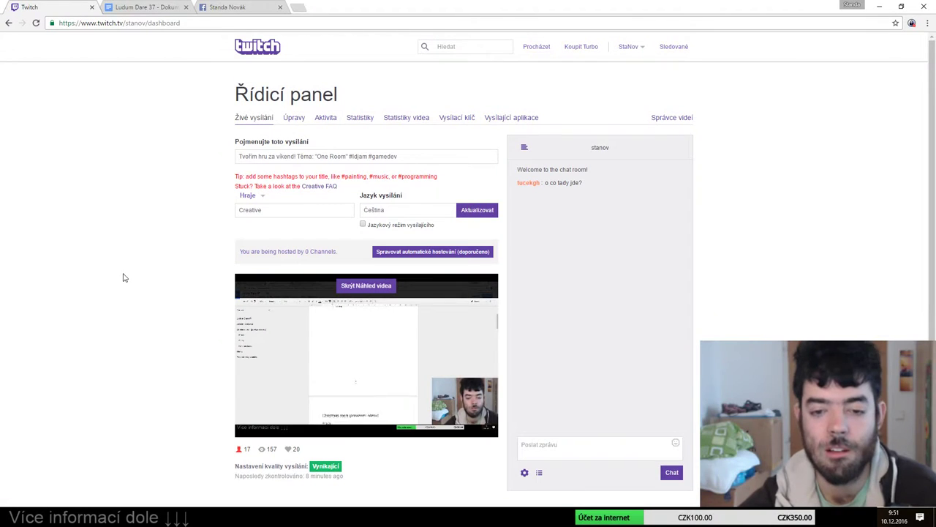
Return to the Ludum Dare 37 Google Doc from the Twitch dashboard
click(165, 6)
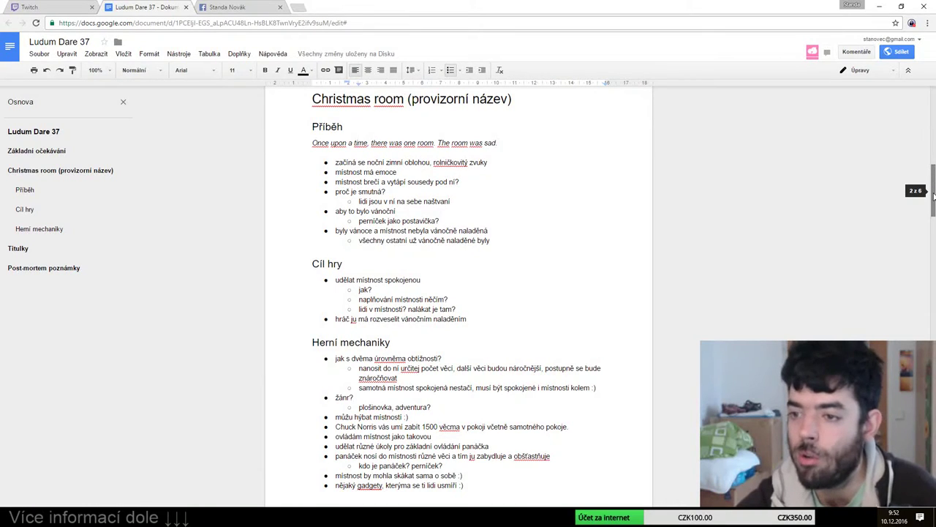
drag(933, 192, 931, 113)
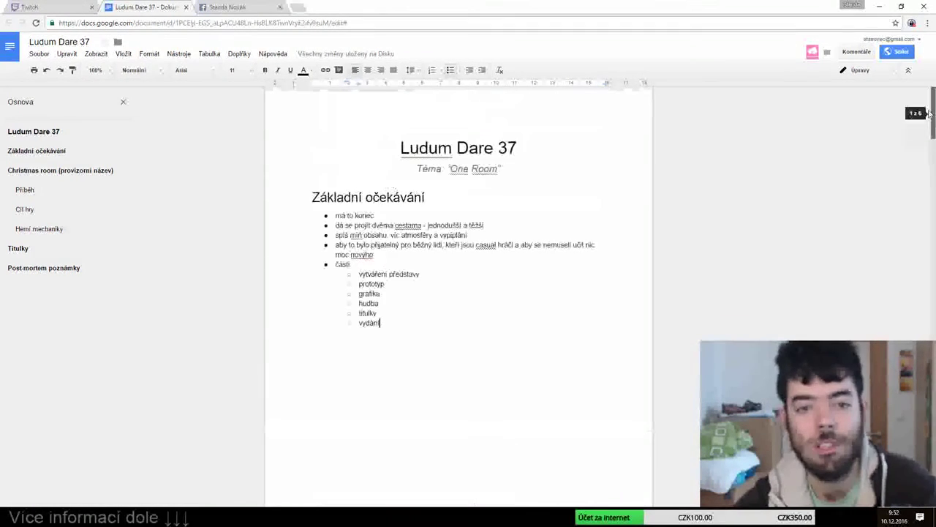
drag(498, 169, 464, 168)
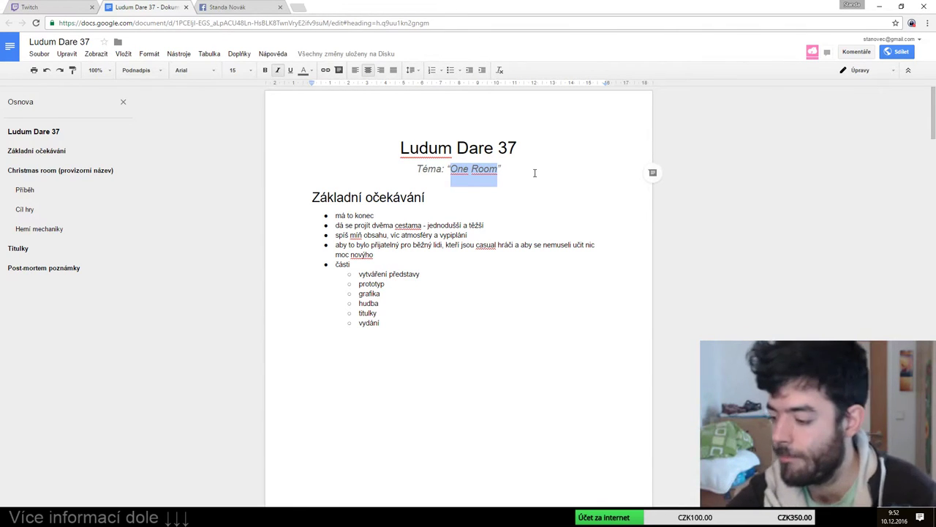
scroll(505, 219, down, 4)
scroll(512, 256, down, 4)
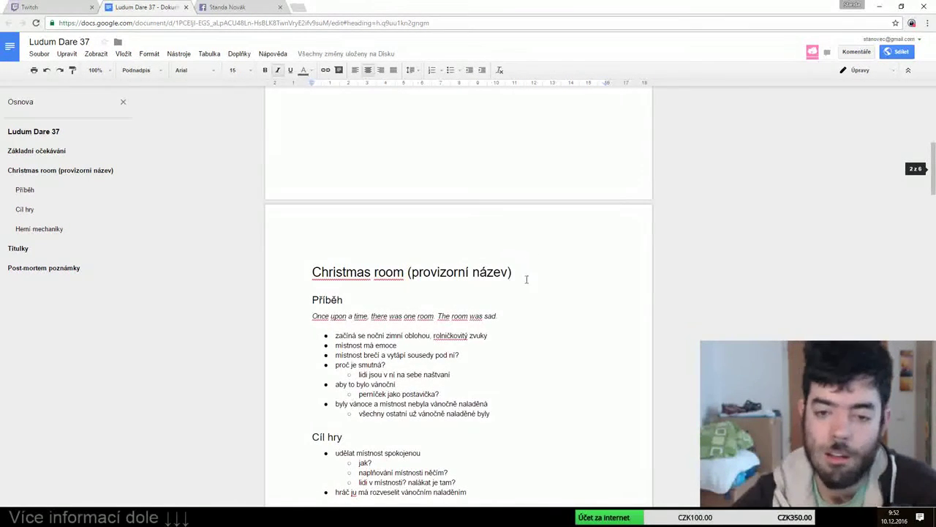
click(525, 271)
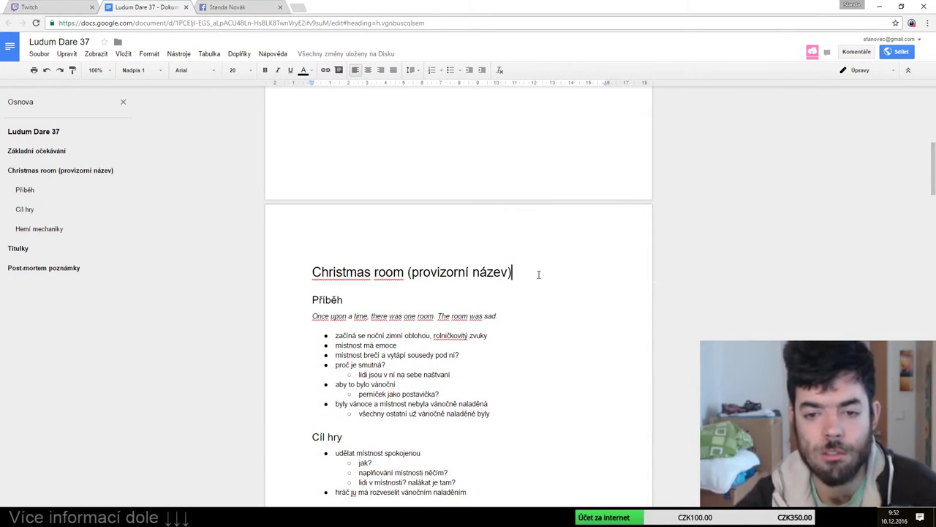
scroll(541, 274, down, 1)
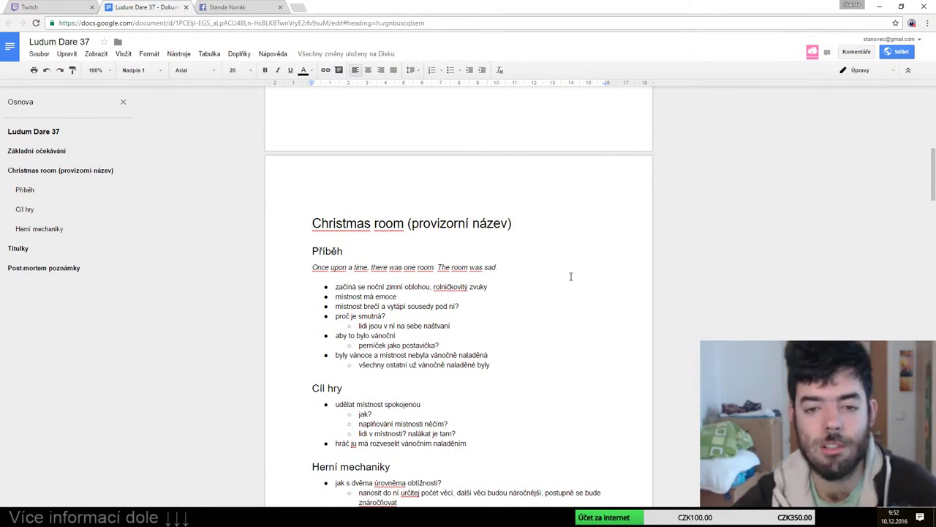
scroll(514, 278, down, 1)
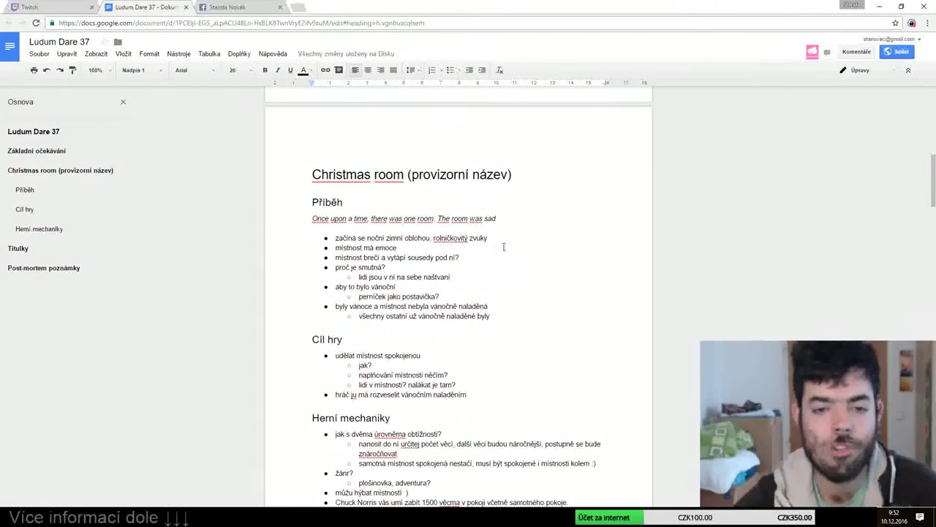
scroll(564, 263, down, 12)
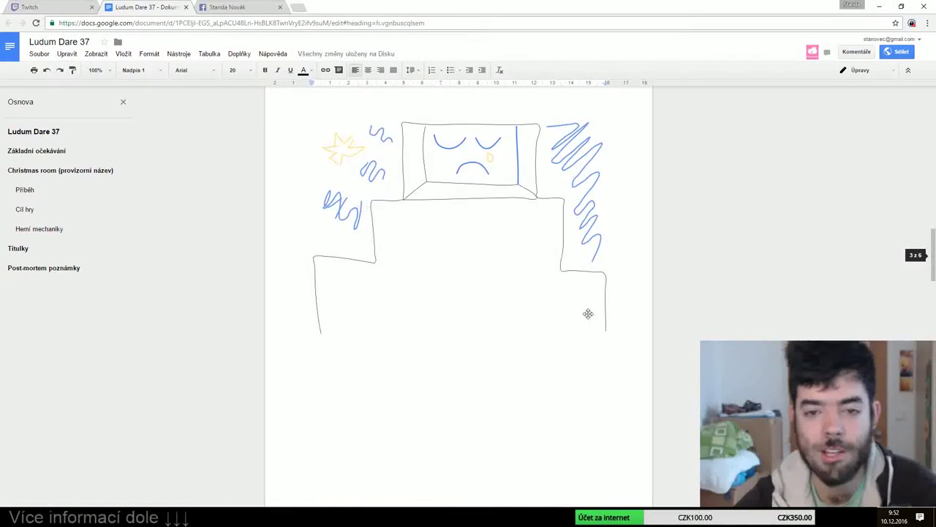
scroll(658, 303, up, 1)
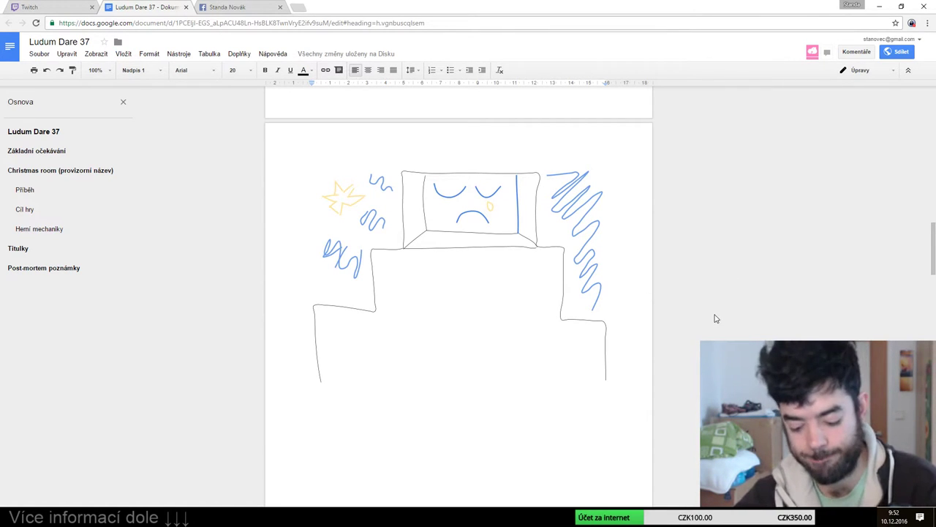
scroll(717, 317, up, 10)
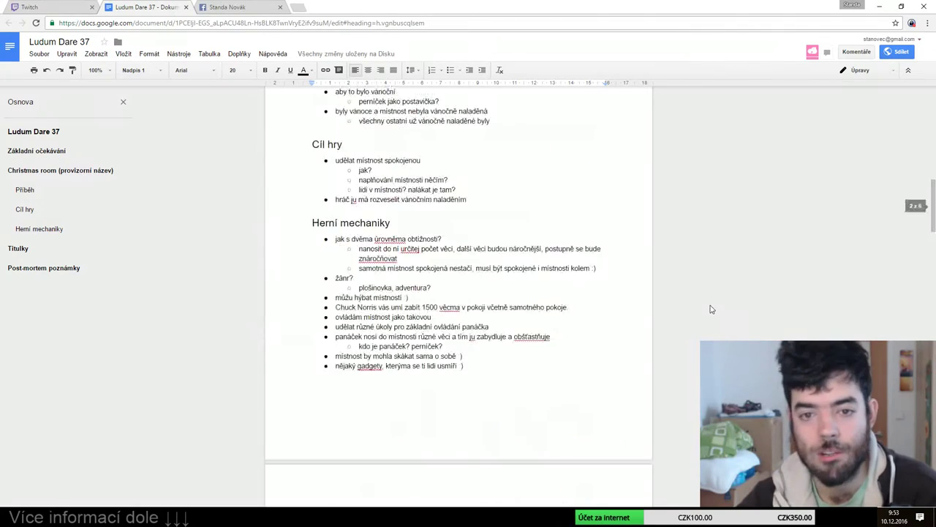
scroll(695, 315, up, 5)
scroll(585, 336, down, 2)
scroll(504, 359, down, 1)
Add the Cíl hry bullet 'nechat to v jedné místnosti celou hru - neodcházelo by se'
click(474, 346)
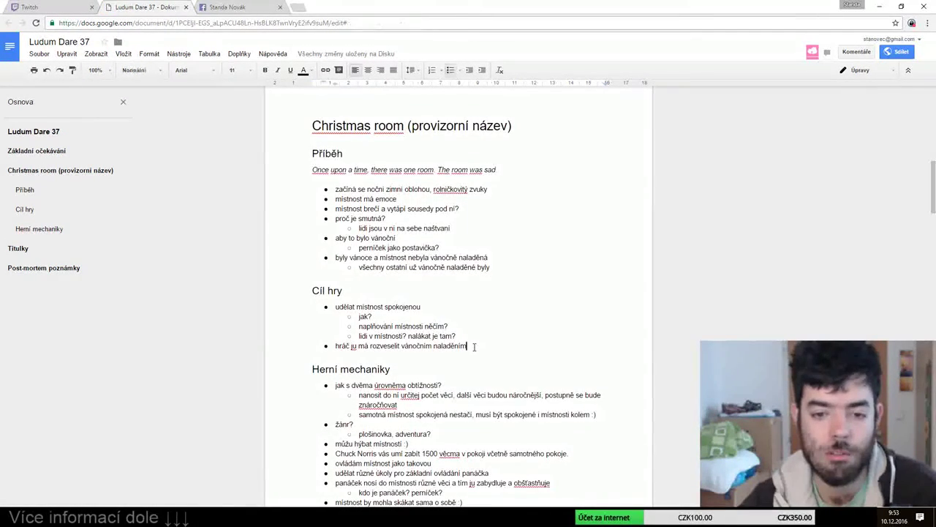
key(Return)
text(nechat)
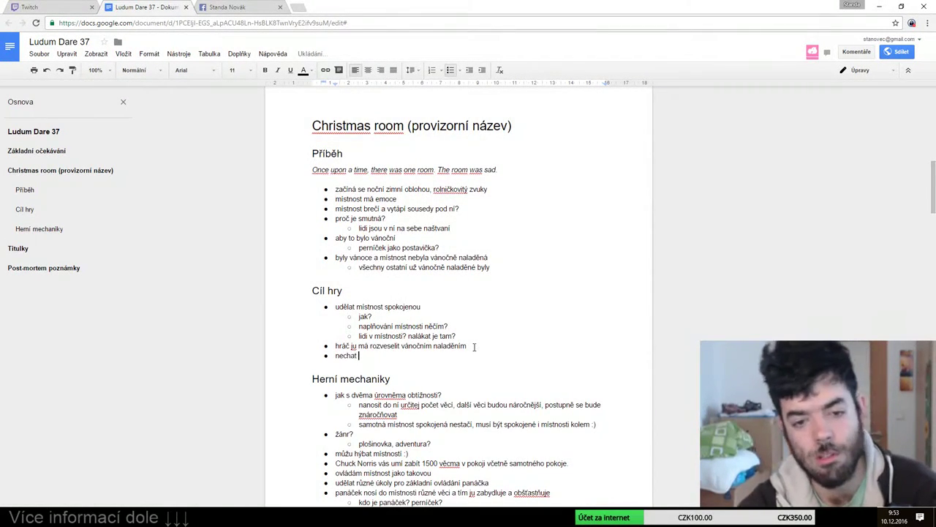
text( to v jedné místnosti celou hru - ne)
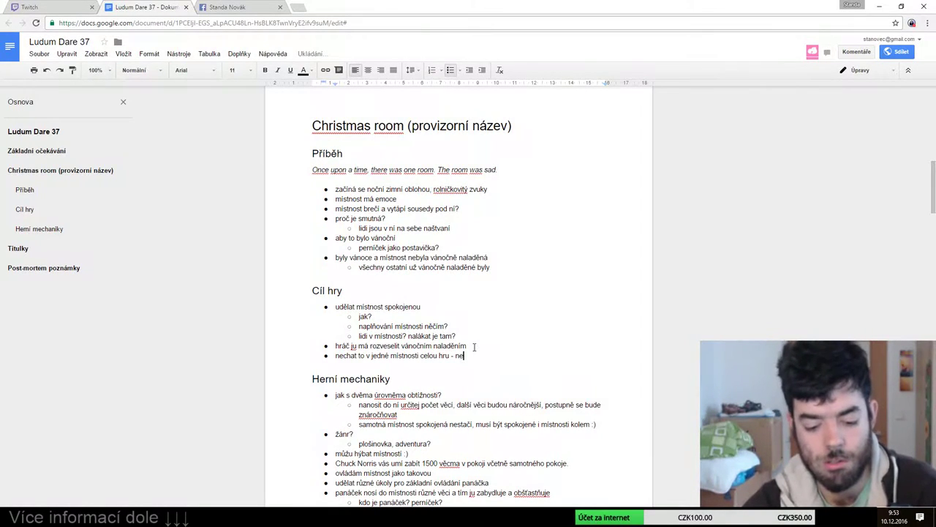
text(odcházelo by se)
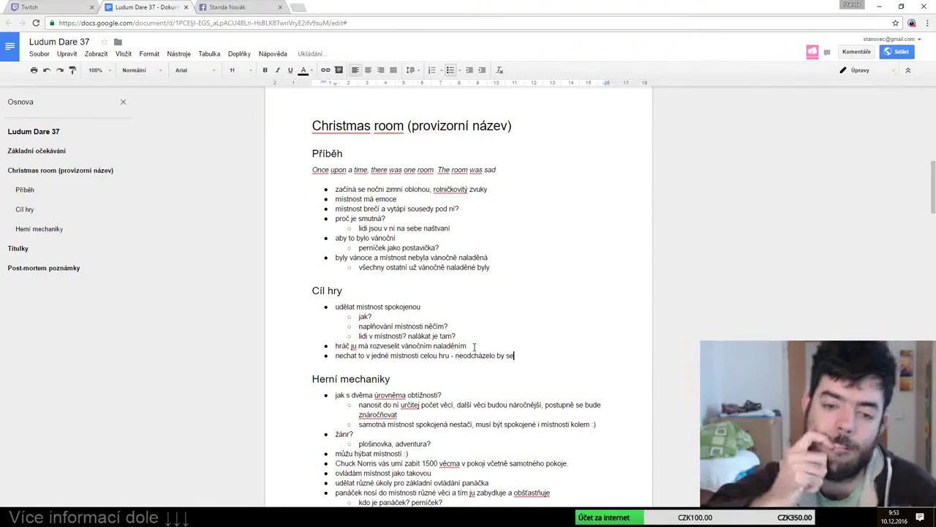
text(.)
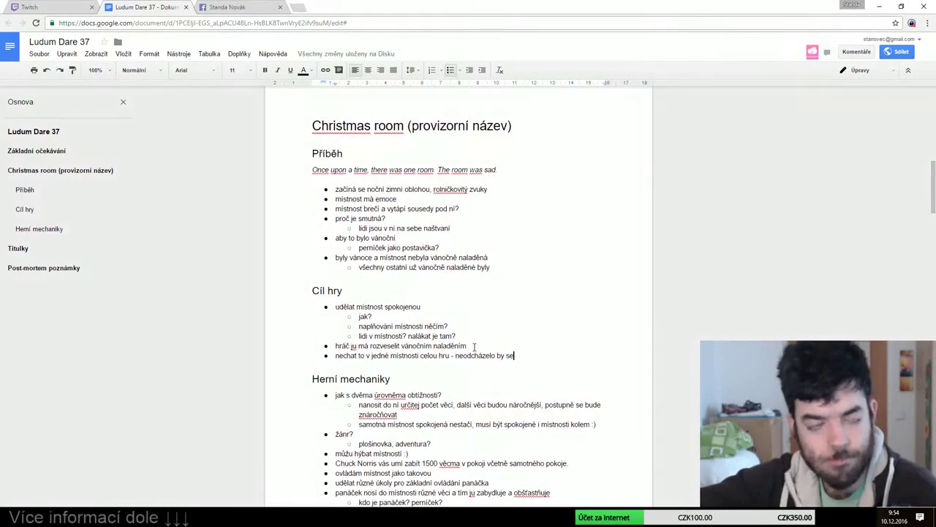
Open the Twitch channel page address in a new private window and scroll through it
click(33, 6)
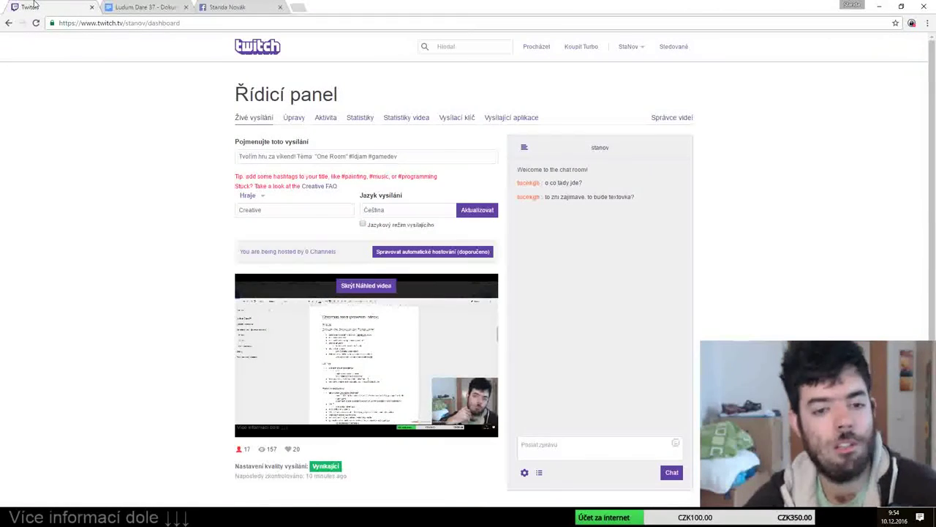
scroll(219, 307, down, 2)
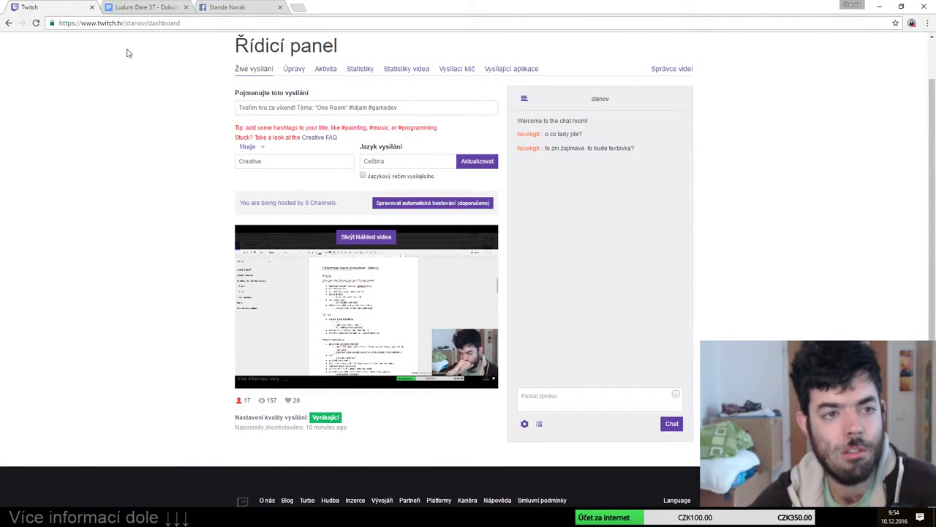
drag(146, 23, 58, 22)
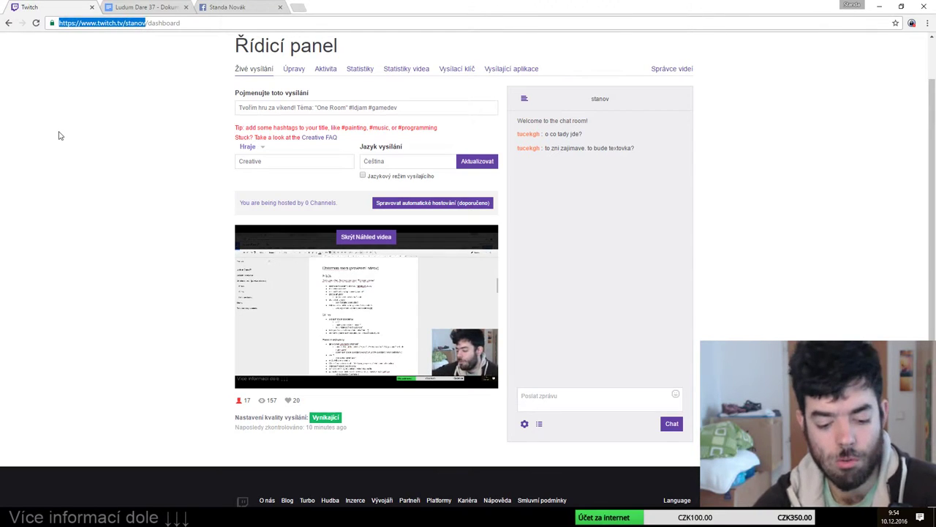
key(ctrl+c)
key(ctrl+shift+n)
key(ctrl+v)
key(Return)
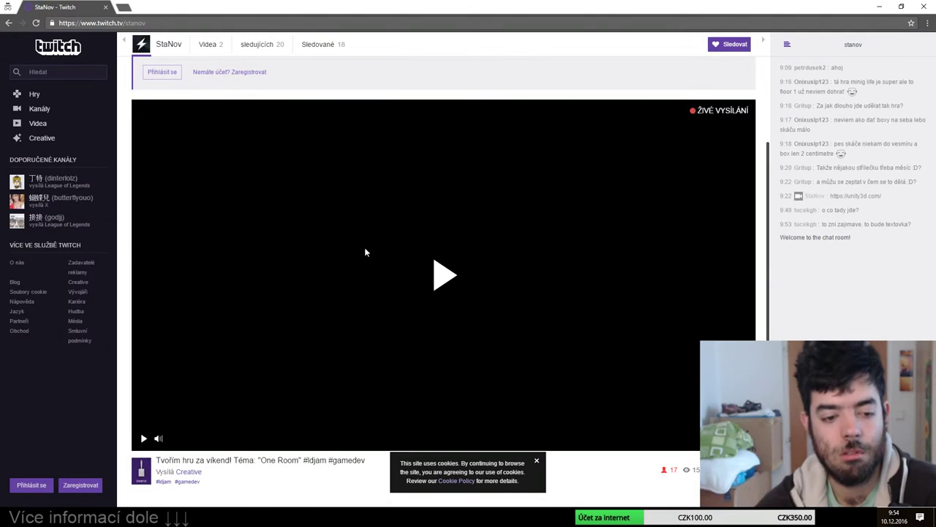
scroll(329, 292, down, 4)
scroll(296, 348, down, 1)
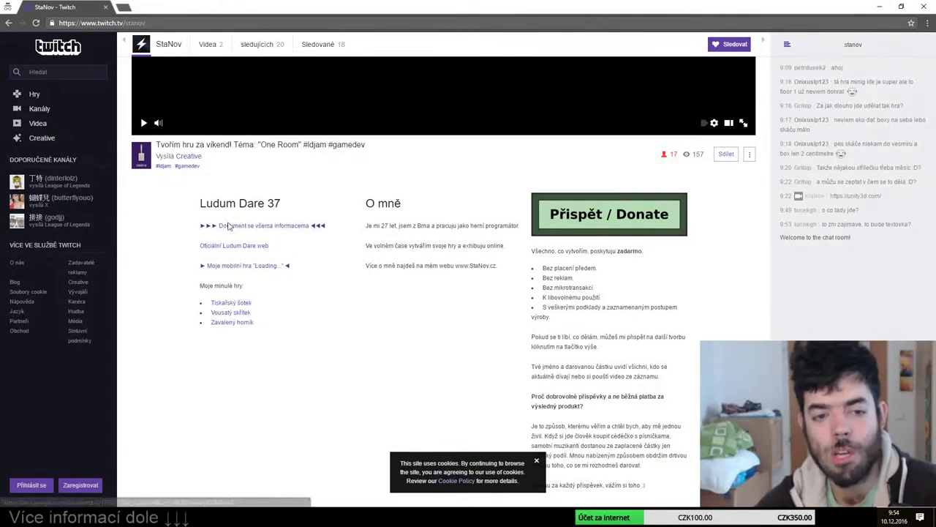
Hide the stream video preview on the Twitch dashboard and return to the design document
key(alt+Tab)
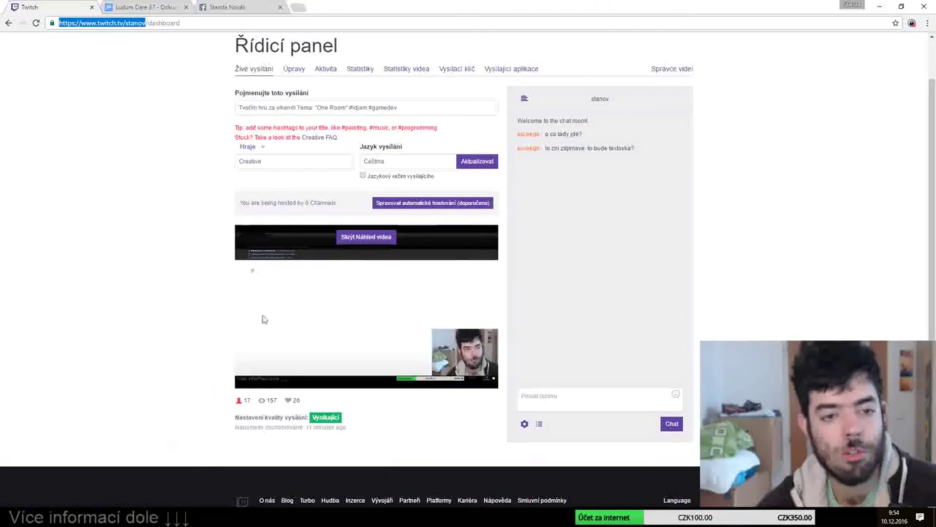
key(ctrl+Tab)
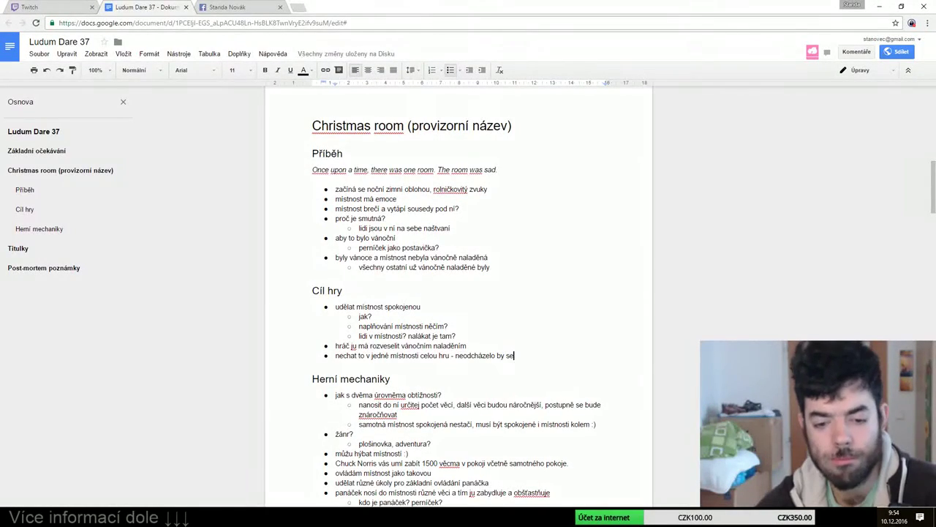
key(alt+Tab)
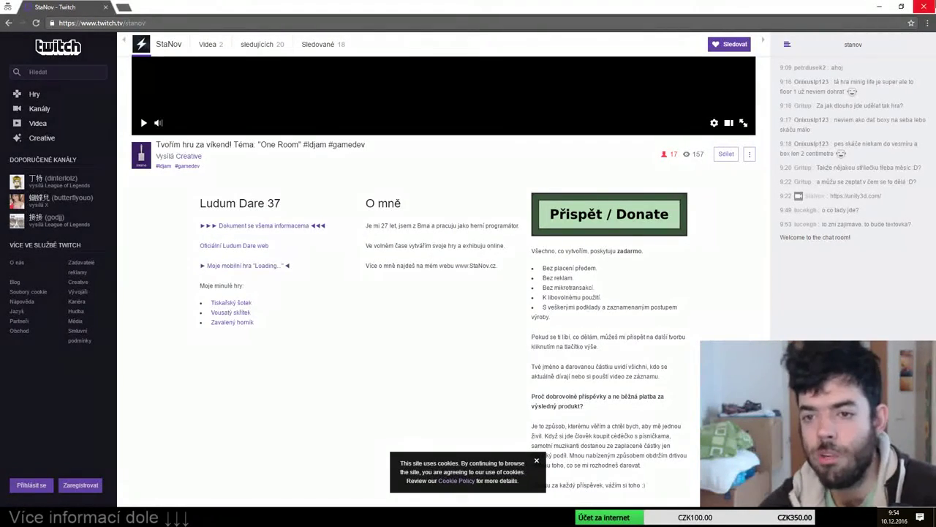
key(alt+Tab)
click(67, 5)
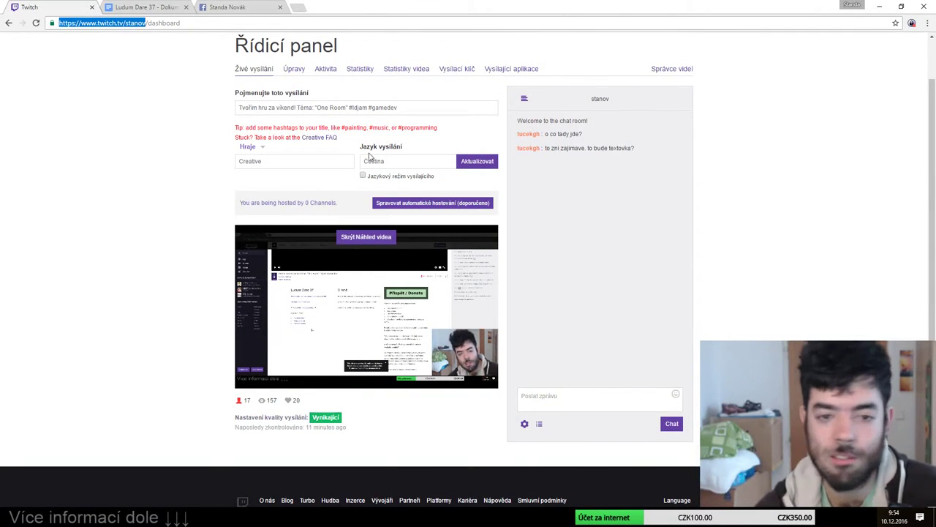
click(366, 237)
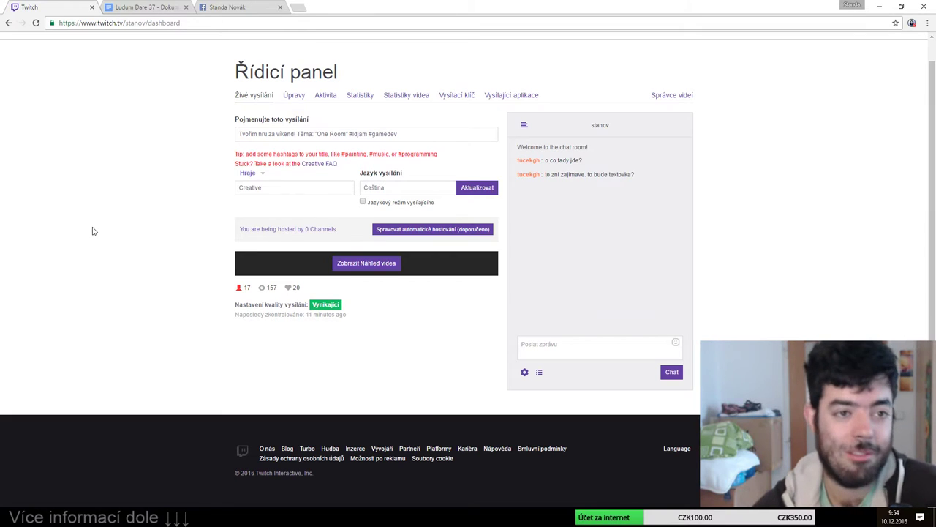
click(143, 6)
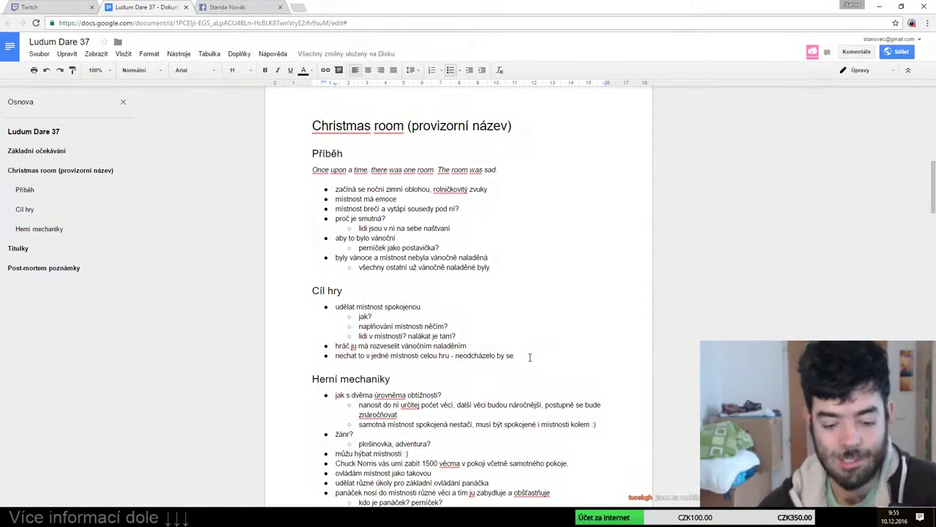
End the last Cíl hry bullet with 'neodcházelo by se z ní' and switch to OBS
text( z ní)
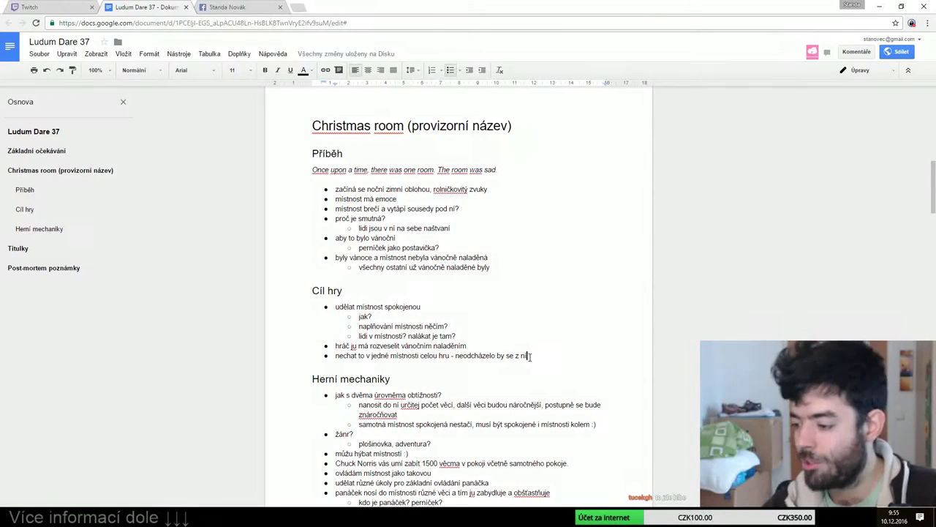
key(alt+Tab)
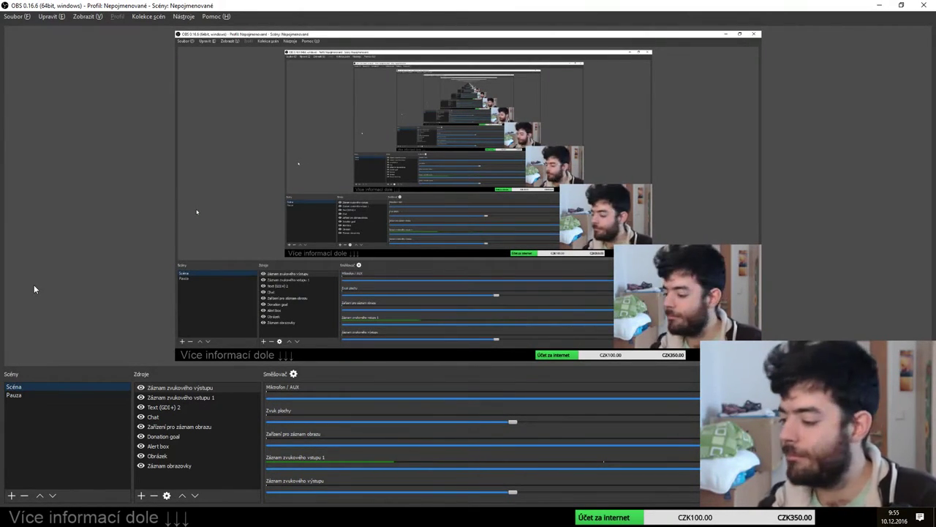
Switch between OBS and the browser, ending on the Ludum Dare 37 document
key(alt+Tab)
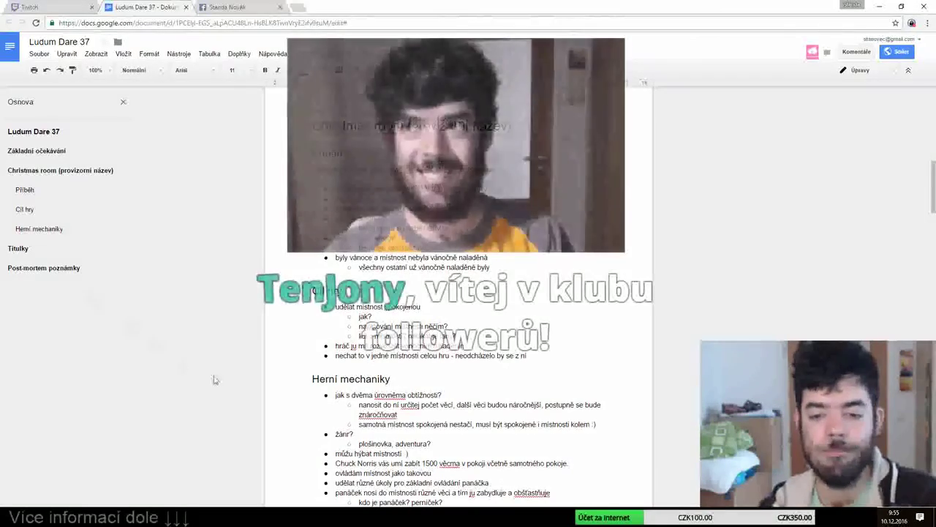
key(alt+Tab)
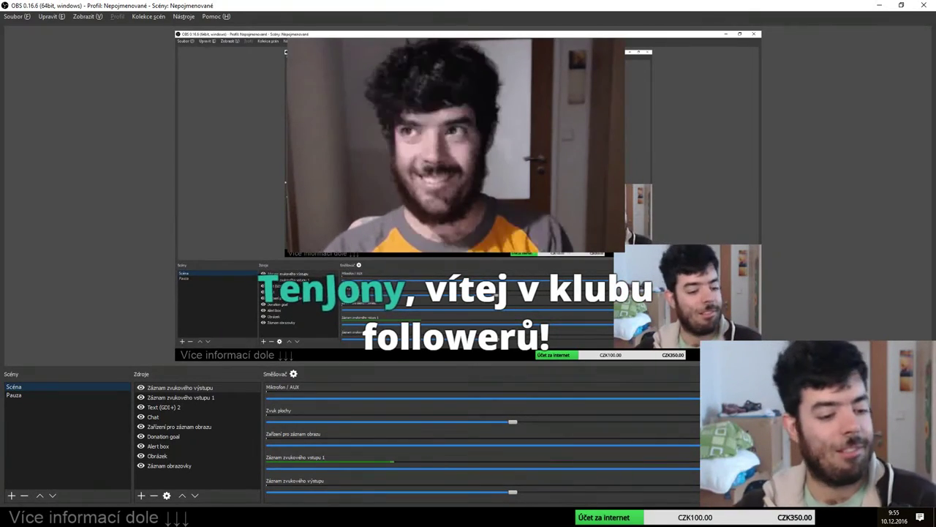
key(alt+Tab)
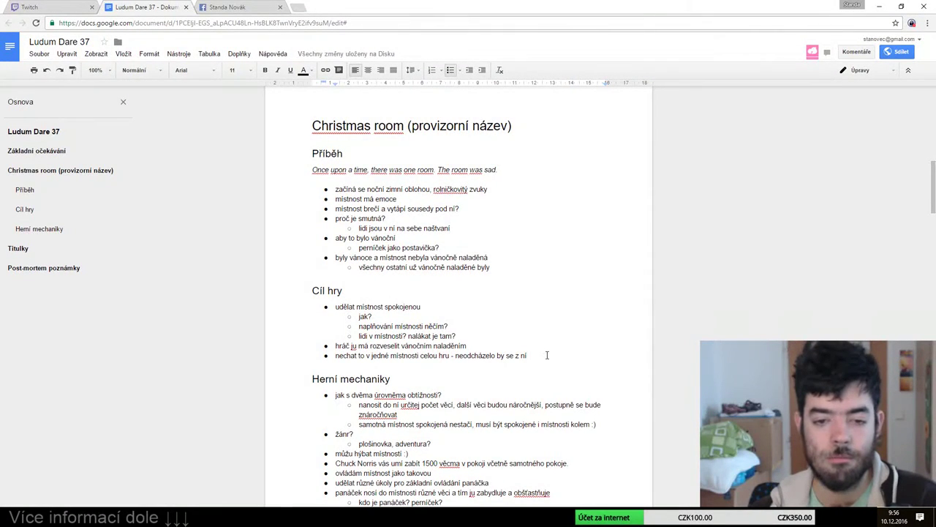
Add sub-point 'náročnější věci za téma jednoduchýma' under the last Cíl hry bullet, then switch to OBS
key(Return)
text(ná)
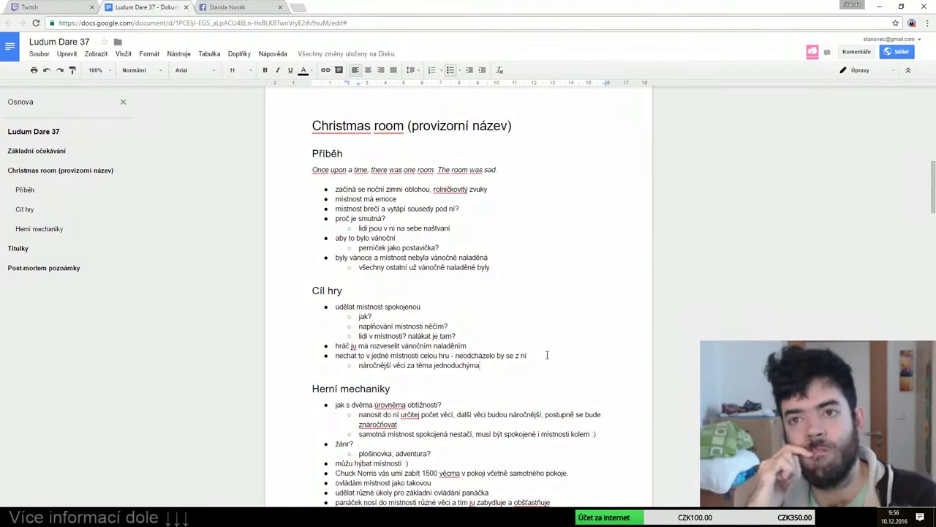
scroll(524, 391, down, 2)
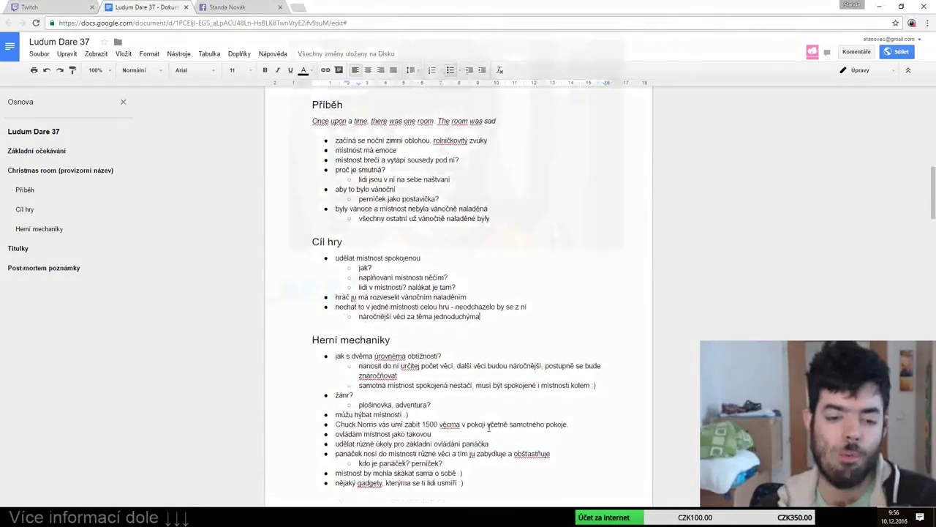
key(alt+Tab)
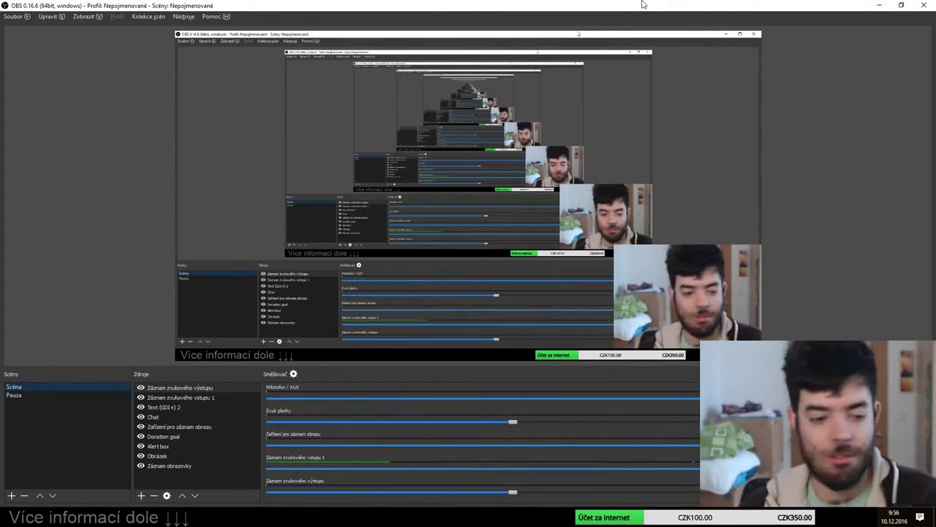
Switch from OBS back to the Ludum Dare 37 Google Doc
key(alt+Tab)
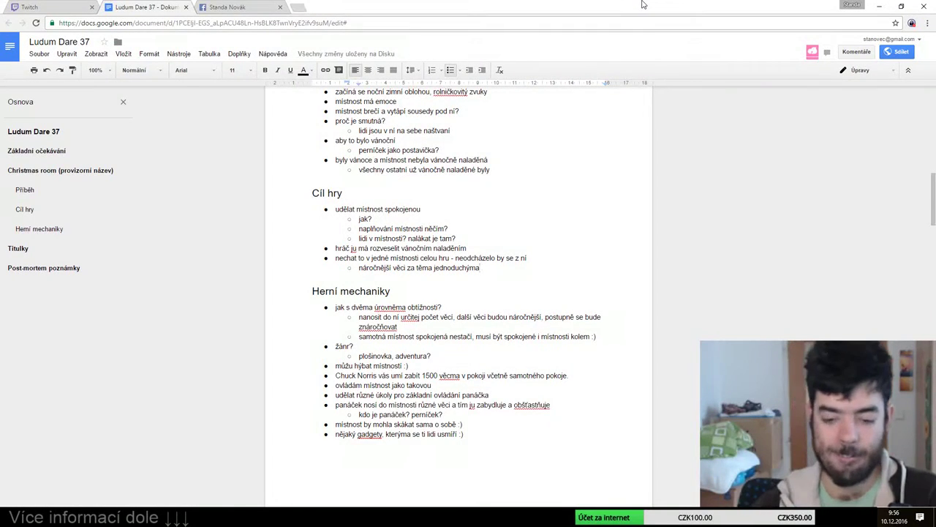
Add Cíl hry bullet 'různé úkoly po místnosti' with sub-point 'natáhnout blikací žárovky'
key(Return)
key(shift+Tab)
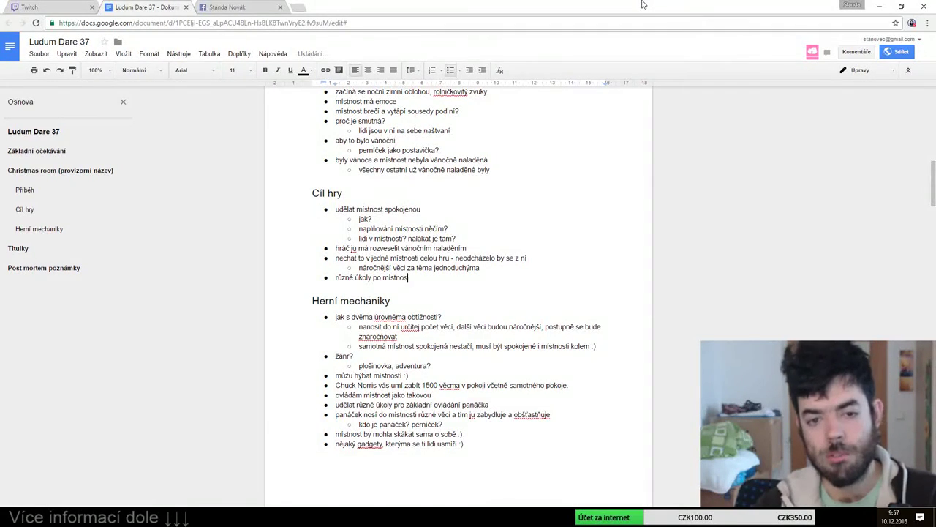
key(Return)
key(Tab)
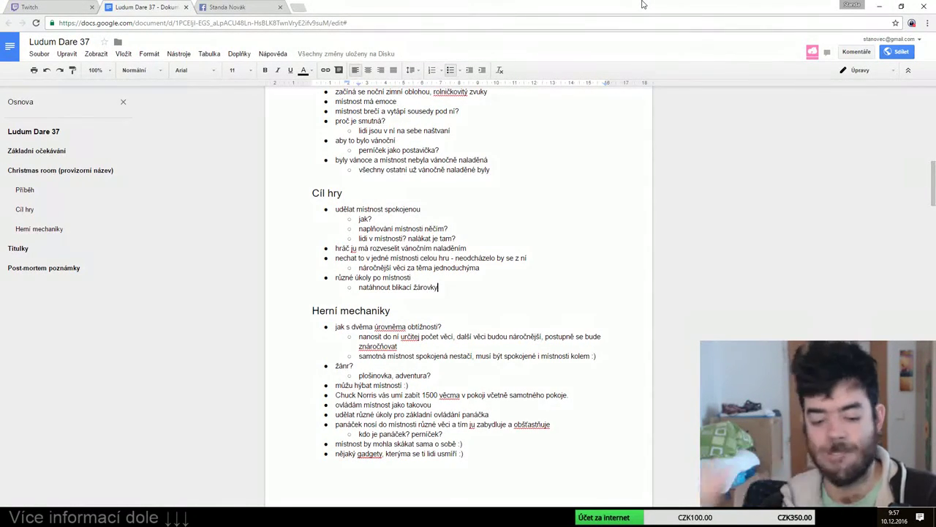
key(ctrl+t)
Search 'unity physics rope' and follow the rope question to the HingeJoint scripting reference
text(uni)
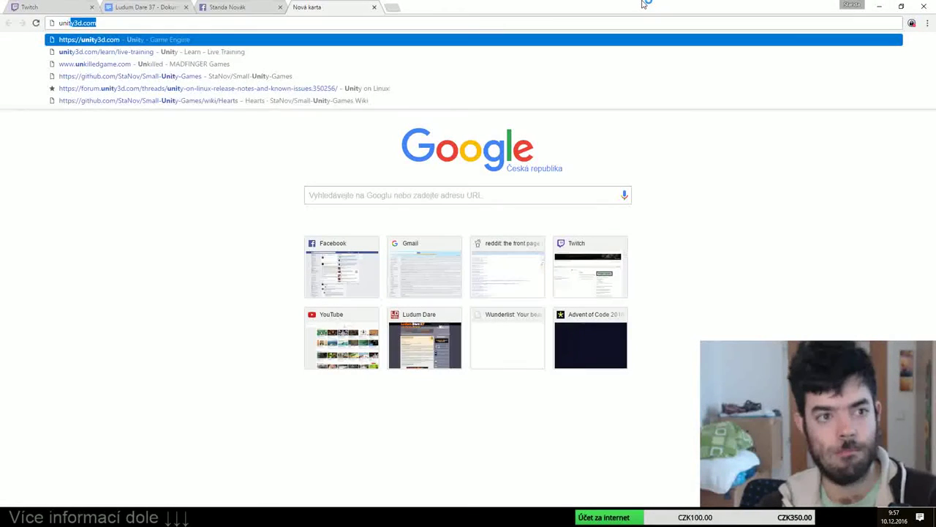
text(ty ph)
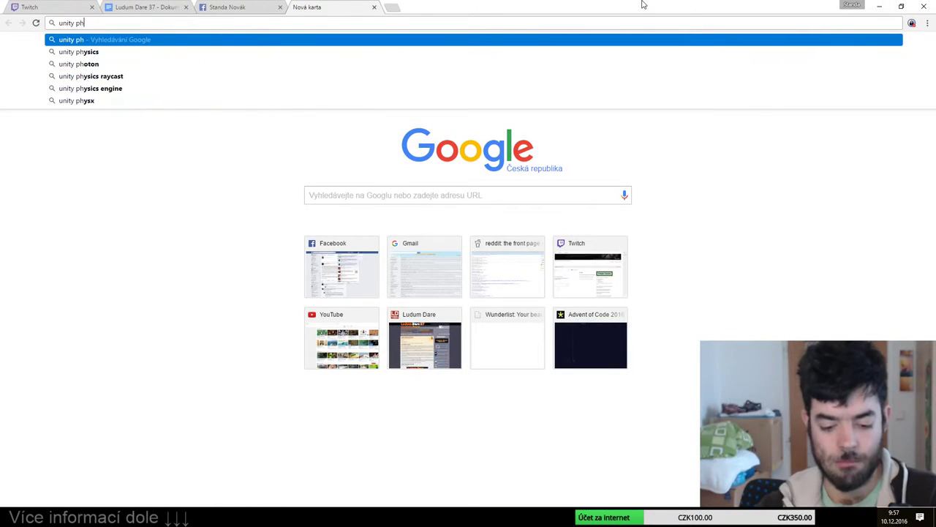
text(ysics)
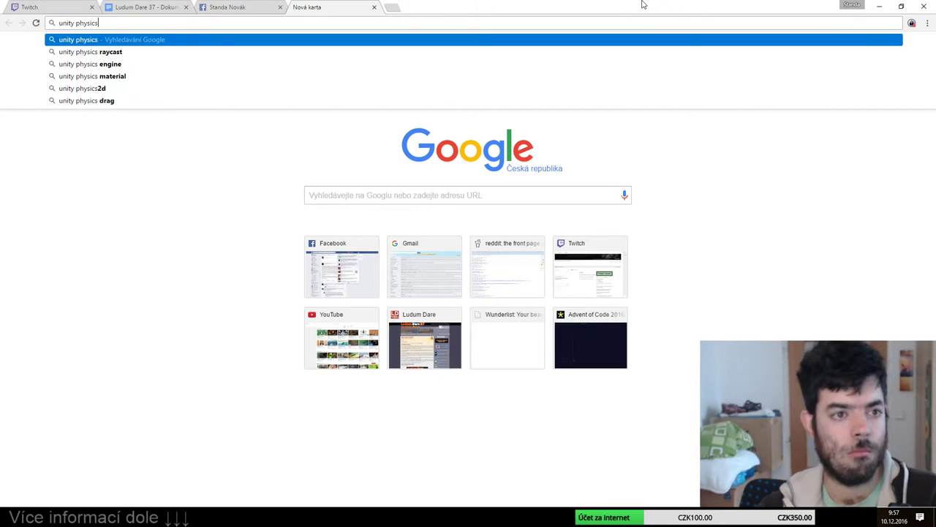
text( rope)
key(Return)
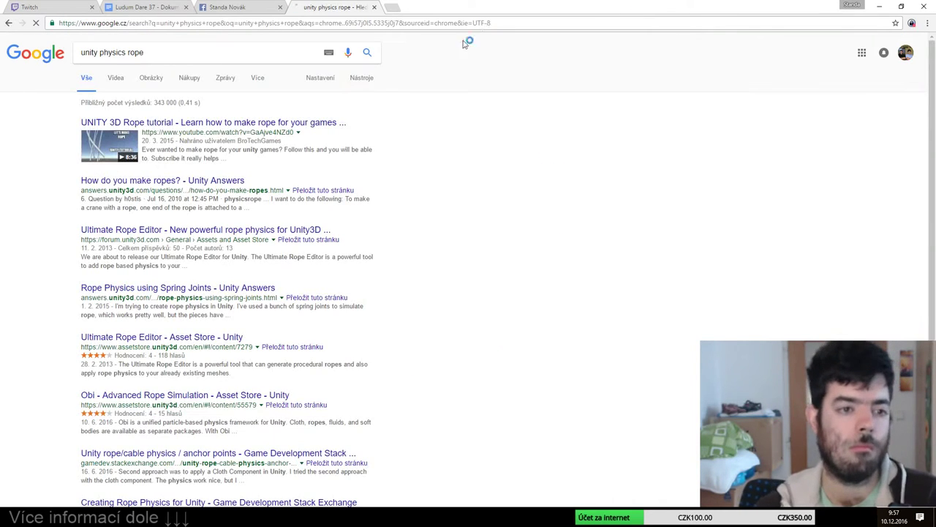
click(166, 187)
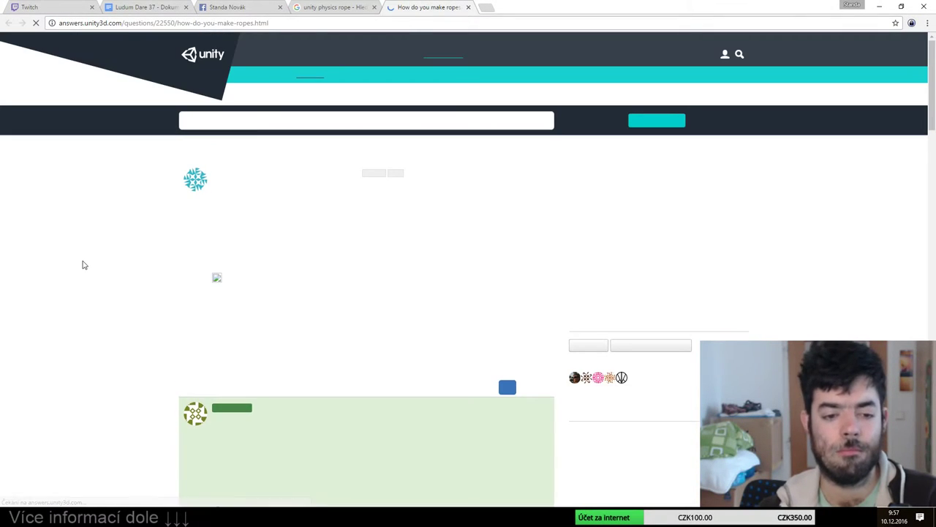
scroll(84, 265, down, 2)
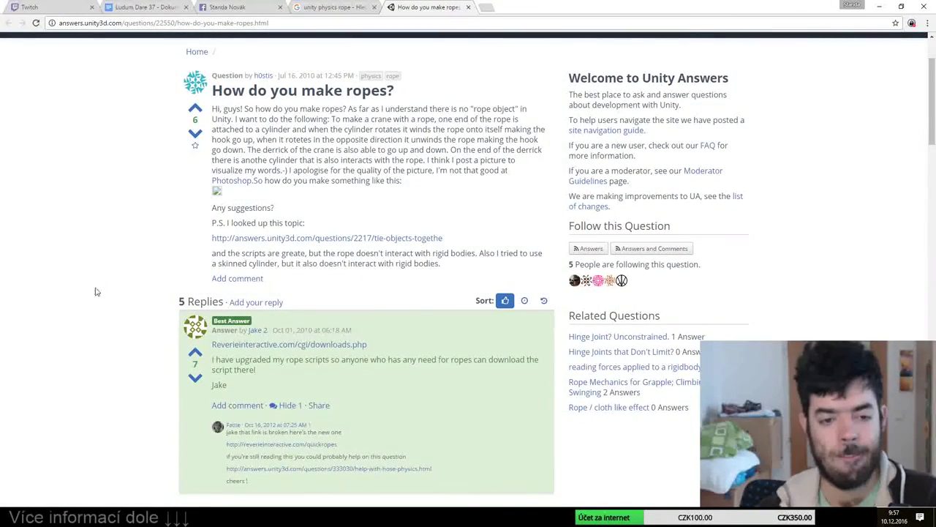
scroll(95, 292, down, 1)
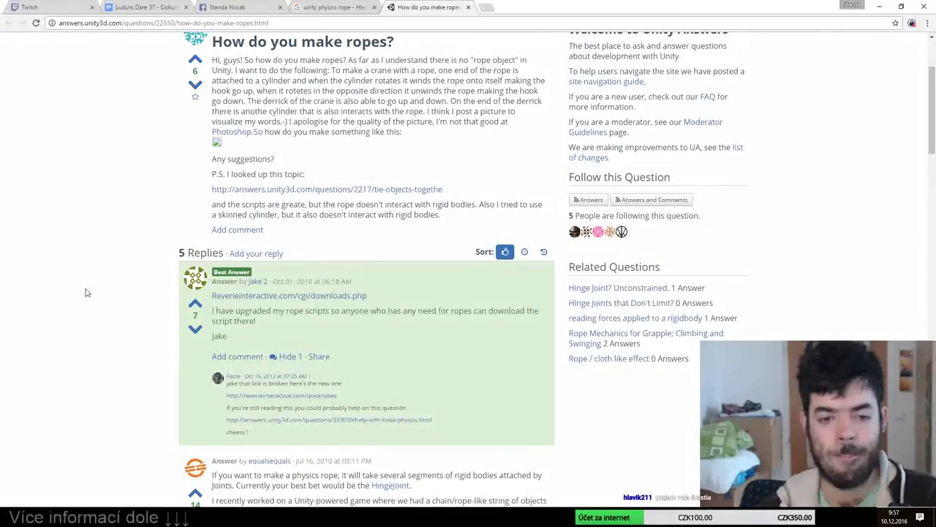
scroll(84, 295, down, 3)
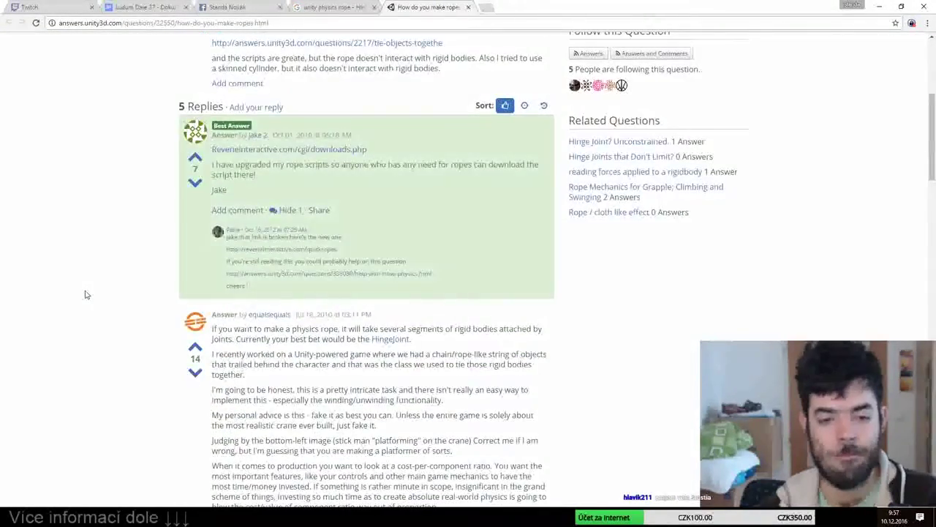
scroll(84, 295, up, 6)
scroll(85, 296, down, 3)
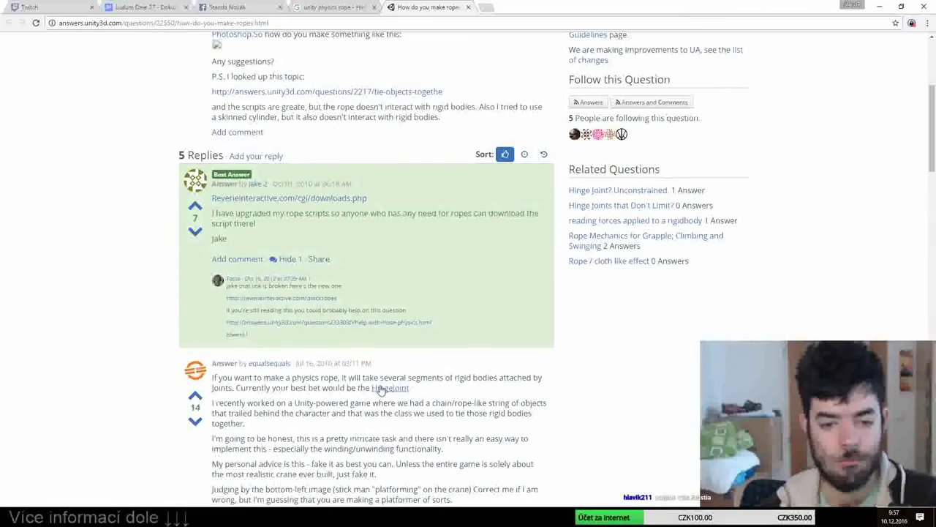
click(381, 388)
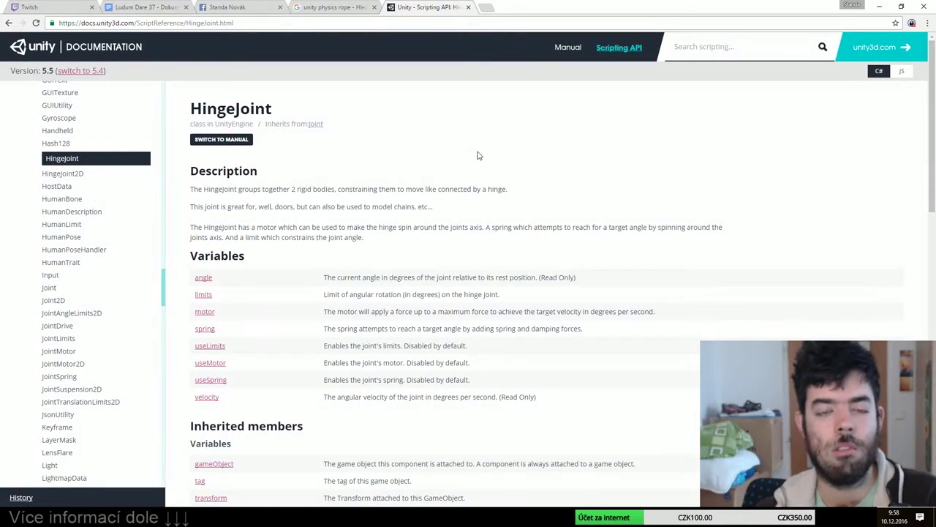
Close the Unity HingeJoint tab and return to the Ludum Dare 37 document
key(ctrl+w)
key(ctrl+w)
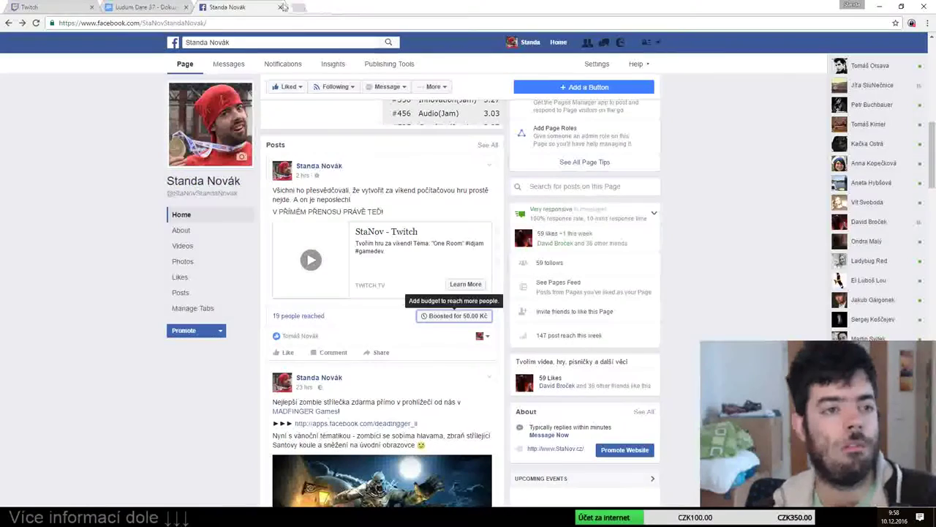
click(139, 7)
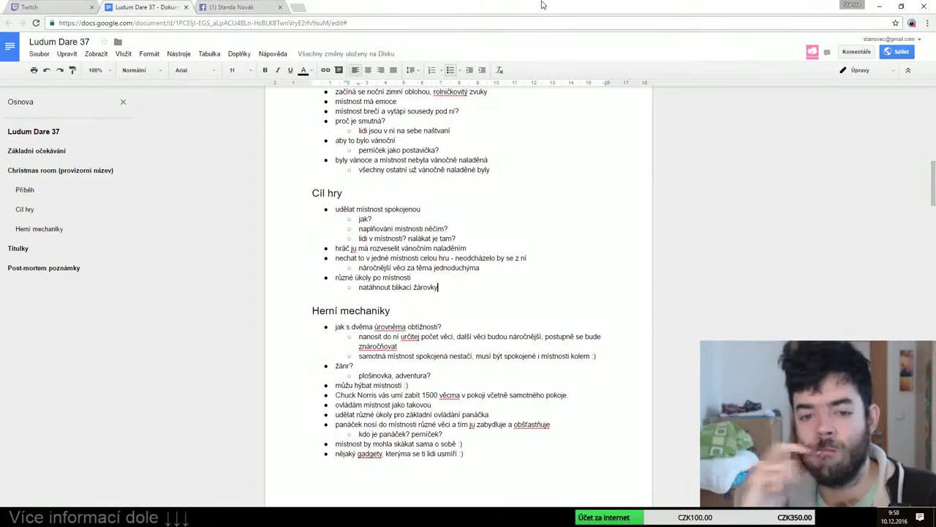
Finish 'donýst hvězdu na vrch stromku' and add story line 'všem v místnosti to bylo jedno, ale perníčkovi to jedno nebylo'
key(Return)
text(don)
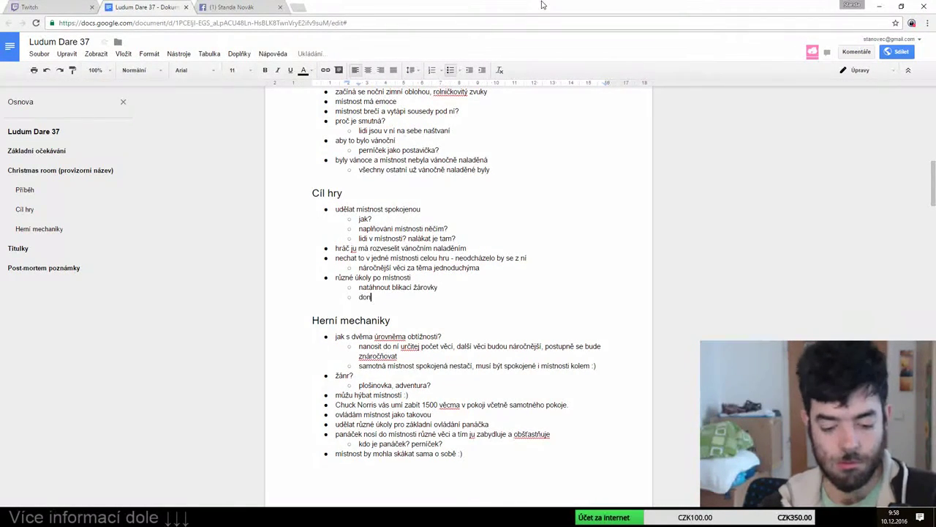
text(ýst hvězdu na vrch stromku)
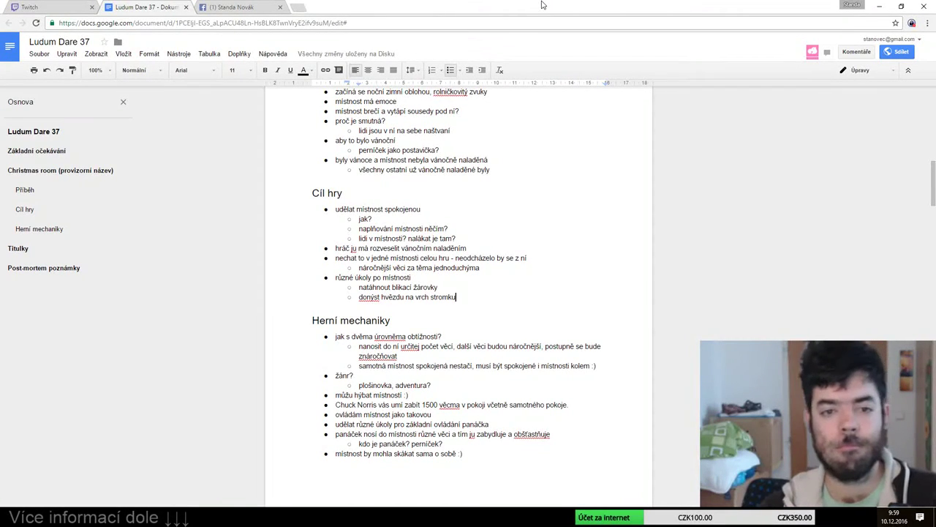
click(505, 169)
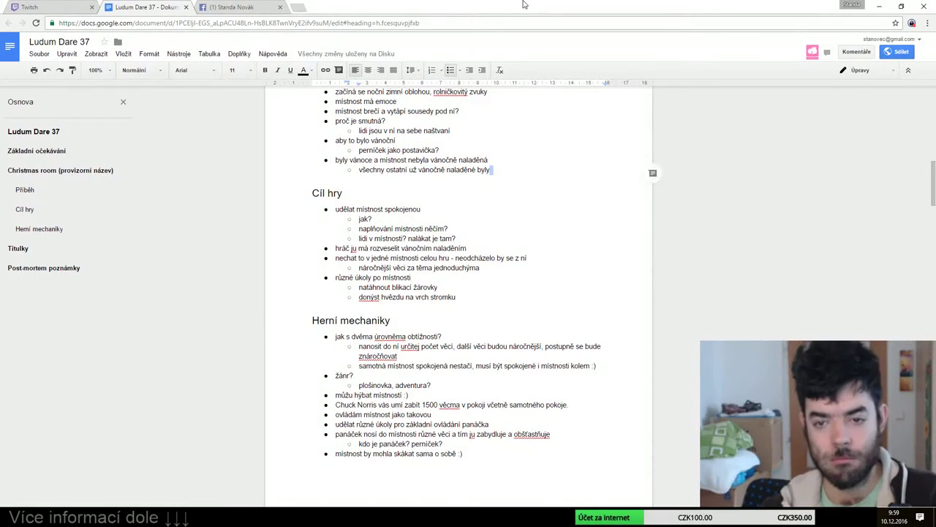
key(Return)
key(Return)
text(všem)
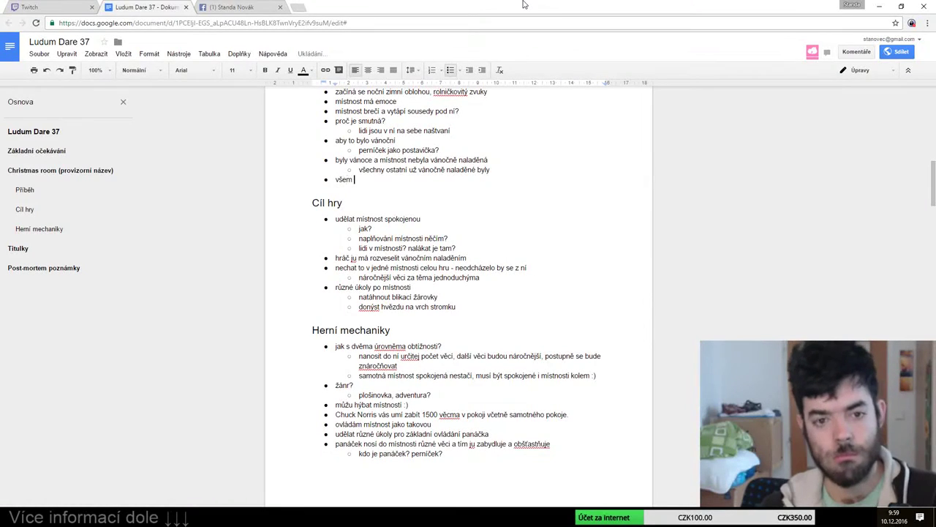
text(to bylo jedn)
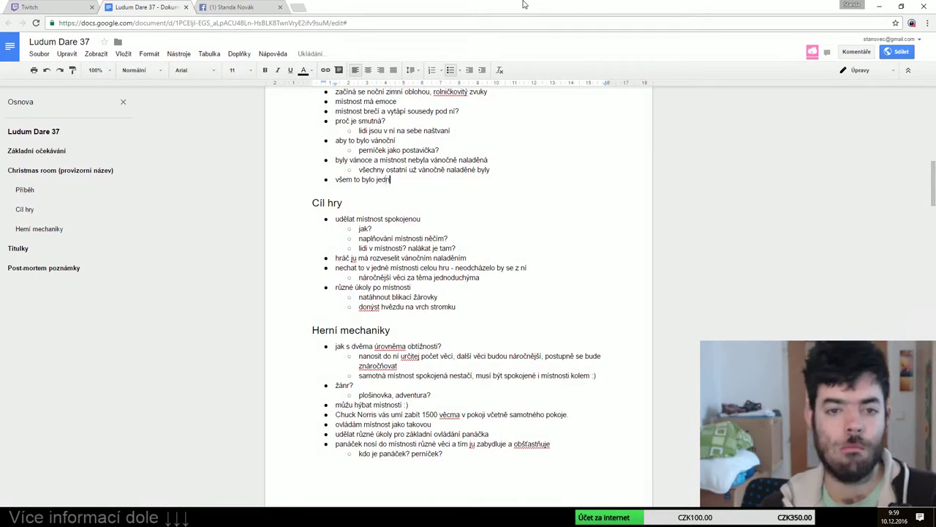
text(o)
key(ctrl+Left)
key(ctrl+Left)
key(ctrl+Left)
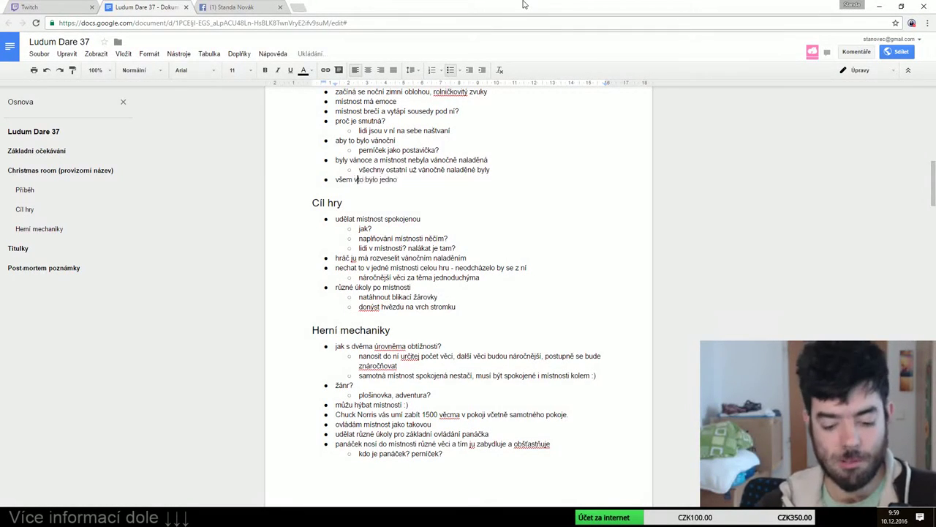
text(v místnosti)
key(End)
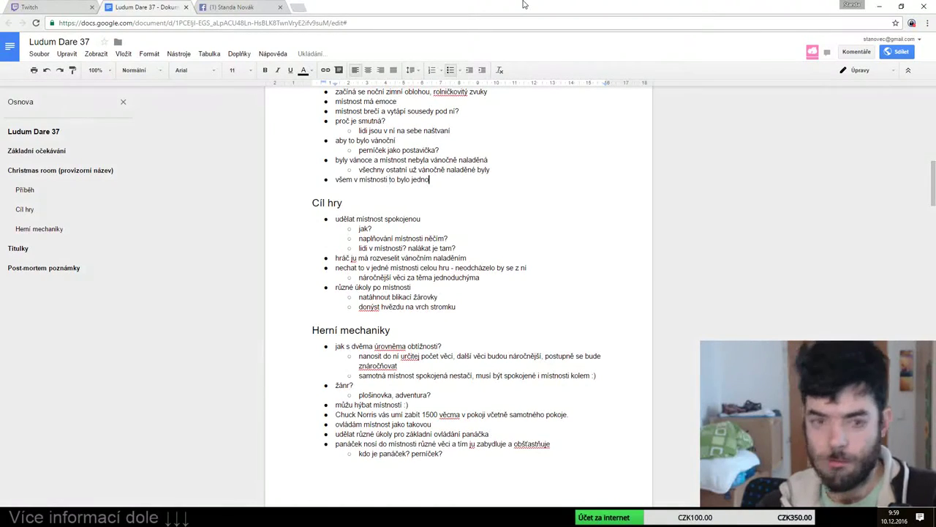
text(, ale perní)
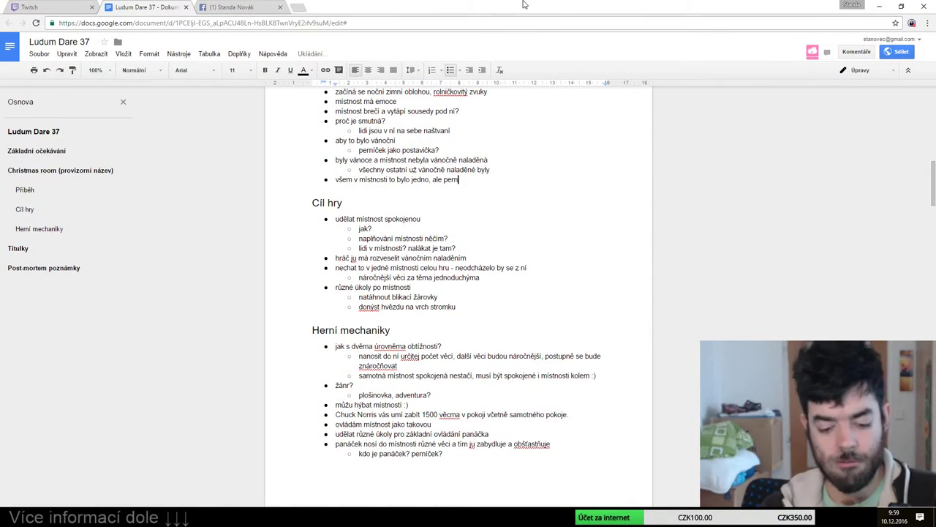
text(čkovi to jedno n)
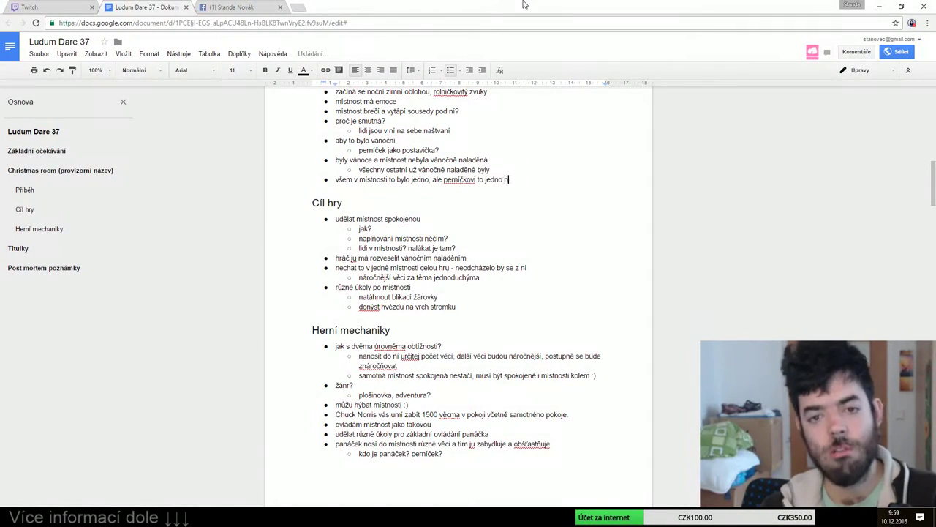
text(ebylo)
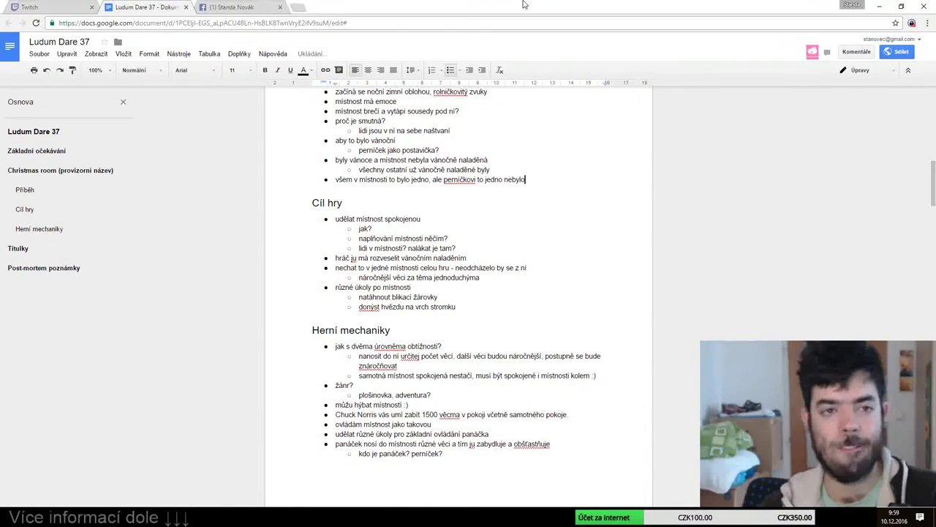
key(ctrl+Tab)
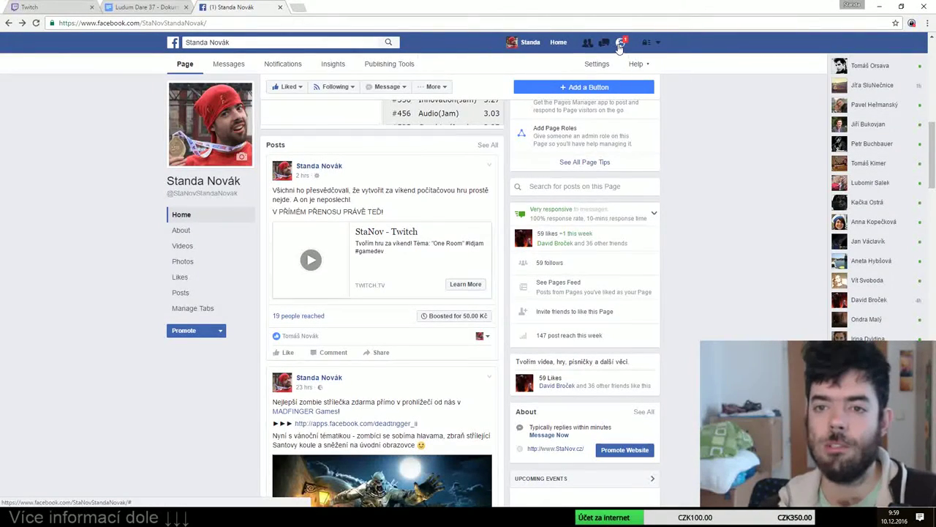
Review the boosted post approval and newest boost details from Facebook notifications
click(620, 44)
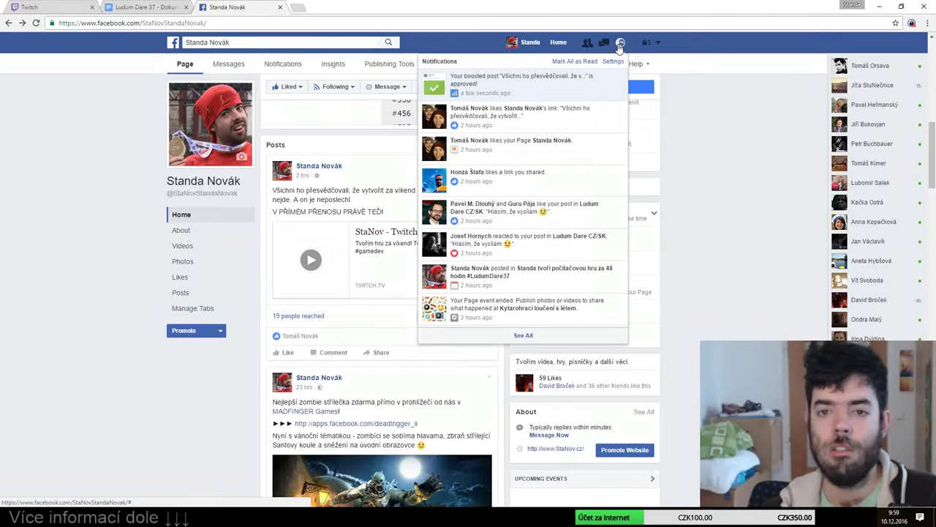
click(520, 82)
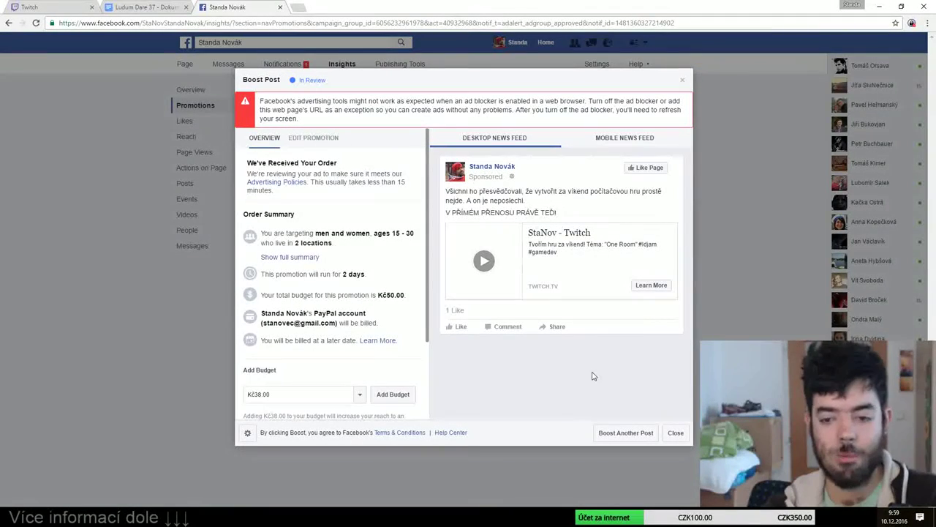
click(674, 433)
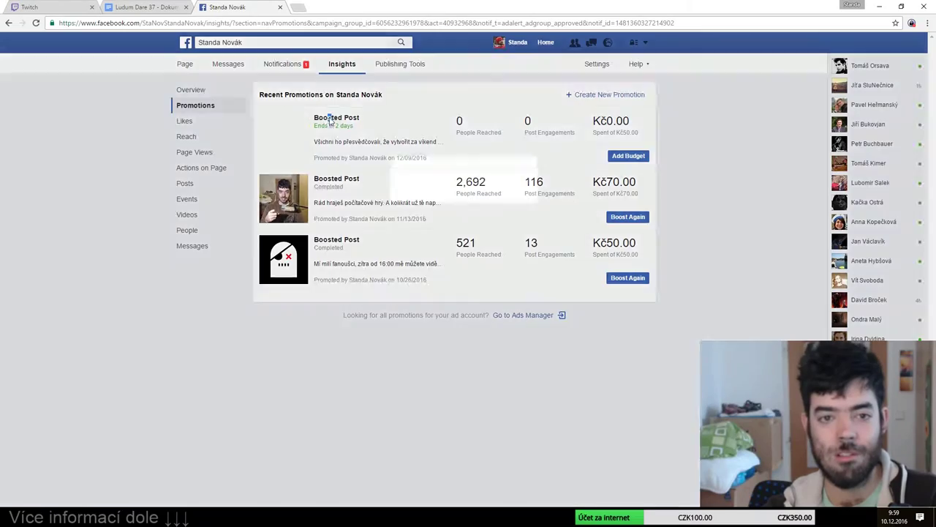
click(330, 121)
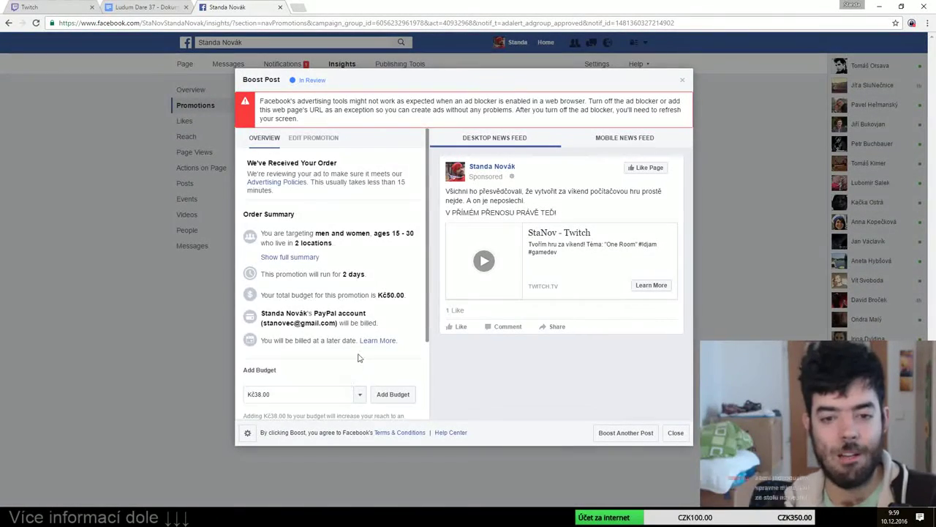
scroll(357, 353, down, 3)
scroll(360, 355, up, 5)
click(674, 432)
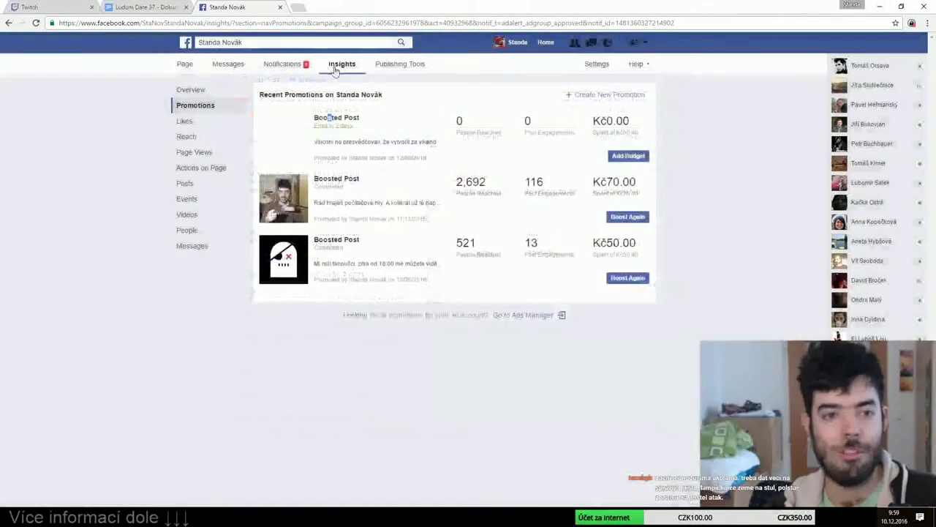
Glance at the page messages and Twitch dashboard, then return to the design document
click(232, 68)
click(73, 7)
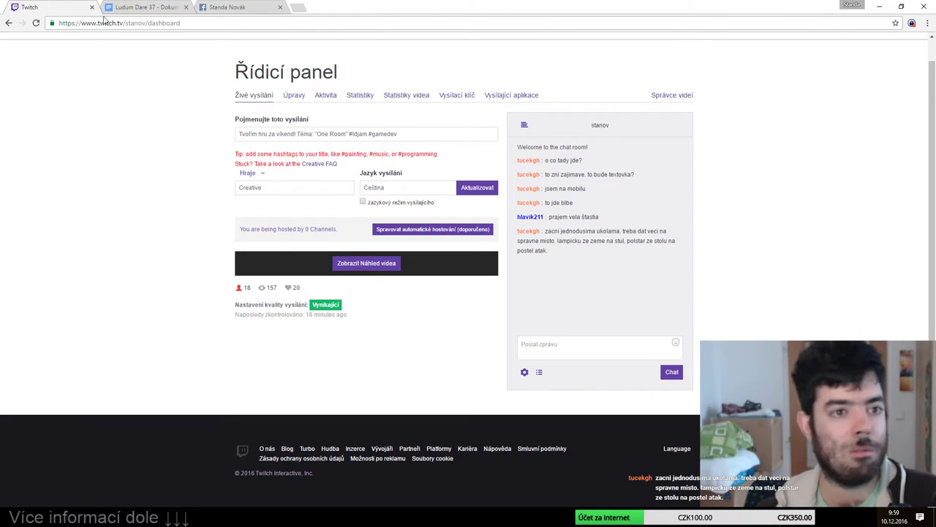
click(138, 6)
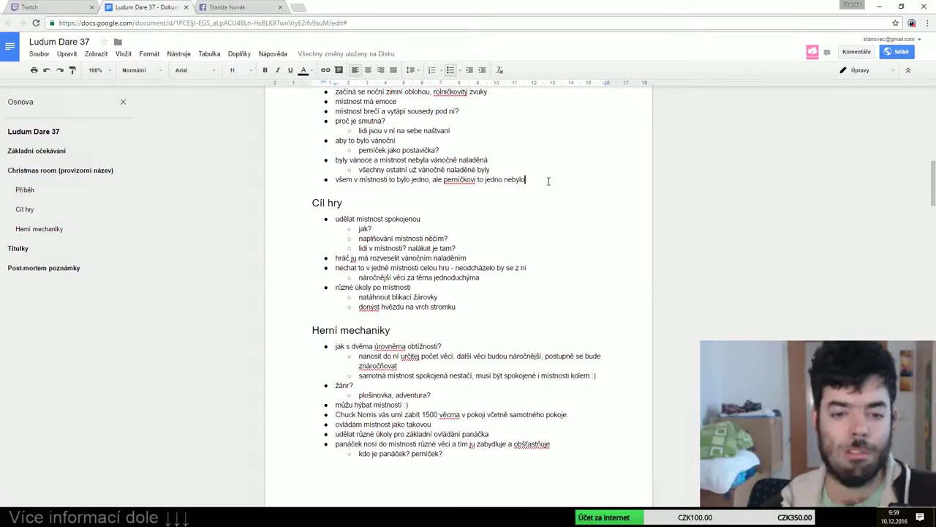
Start a new task sub-bullet below 'donýst hvězdu na vrch stromku' for the pillow task
click(467, 306)
key(Return)
text(zvednout polštář ze země na postel)
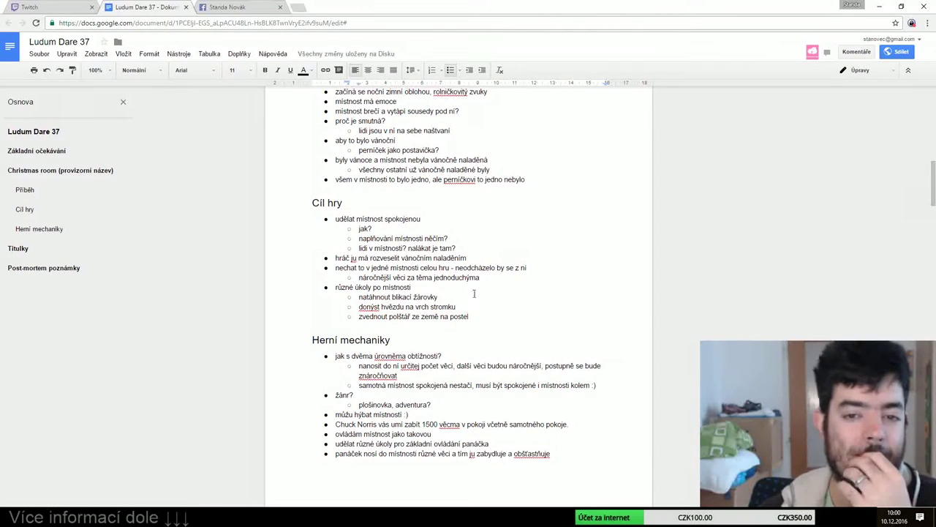
click(66, 6)
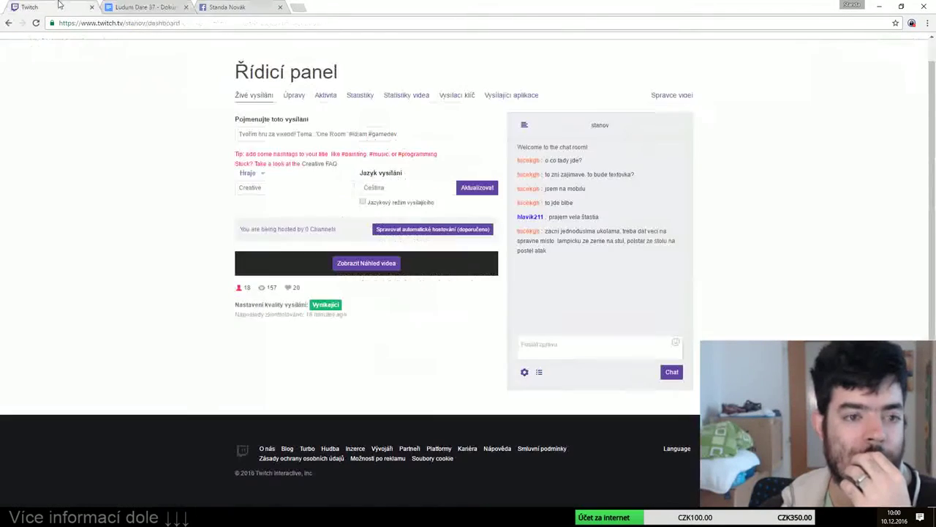
click(152, 6)
click(227, 7)
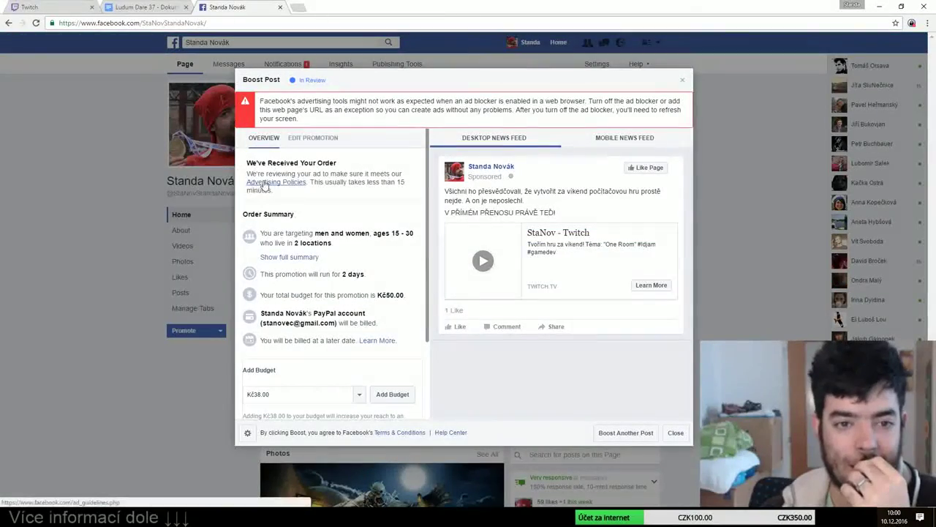
click(685, 84)
scroll(710, 247, down, 3)
scroll(185, 376, down, 4)
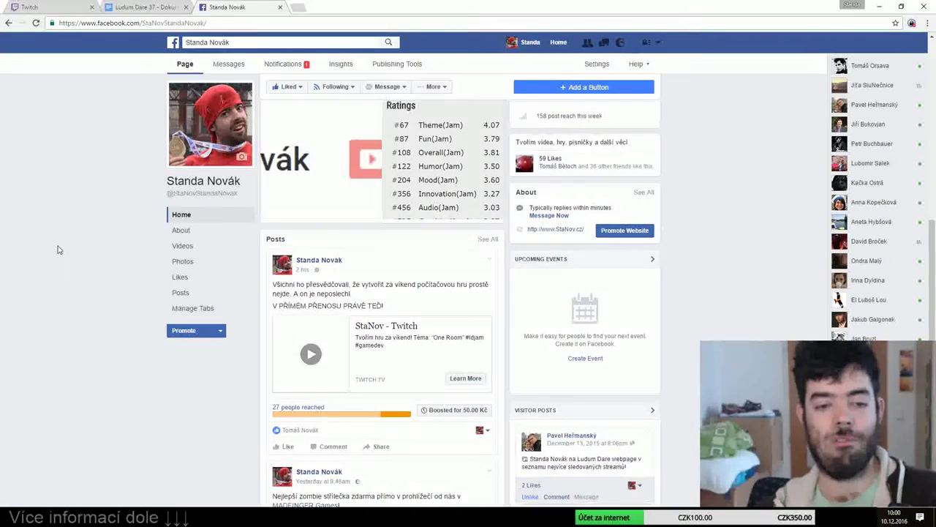
click(84, 6)
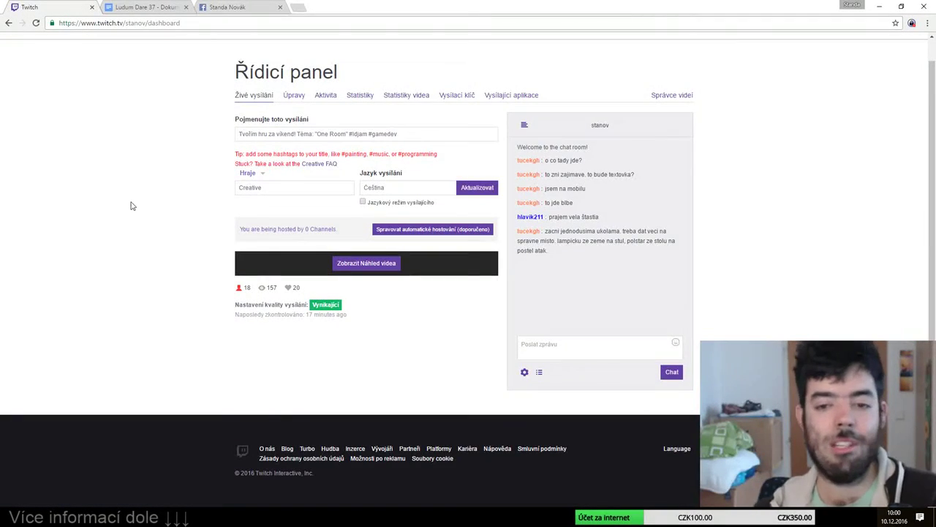
click(144, 7)
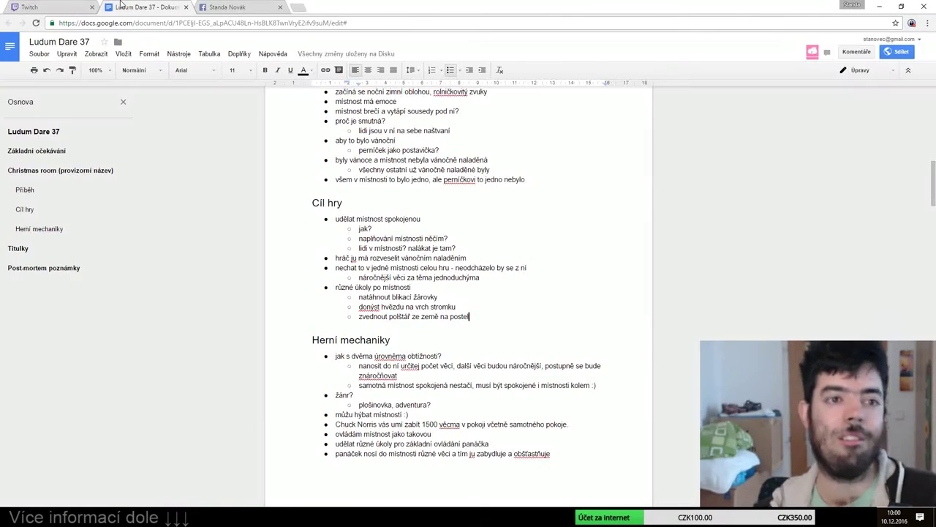
click(509, 314)
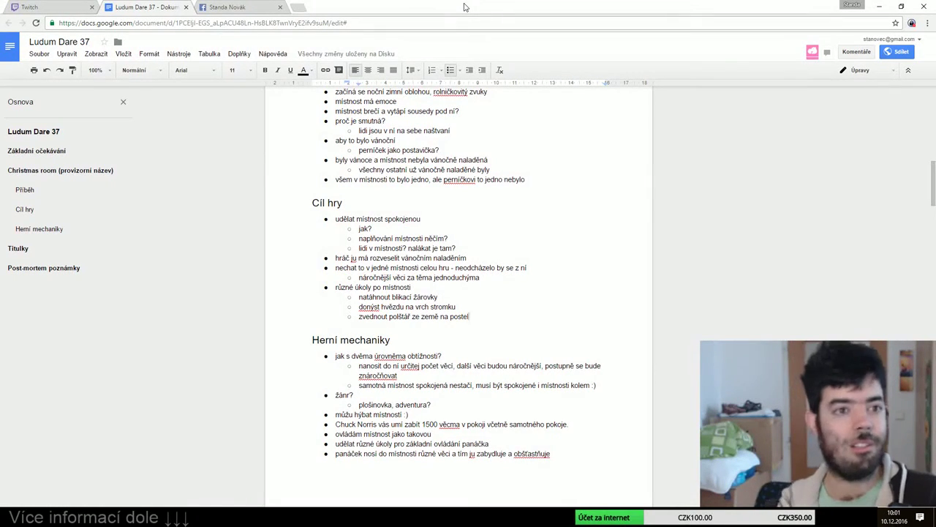
click(281, 6)
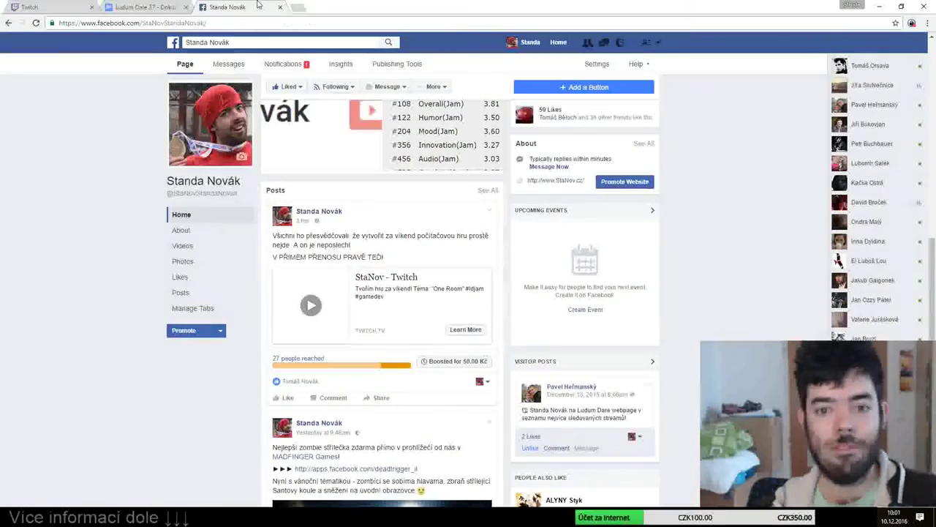
click(59, 6)
click(123, 6)
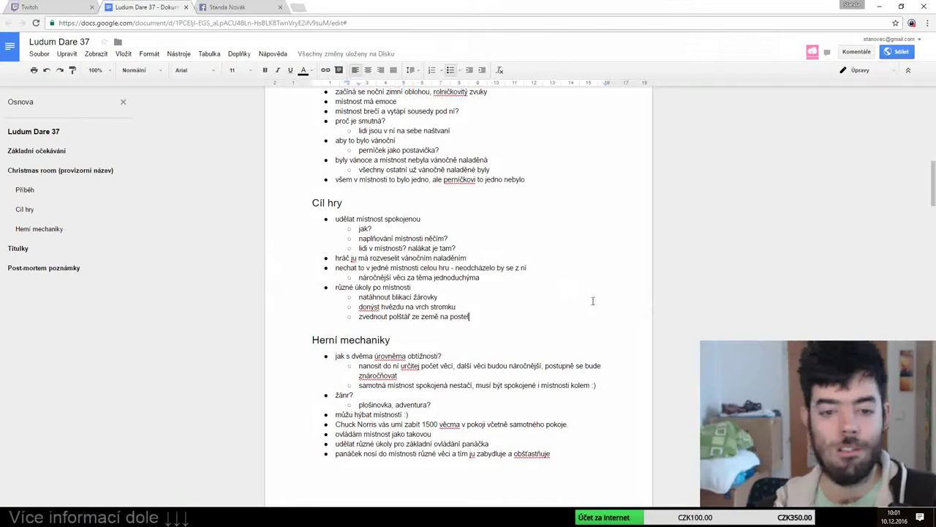
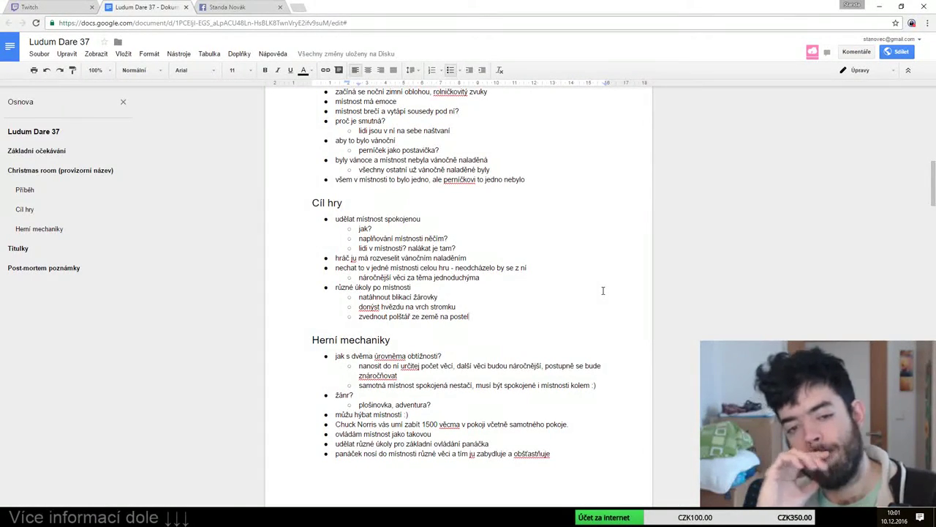
End the story sentence 'The room was sad' with a period
scroll(600, 285, up, 1)
scroll(595, 273, up, 2)
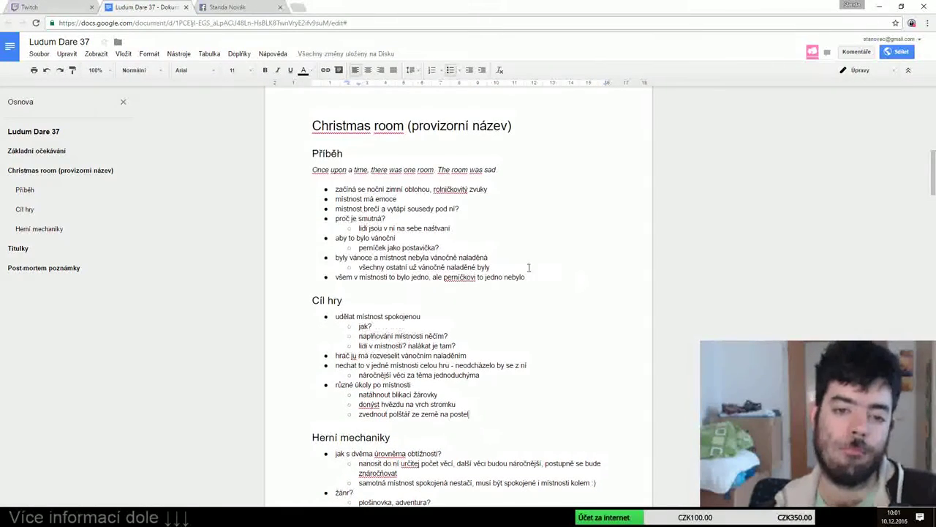
text(.)
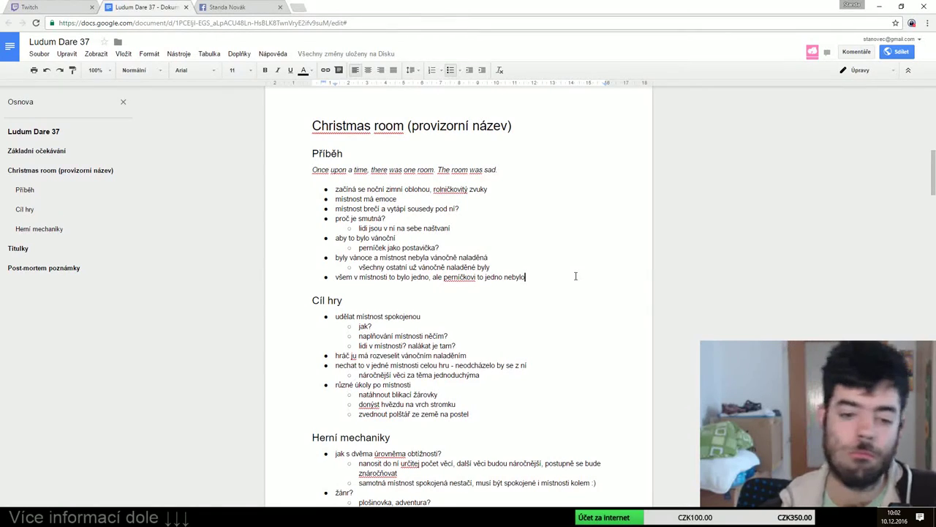
Add the room task 'přepnout telku na vánoční pohádku :)' below the pillow task
click(480, 415)
key(Return)
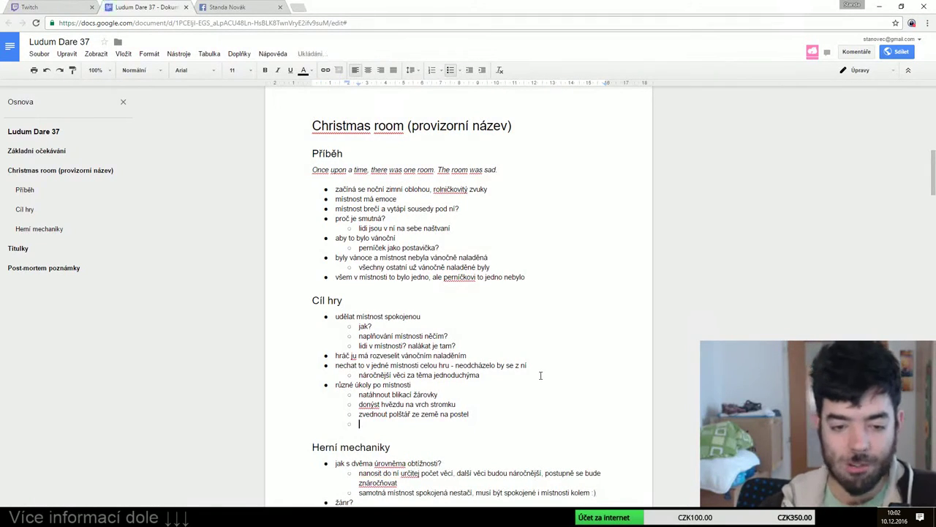
text(vypnout t)
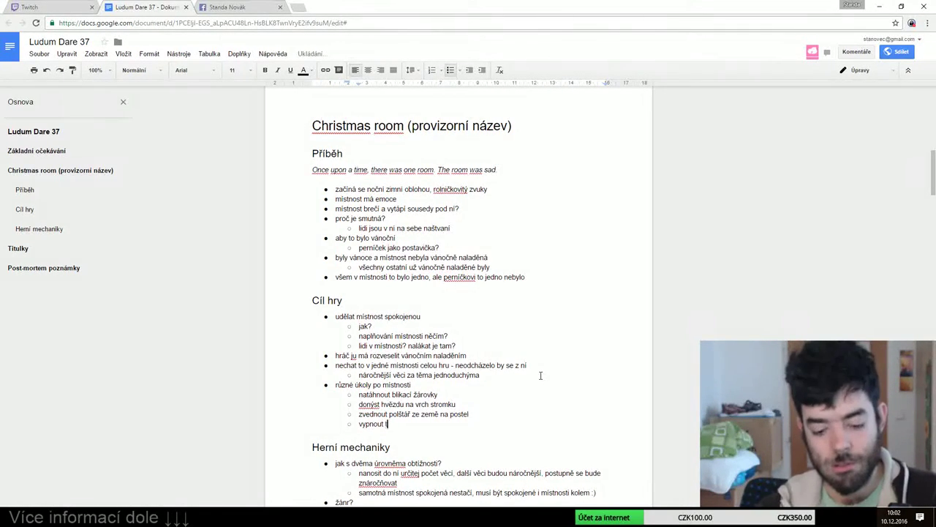
text(elku)
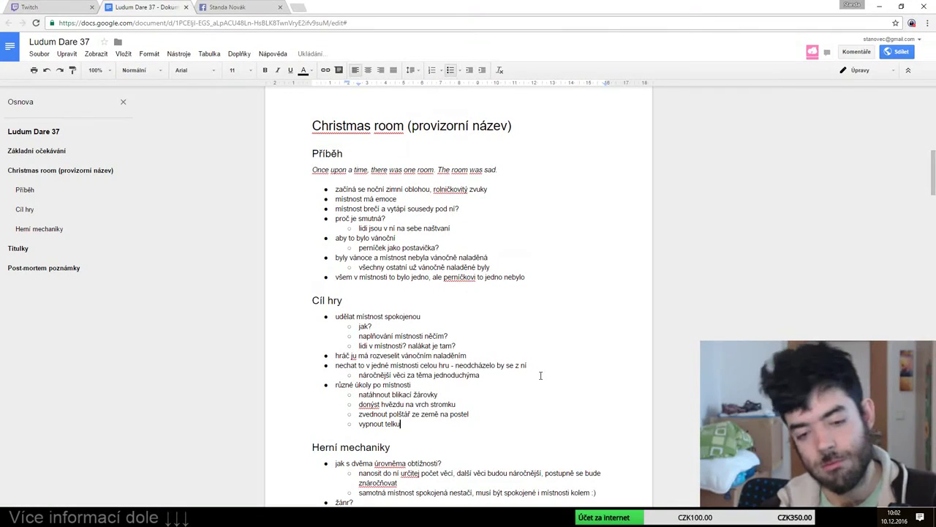
key(ctrl+BackSpace)
key(ctrl+BackSpace)
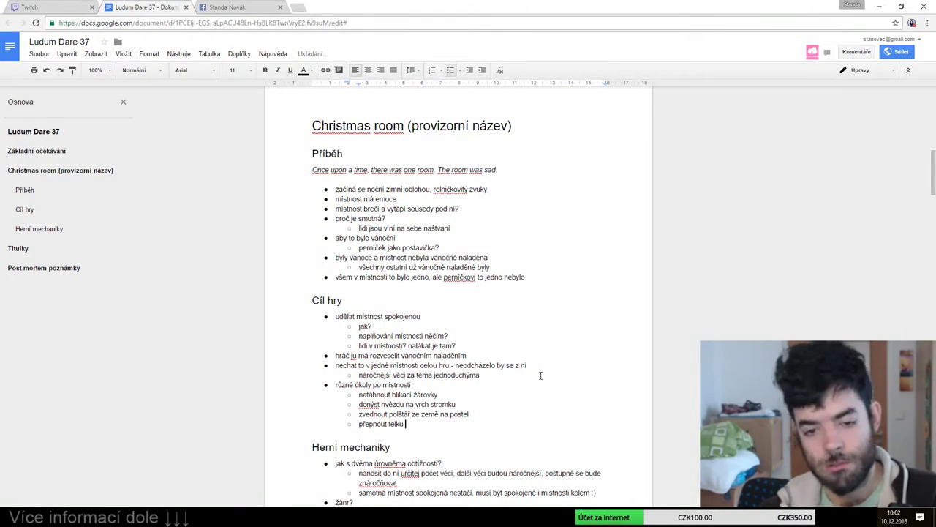
text(na vánoční po)
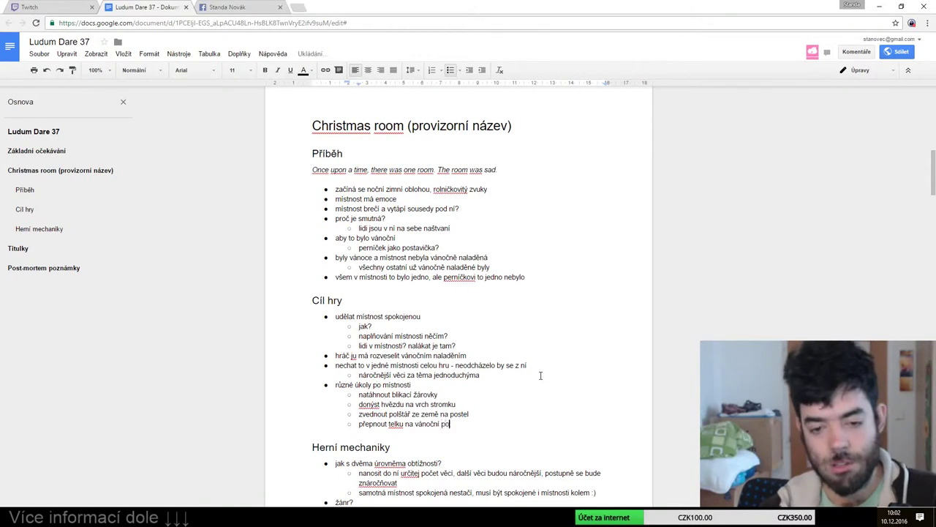
text(hádku :))
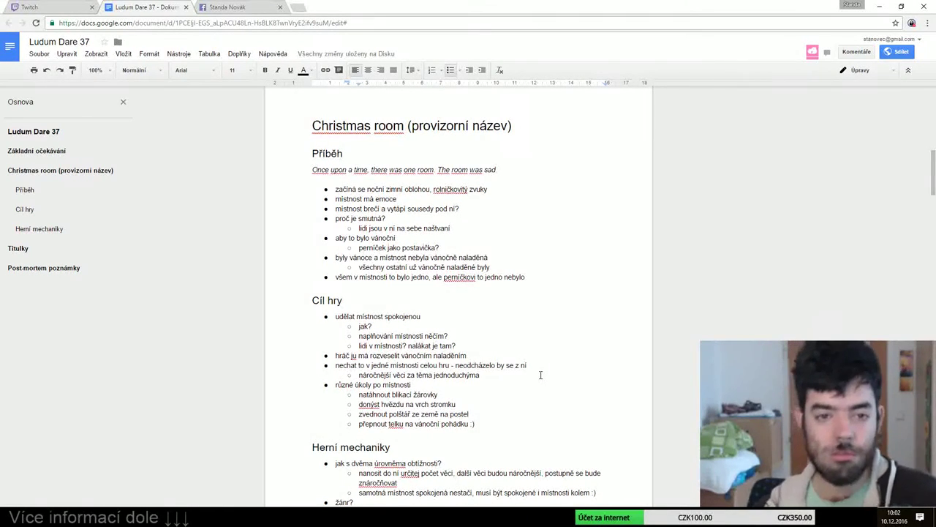
Add a 'skákací adventura' bullet directly under the document title
text(.)
click(524, 128)
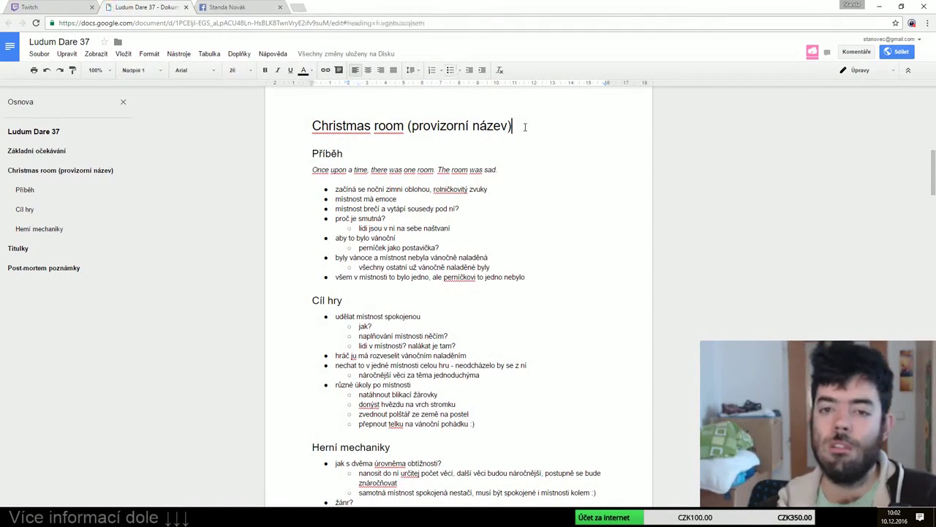
key(Return)
key(ctrl+shift+8)
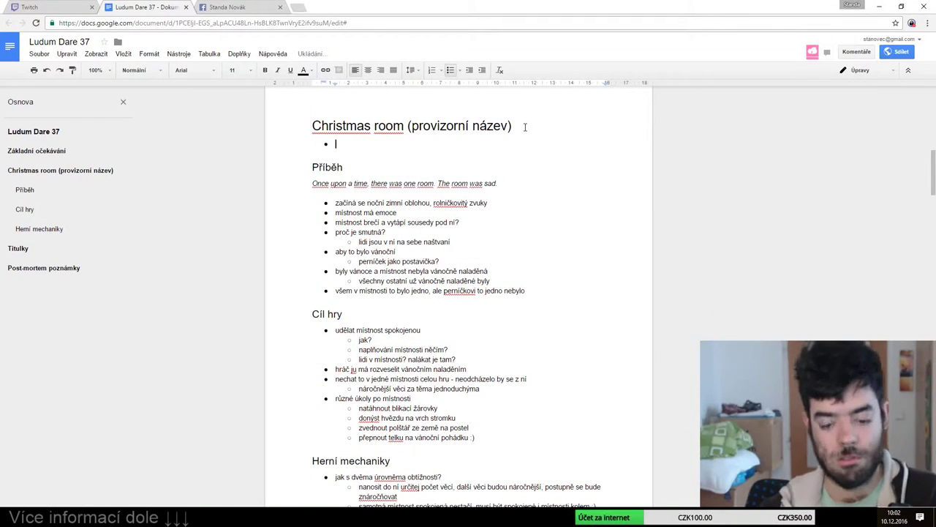
text(skákací adventura)
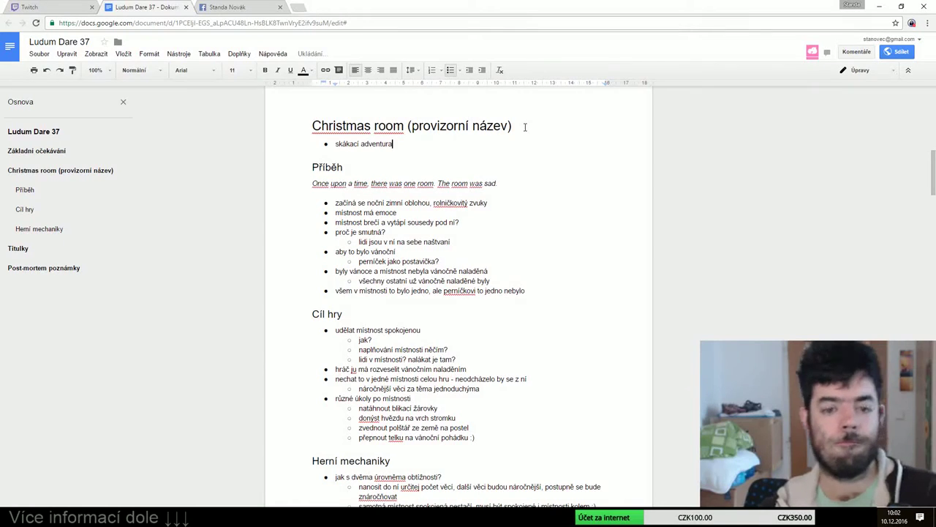
Add mechanics bullets 'hráč hraje za perníčka' and 'perníček umí skákat' with an indented follow-up question
scroll(487, 318, down, 3)
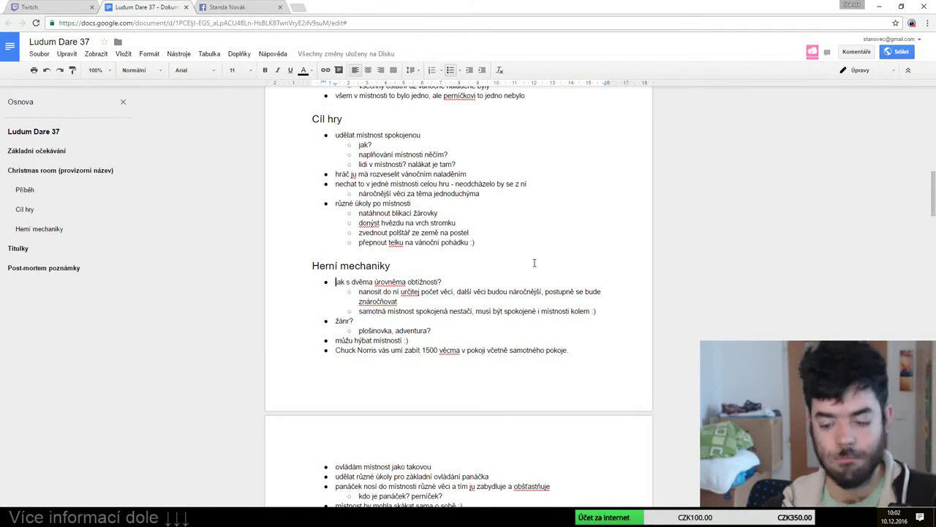
key(Return)
text(hráč hraje za perníčka)
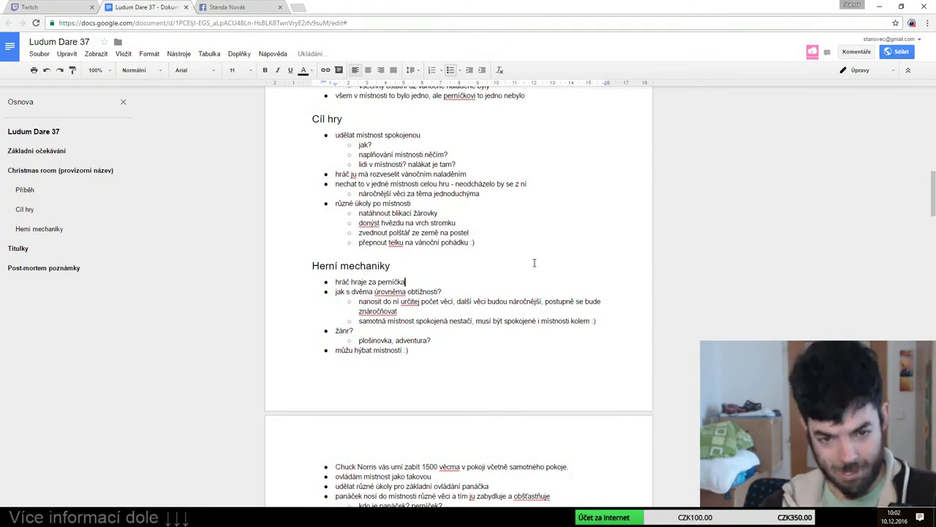
key(Return)
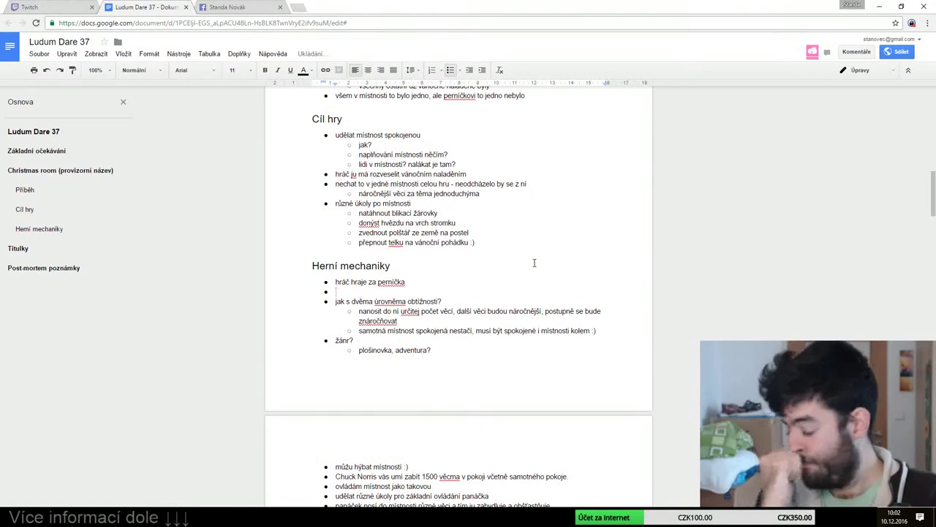
text(perníček u)
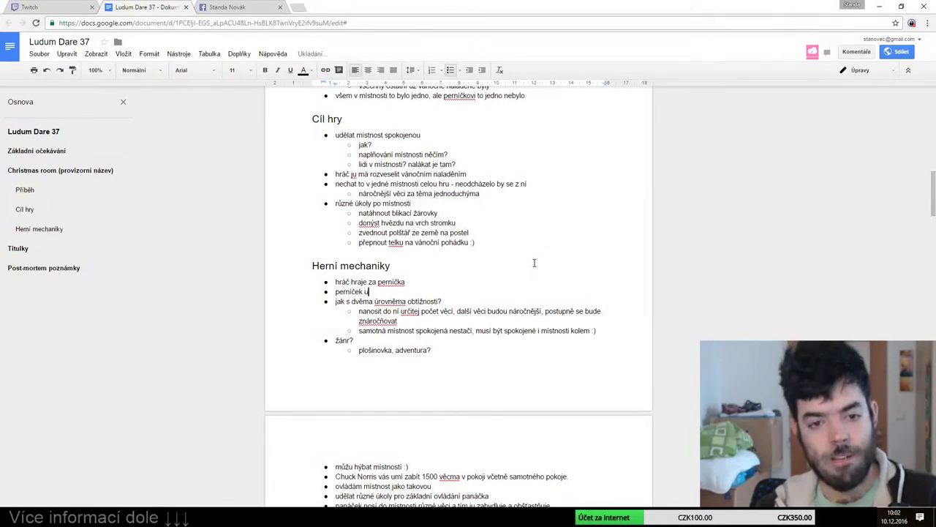
text(mí skákat)
key(Return)
key(Tab)
text(je)
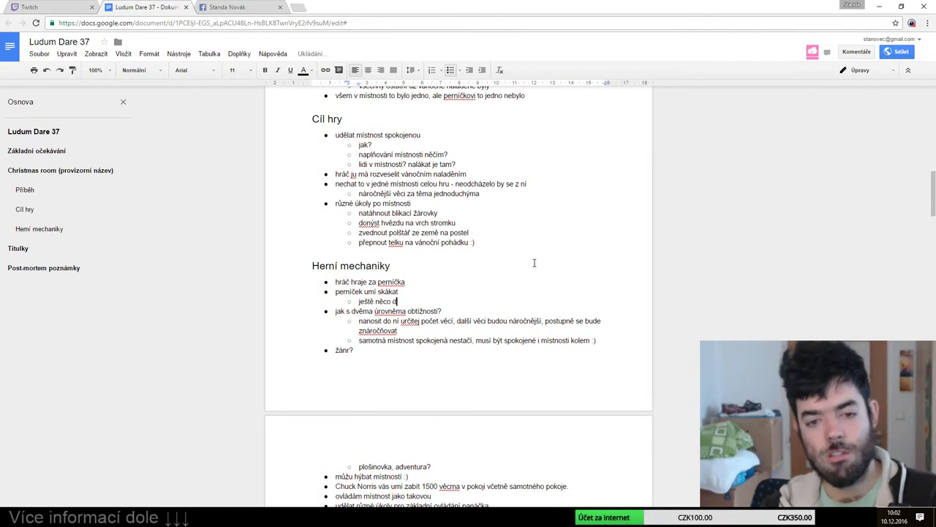
text(alšího?)
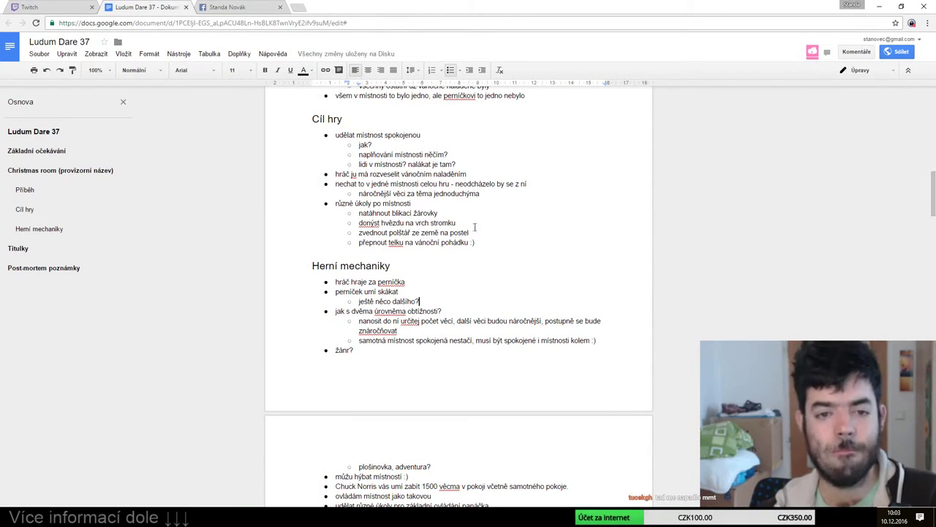
Delete the 'žánr?' bullet and its 'plošinovka, adventura?' sub-item
scroll(474, 312, down, 1)
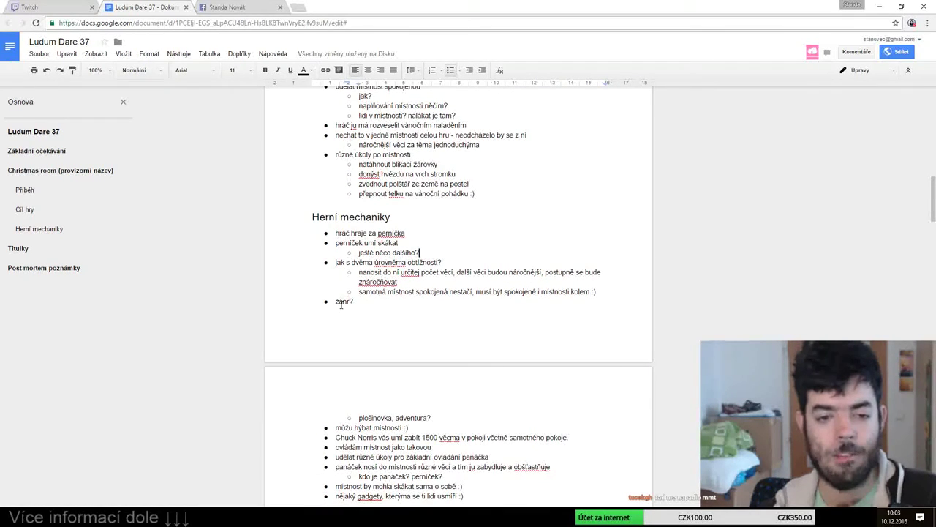
key(BackSpace)
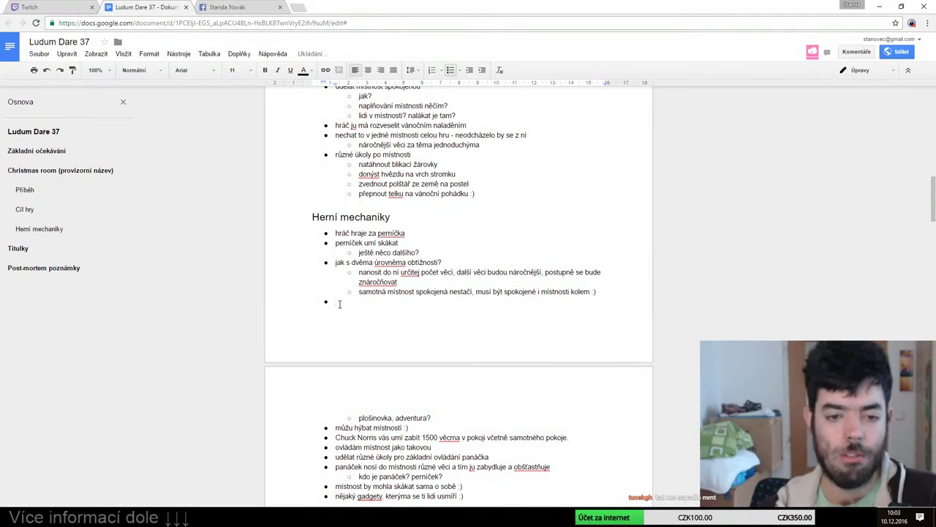
key(BackSpace)
key(BackSpace)
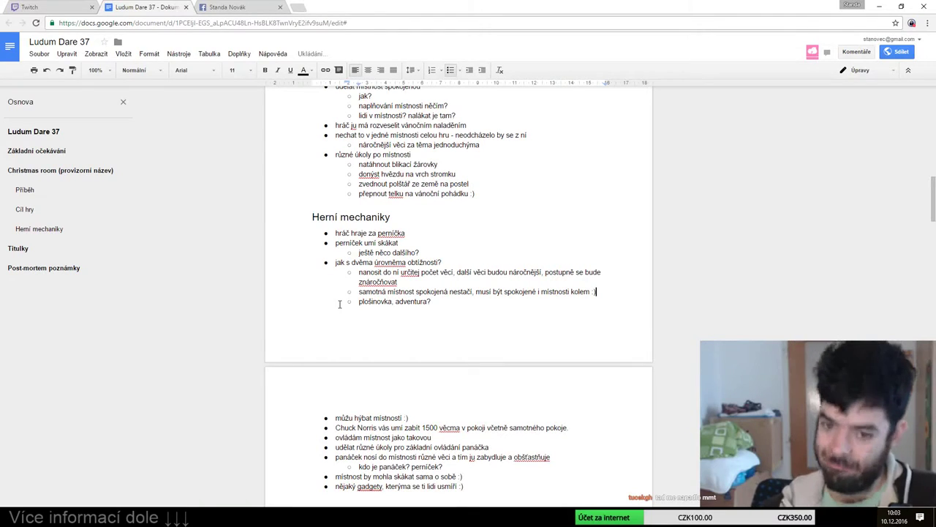
triple_click(339, 304)
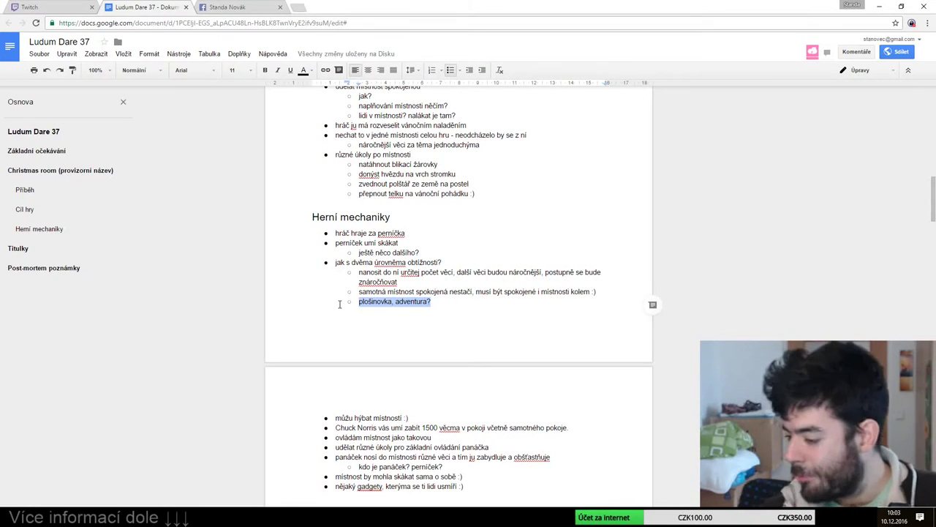
key(BackSpace)
key(BackSpace)
key(BackSpace)
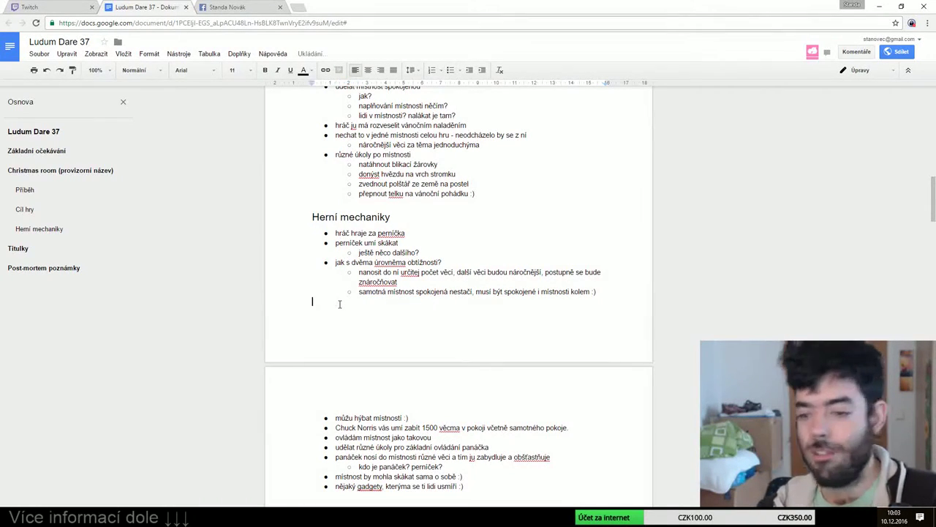
Remove the blank line below the difficulty notes and the Chuck Norris joke bullet
key(ctrl+1)
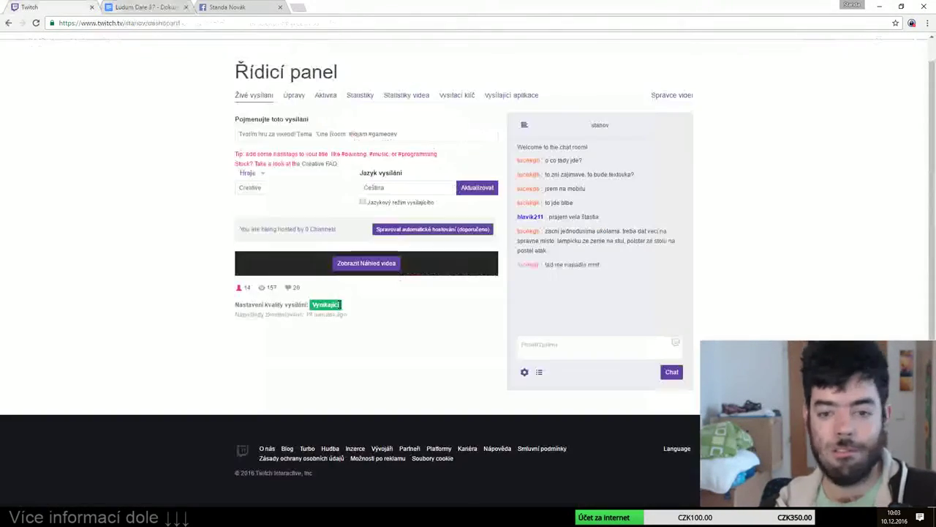
key(ctrl+2)
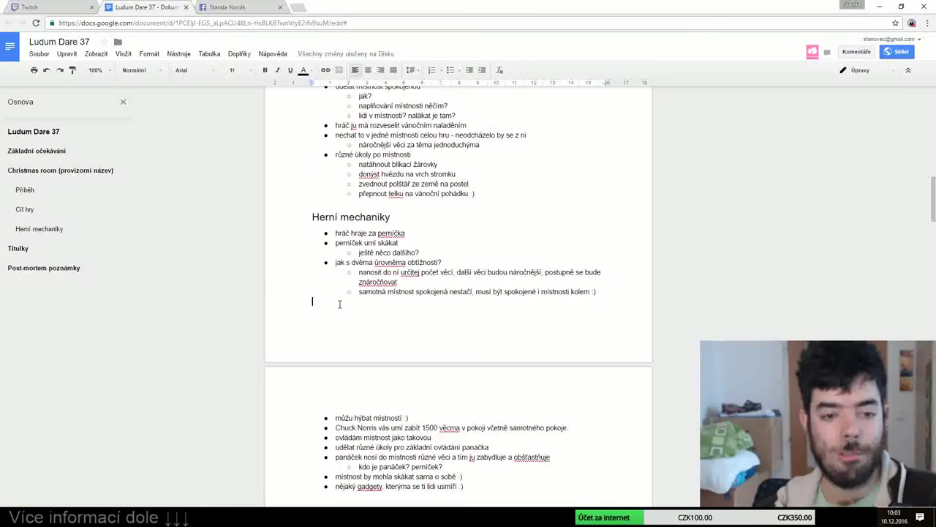
click(340, 304)
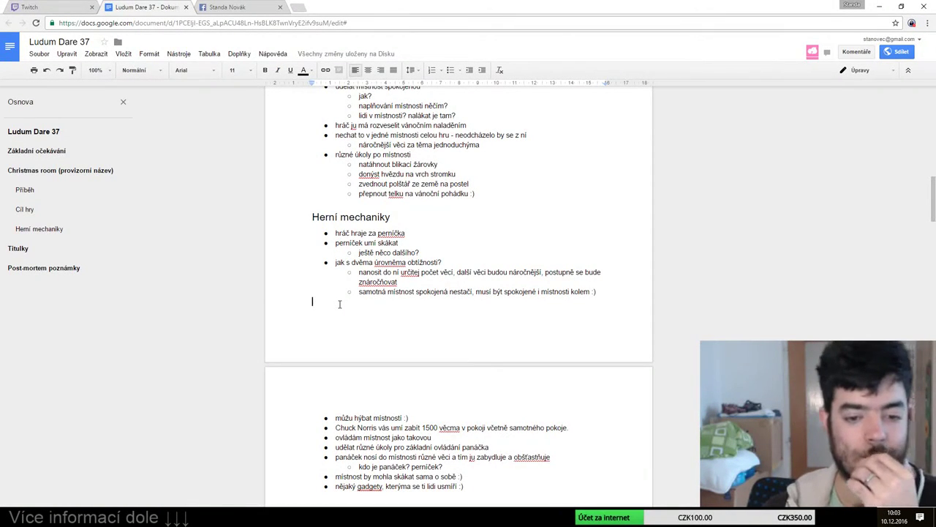
key(Delete)
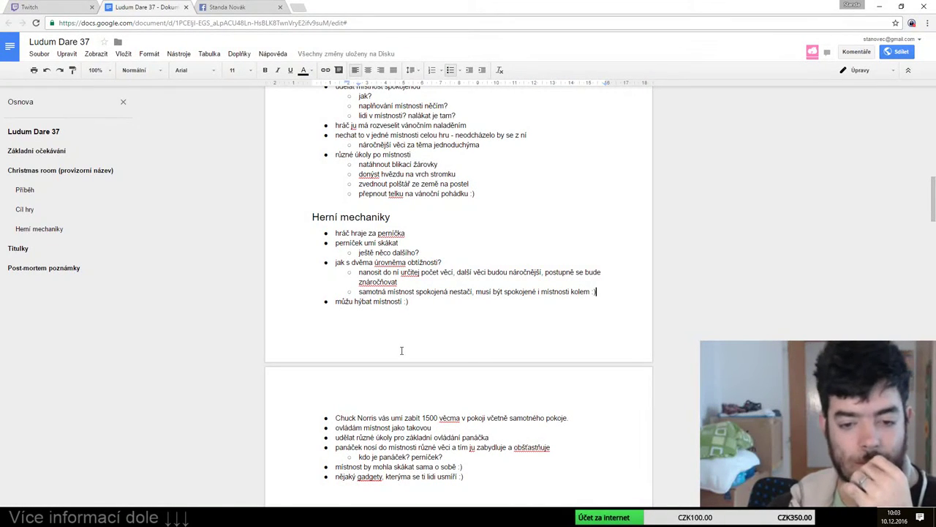
scroll(512, 395, down, 1)
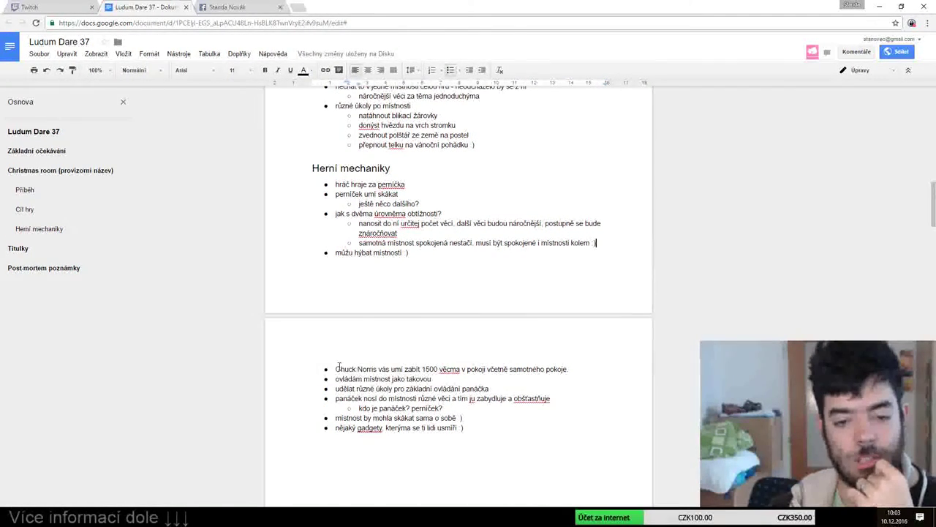
drag(322, 368, 653, 373)
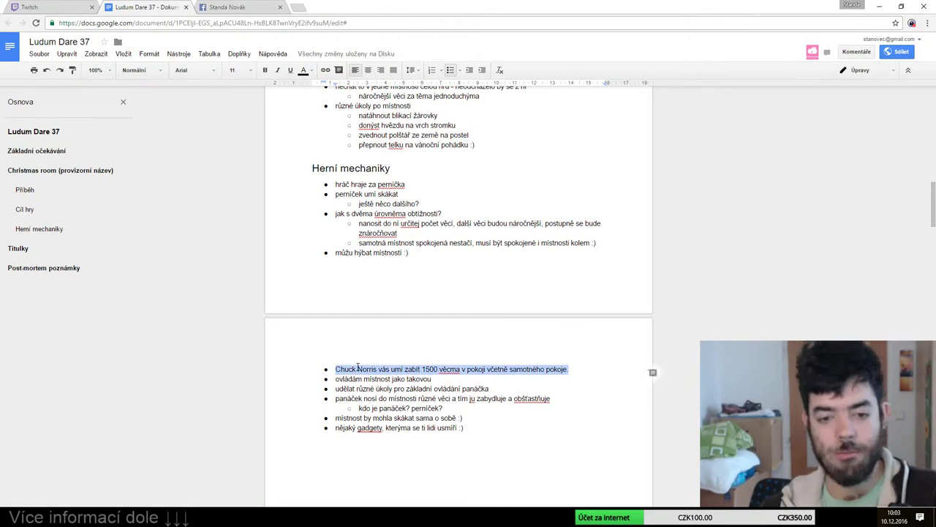
key(BackSpace)
key(Delete)
Delete the room-control bullet and the basic control tasks bullet
key(shift+End)
key(BackSpace)
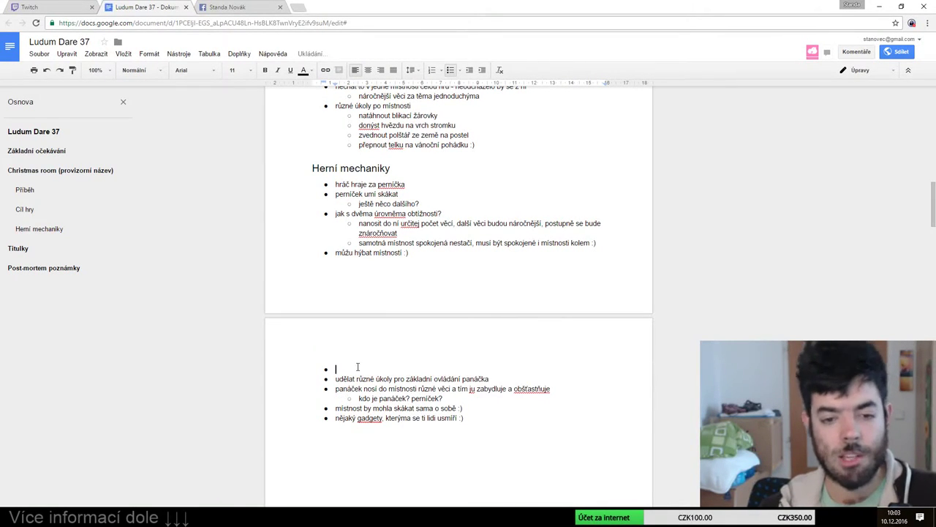
key(Delete)
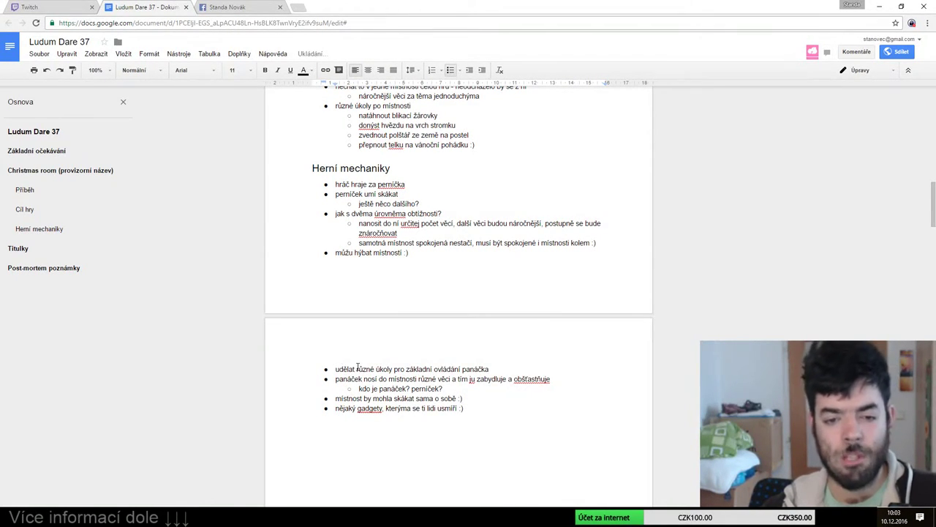
key(shift+End)
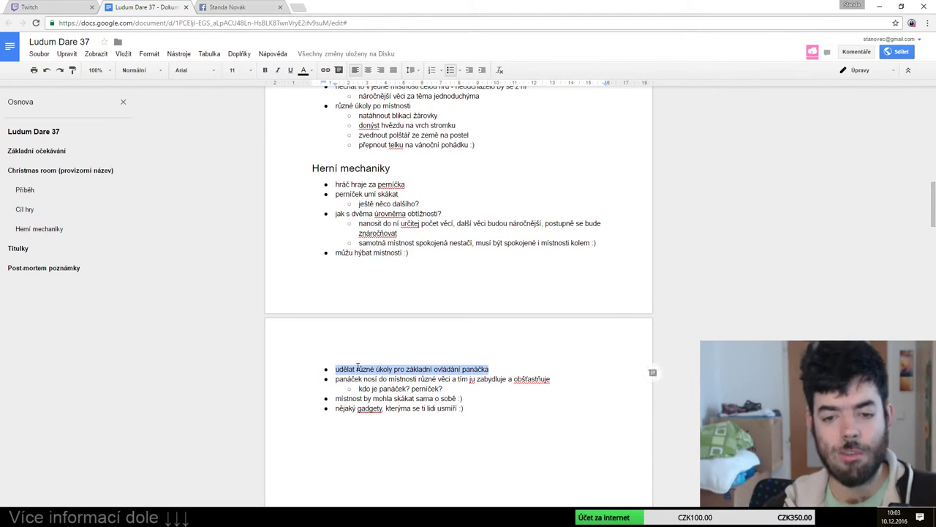
key(BackSpace)
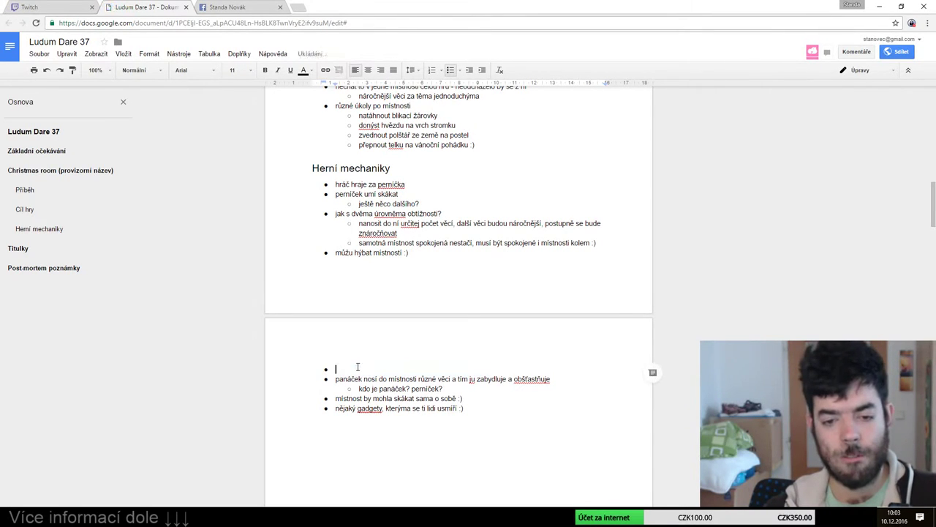
key(Delete)
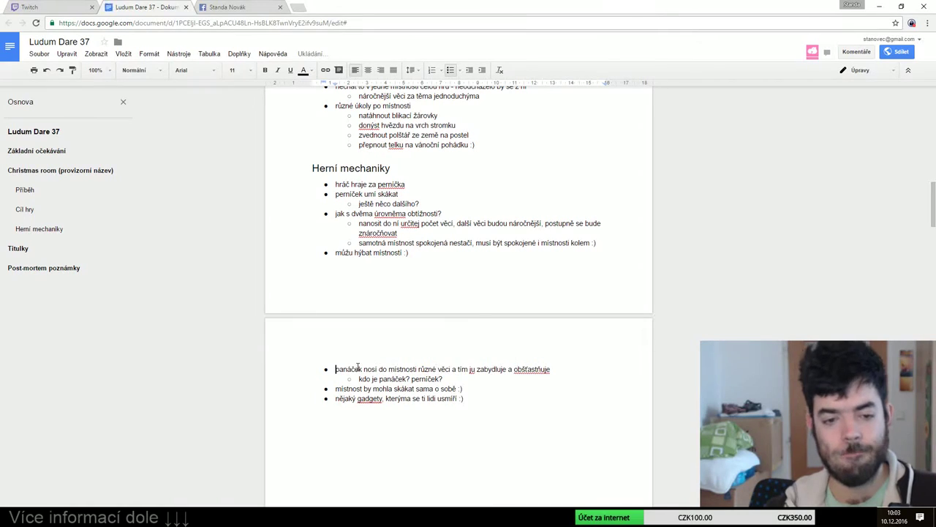
Delete 'můžu hýbat místností :)' and add an empty top-level bullet after the last mechanic
scroll(424, 325, up, 1)
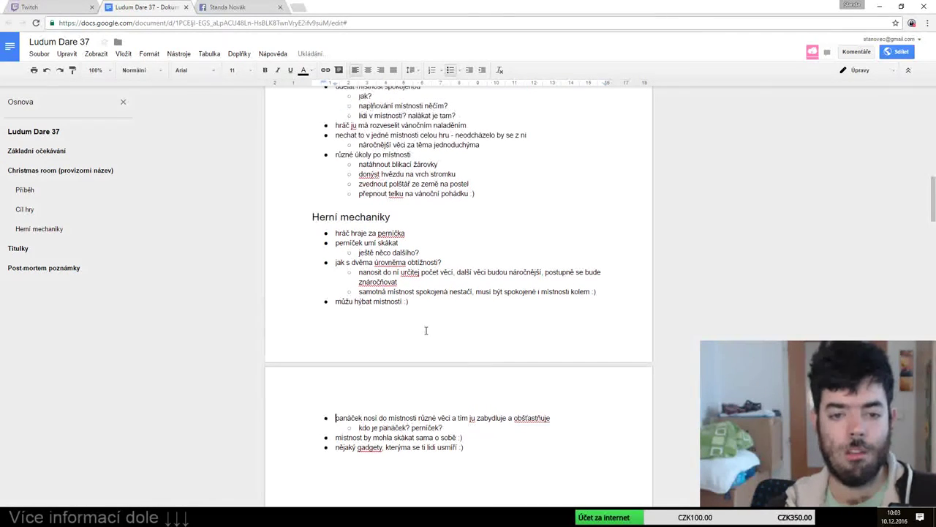
key(shift+Home)
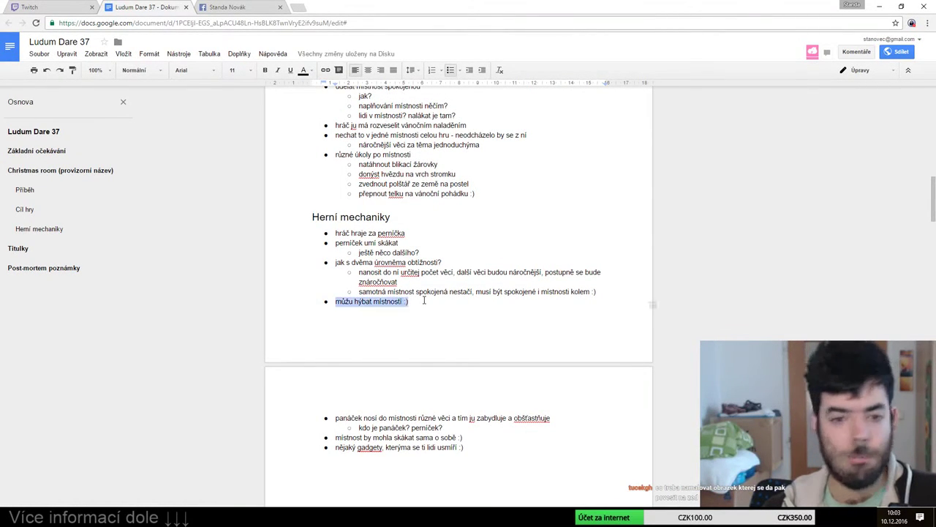
key(BackSpace)
key(BackSpace)
key(BackSpace)
key(Return)
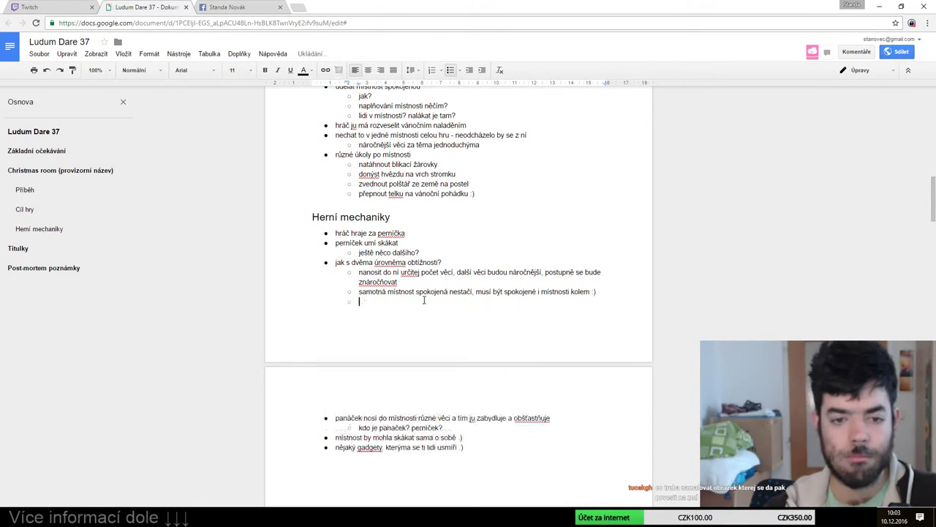
key(shift+Tab)
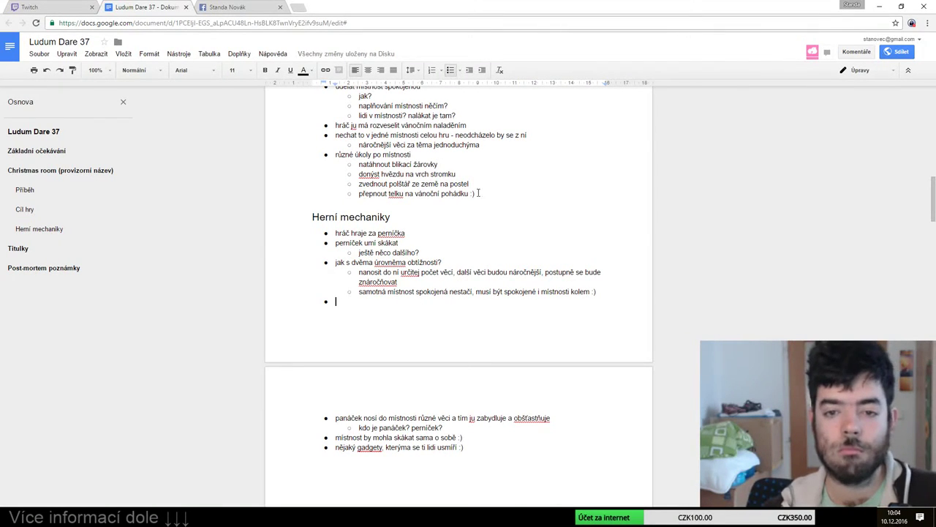
Add 'pověsit obrázek na zeď' as a new room task below the TV item
key(Return)
text(pov)
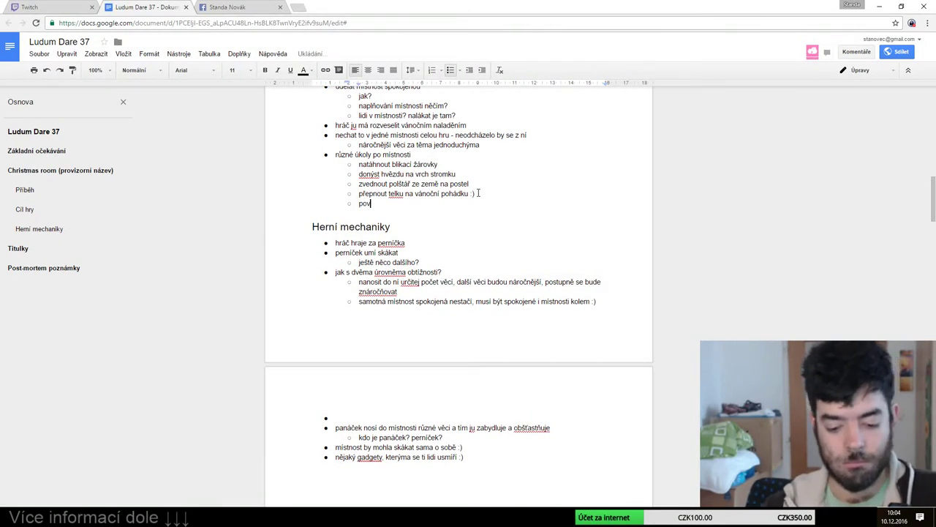
text(ěsit o)
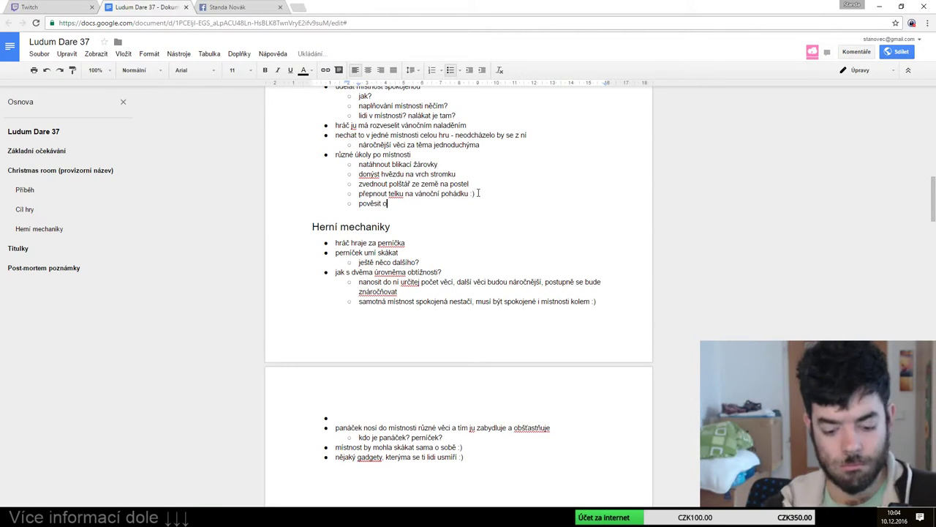
text(brázek na zed)
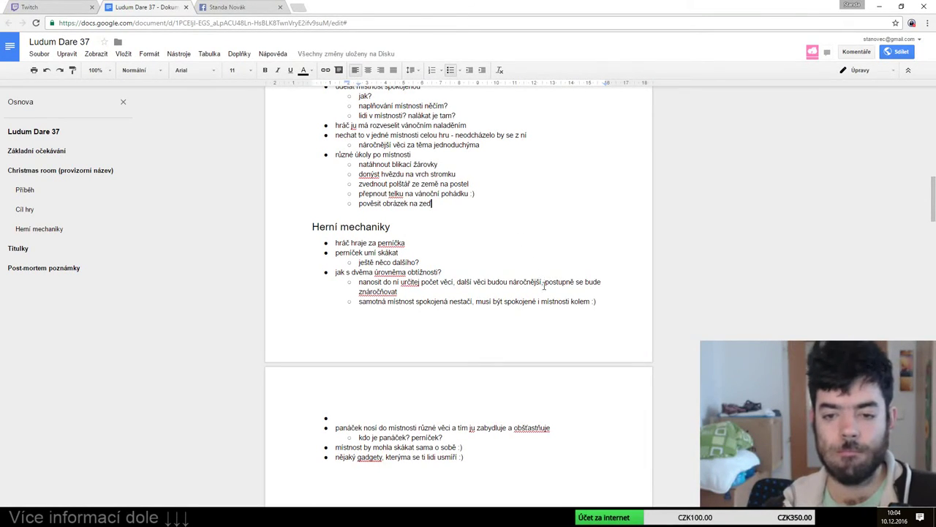
scroll(544, 285, down, 2)
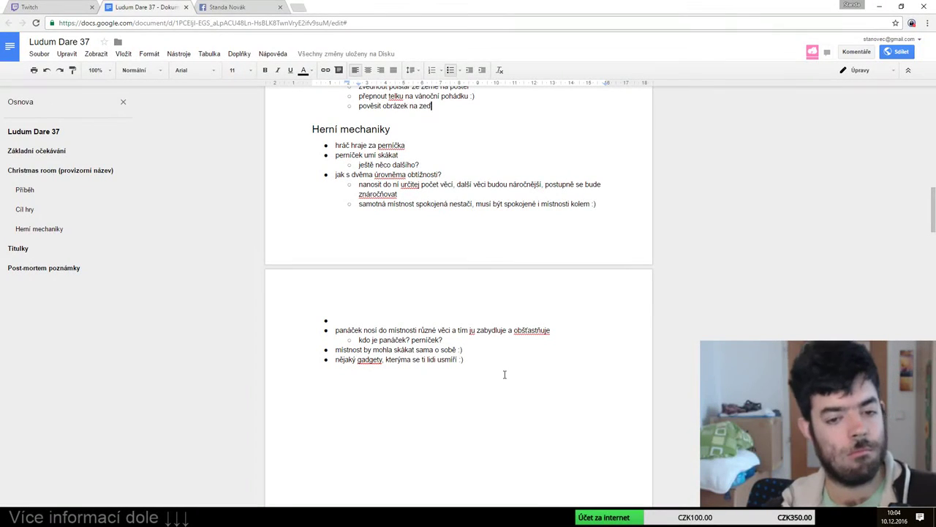
scroll(512, 388, up, 1)
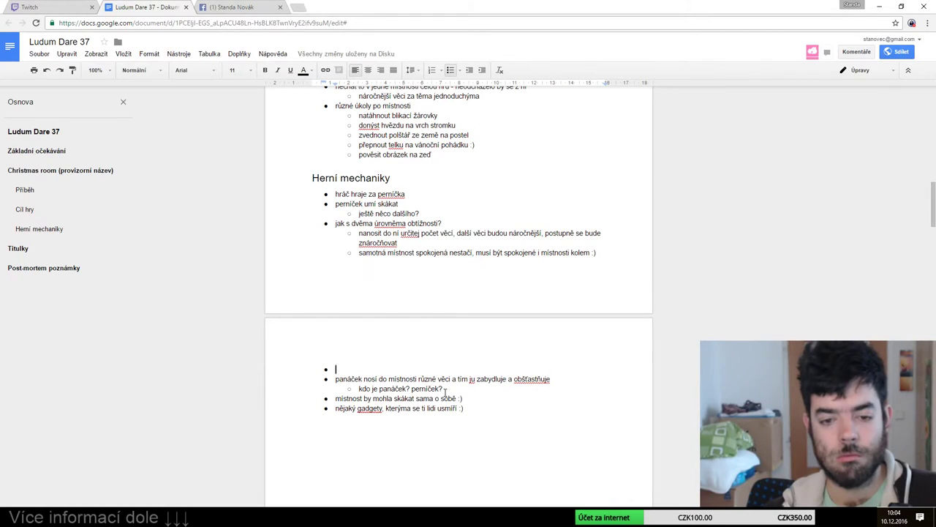
Delete the 'kdo je panáček? perníček?' question and the 'panáček nosí do místnosti…' line
drag(444, 388, 348, 388)
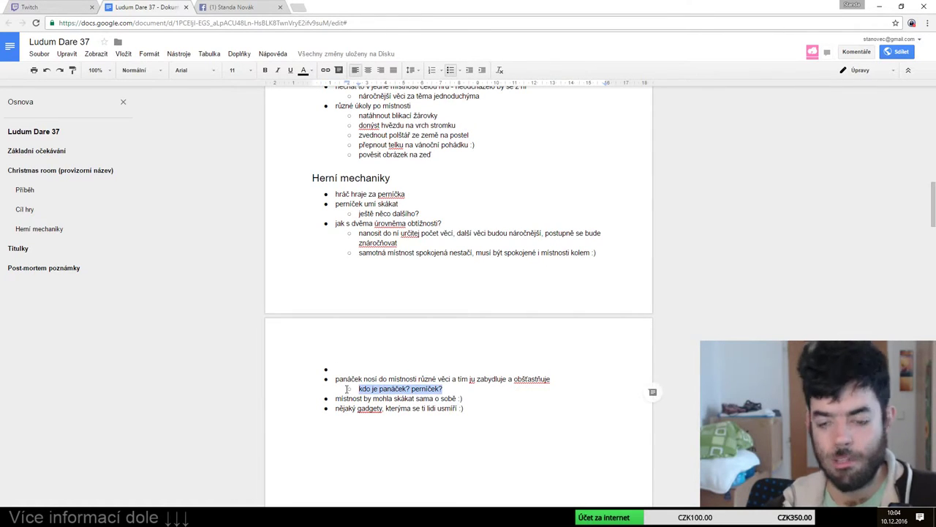
key(BackSpace)
key(BackSpace)
key(BackSpace)
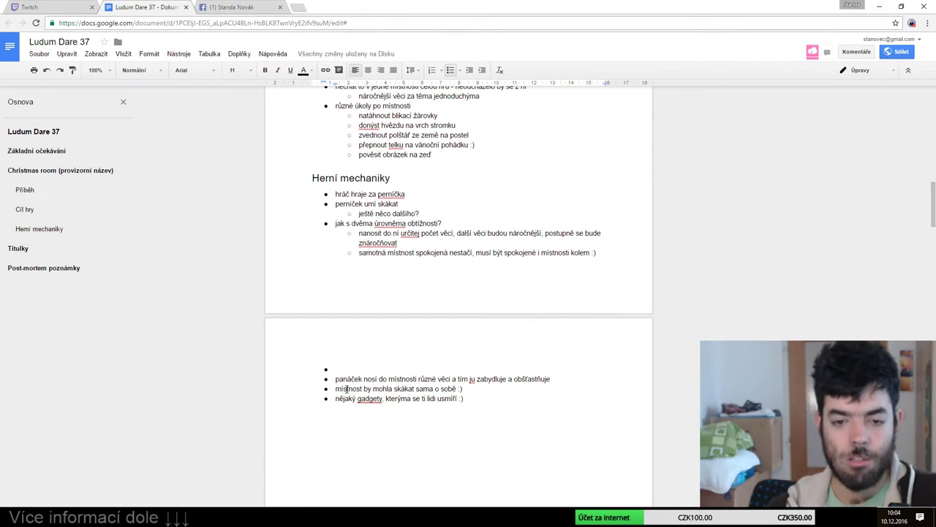
key(shift+Home)
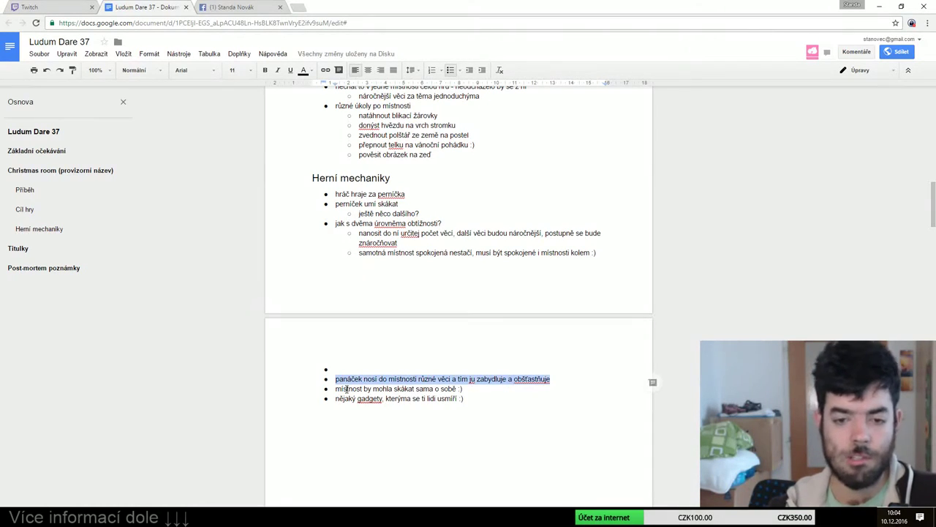
key(BackSpace)
key(BackSpace)
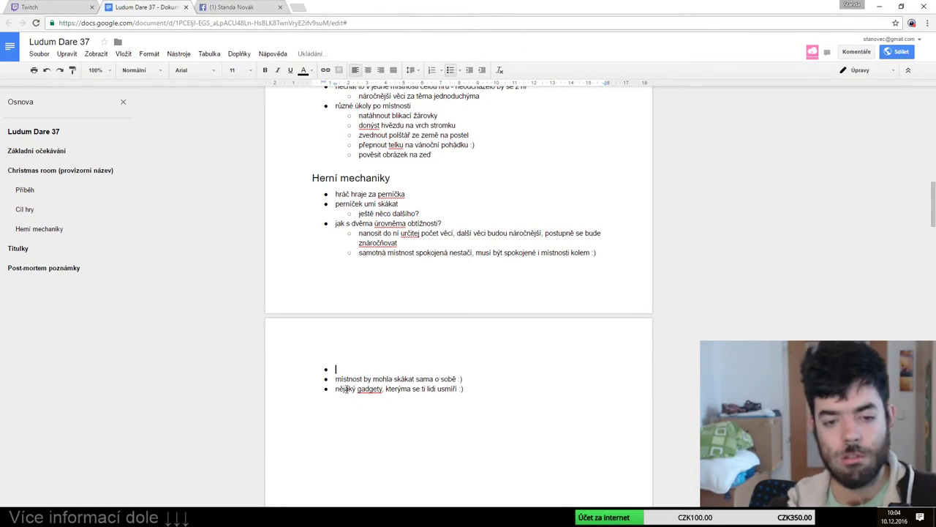
scroll(380, 376, up, 1)
scroll(396, 371, up, 2)
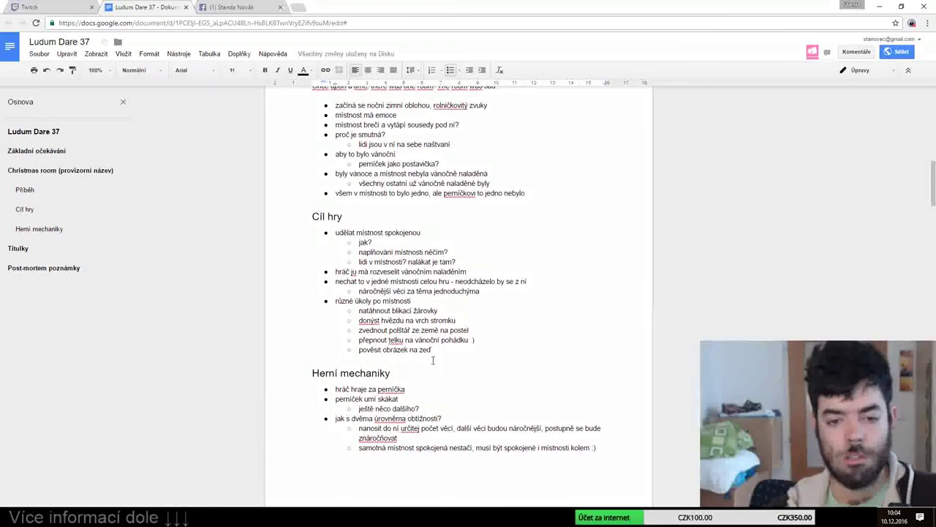
click(437, 350)
scroll(452, 380, down, 3)
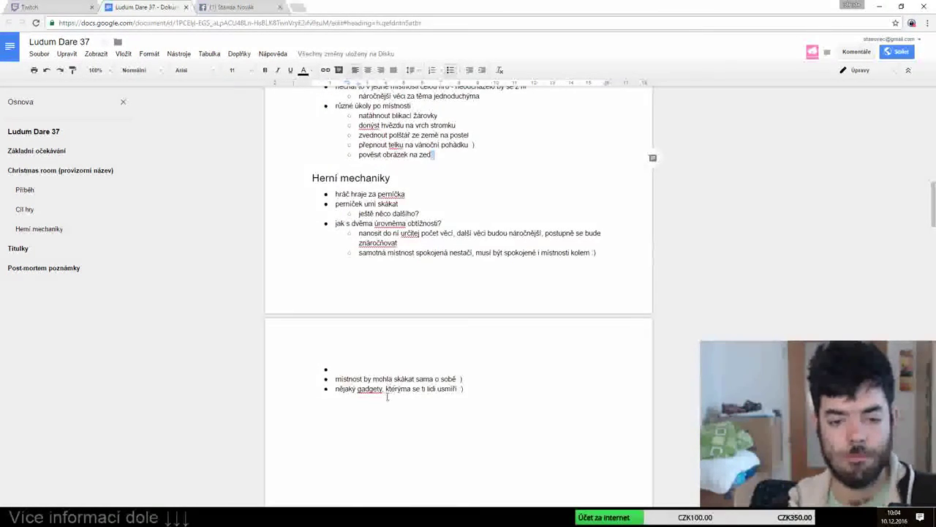
Type a bullet below the gadgets idea: warm Christmas lighting around correctly placed things, cold blue around incorrect ones
click(469, 389)
key(Return)
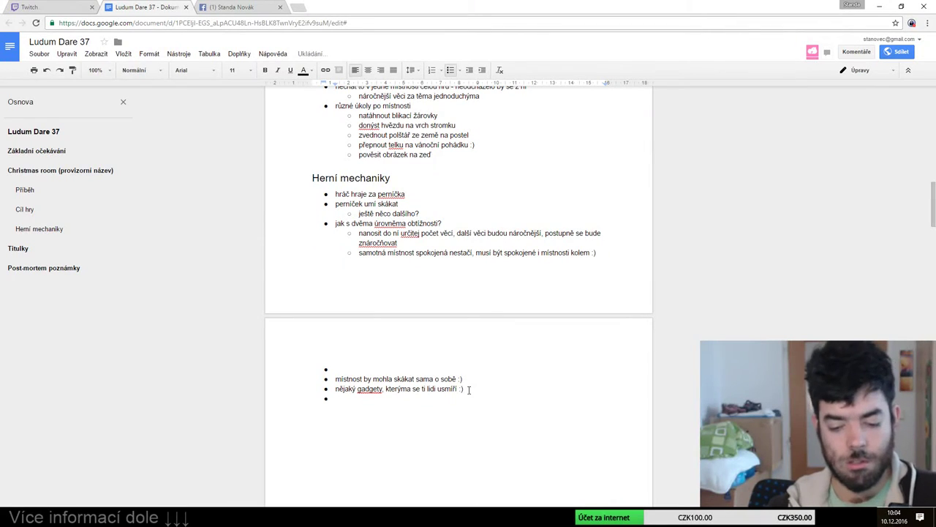
text(kolem )
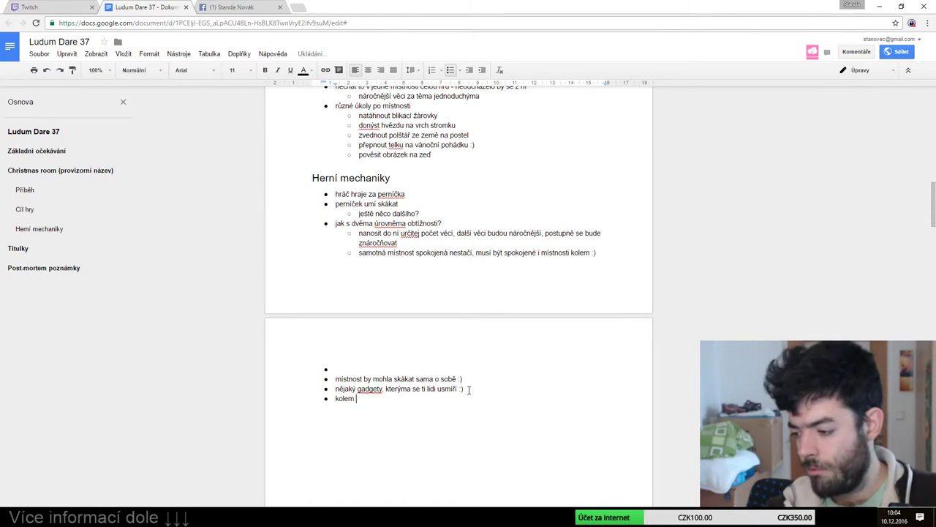
text(správné )
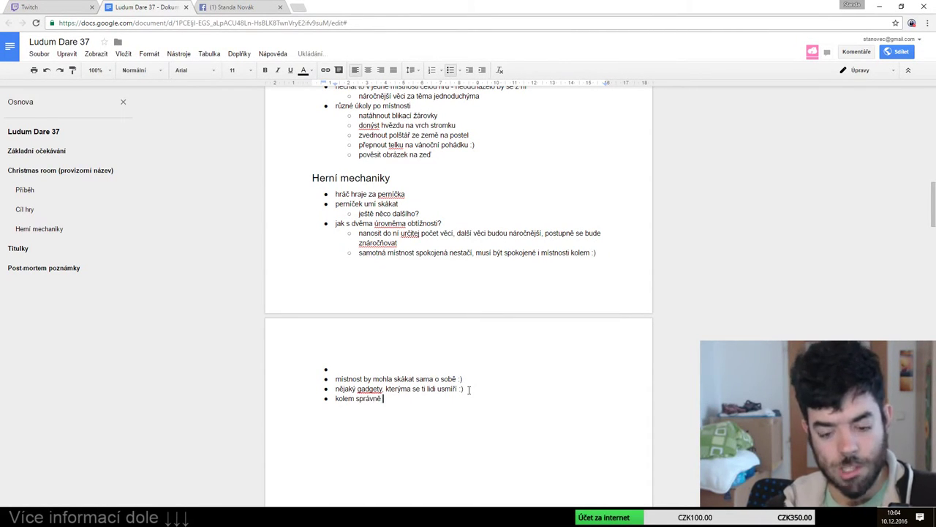
text(umístěných)
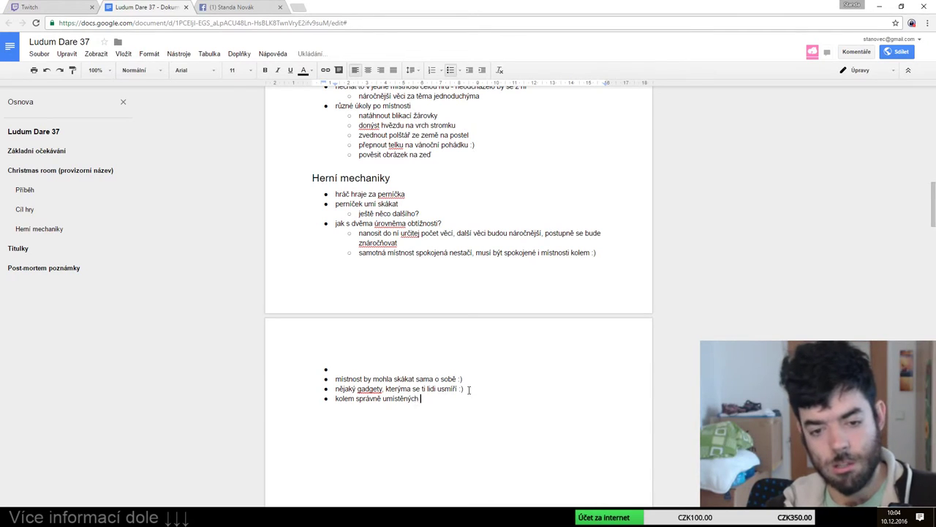
text( věcí se dělá tevánoční)
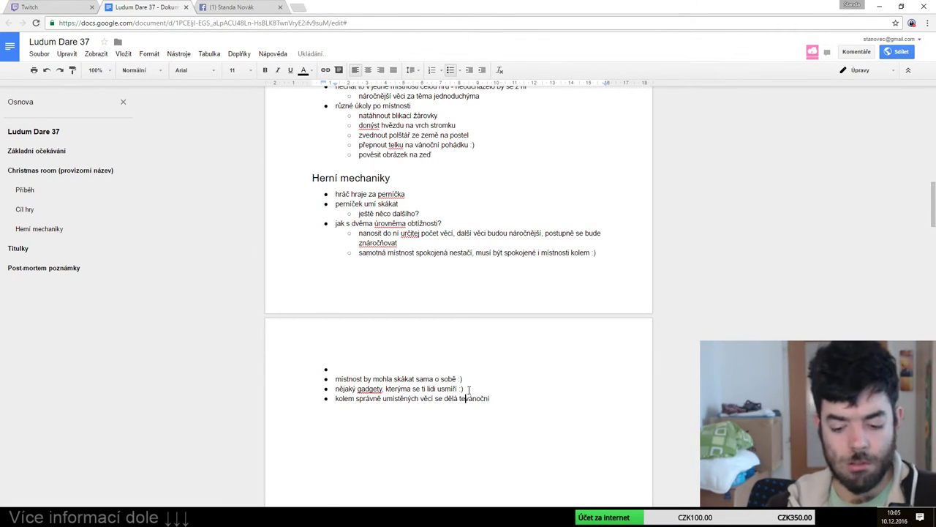
text(teplé)
key(End)
text(nas)
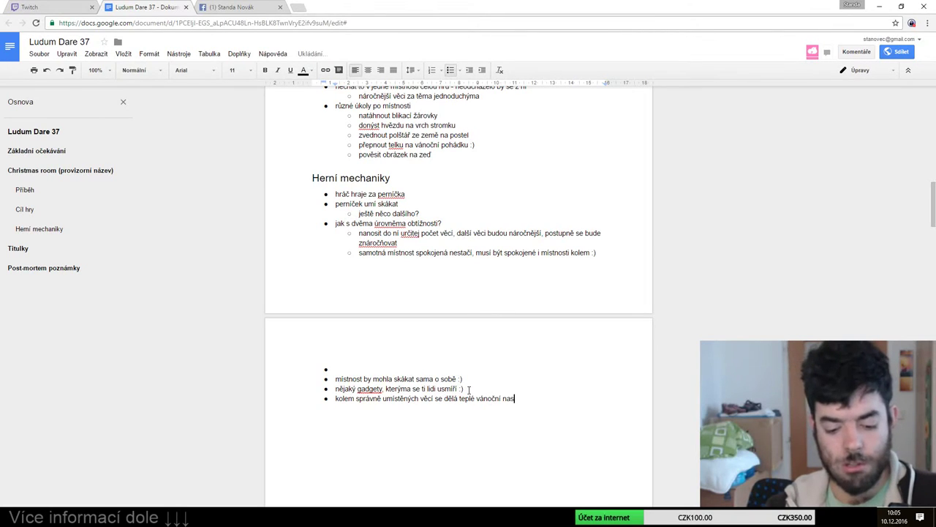
text(vícení, k)
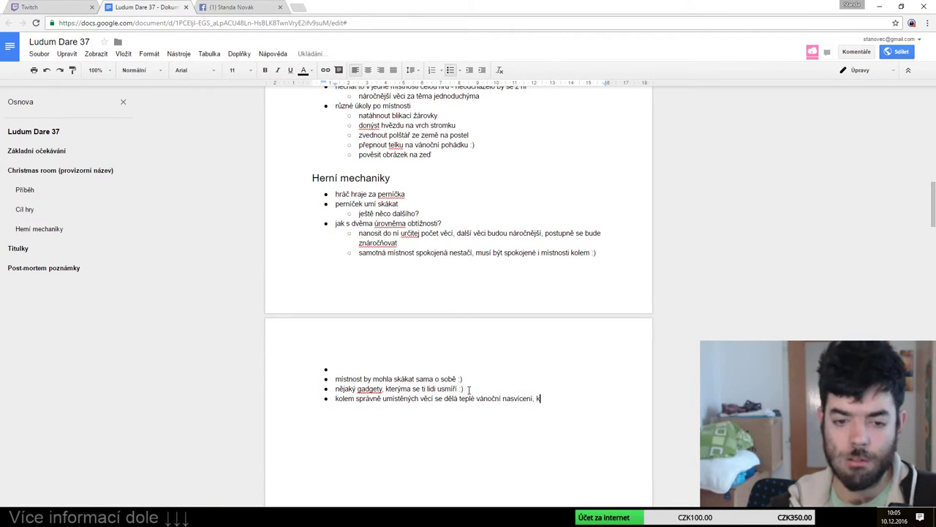
text(olem nespráv)
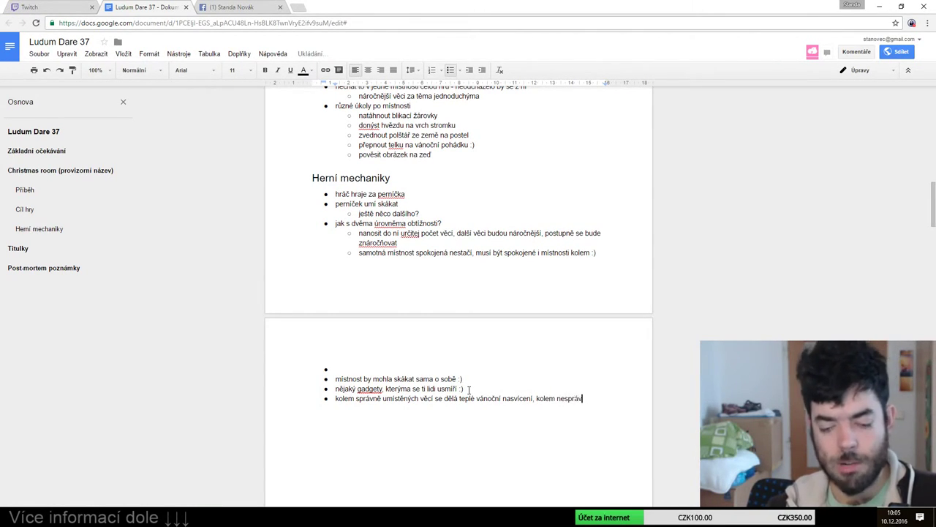
text(ně modré studené)
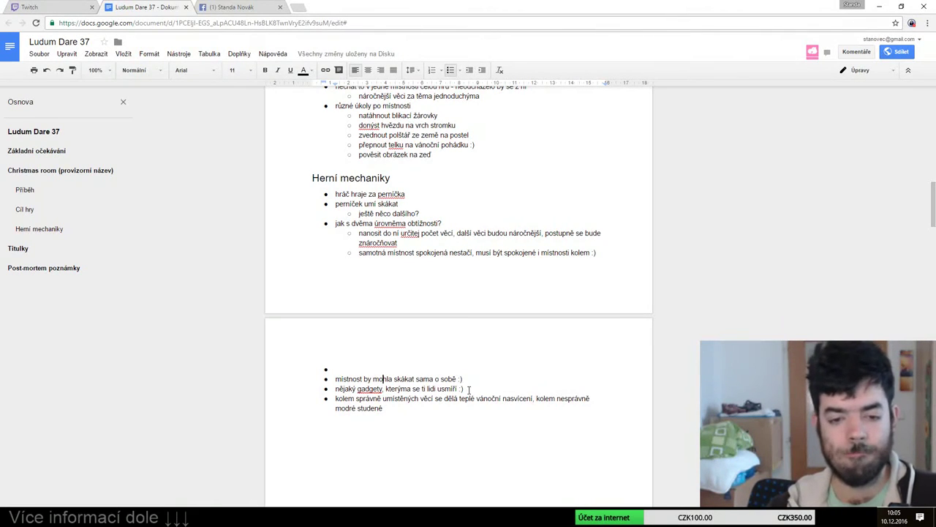
Remove the empty bullet plus the room-jumping and gadgets idea lines
key(Delete)
key(shift+End)
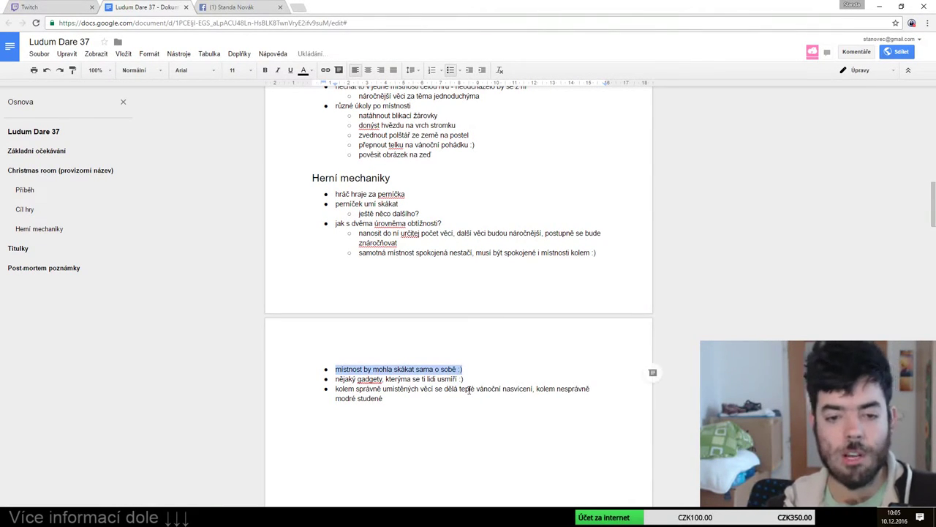
key(Delete)
key(Delete)
key(shift+End)
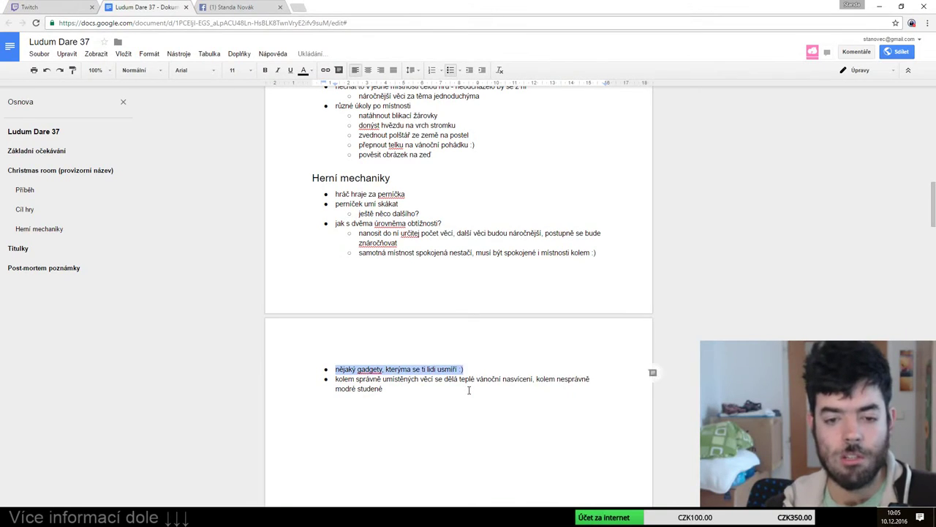
key(Delete)
key(Delete)
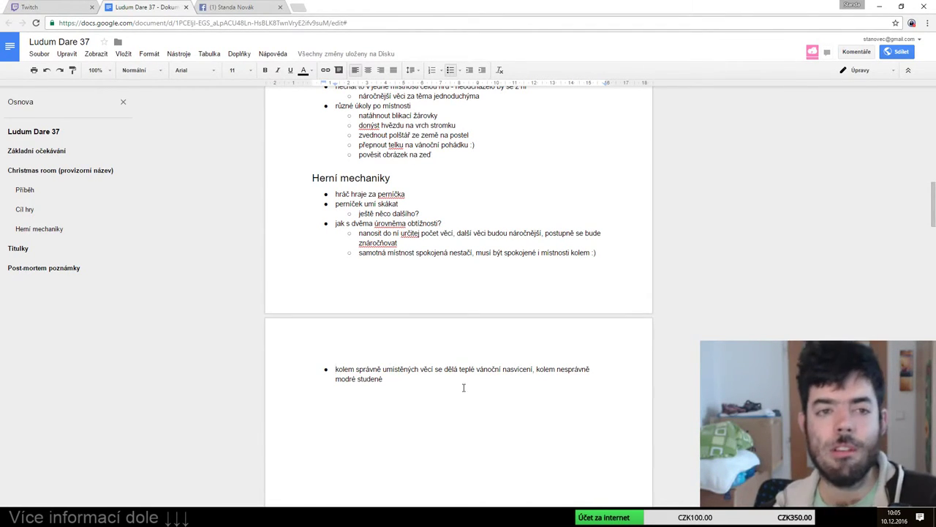
View the liked Ludum Dare CZ/SK group post from Facebook notifications, briefly checking Twitch
click(238, 7)
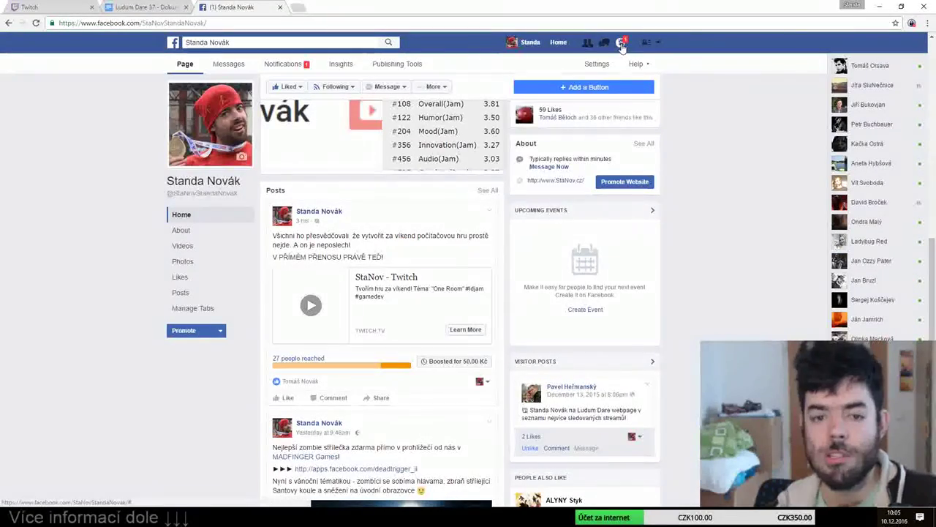
click(621, 44)
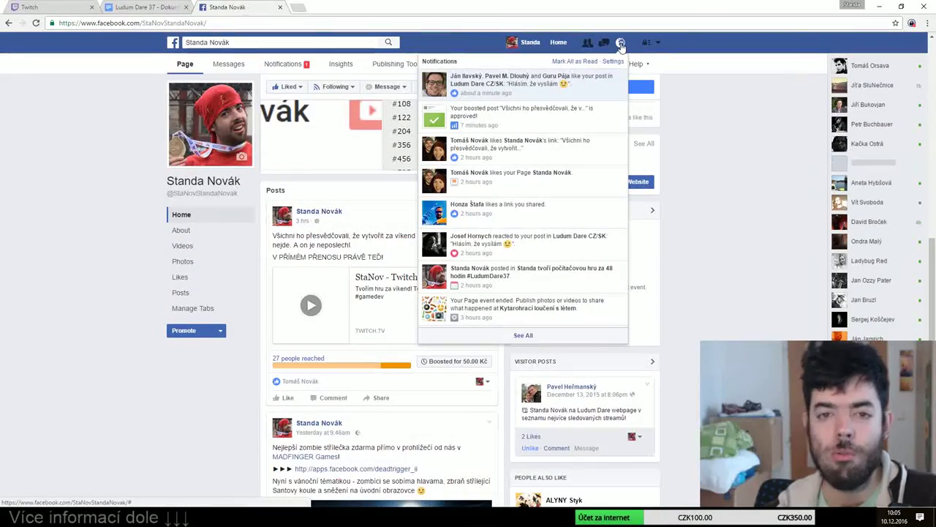
click(514, 85)
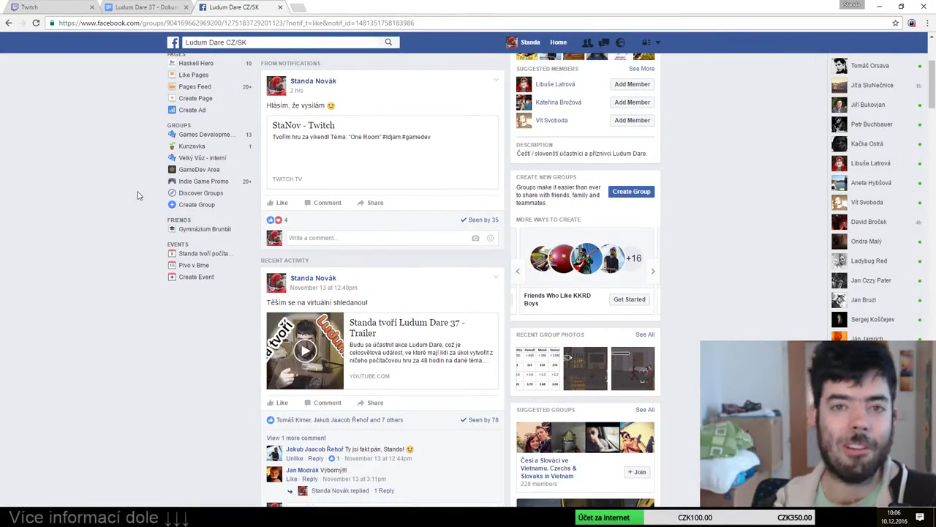
click(62, 6)
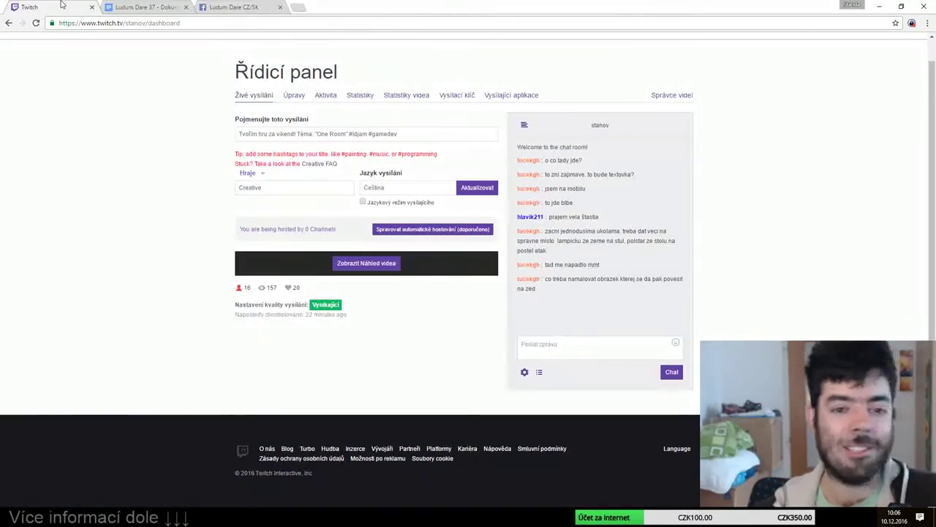
click(245, 5)
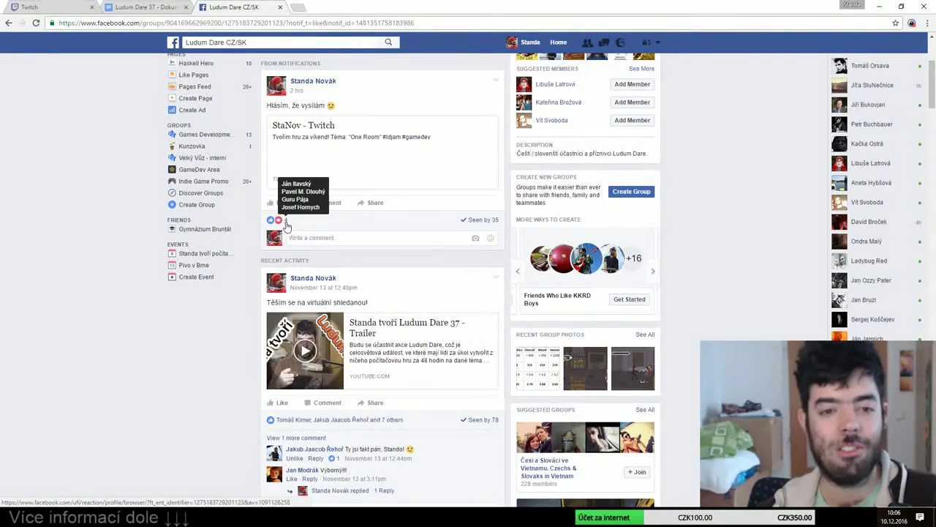
click(165, 7)
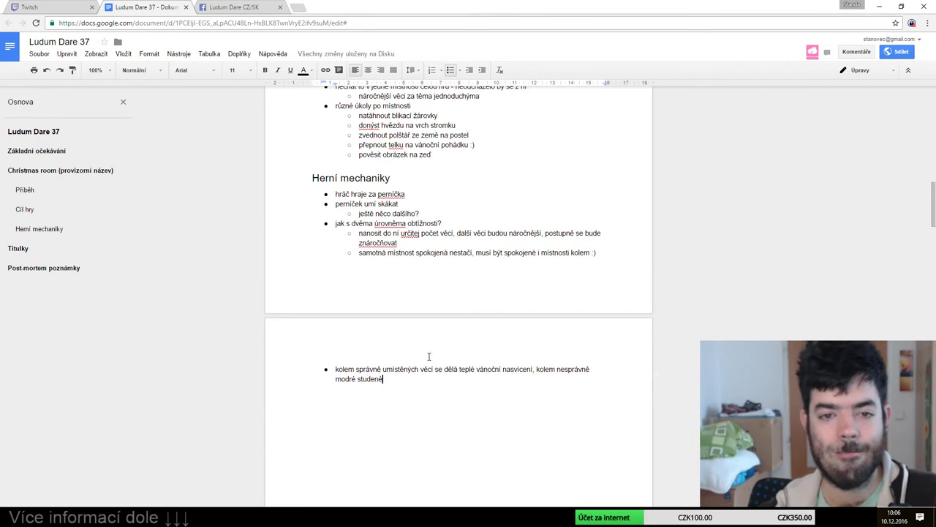
Outdent 'náročnější věci za téma jednoduchýma' so it becomes a top-level Cíl hry bullet
scroll(433, 353, up, 3)
scroll(446, 329, up, 2)
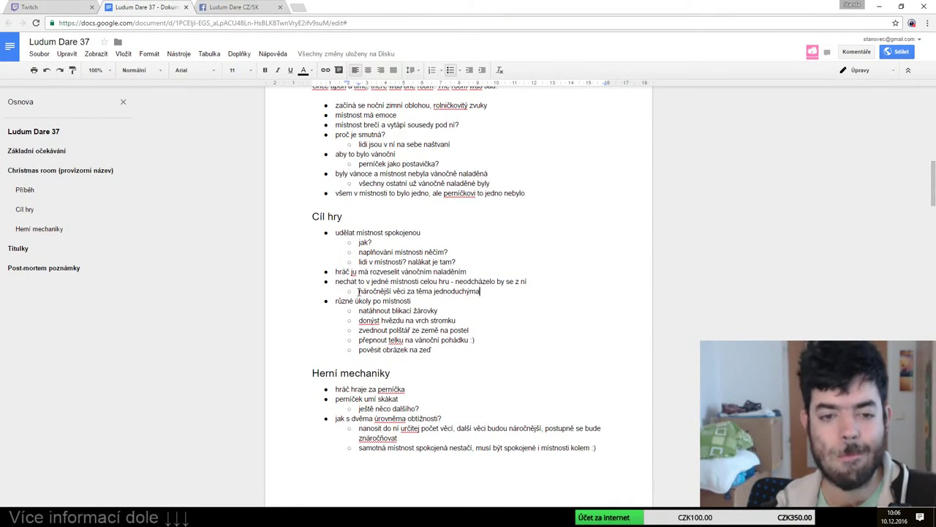
key(shift+Tab)
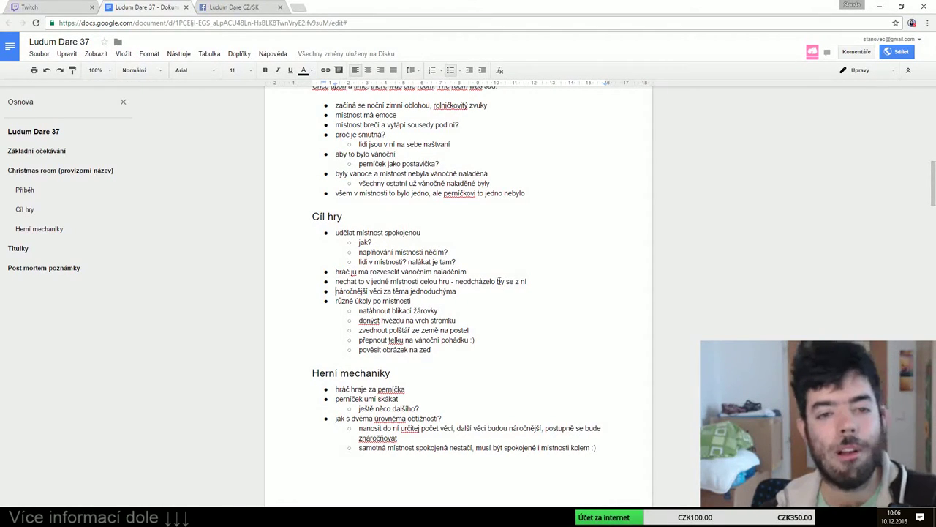
scroll(499, 281, up, 1)
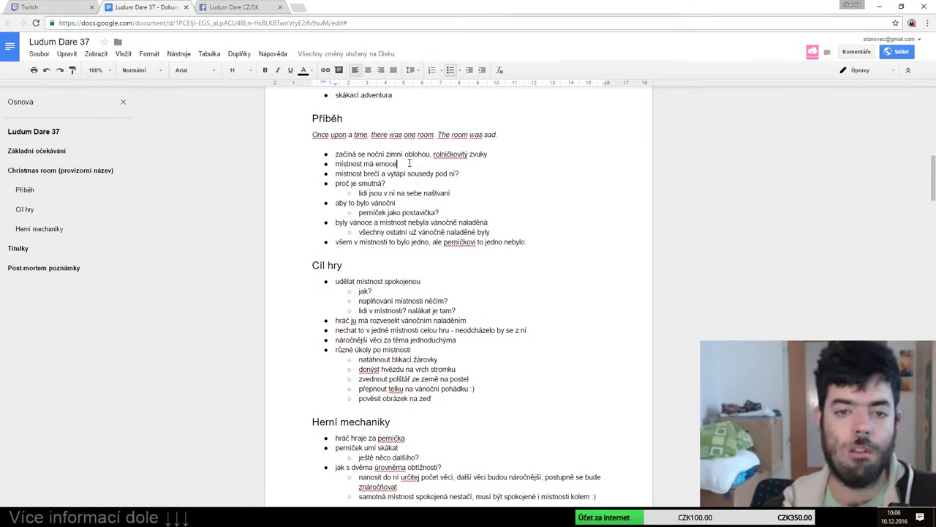
Start a Příběh bullet 'nebude to panelák, ale místnost v domku' below 'místnost má emoce'
key(Return)
text(nebude to )
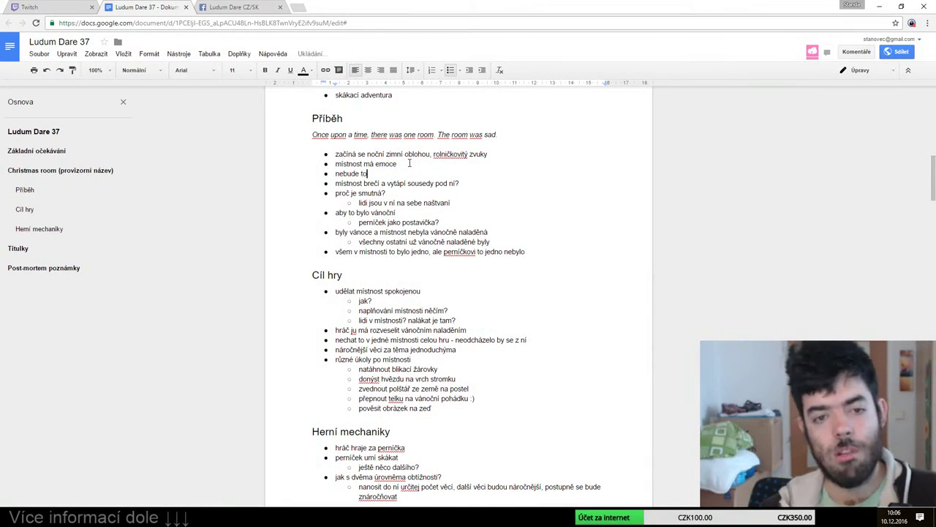
text(panelák, ale místnost v)
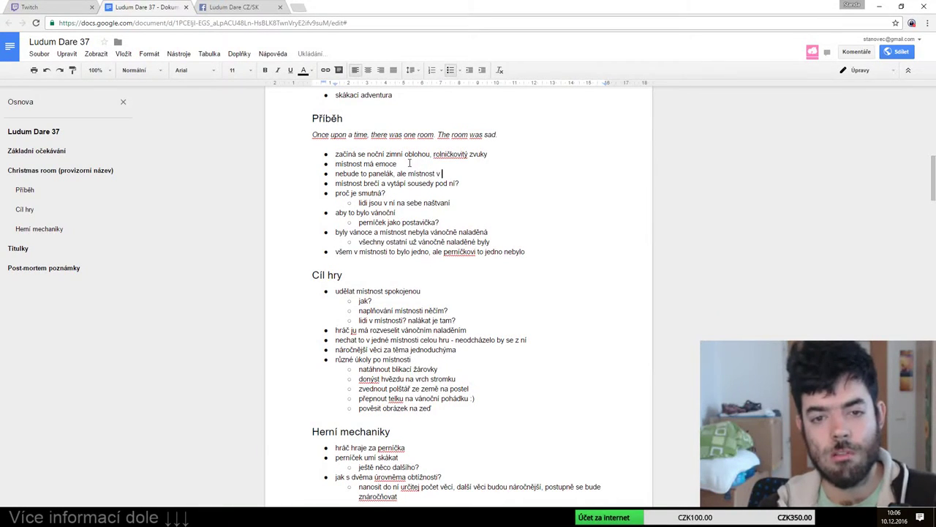
text(ku)
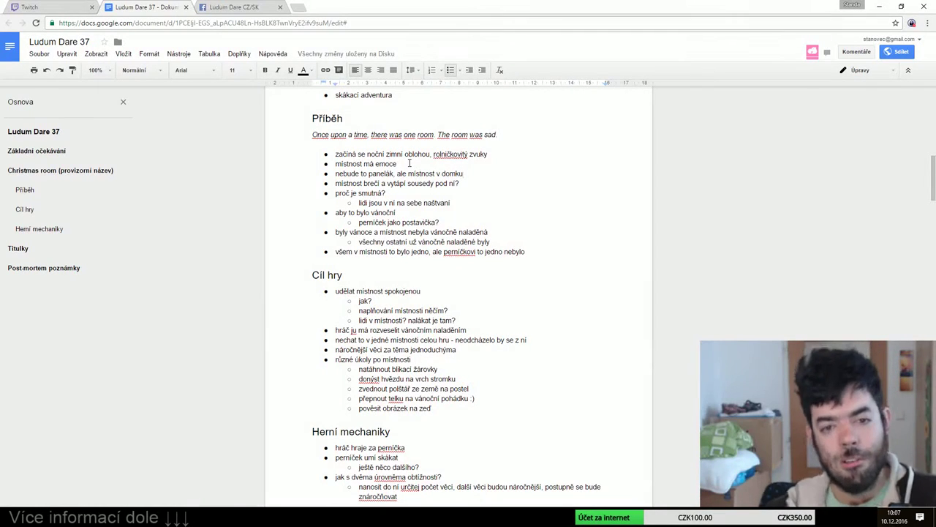
Add an indented sub-bullet 'celej domek bude vyzdobenej…' saying only one room stays undecorated
key(Return)
key(Tab)
text(celej)
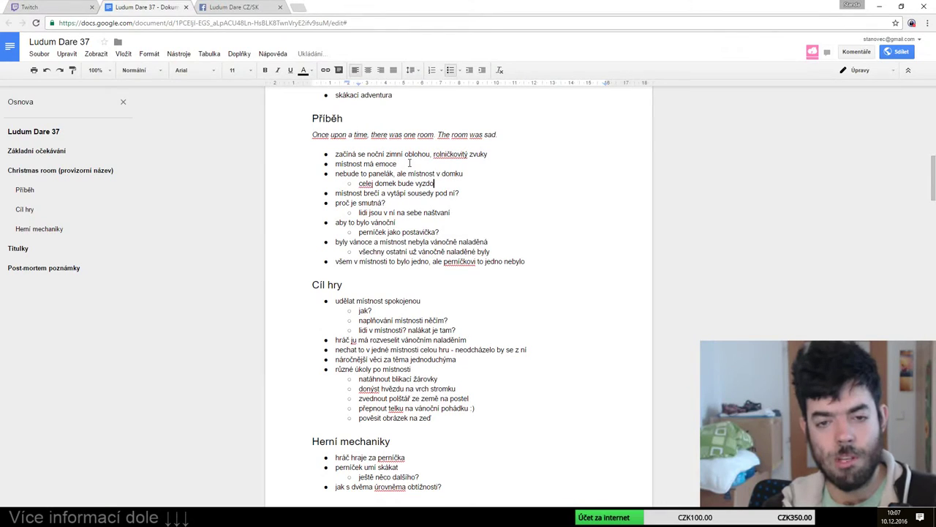
text(jenom)
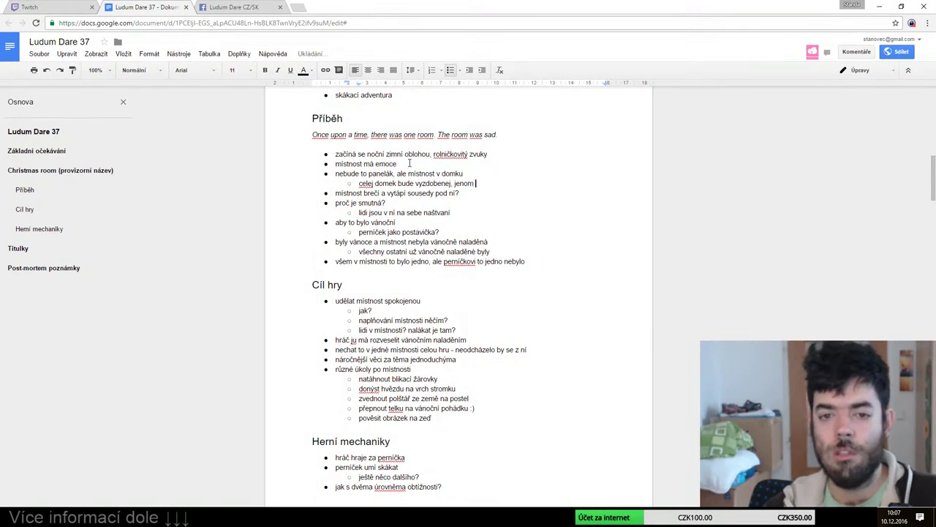
text( ta jedna mistn)
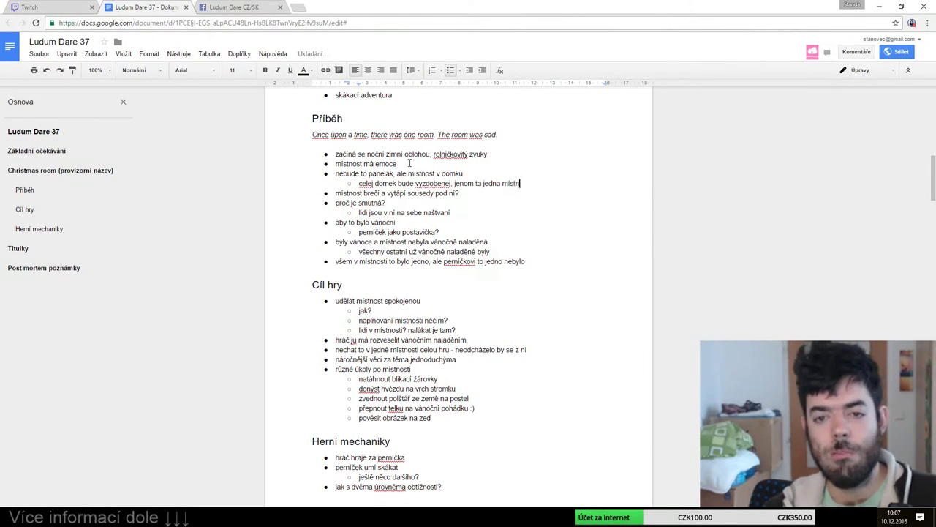
text(e)
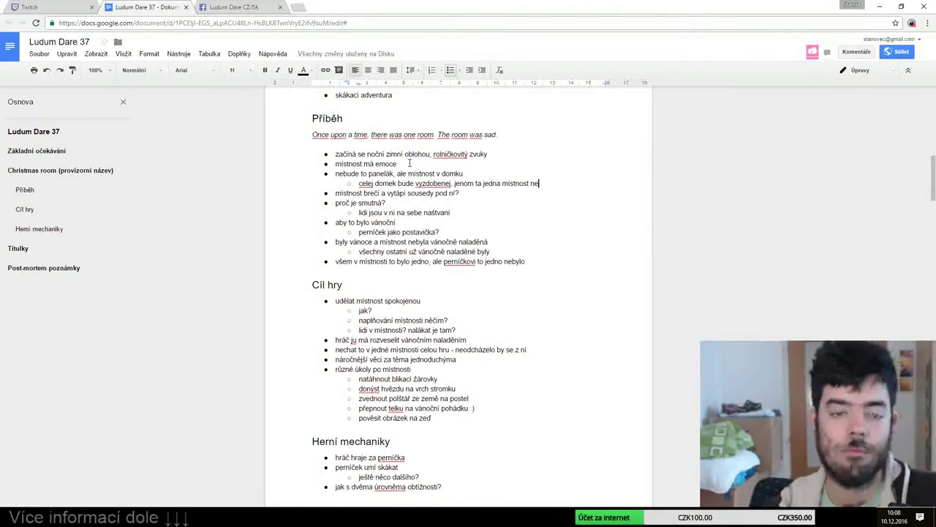
Add story bullets 'perníček šel jednou kolem garáže a uslyšel vzlykání' and 'garáž plakala, protože nebyla vánočně vyzdoben'
key(Return)
text(perníček šel jednou kolem garáže)
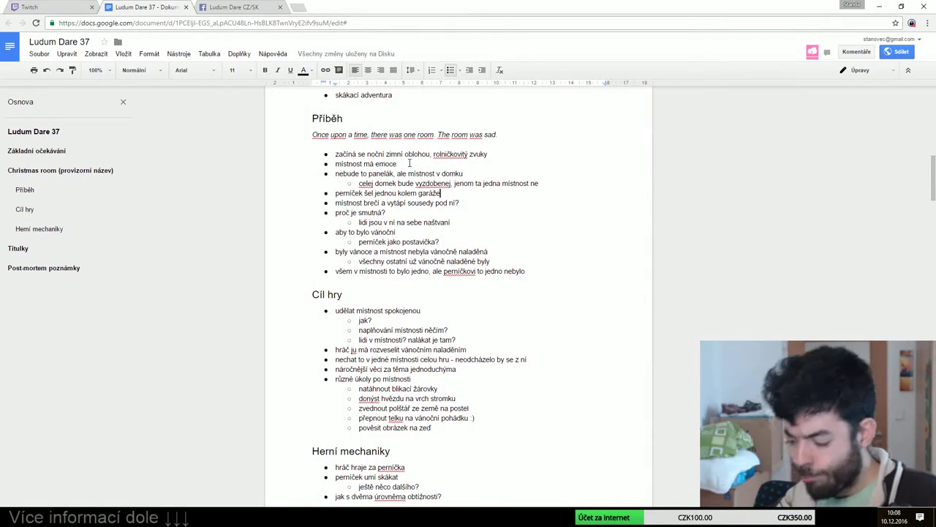
text( a uslyšel vzlykání)
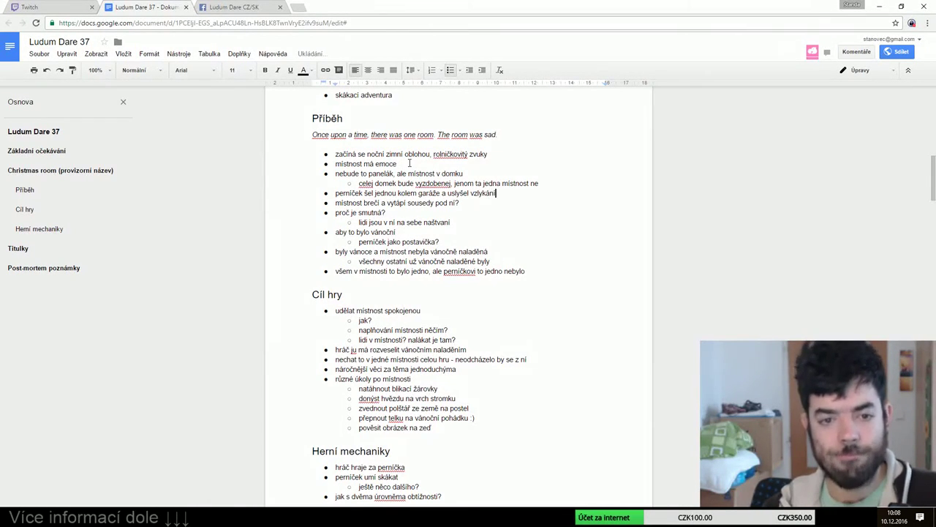
key(Return)
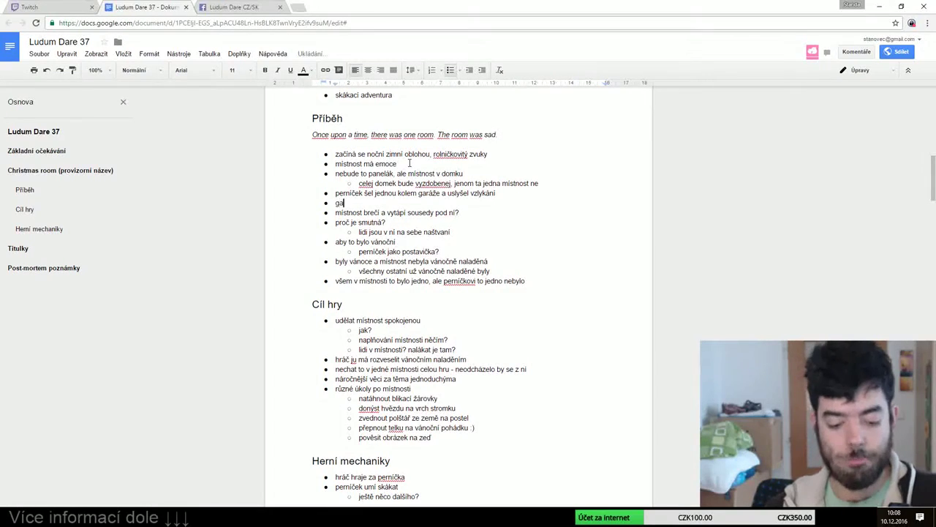
text(garáž plakala, proto)
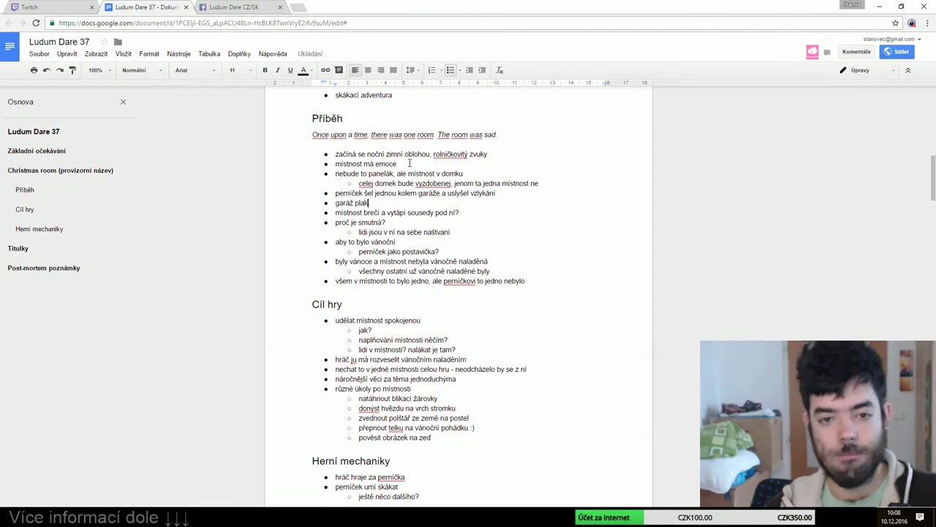
text(ž)
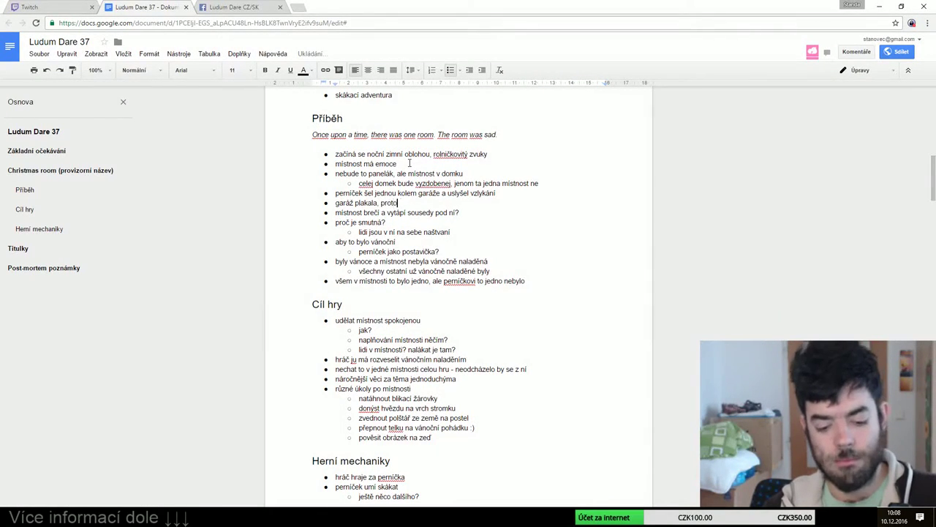
text(e nebyla vá)
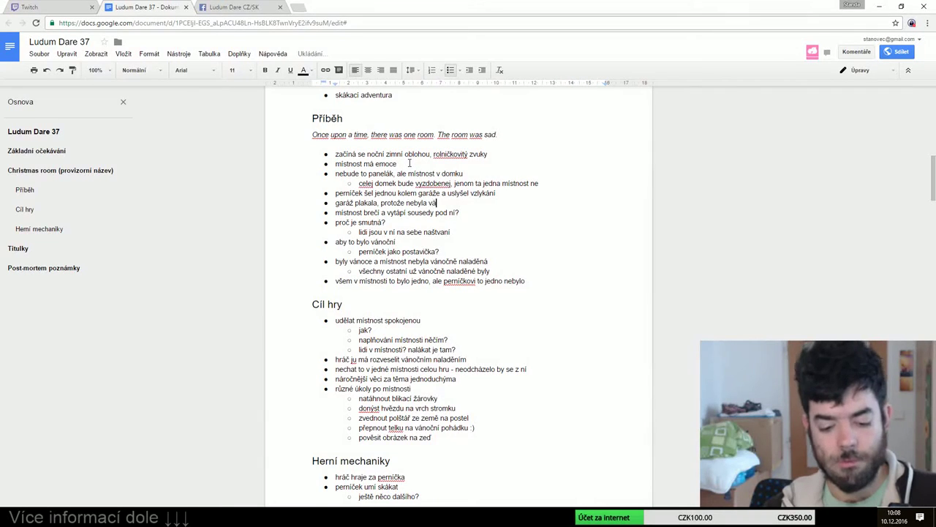
text(nočně vyzdov)
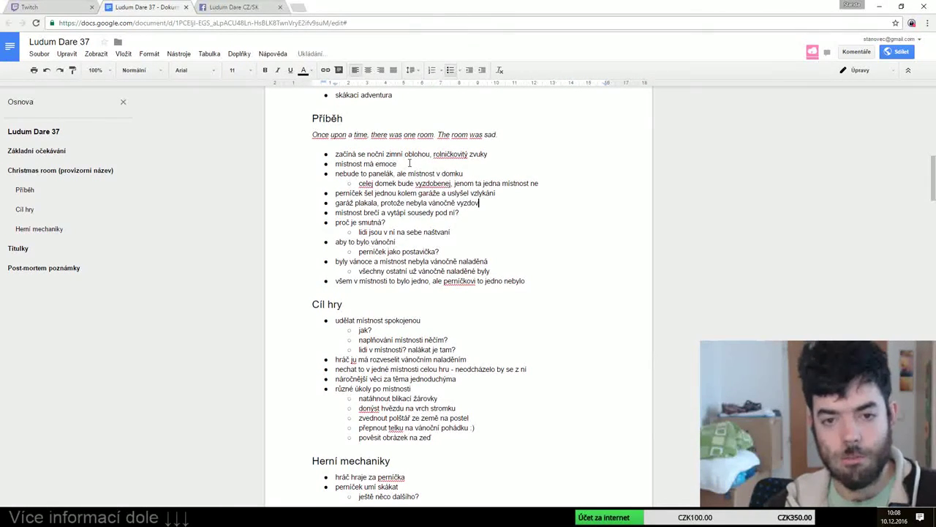
key(BackSpace)
text(bená)
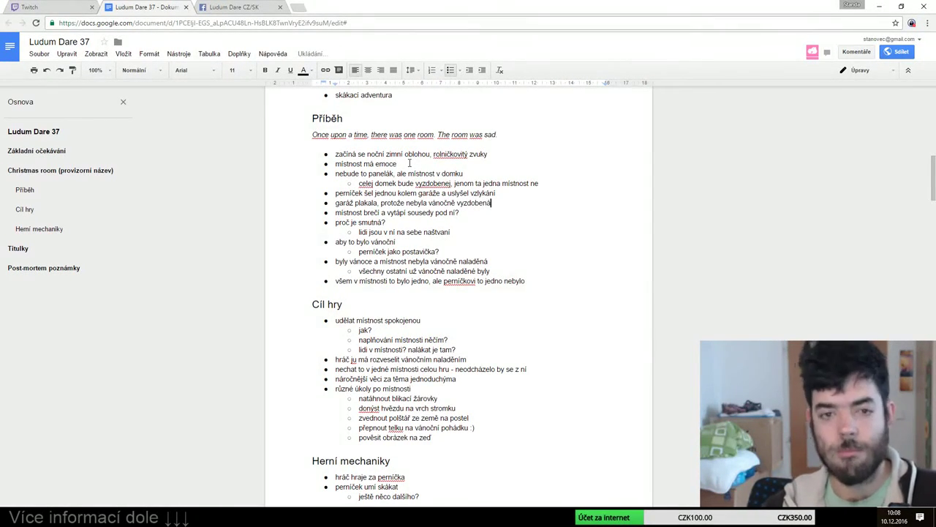
Replace 'Christmas room' in the title heading with 'Sad garage', keeping '(provizorní název)'
scroll(468, 256, up, 2)
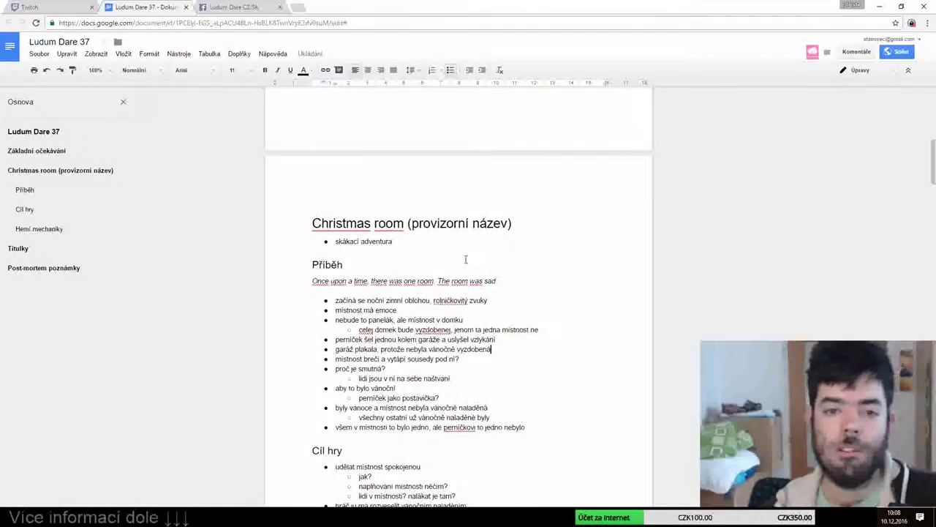
text(.)
double_click(388, 224)
drag(388, 224, 350, 218)
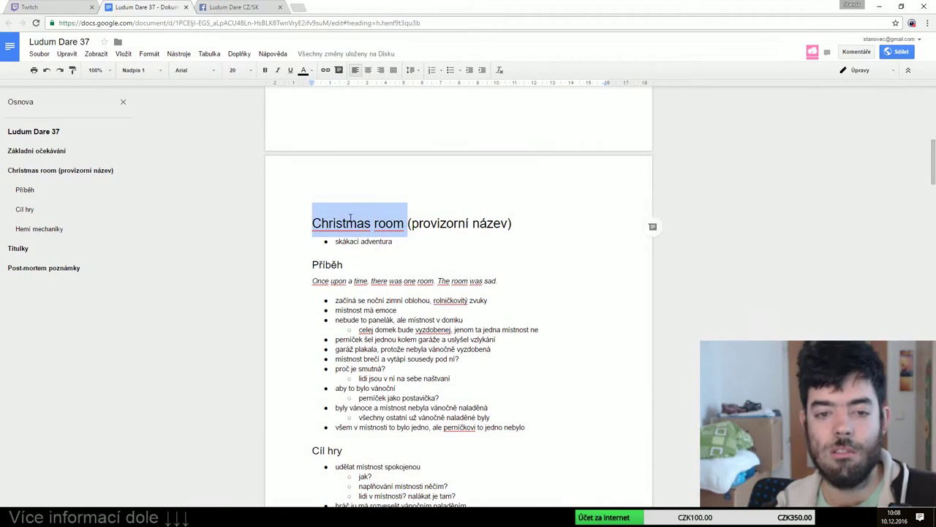
text(Sad gara)
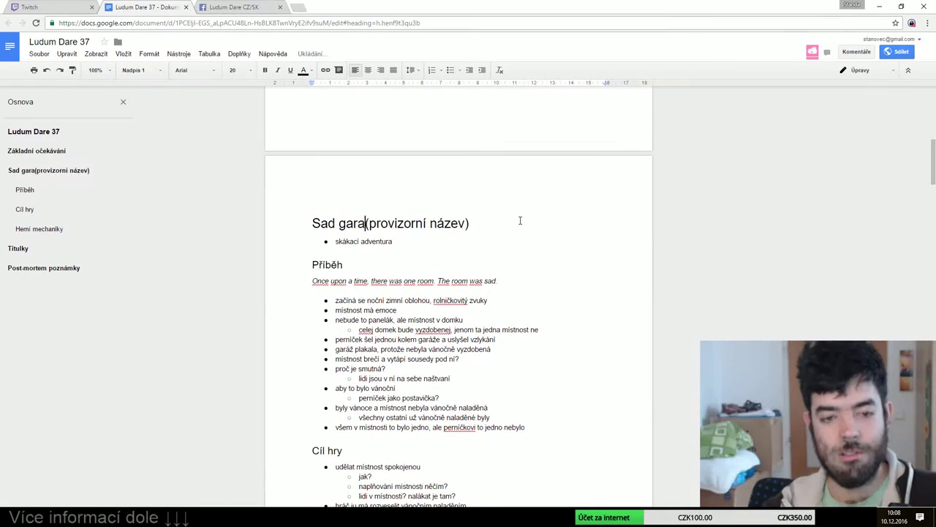
text(ge)
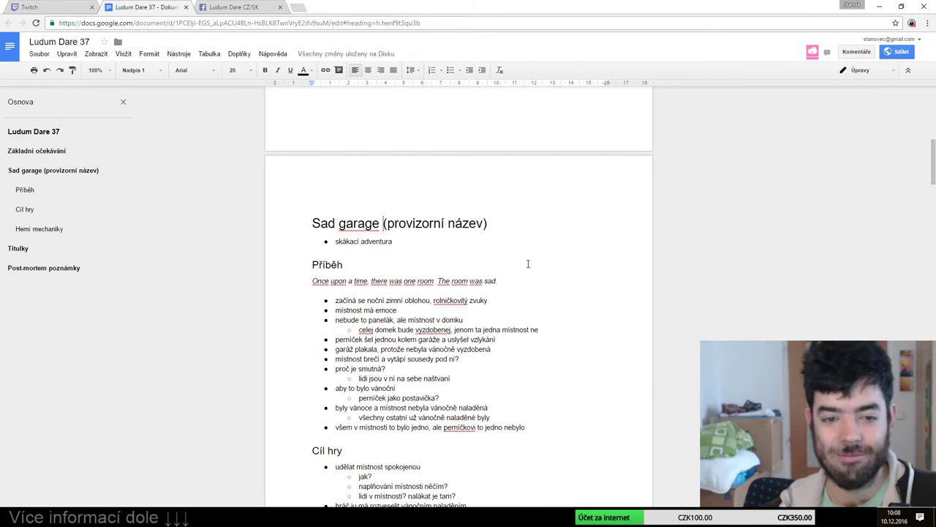
scroll(527, 264, down, 1)
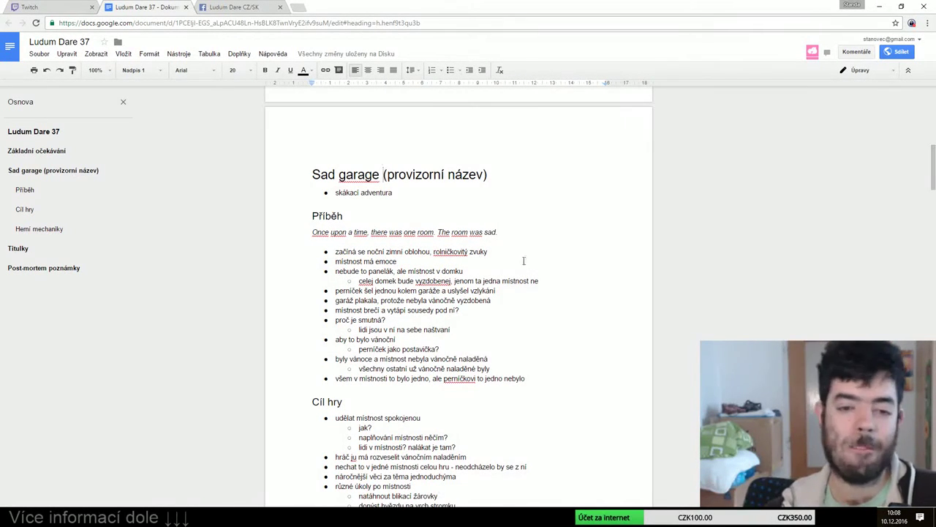
Start the Příběh intro with 'Everyone was in christmas mood. Every room was beautifully decorated.'
click(443, 252)
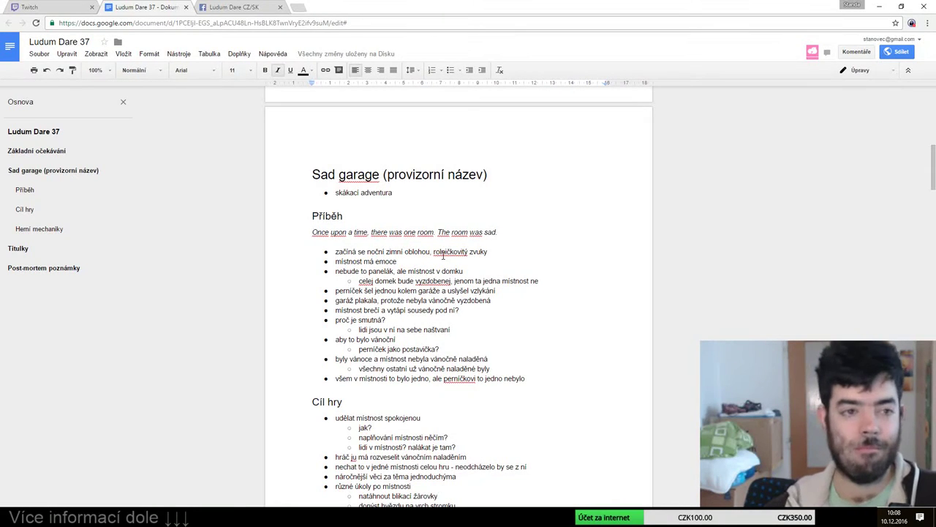
key(Up)
key(Home)
text(Ever)
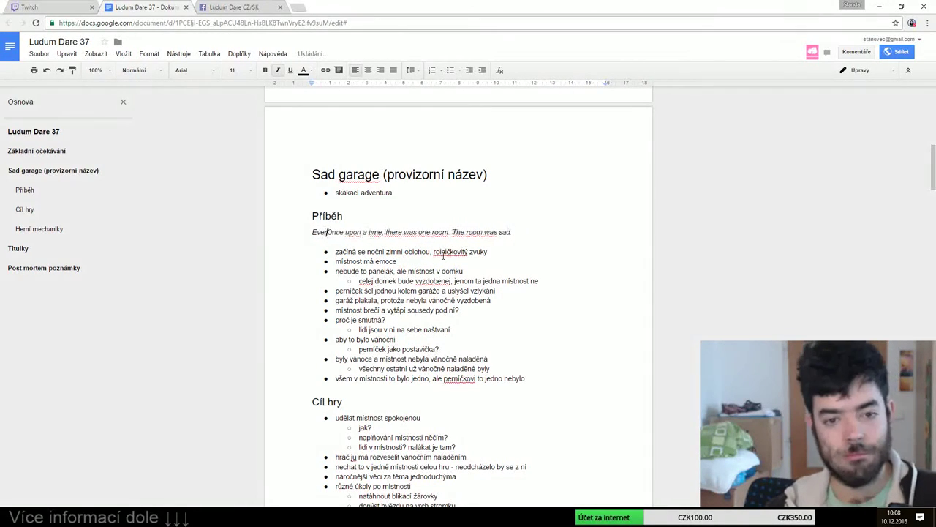
text(yone was )
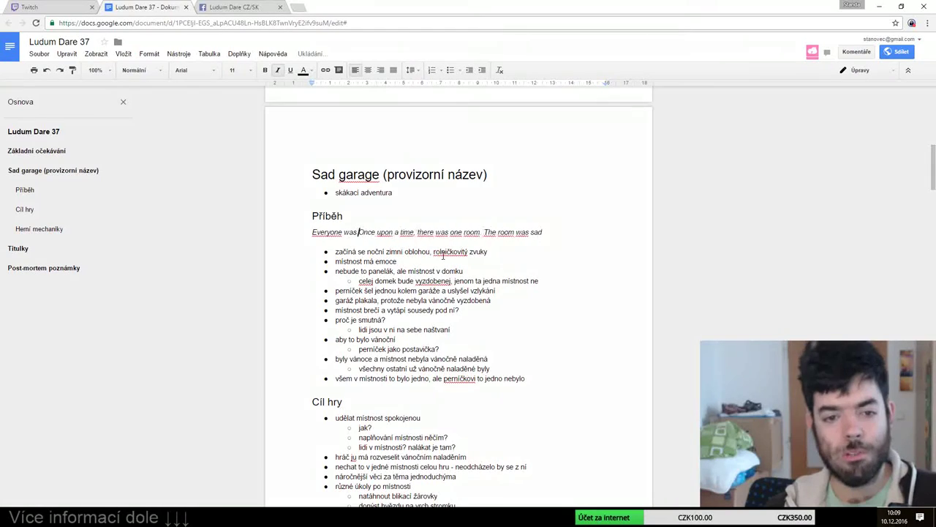
text(in chris)
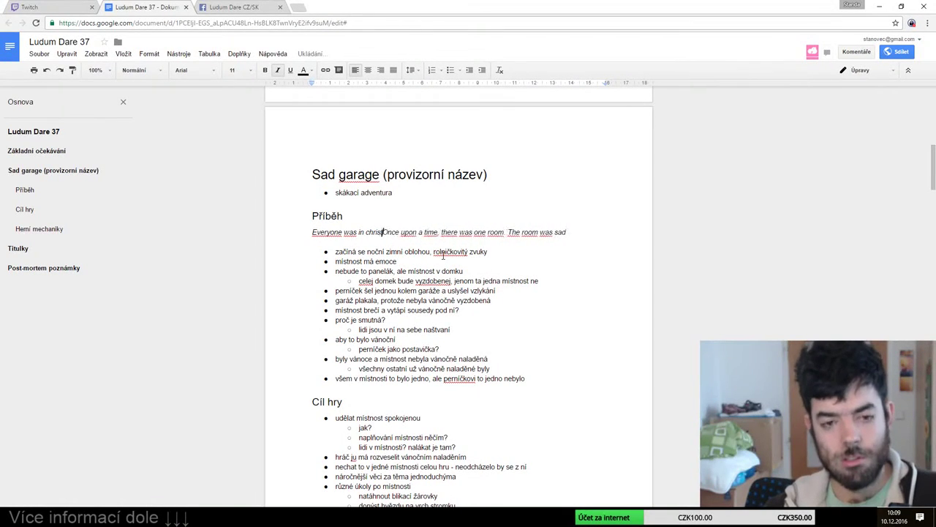
text(tmas mood. )
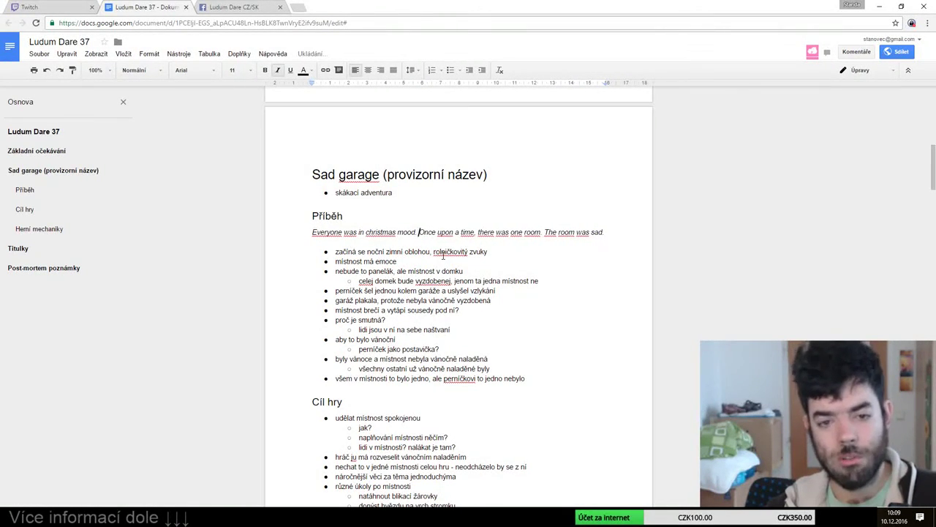
text(Every ro)
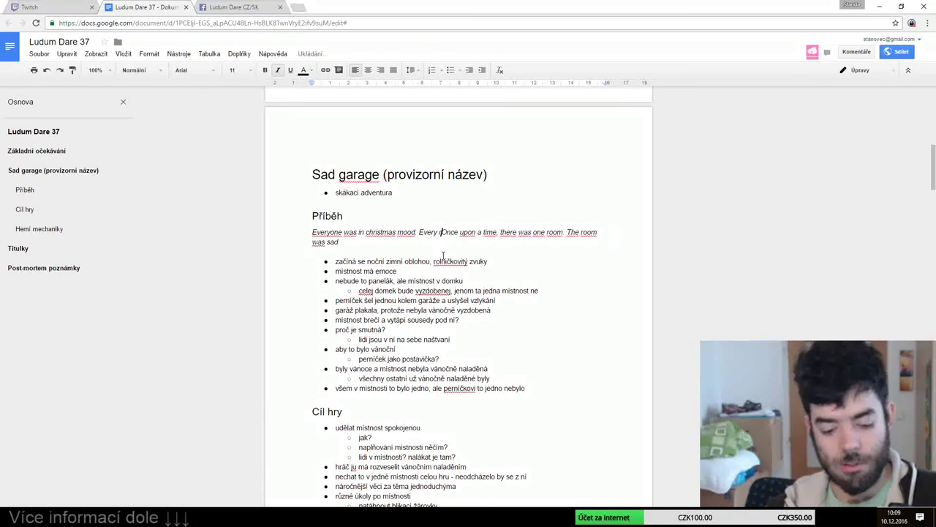
text(om was p)
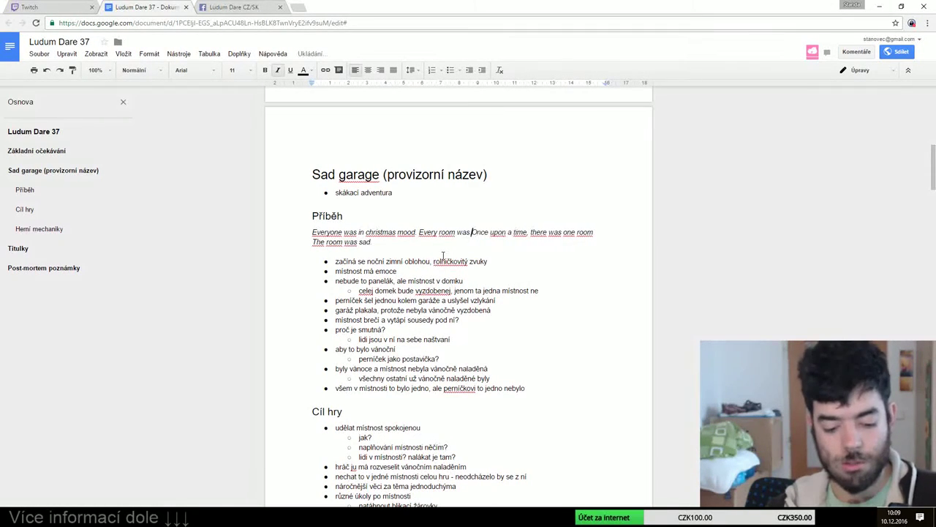
text(retty)
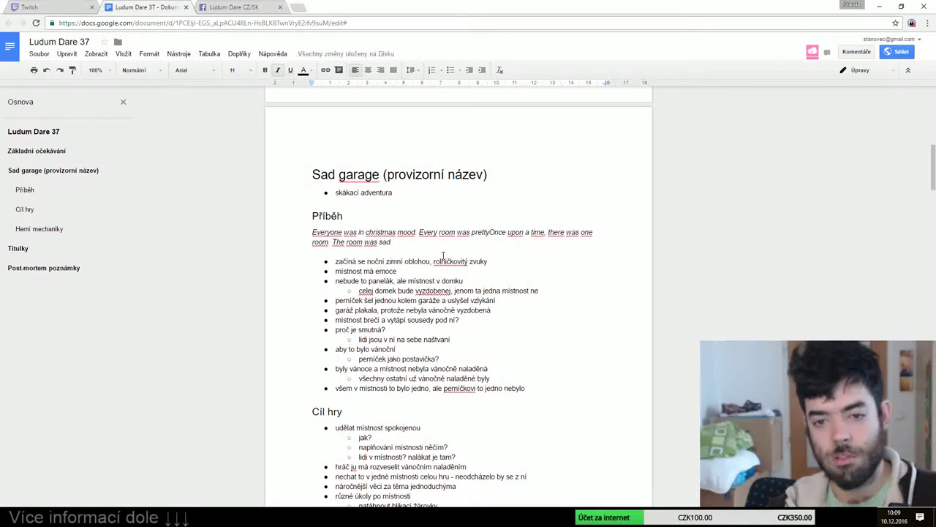
key(BackSpace)
key(BackSpace)
key(BackSpace)
text(beau)
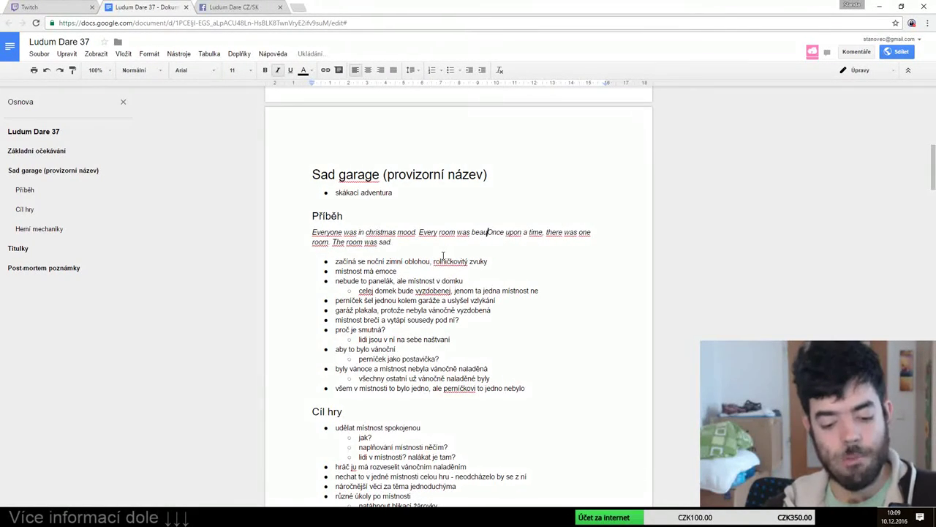
text(tiful)
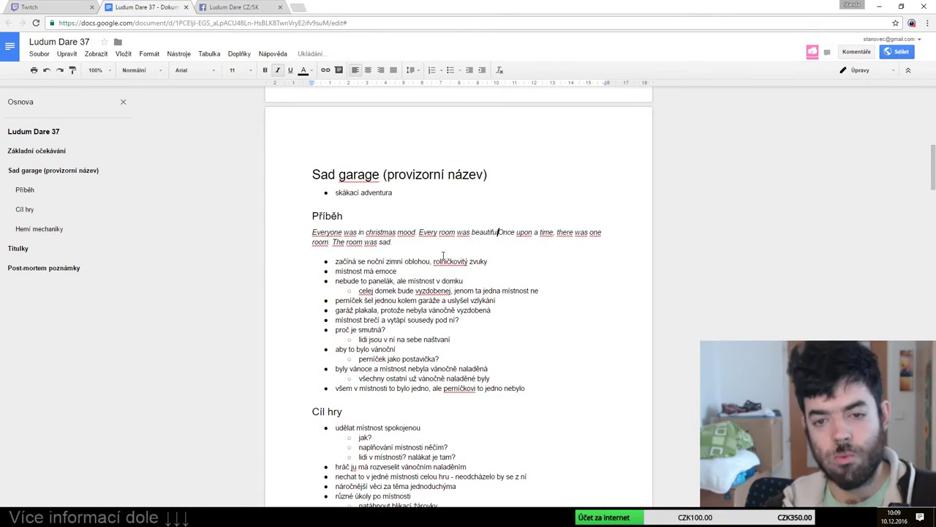
text(ly)
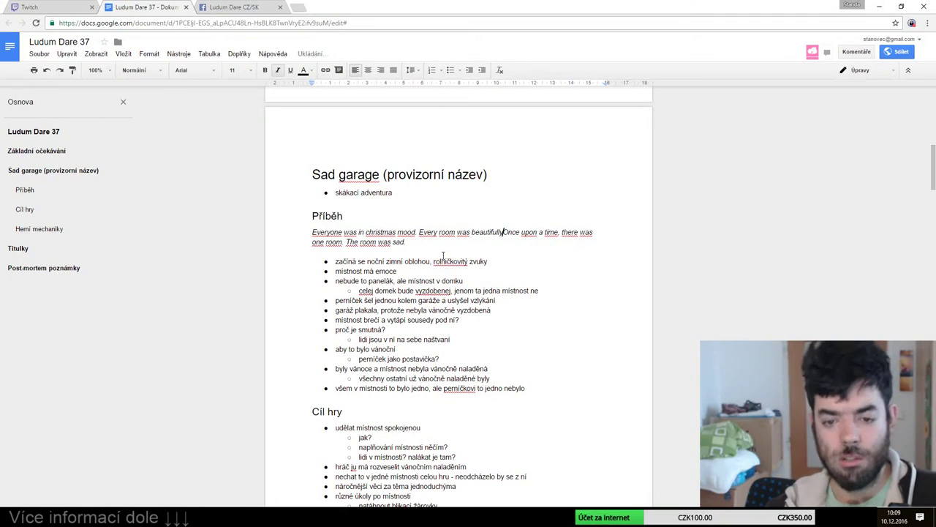
text( decorated.)
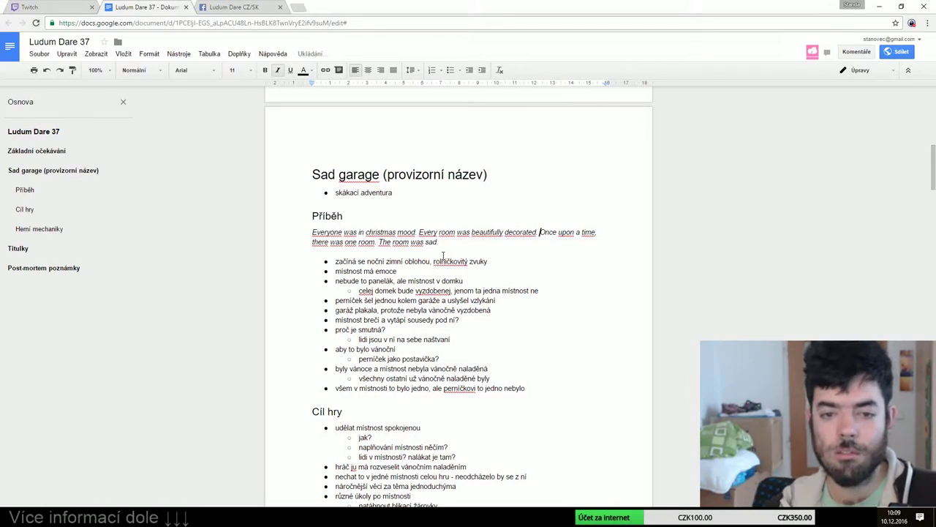
Replace the old 'Once upon a time' sentences with 'But there was one room, that was not decorated at all.'
key(ctrl+shift+Down)
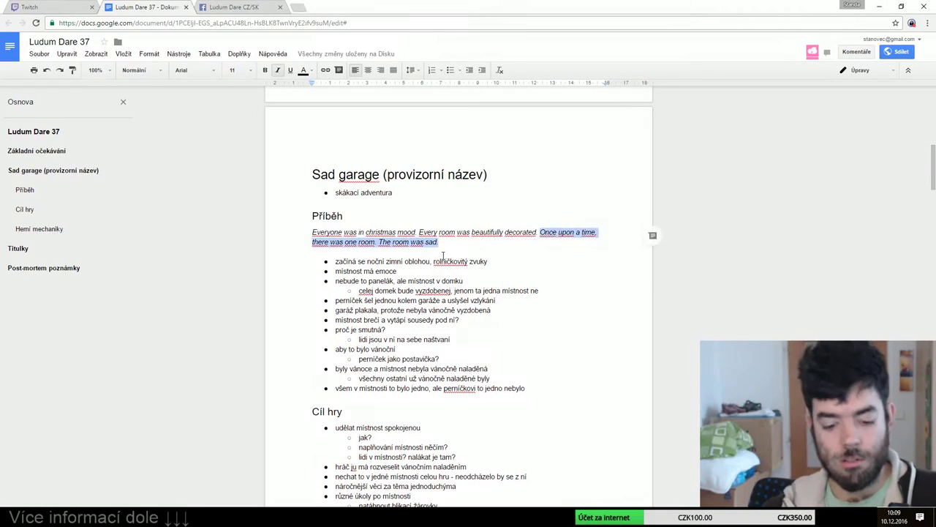
text(But there)
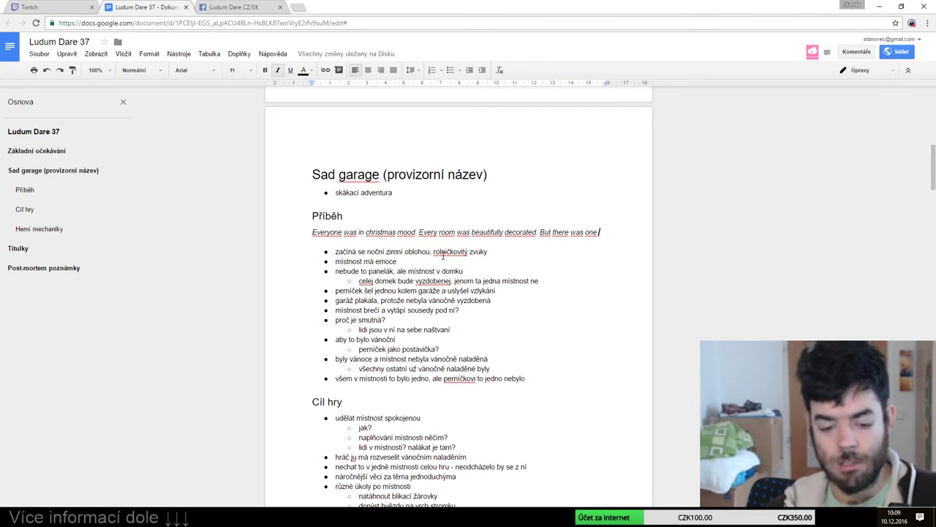
text(room, that was not decorated at all.)
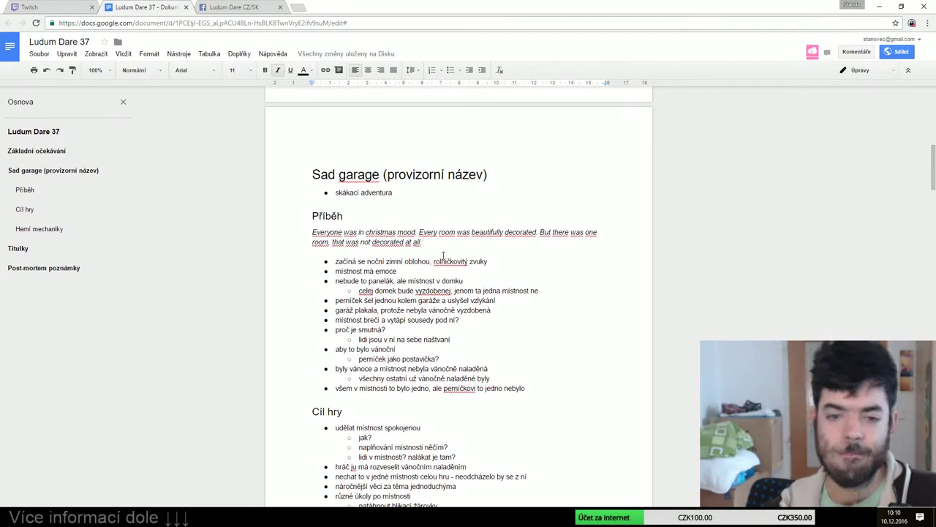
Delete the 'nechat to v jedné místnosti celou hru' goal bullet and add story bullet 'perníček natahá do garáže věci z jiných místností'
scroll(479, 327, down, 2)
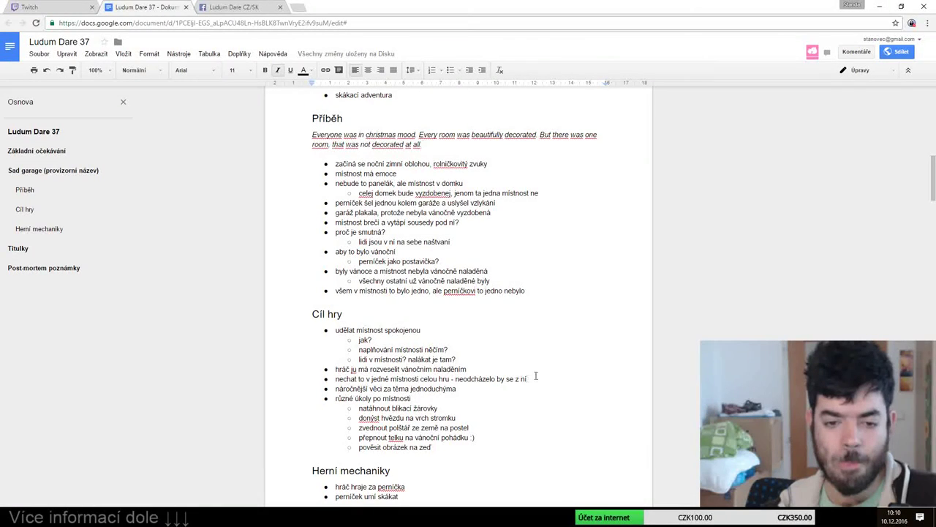
key(shift+Home)
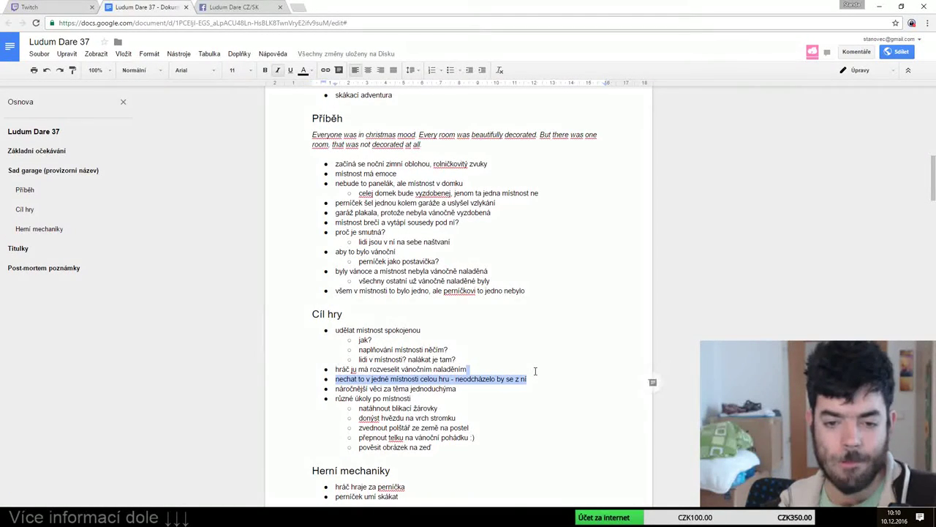
key(BackSpace)
key(BackSpace)
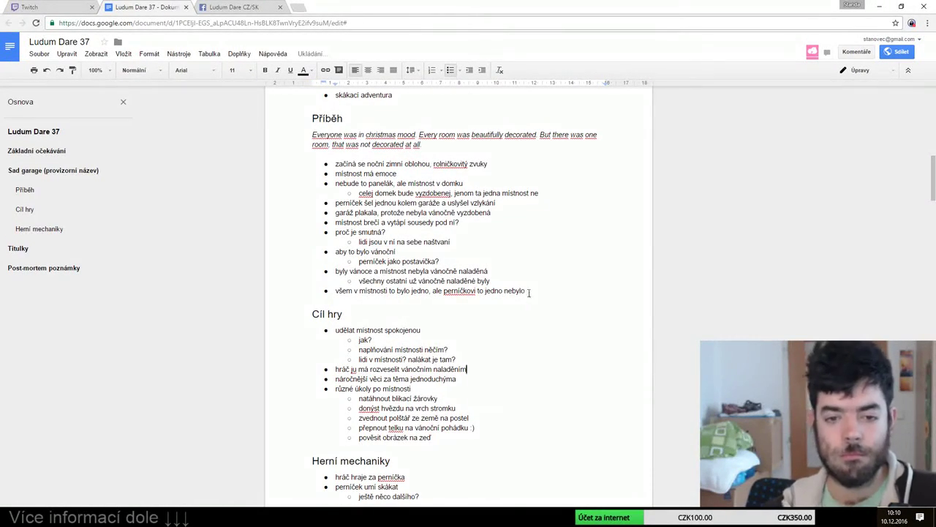
key(Return)
text(per)
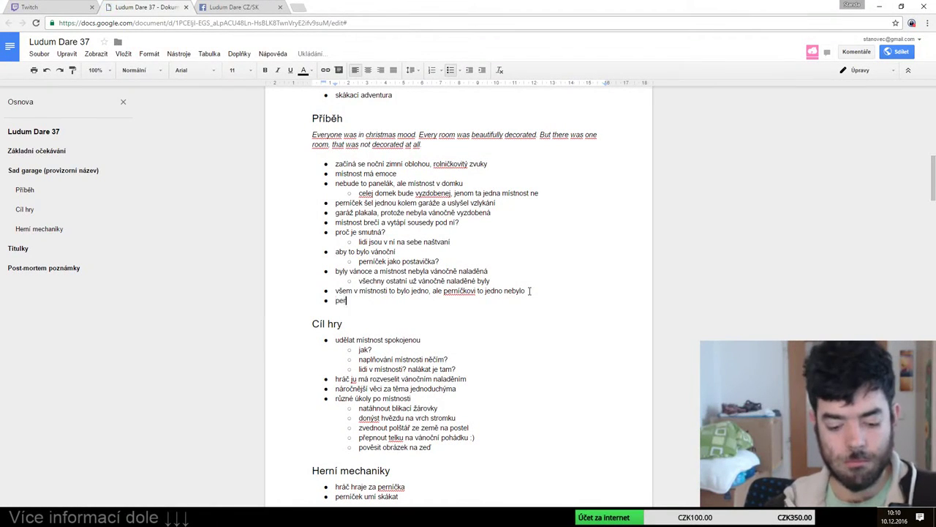
text(ni)
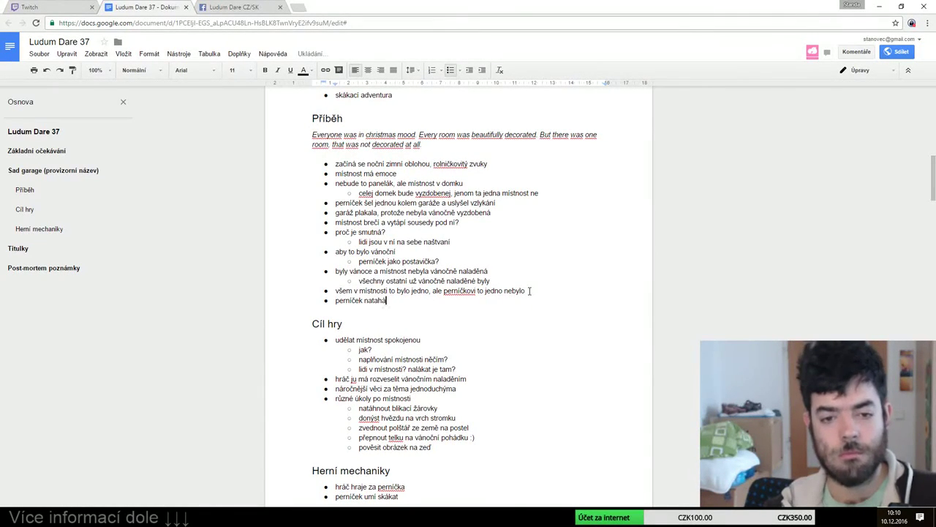
text( do gará)
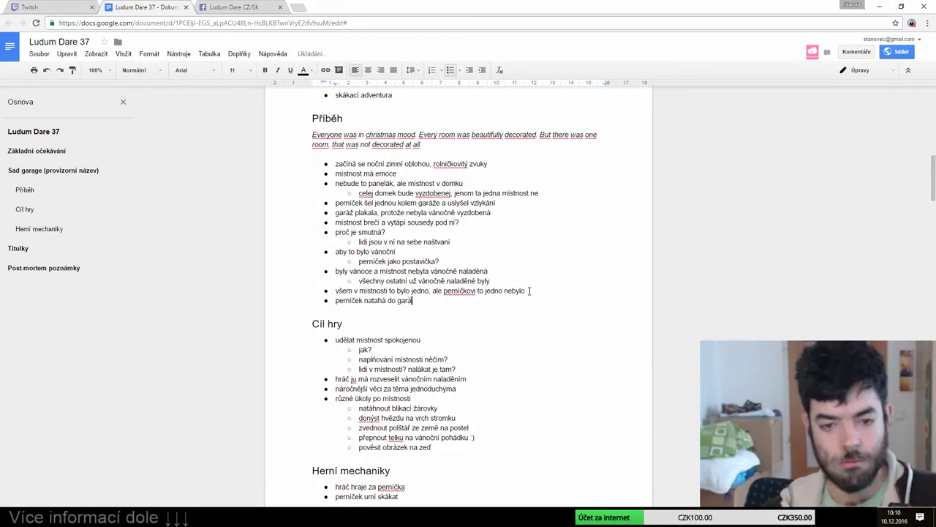
text(že věci z)
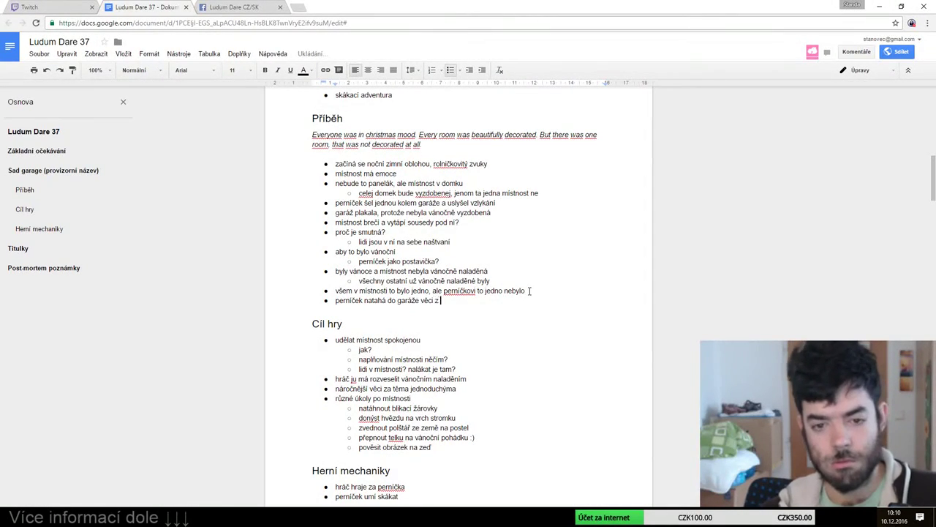
text( jiných místností)
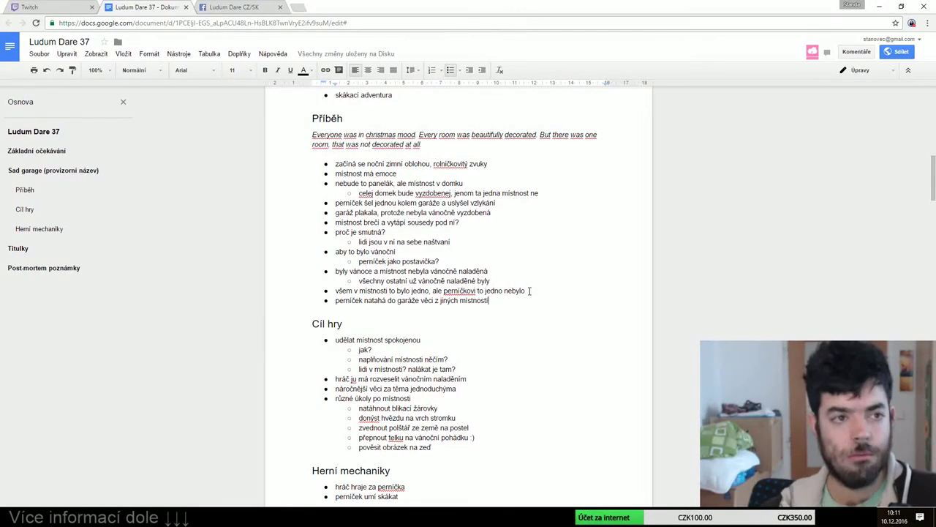
key(ctrl+shift+Tab)
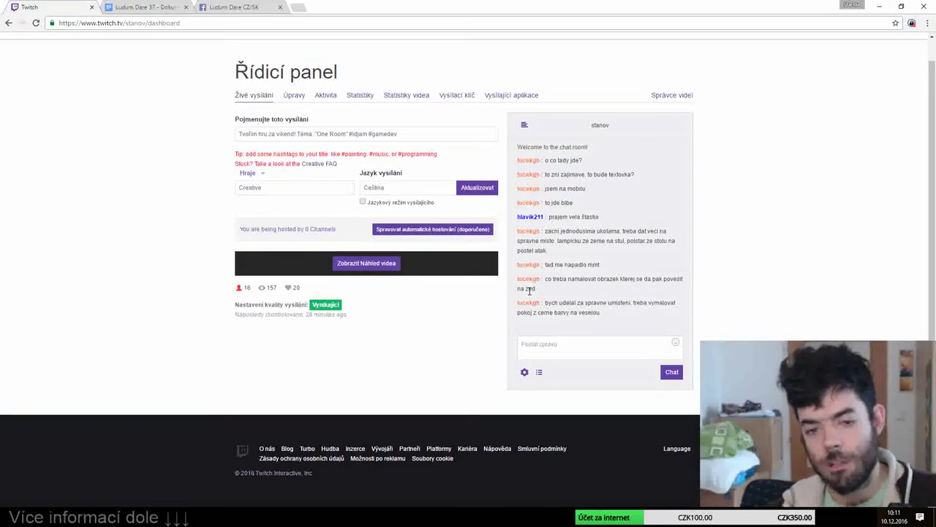
key(ctrl+Tab)
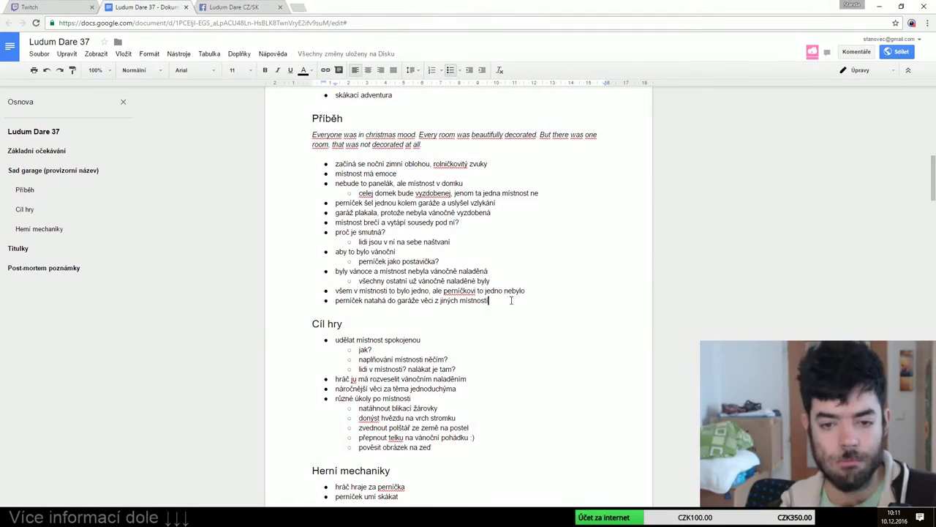
Add mechanics bullet 'při přiblížení se k věci ji může prozkoumat nebo vzít', then check the Twitch dashboard
scroll(568, 359, down, 2)
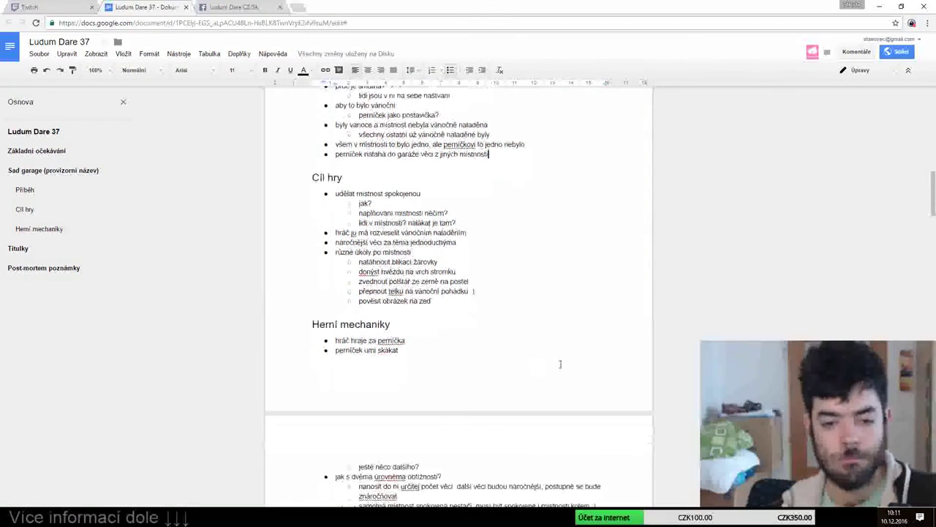
scroll(568, 354, down, 1)
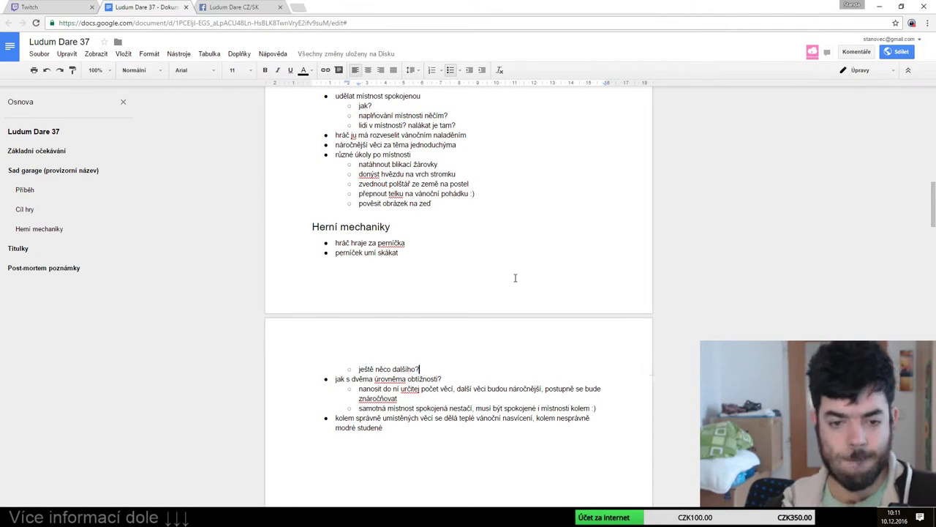
key(Return)
text(při p)
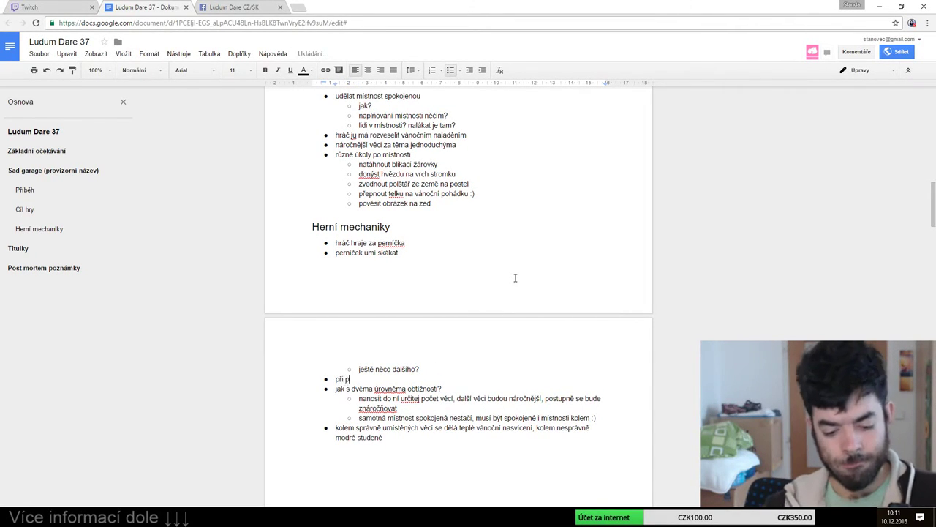
text(řiblíž)
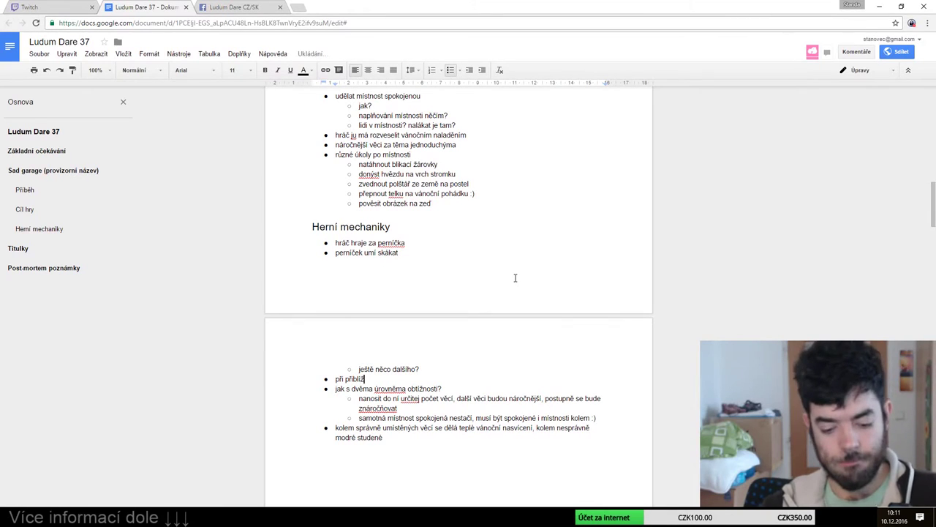
text(ení se k věc)
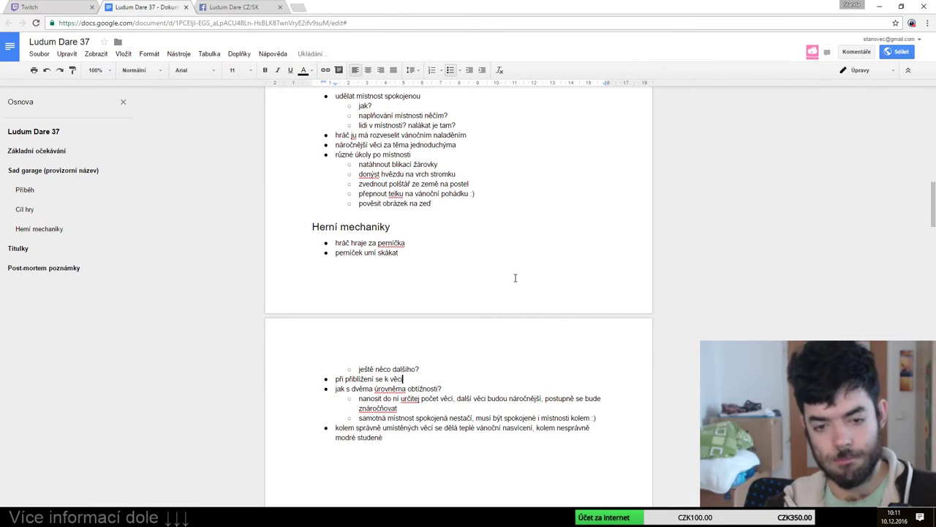
text(i ji můž)
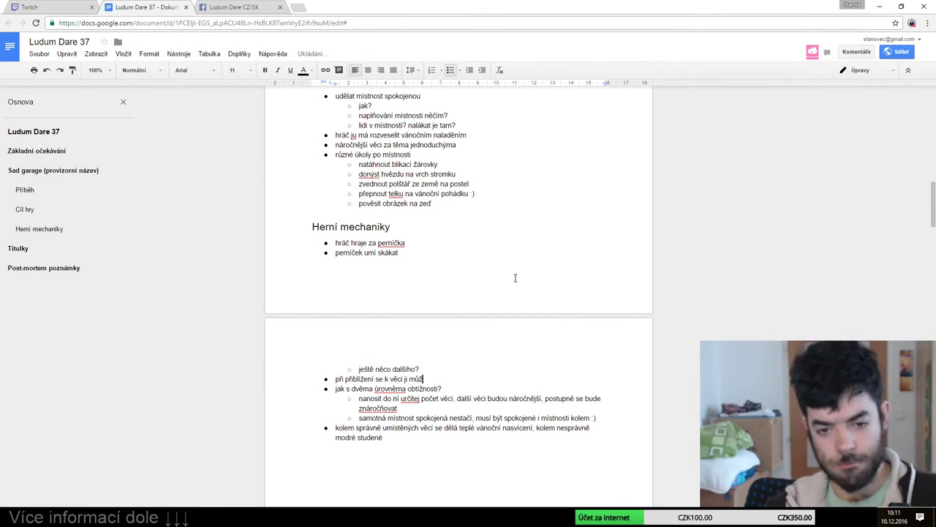
text(e prozkoumat nebo vzít)
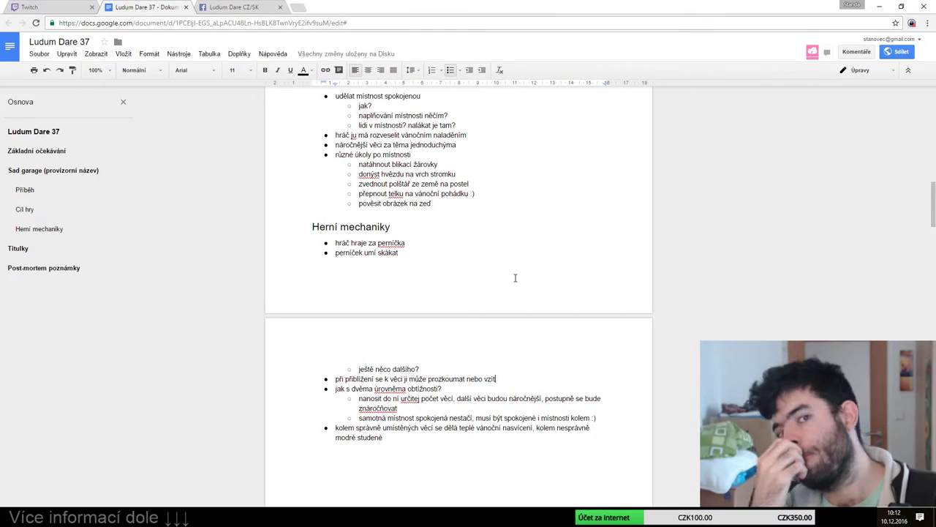
key(ctrl+1)
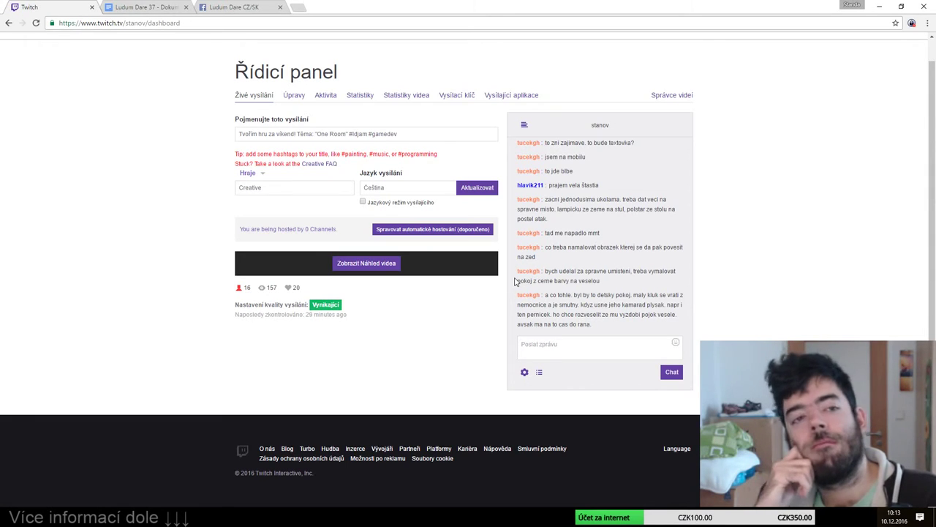
Switch from the Twitch dashboard back to the Ludum Dare 37 design document
key(ctrl+Tab)
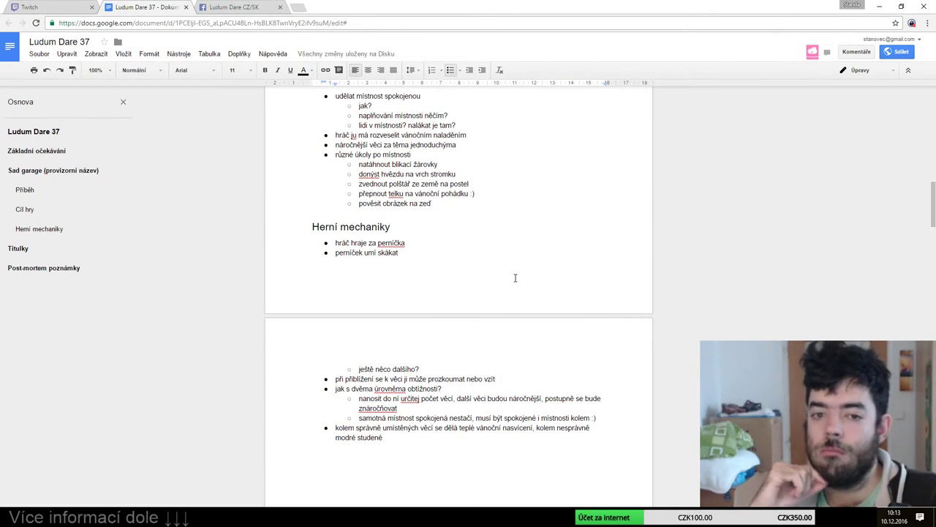
key(ctrl+Tab)
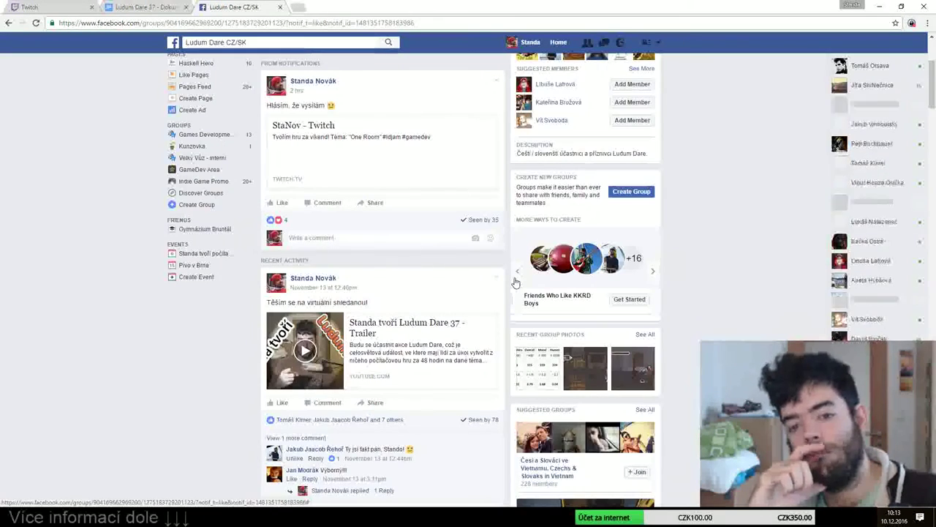
key(ctrl+shift+Tab)
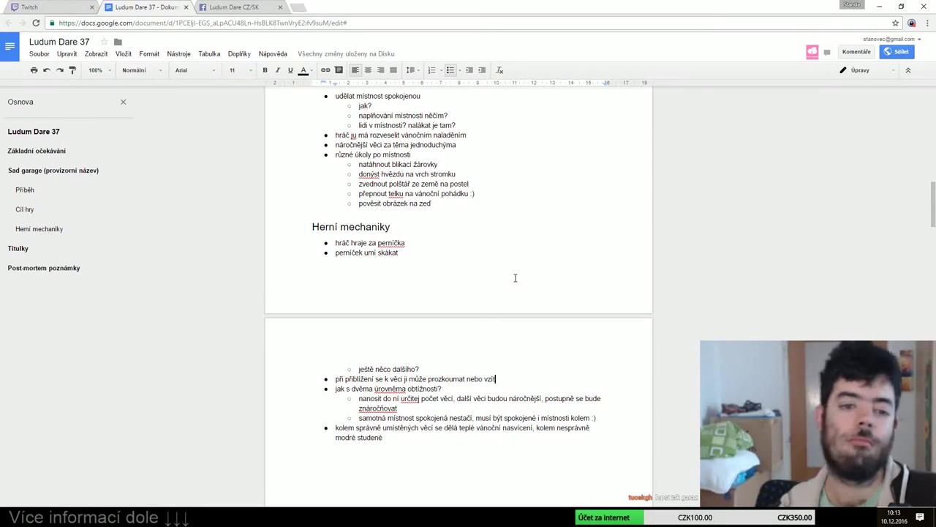
scroll(515, 278, up, 1)
scroll(516, 281, up, 4)
Insert a new first Příběh bullet 'dětský pokoj', then bring OBS Studio to the front
scroll(495, 328, up, 1)
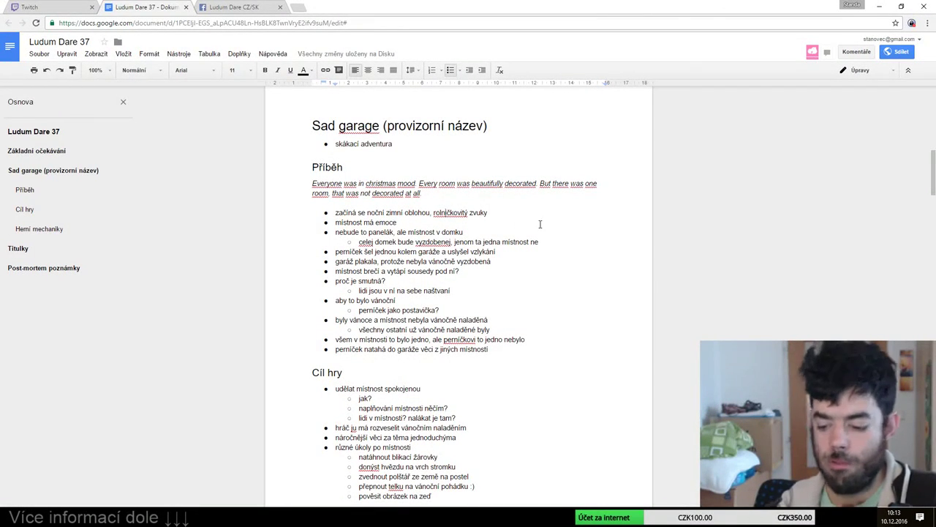
key(Return)
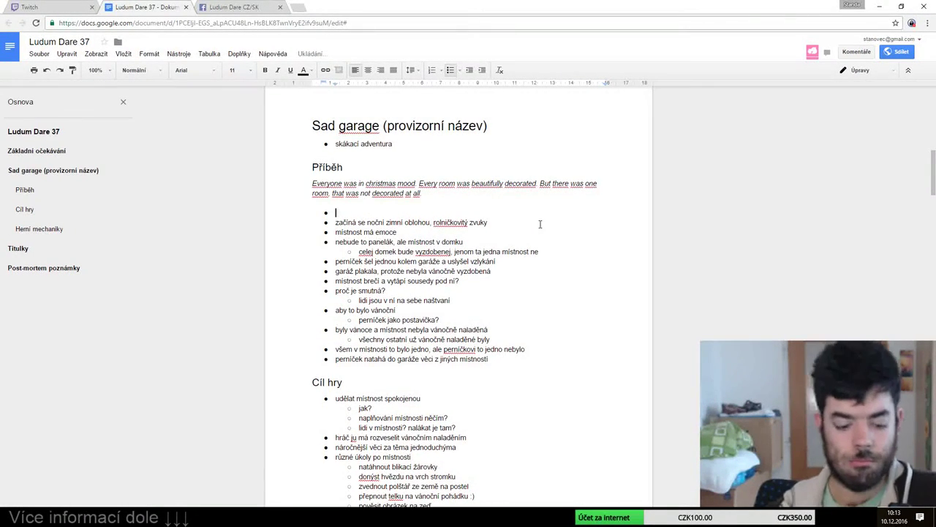
text(dětský po)
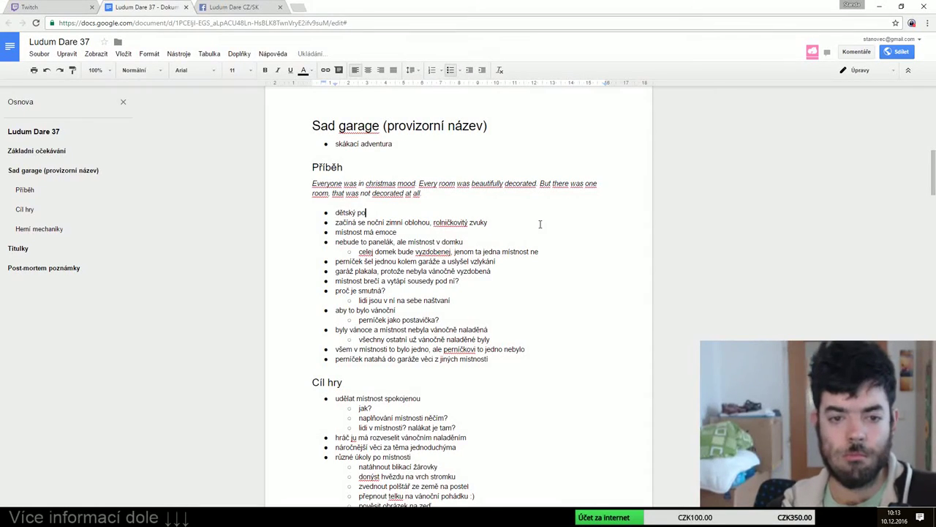
text(ko)
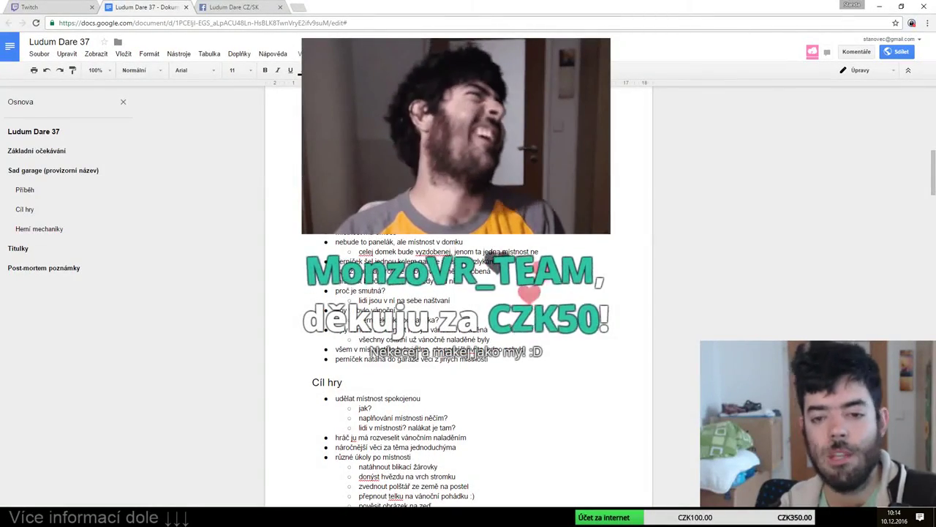
key(alt+Tab)
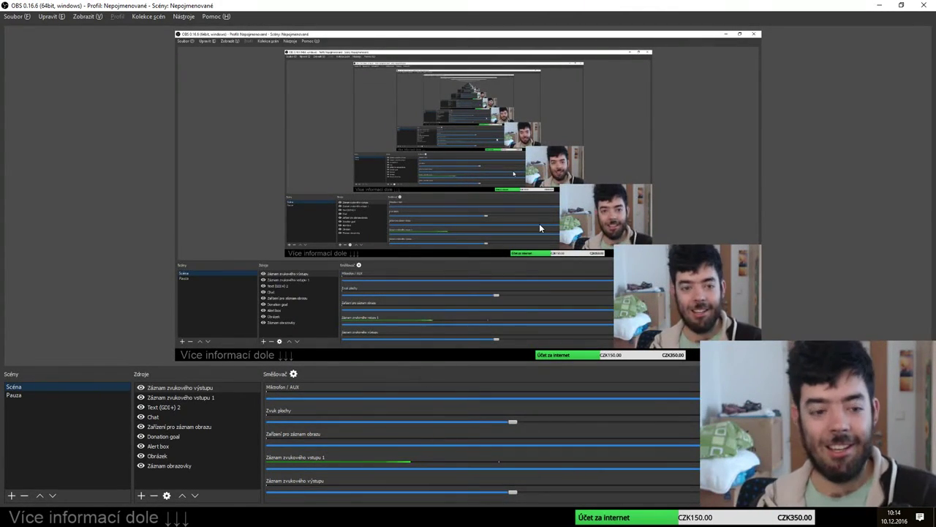
Leave OBS Studio and return to the design document in Chrome
key(alt+Tab)
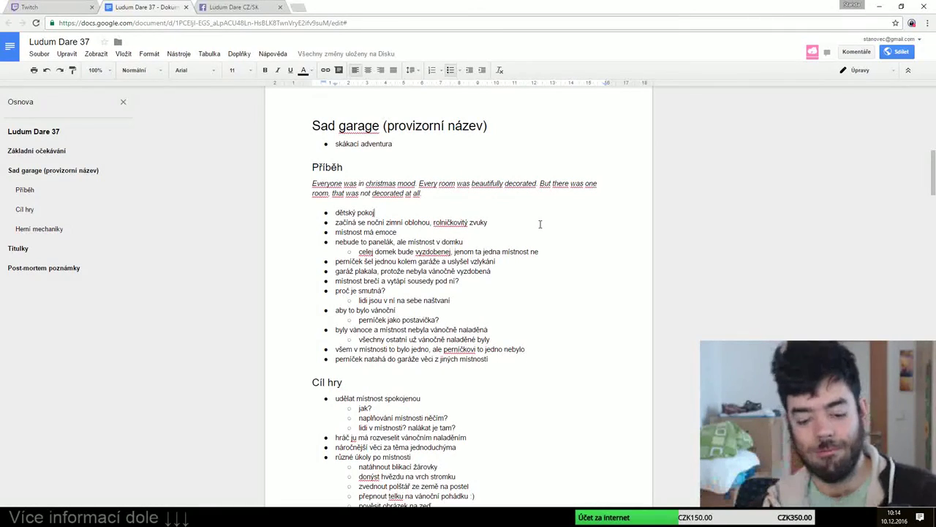
Extend the first Příběh bullet to read 'dětský pokoj místo garáže'
text( místo gará)
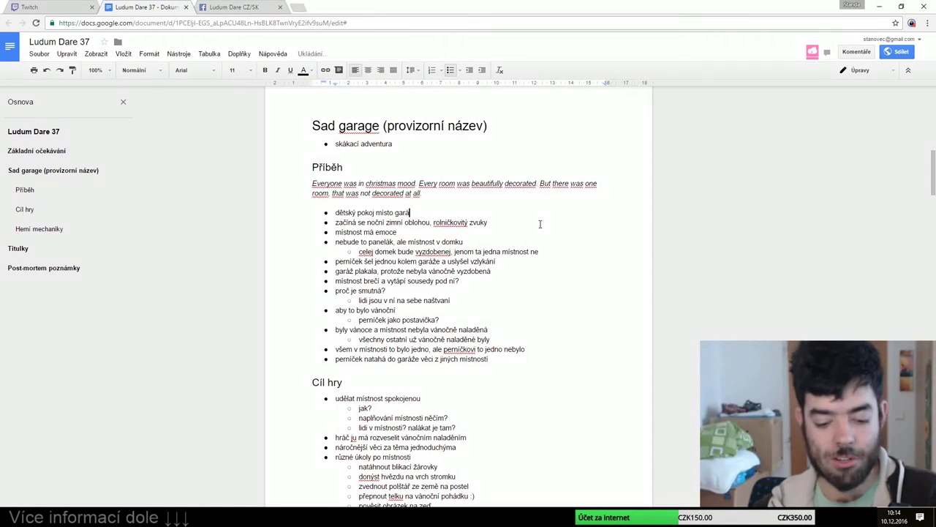
text(e)
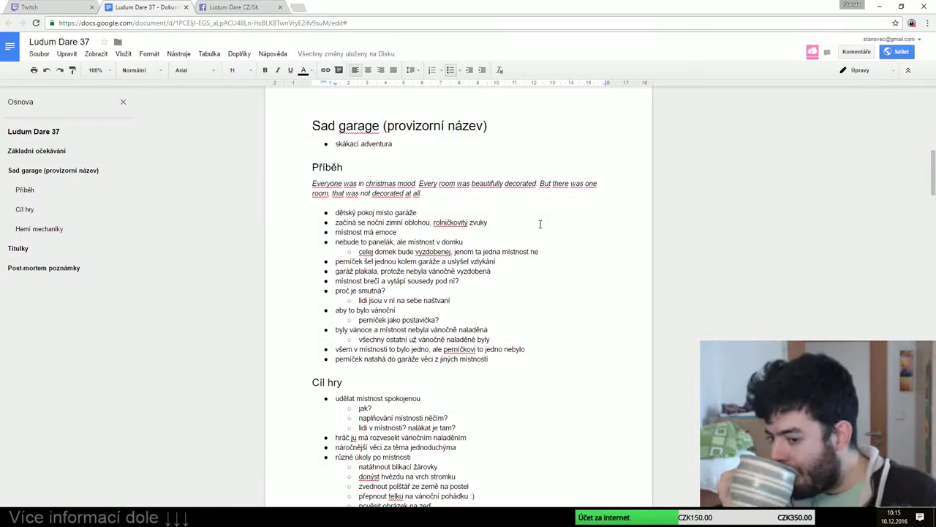
key(alt+Tab)
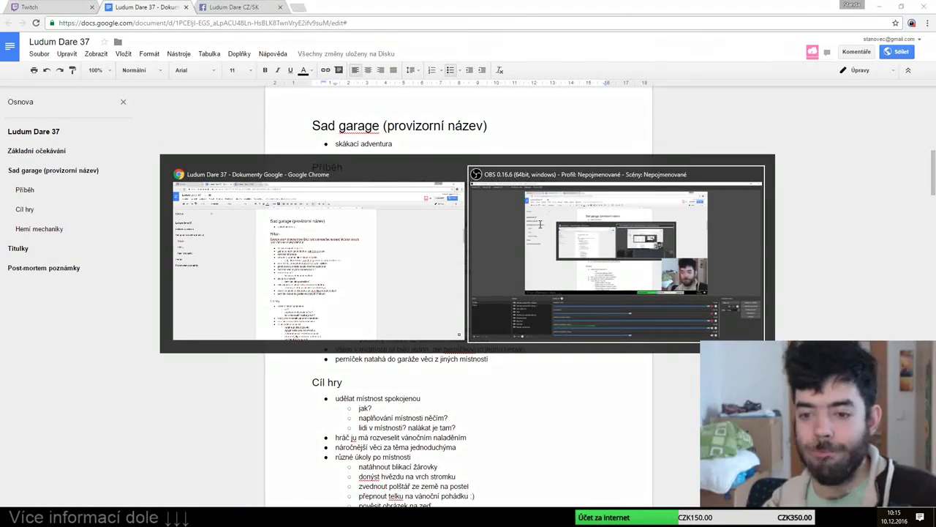
key(alt+Tab)
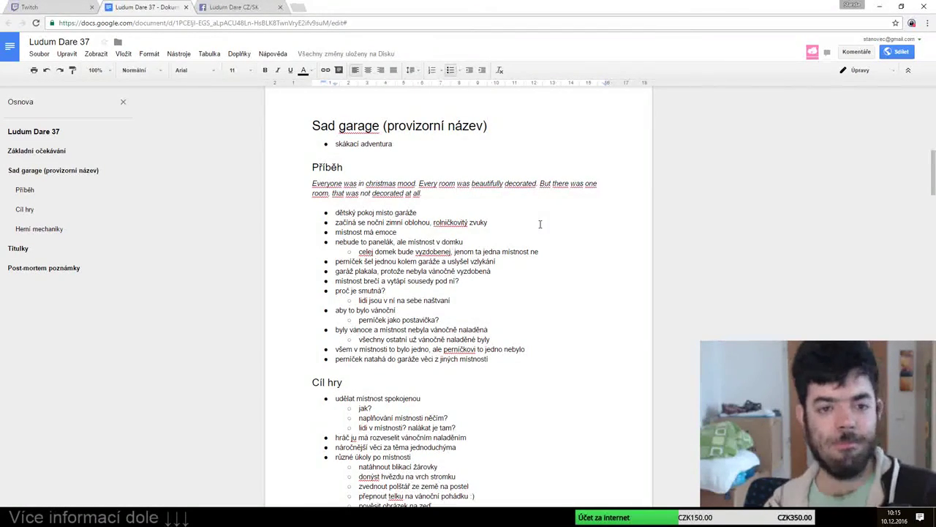
key(ctrl+1)
key(ctrl+2)
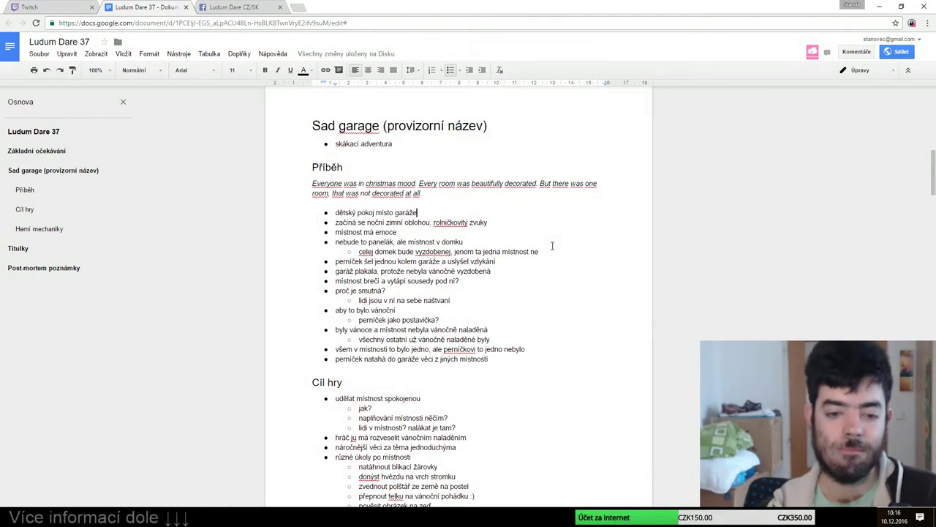
Look over the design document, then switch to the Twitch dashboard to read chat suggestions
scroll(552, 245, down, 2)
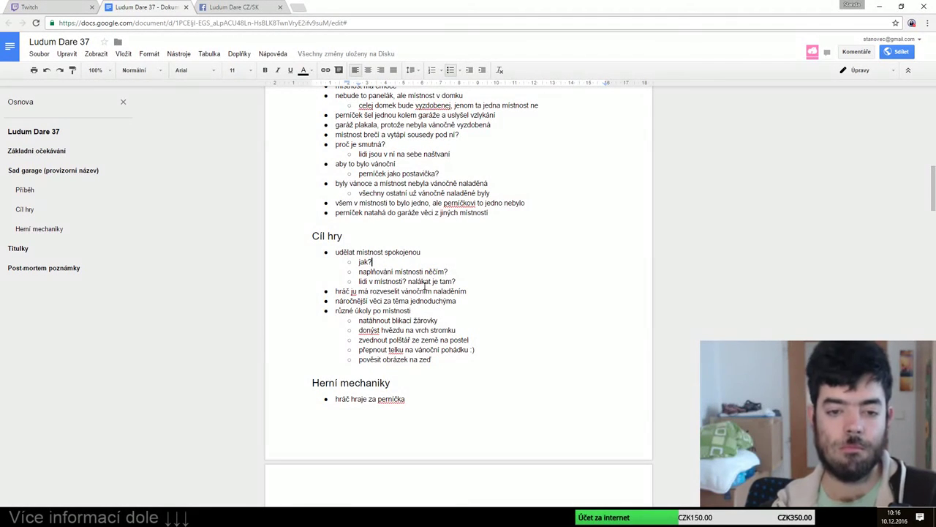
scroll(545, 328, down, 2)
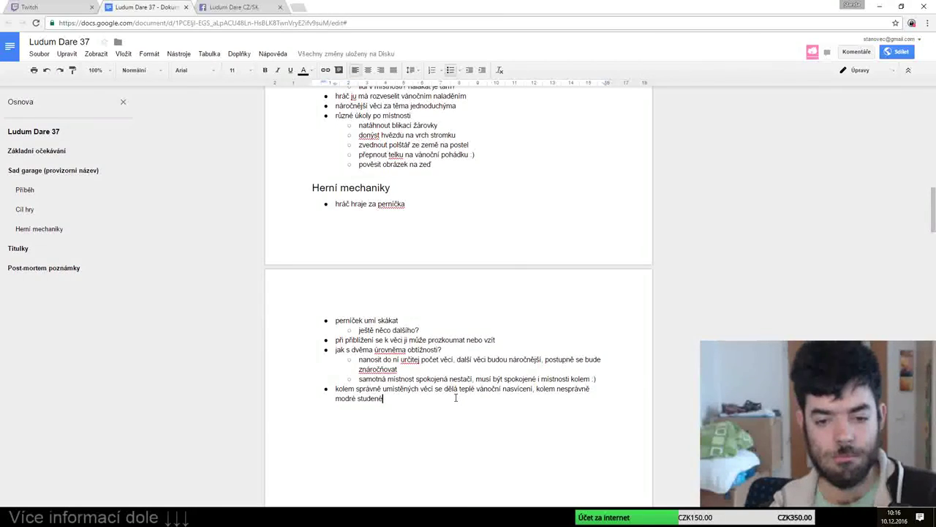
scroll(546, 381, up, 3)
scroll(547, 381, up, 1)
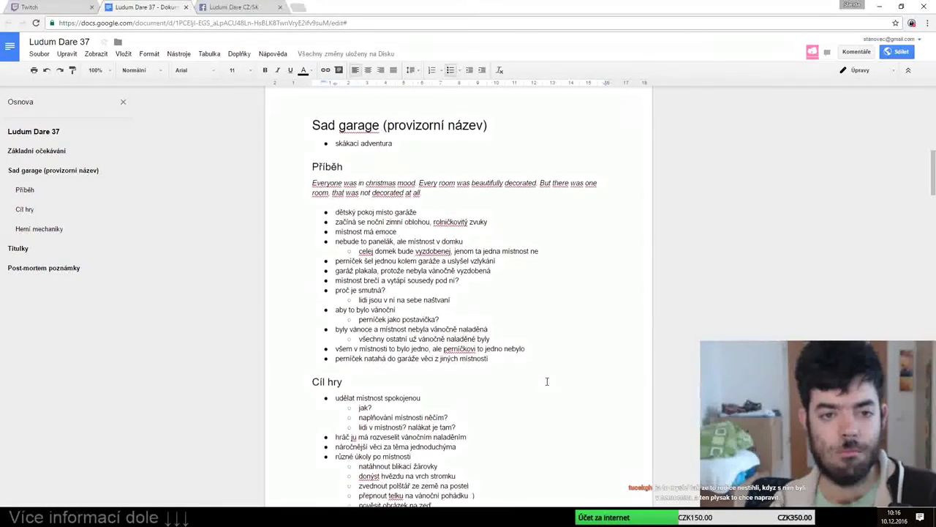
scroll(547, 381, down, 1)
scroll(643, 349, up, 1)
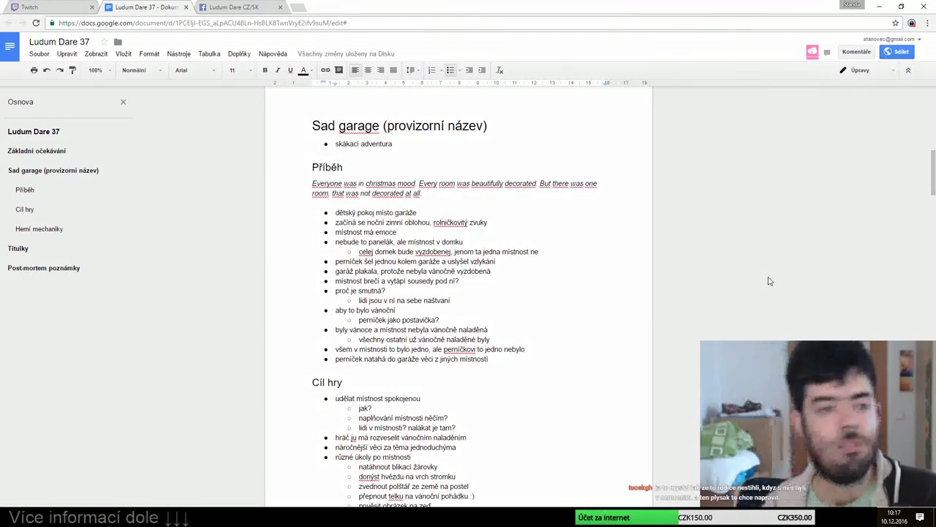
key(ctrl+1)
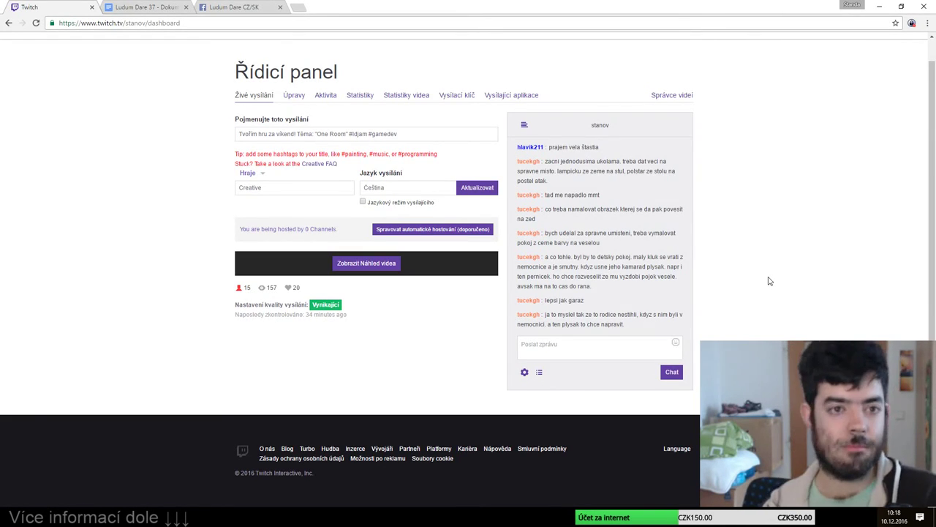
Return to the Sad garage doc and place the cursor after the italic story sentence
key(ctrl+Tab)
click(422, 194)
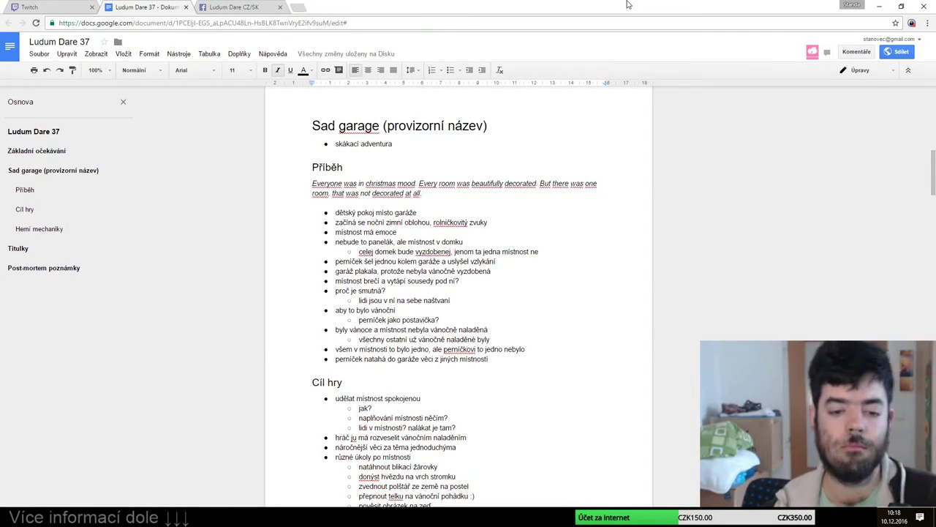
Scroll down to the Herní mechaniky heading and open a new empty browser tab
scroll(555, 212, down, 2)
scroll(541, 270, down, 1)
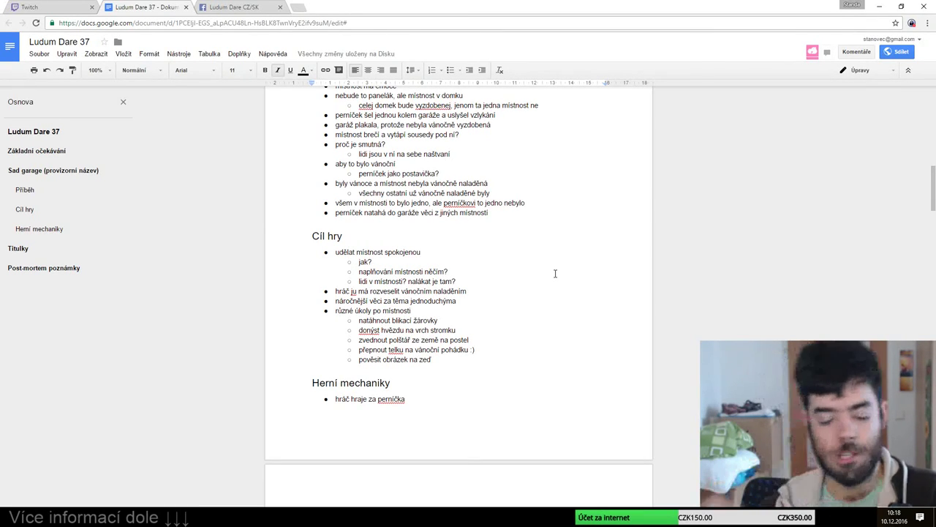
key(ctrl+t)
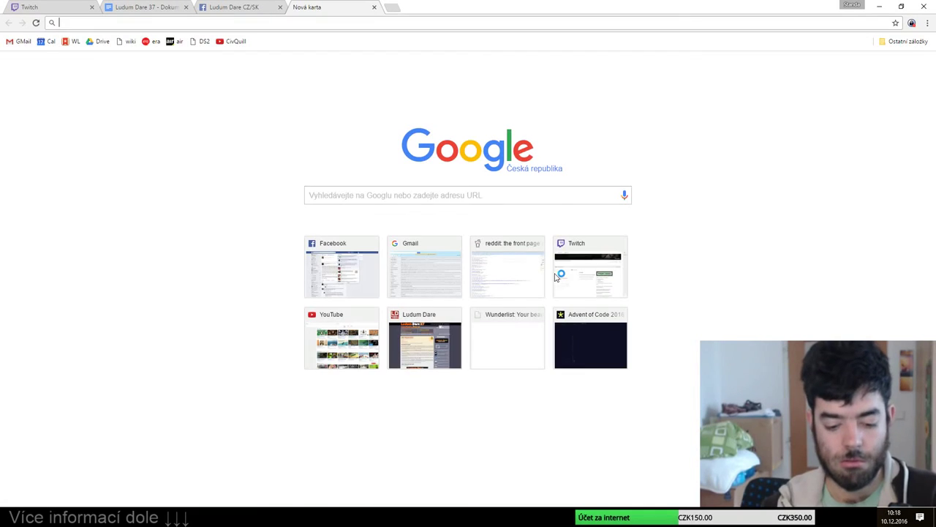
Open Google Translate and translate 'perníček' from Czech into English
text(perníček)
key(ctrl+a)
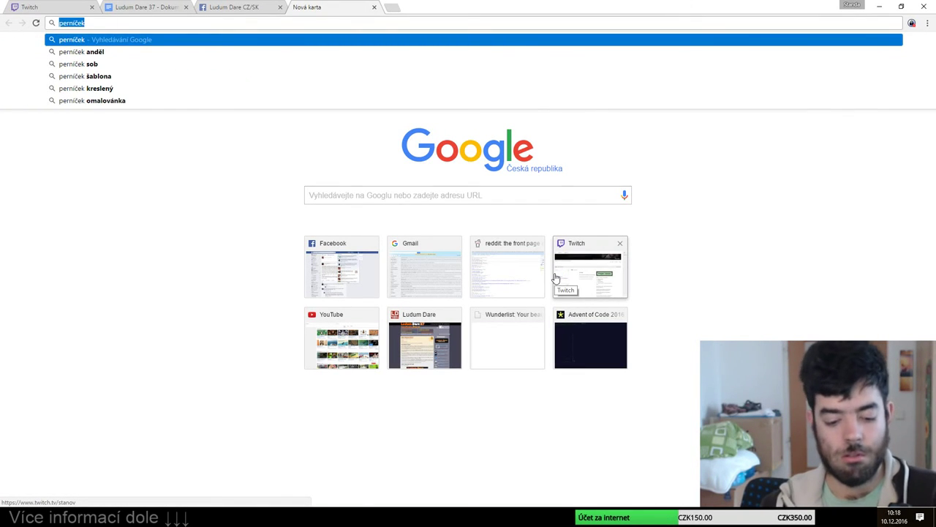
text(tran)
key(Return)
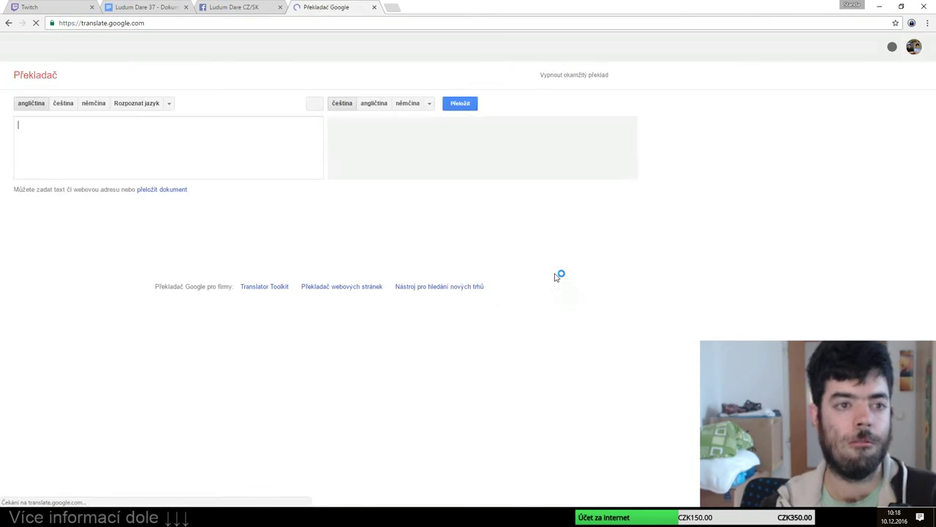
text(perníček)
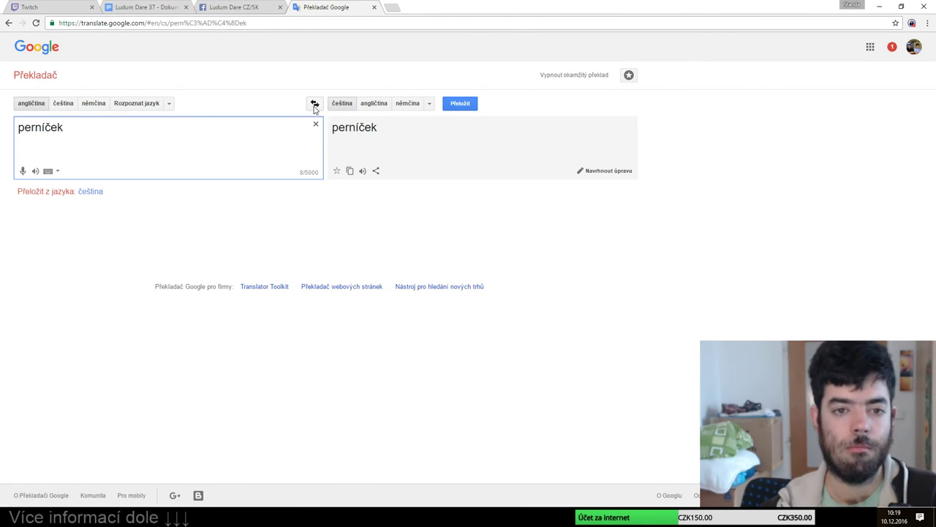
click(373, 106)
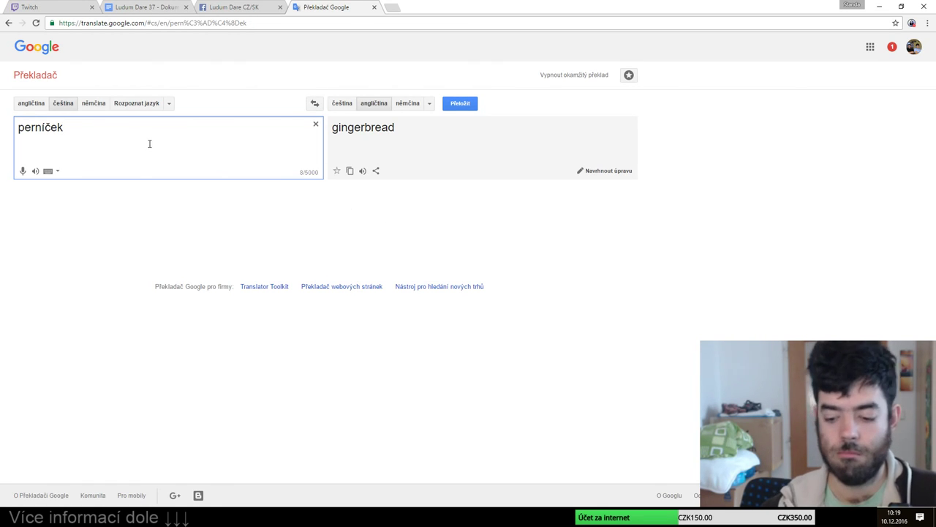
Try 'malý' and 'little gingerbread' variants translated back into Czech, then view the Facebook group
text(malý)
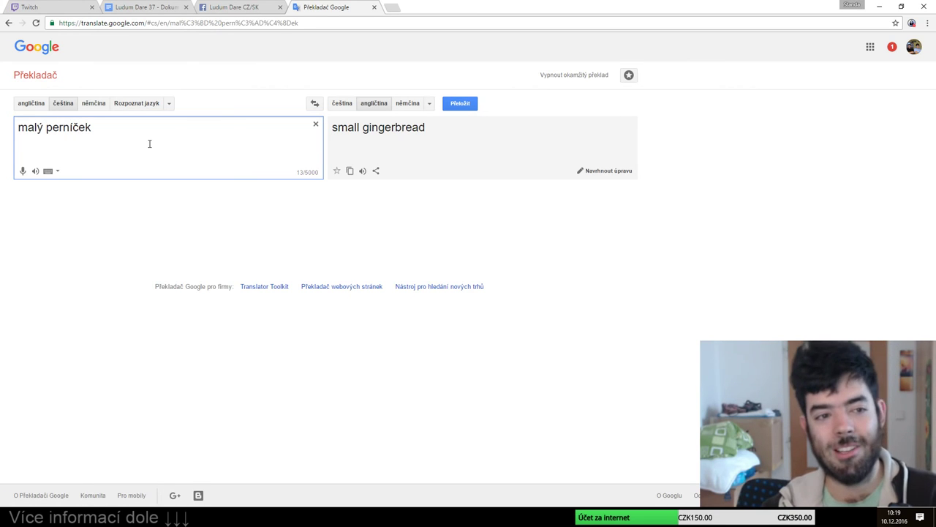
key(BackSpace)
key(BackSpace)
key(BackSpace)
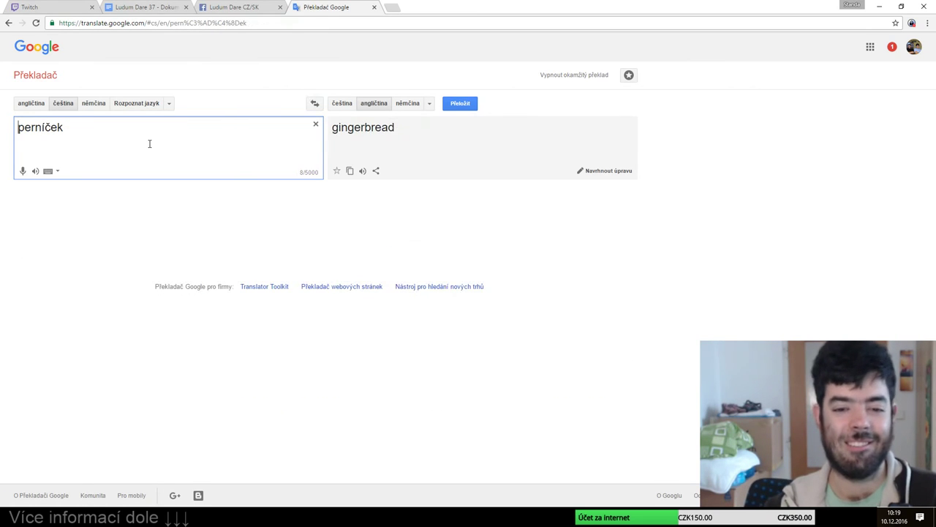
key(ctrl+a)
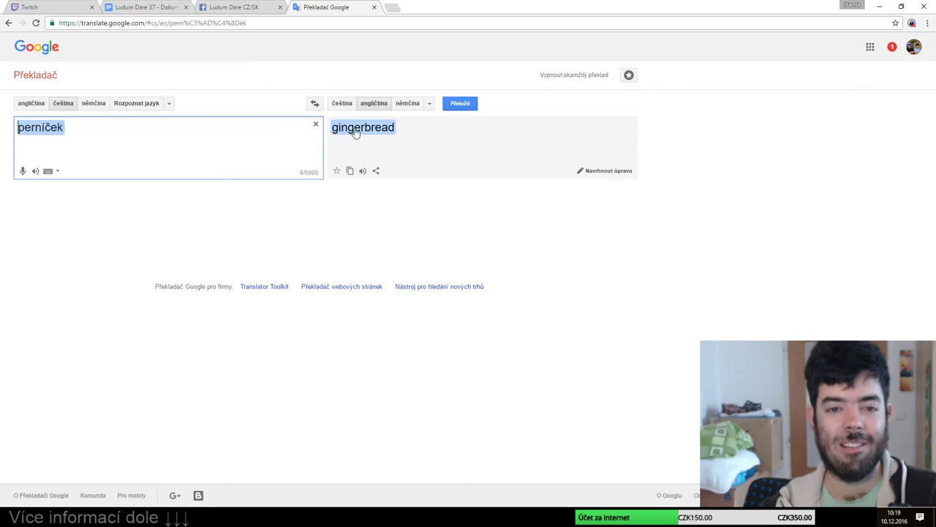
drag(202, 138, 2, 134)
text(gin)
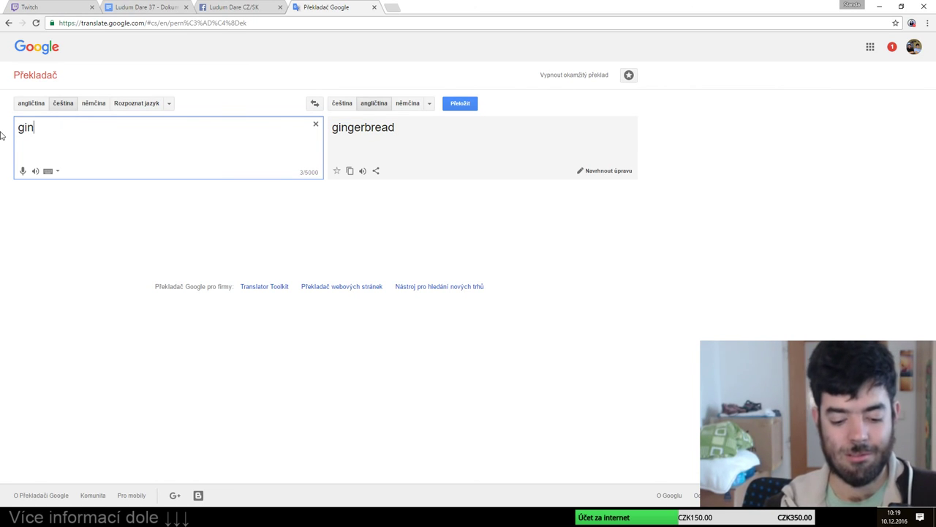
text(gerbread)
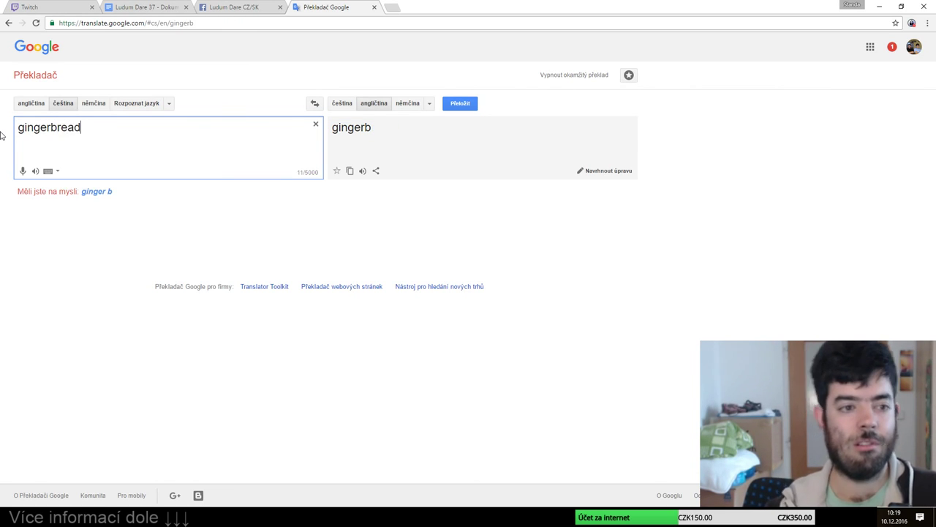
click(313, 106)
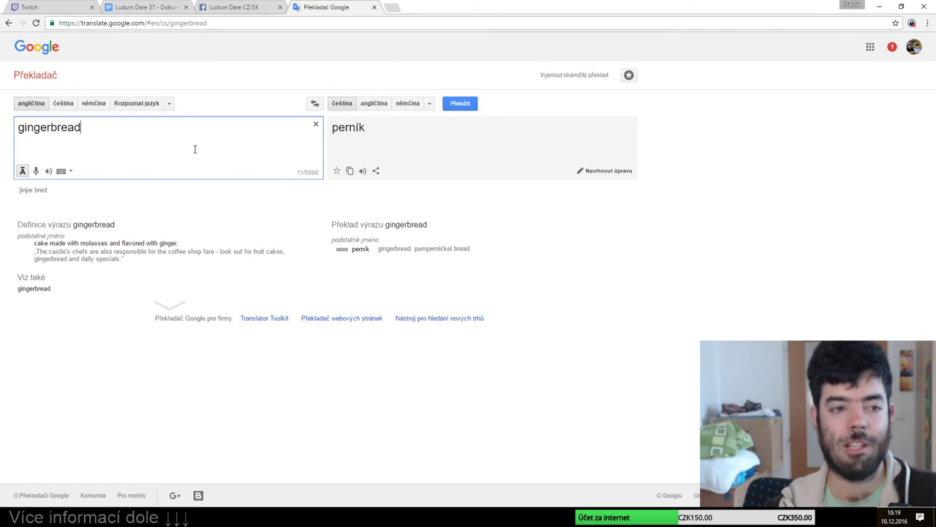
key(Home)
text(little)
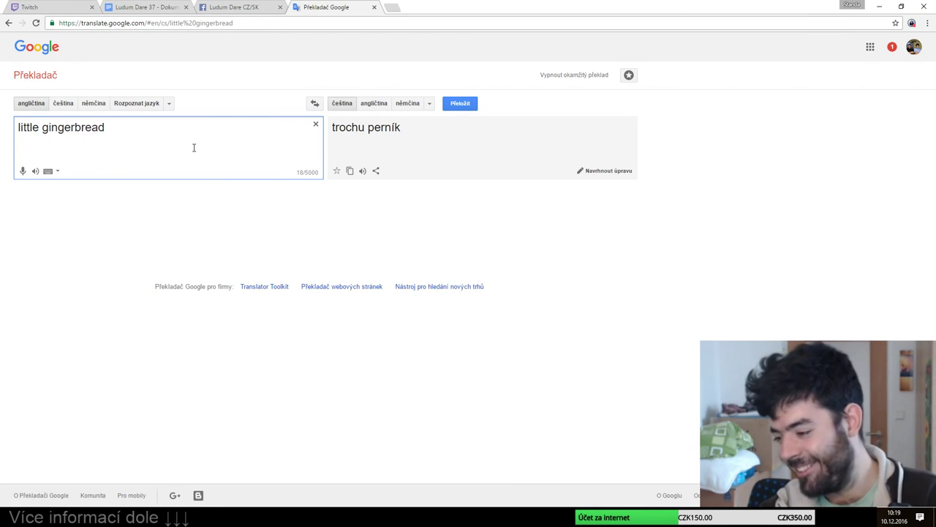
key(ctrl+shift+Tab)
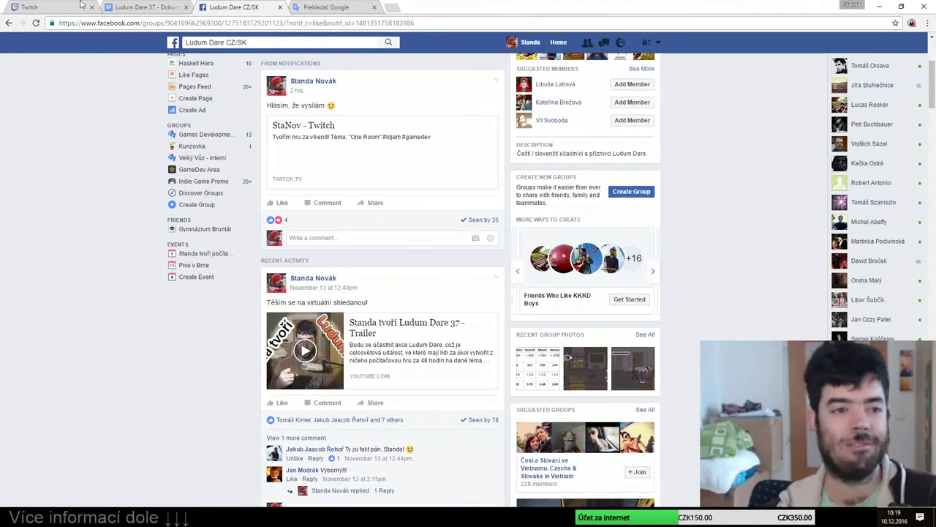
Glance at the Twitch dashboard, then return to the doc after the last room task
click(57, 6)
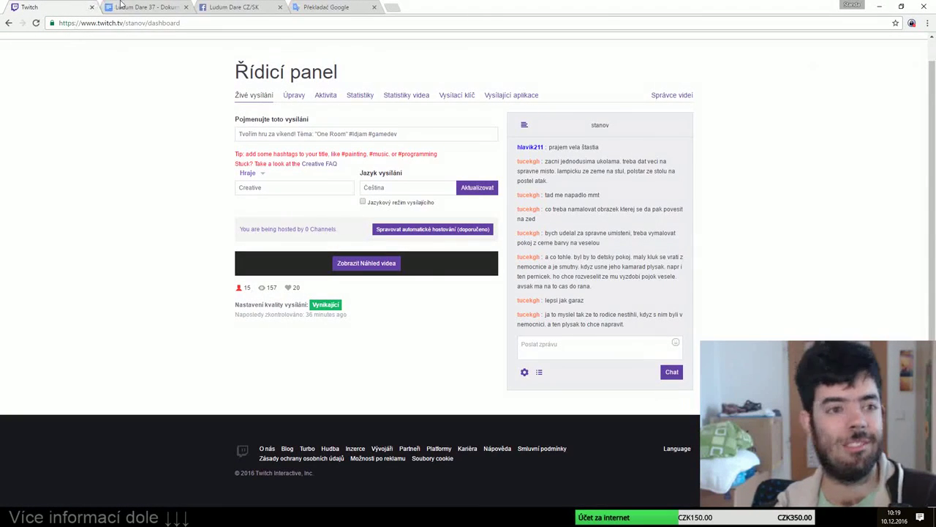
key(ctrl+Tab)
click(441, 359)
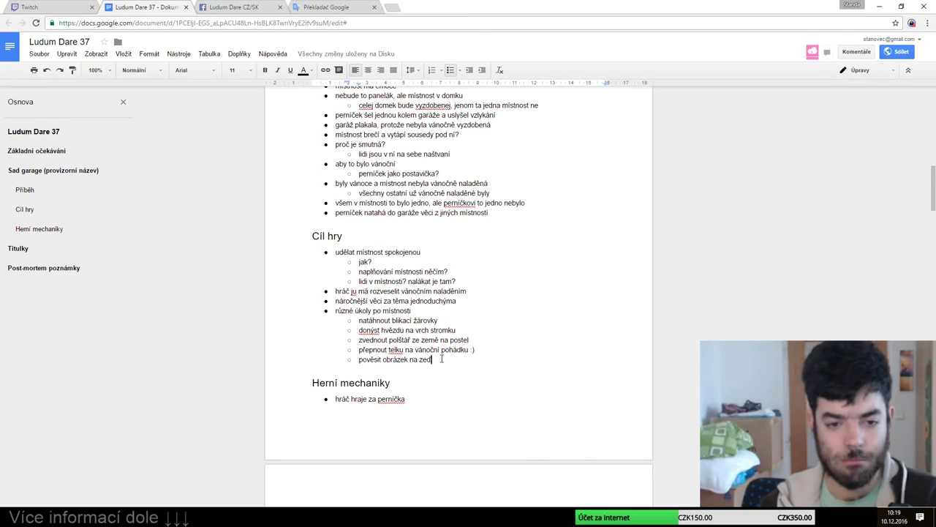
Add the room task 'přeskakovat psa, co běhá po zemi' as a new sub-bullet
key(Return)
text(přeskakovat psa)
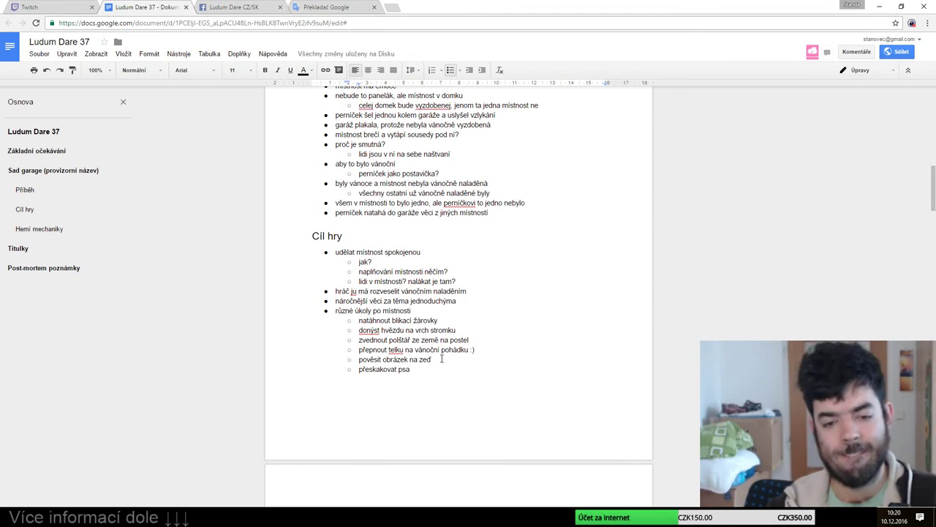
text(, co běhá)
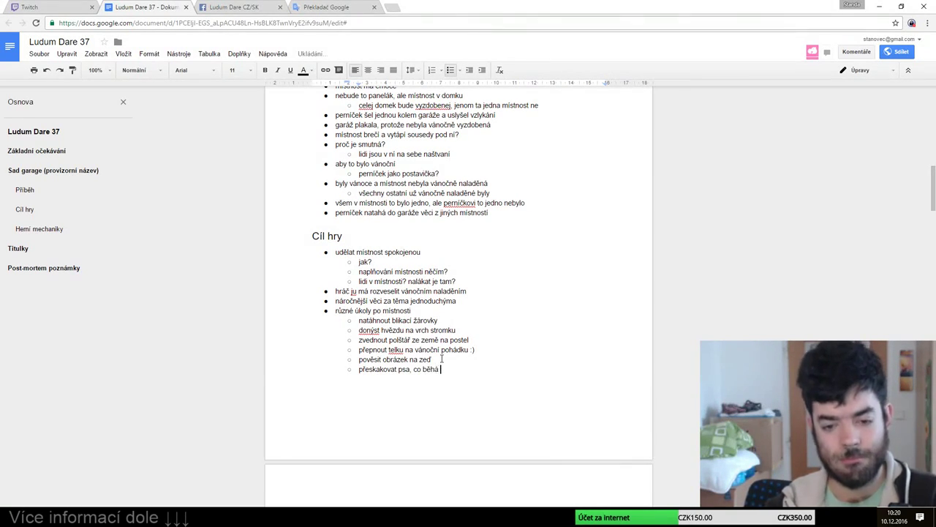
text(mi)
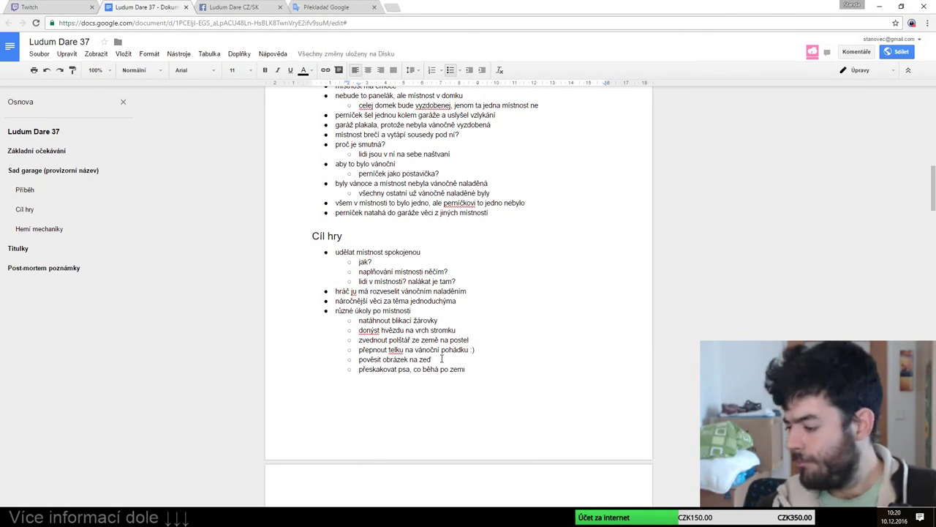
Check the Twitch dashboard, return to the doc, then bring OBS Studio forward
click(33, 5)
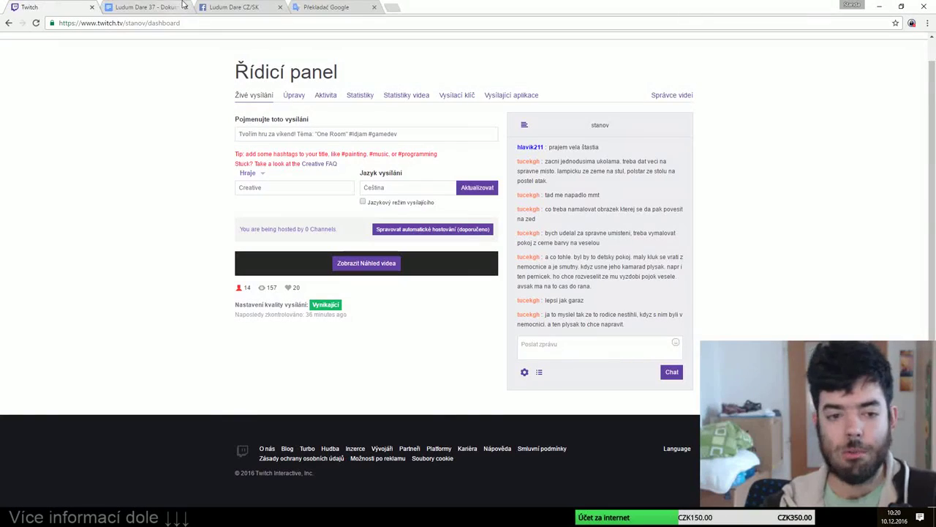
click(146, 6)
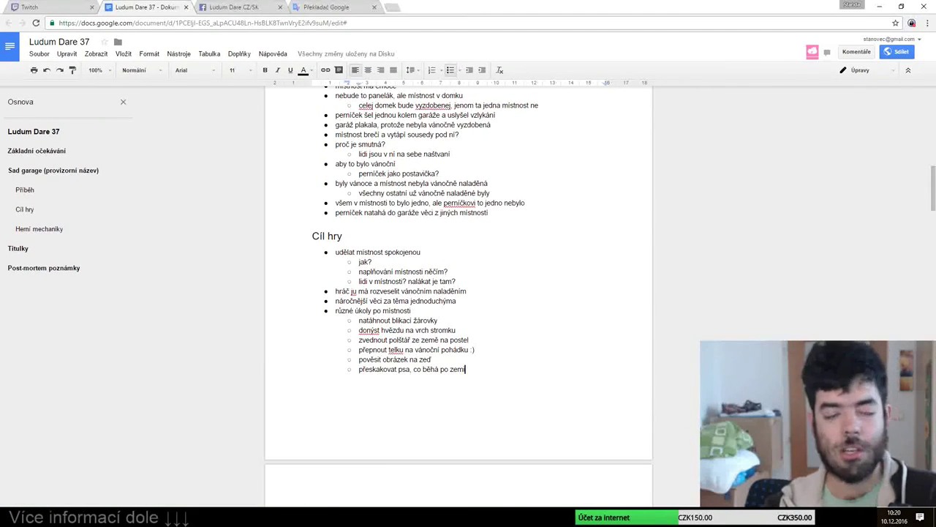
click(358, 519)
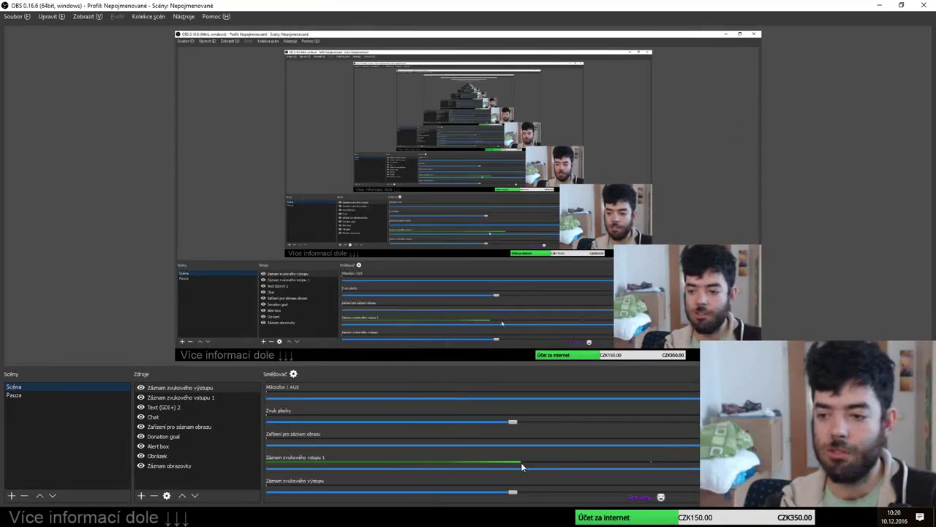